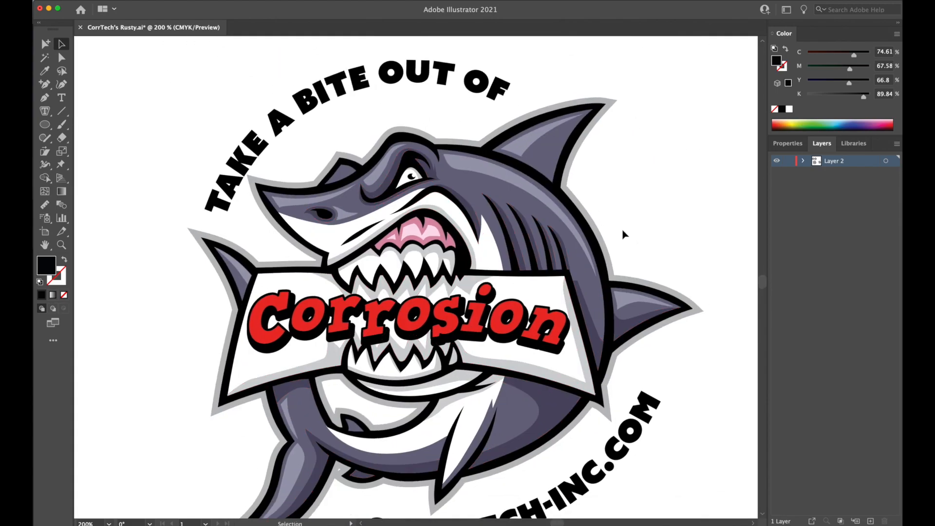
pyautogui.scroll(-3, 585, 234)
# Inspect the shark artwork's path structure in Outline mode and return to the full-colour preview.
pyautogui.hscroll(-2, 584, 233)
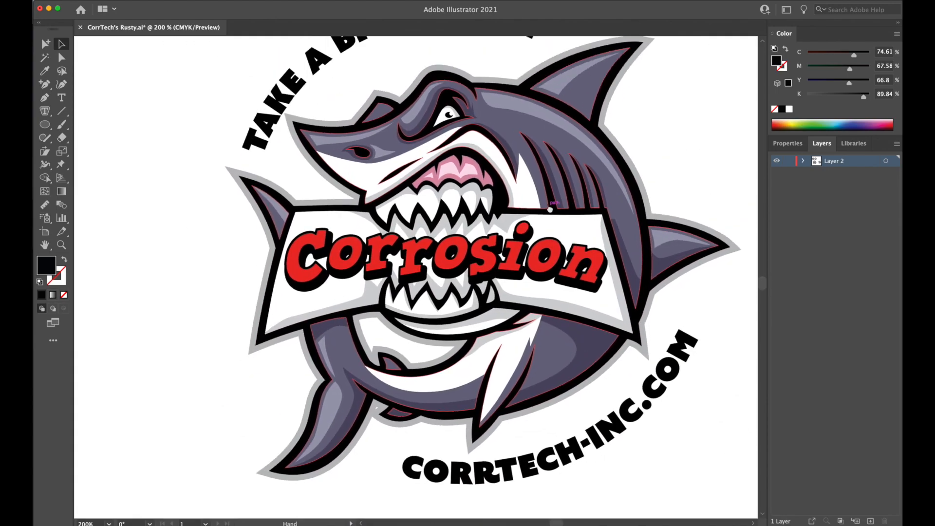
pyautogui.press('super+minus')
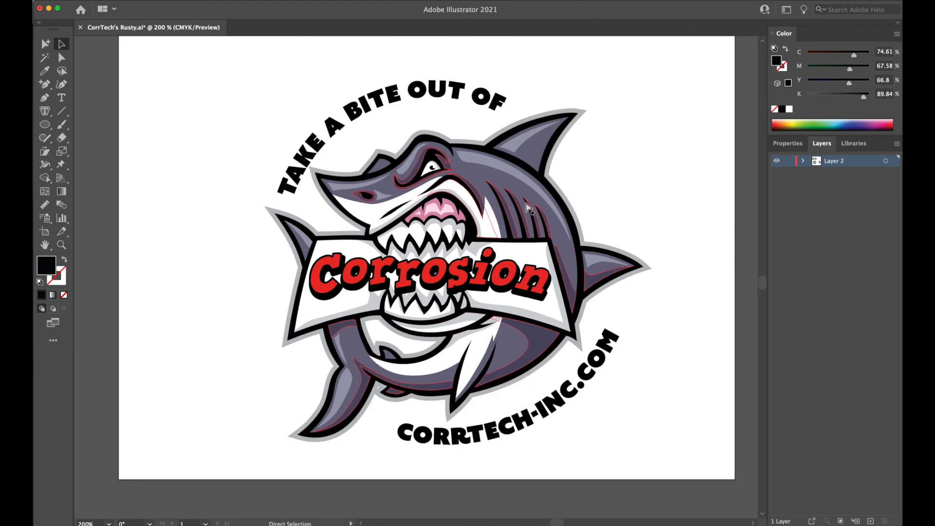
pyautogui.scroll(2, 520, 160)
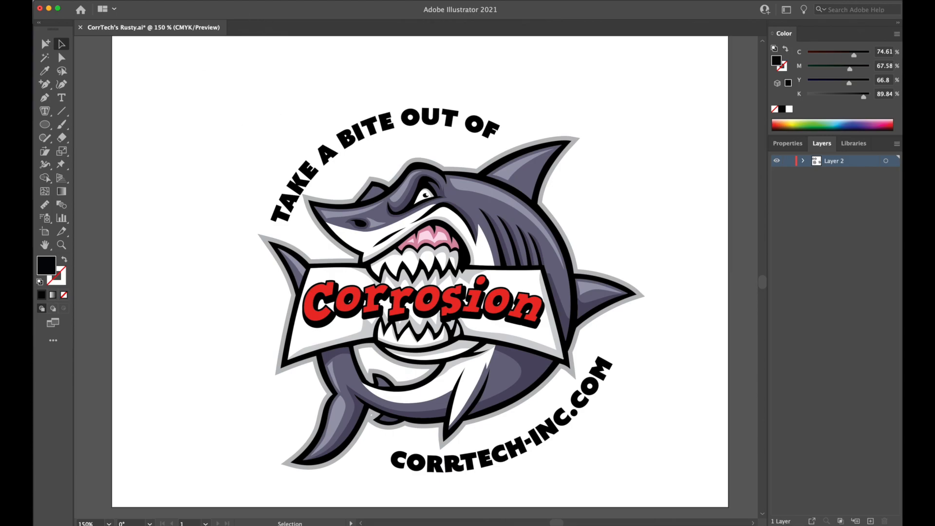
pyautogui.click(100, 0)
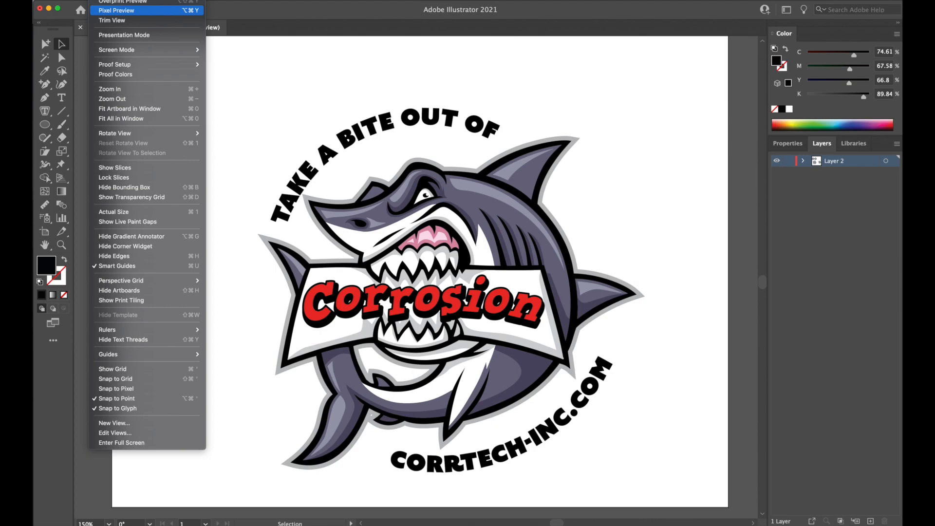
pyautogui.click(116, 0)
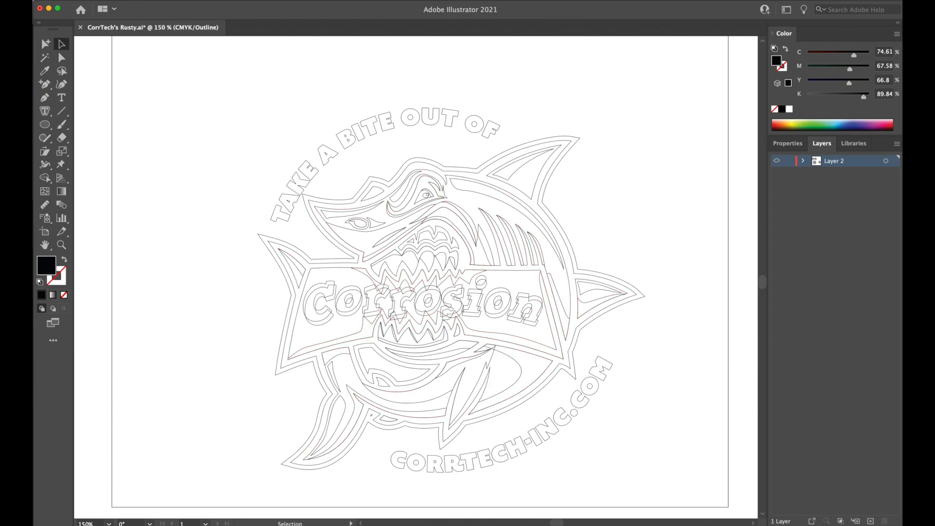
pyautogui.click(84, 0)
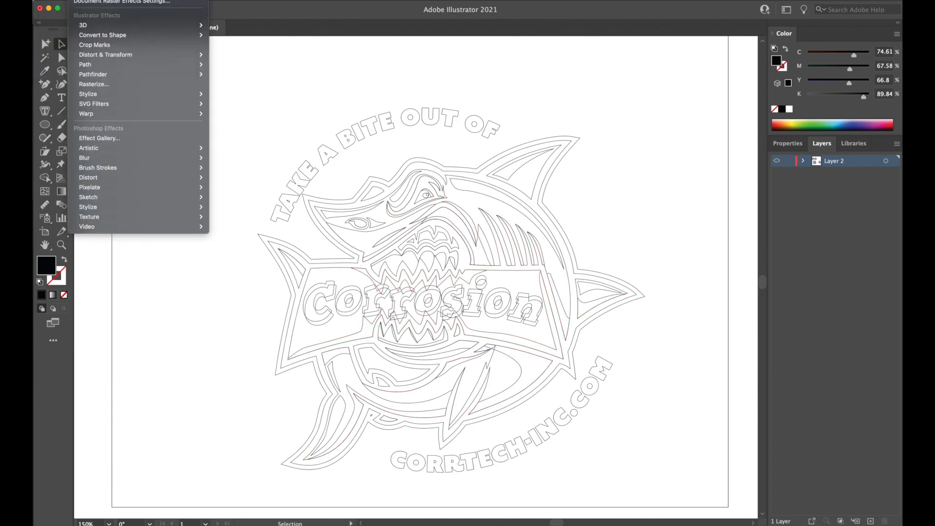
pyautogui.click(110, 0)
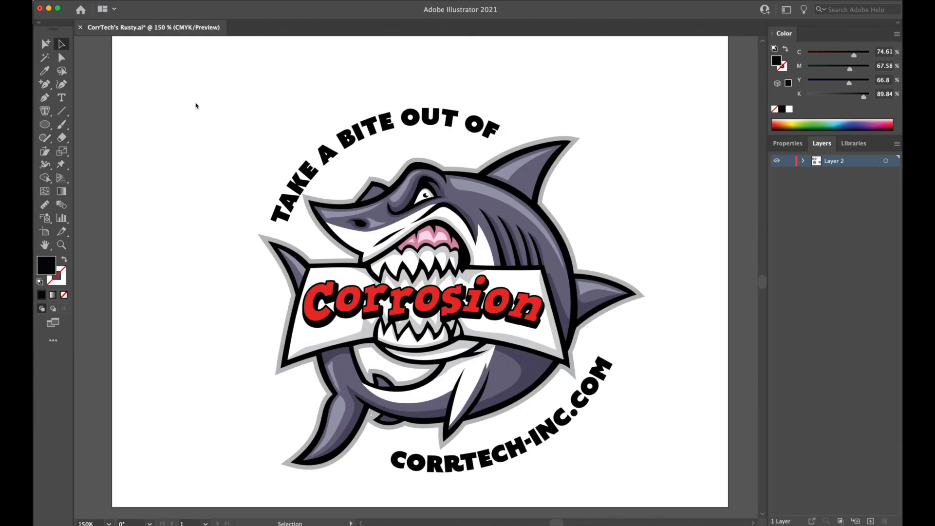
# Examine the shark's teeth and lettering up close and compare the shark logo with the two jaw designs above it.
pyautogui.scroll(15, 438, 272)
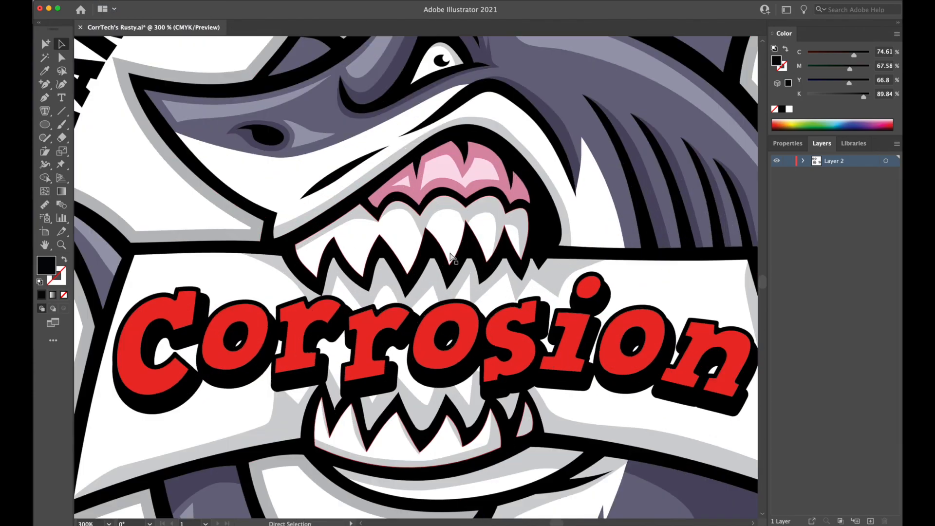
pyautogui.scroll(-2, 396, 329)
pyautogui.scroll(2, 396, 329)
pyautogui.scroll(-4, 396, 329)
pyautogui.press('super+0')
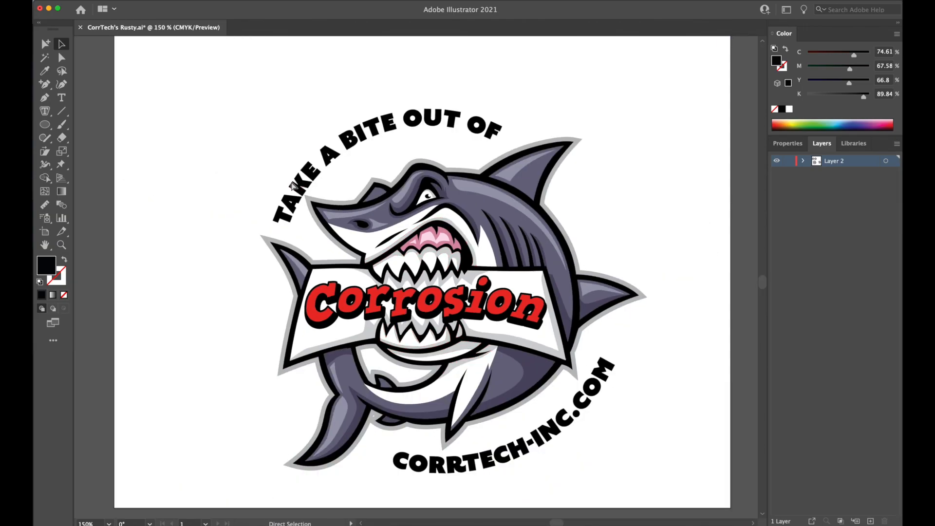
pyautogui.press('space')
pyautogui.moveTo(243, 120); pyautogui.dragTo(282, 207)
pyautogui.moveTo(317, 299); pyautogui.dragTo(441, 336)
pyautogui.moveTo(520, 172); pyautogui.dragTo(454, 247)
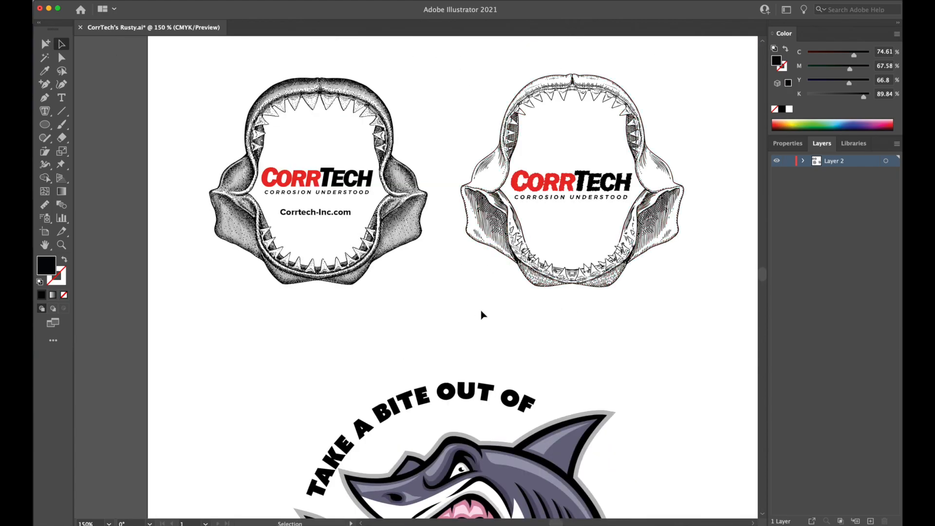
pyautogui.press('space')
pyautogui.moveTo(504, 346); pyautogui.dragTo(495, 169)
pyautogui.press('space')
pyautogui.moveTo(518, 287); pyautogui.dragTo(529, 162)
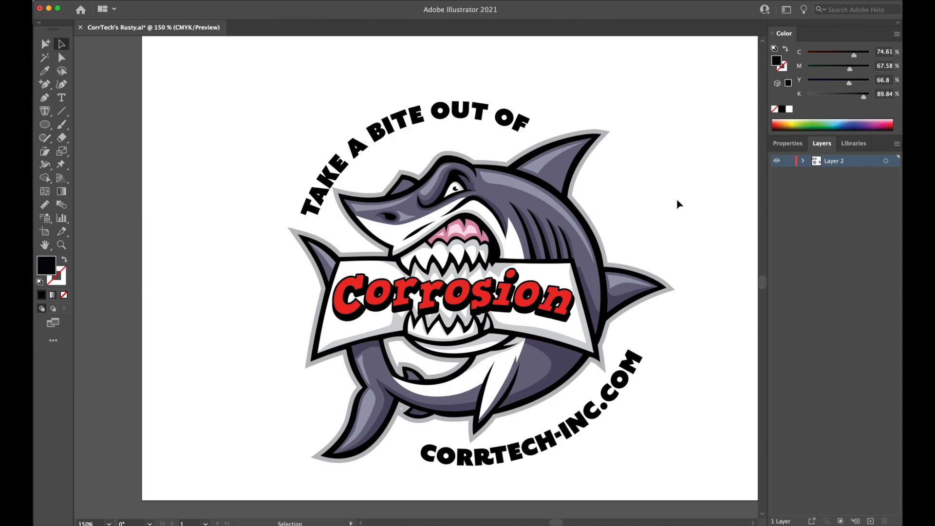
# Examine the stippled shark-jaw design containing the CorrTech logo and web address up close.
pyautogui.press('space')
pyautogui.moveTo(667, 133); pyautogui.dragTo(704, 289)
pyautogui.moveTo(680, 199); pyautogui.dragTo(692, 344)
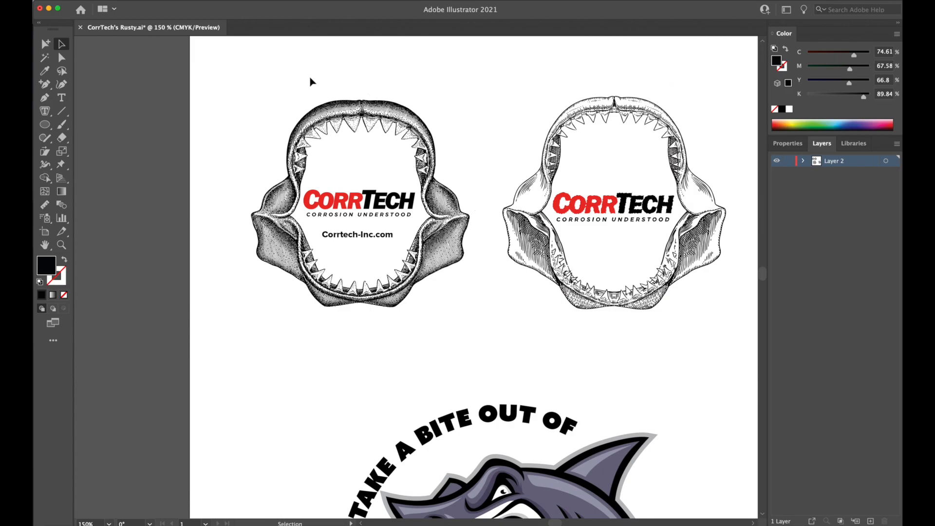
pyautogui.press('super+equal')
pyautogui.press('super+equal')
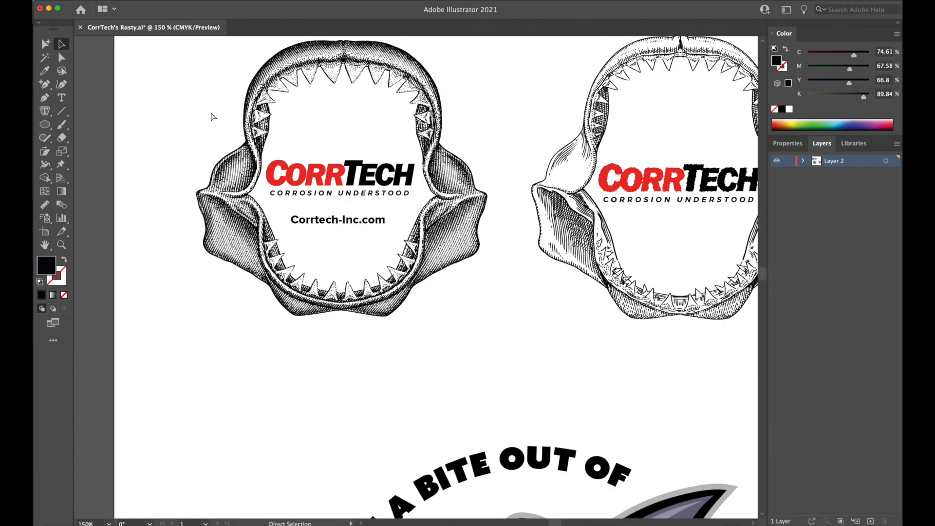
pyautogui.moveTo(499, 220); pyautogui.dragTo(622, 407)
pyautogui.moveTo(563, 337); pyautogui.dragTo(517, 93)
pyautogui.moveTo(549, 377); pyautogui.dragTo(514, 102)
pyautogui.moveTo(530, 270); pyautogui.dragTo(631, 514)
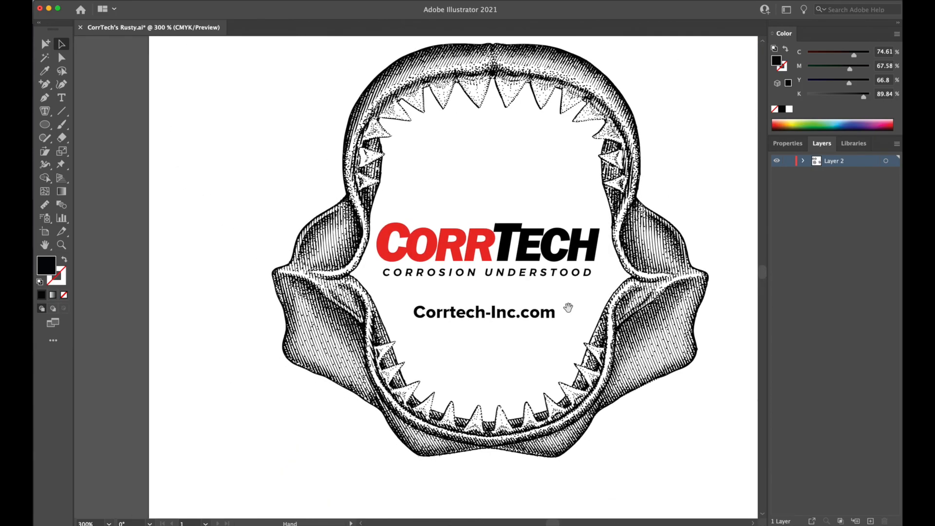
pyautogui.press('super+minus')
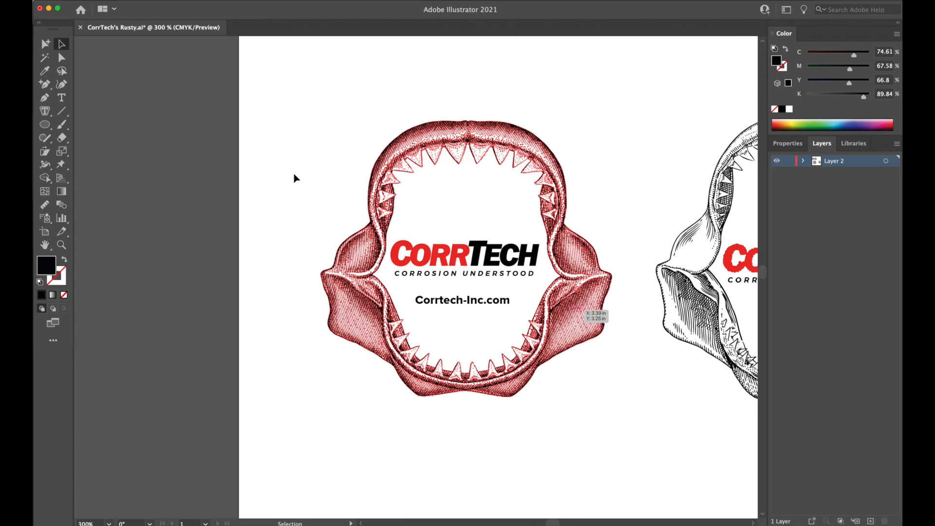
# Check the stippled jaw, CorrTech logo and web address as selectable objects, and compare the design with the neighbouring line-art jaw.
pyautogui.click(430, 136)
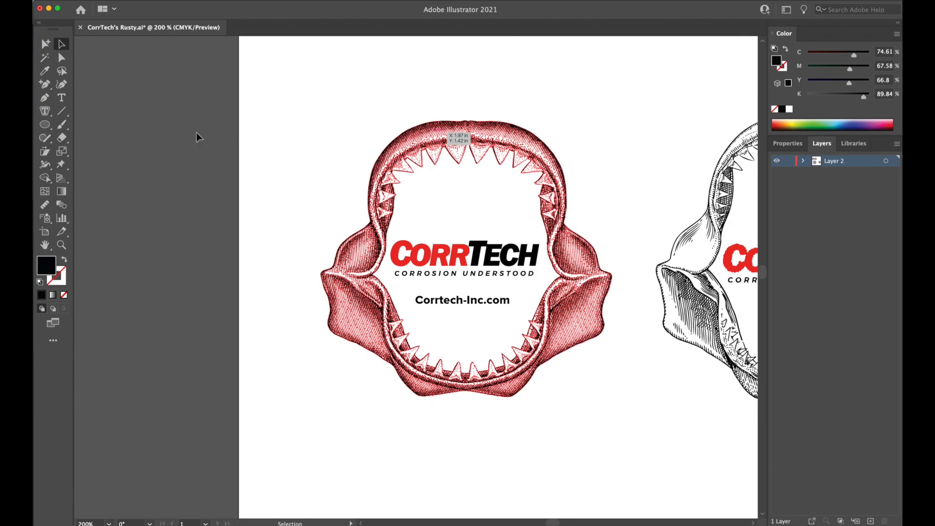
pyautogui.click(197, 120)
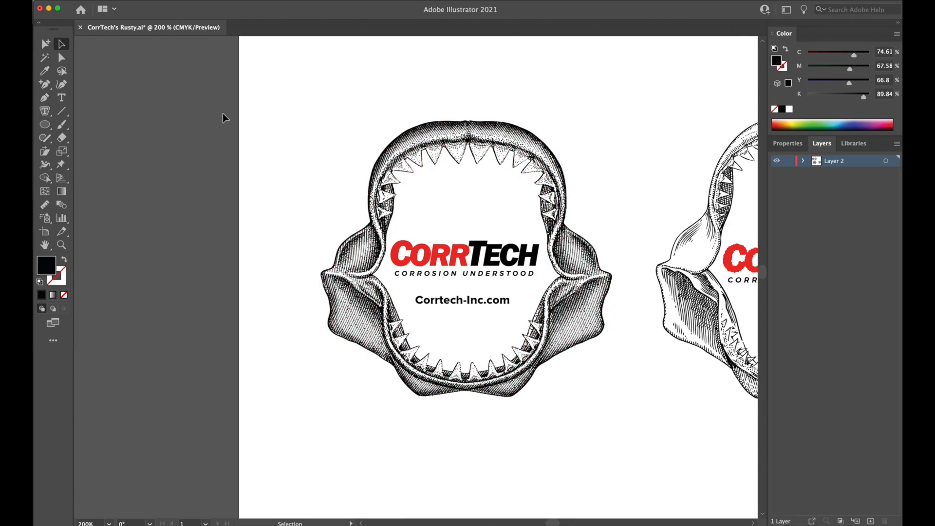
pyautogui.click(428, 141)
pyautogui.click(315, 147)
pyautogui.click(411, 140)
pyautogui.click(425, 140)
pyautogui.click(264, 140)
pyautogui.click(442, 264)
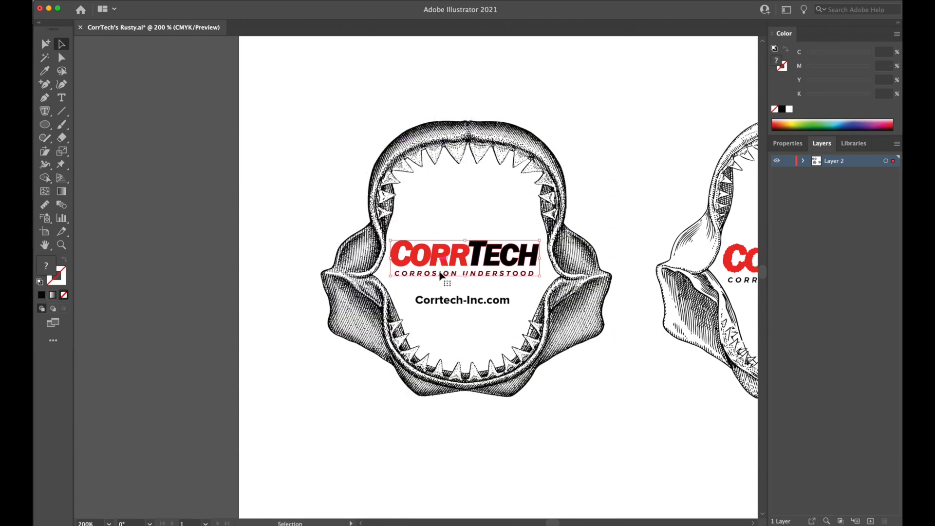
pyautogui.keyDown('shift'); pyautogui.click(445, 304); pyautogui.keyUp('shift')
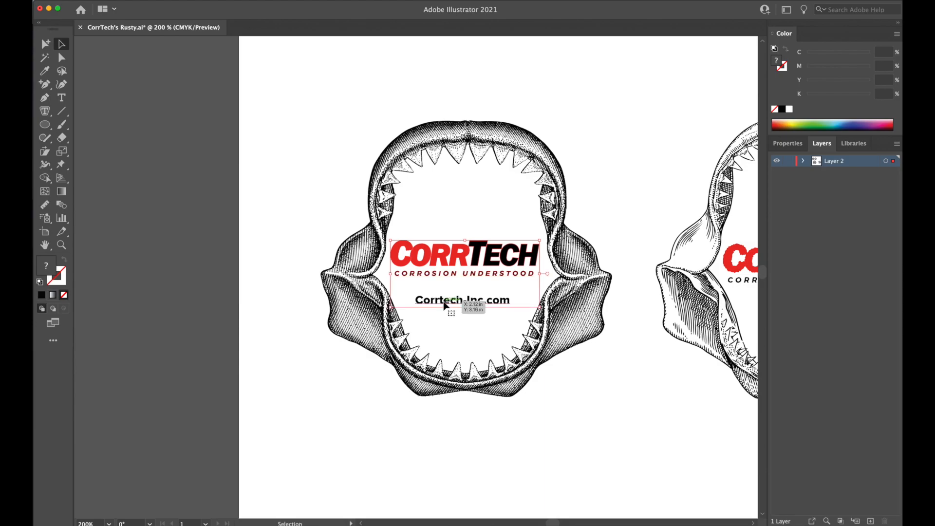
pyautogui.click(295, 192)
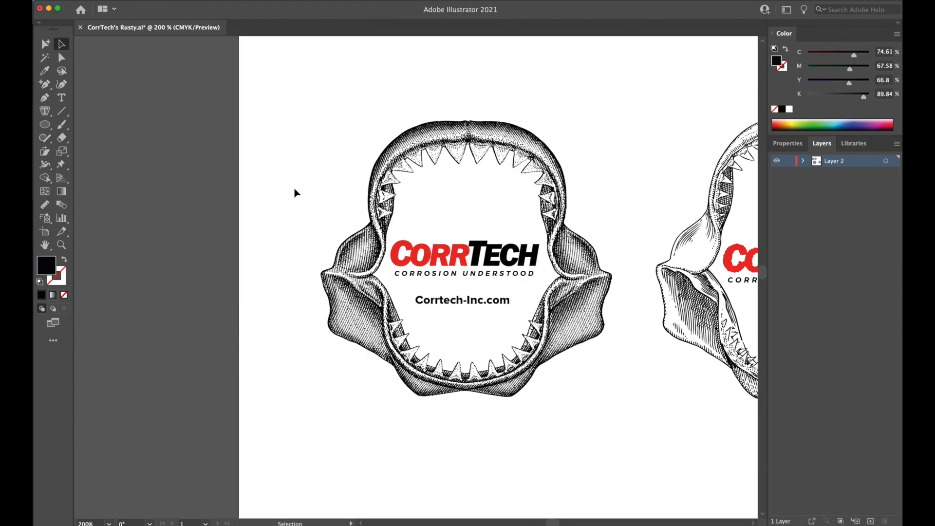
pyautogui.moveTo(611, 244); pyautogui.dragTo(401, 233)
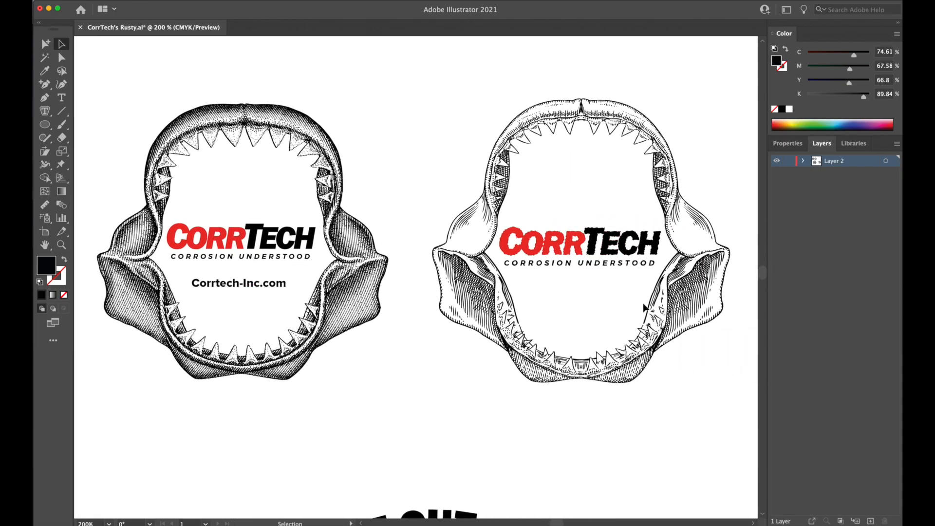
pyautogui.moveTo(324, 350); pyautogui.dragTo(485, 354)
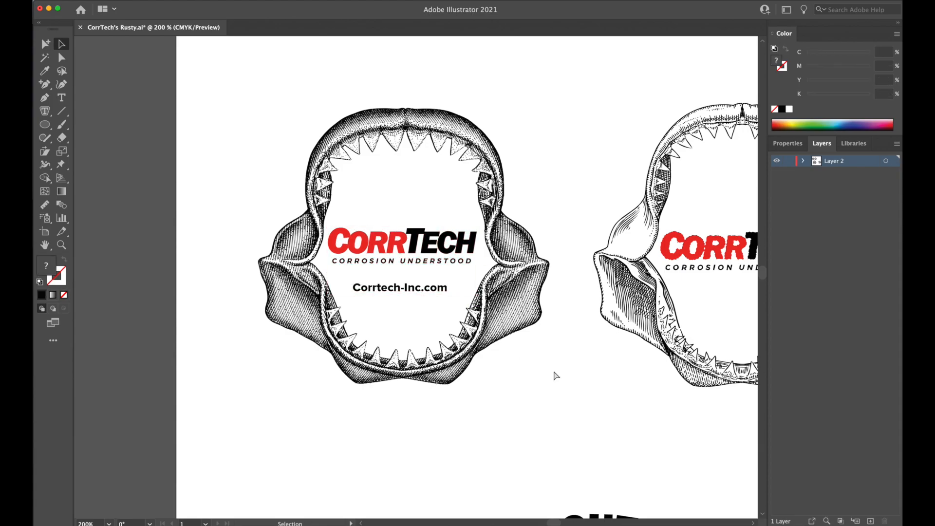
# Change the web address inside the stippled jaw to all lowercase, reading corrtech-inc.com.
pyautogui.press('super+equal')
pyautogui.press('super+equal')
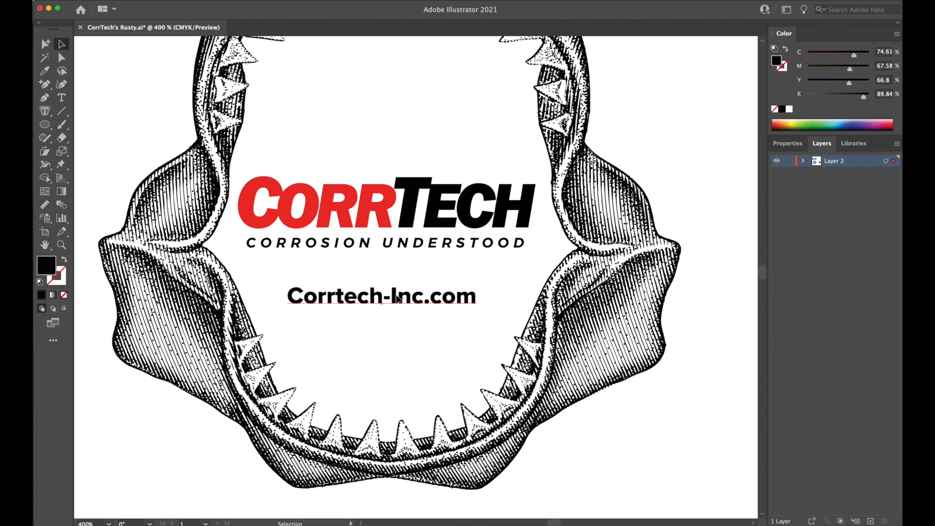
pyautogui.click(398, 302)
pyautogui.doubleClick(398, 295)
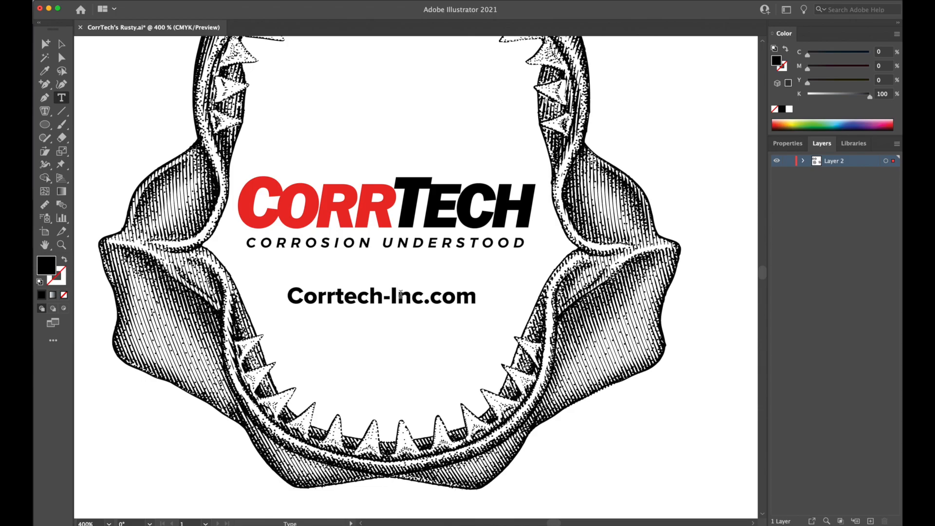
pyautogui.press('BackSpace')
pyautogui.write('i')
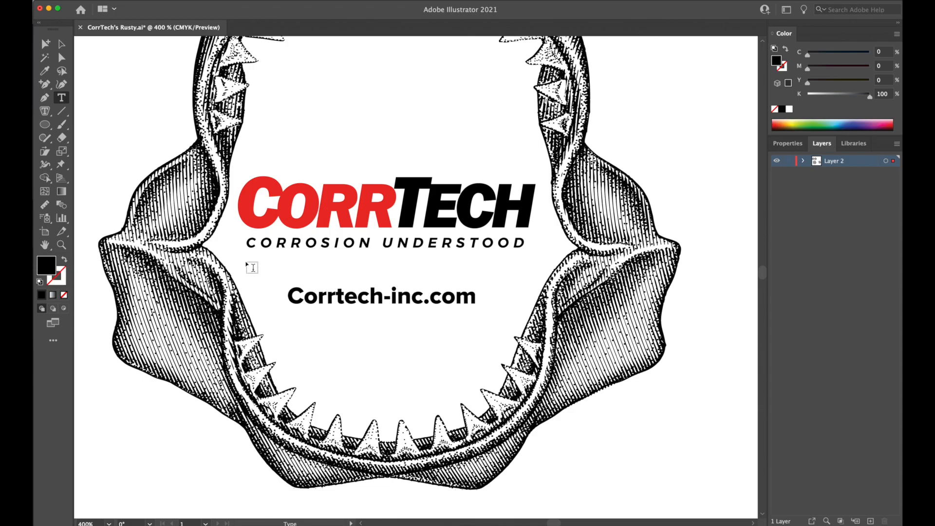
pyautogui.click(295, 296)
pyautogui.press('BackSpace')
pyautogui.write('c')
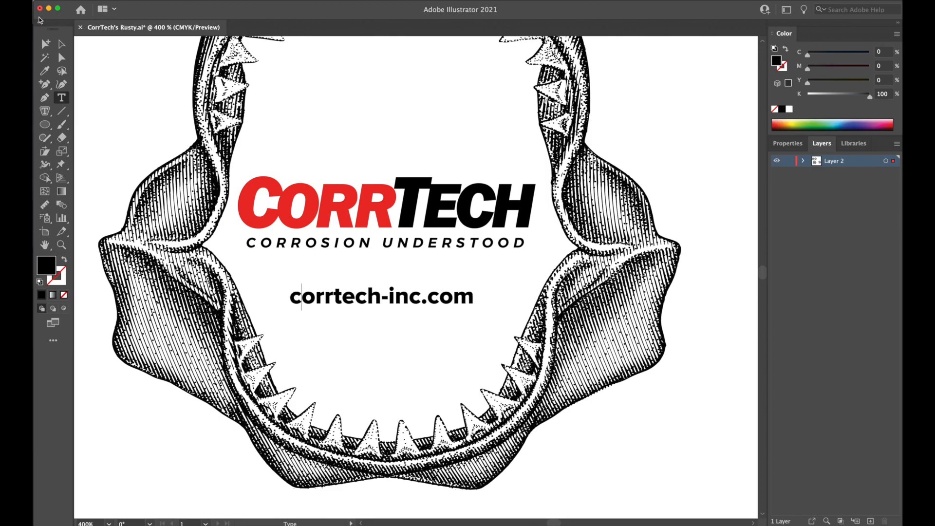
# Nudge the web address slightly to the right beneath the CorrTech logo and deselect everything.
pyautogui.click(61, 43)
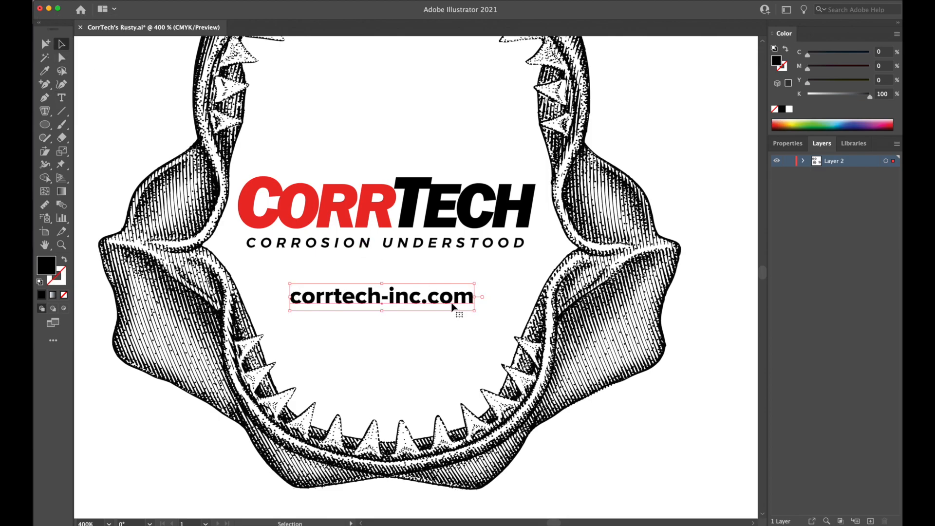
pyautogui.press('Right')
pyautogui.press('Right')
pyautogui.press('Right')
pyautogui.press('Left')
pyautogui.press('Left')
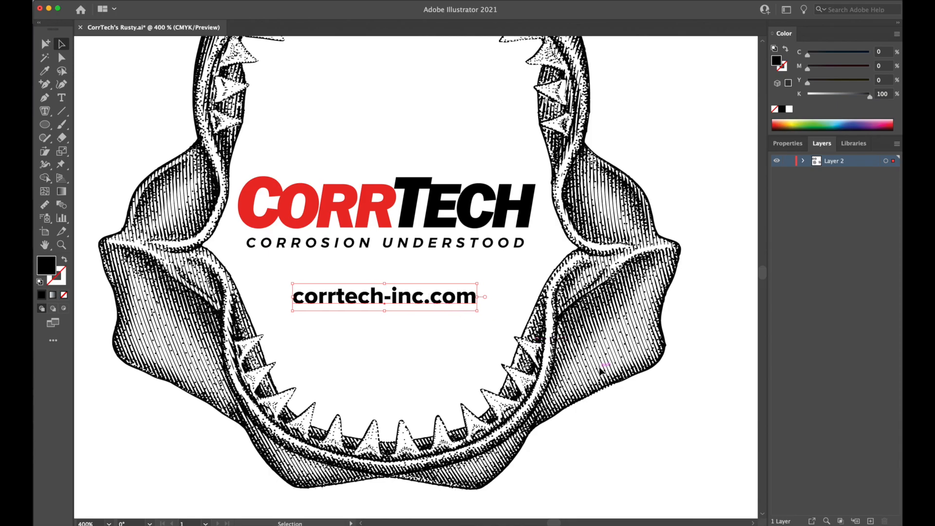
pyautogui.press('super+shift+a')
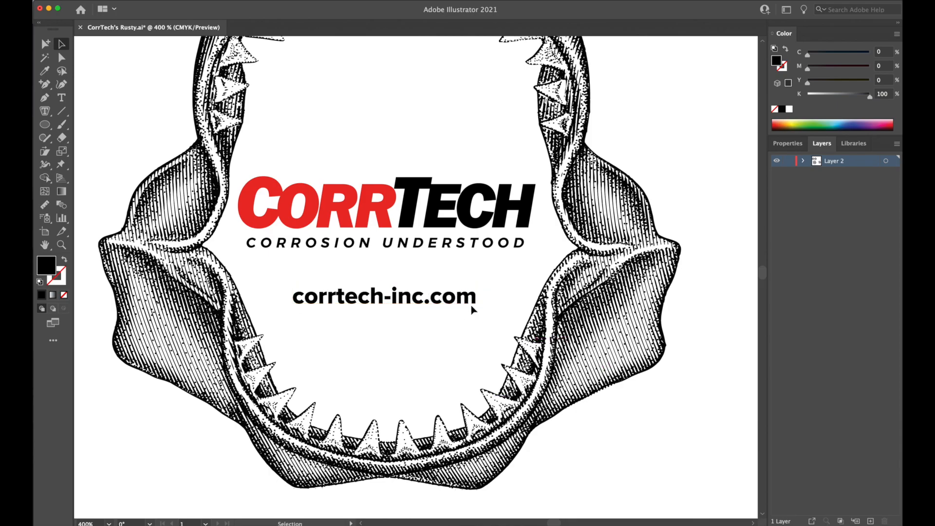
pyautogui.click(499, 229)
pyautogui.press('super+shift+a')
# Add a new layer above Layer 2 and give it a name beginning with "New Jaw Ba".
pyautogui.press('super+minus')
pyautogui.press('super+minus')
pyautogui.moveTo(594, 327); pyautogui.dragTo(620, 334)
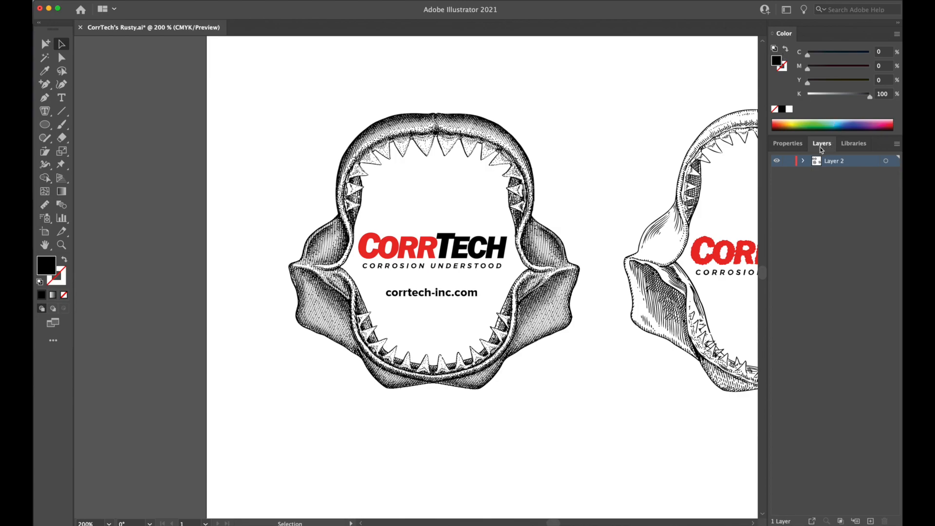
pyautogui.click(871, 521)
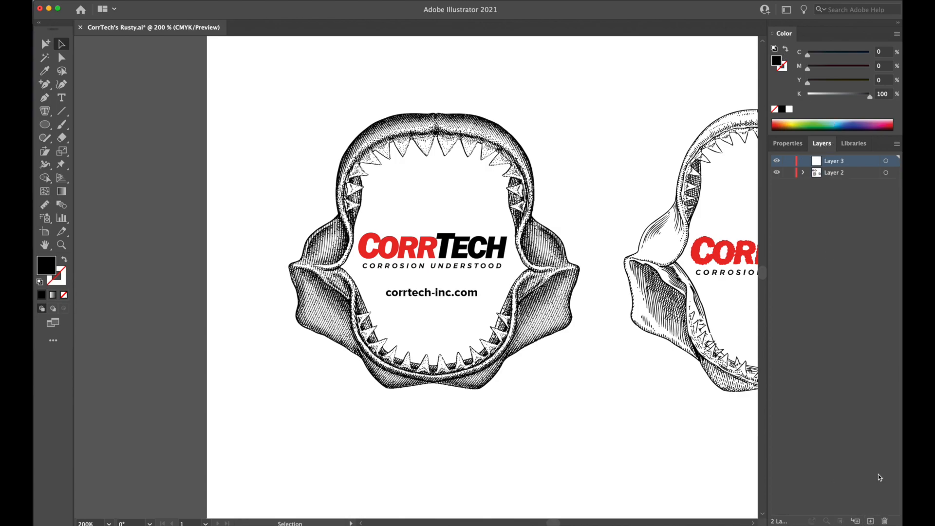
pyautogui.doubleClick(836, 167)
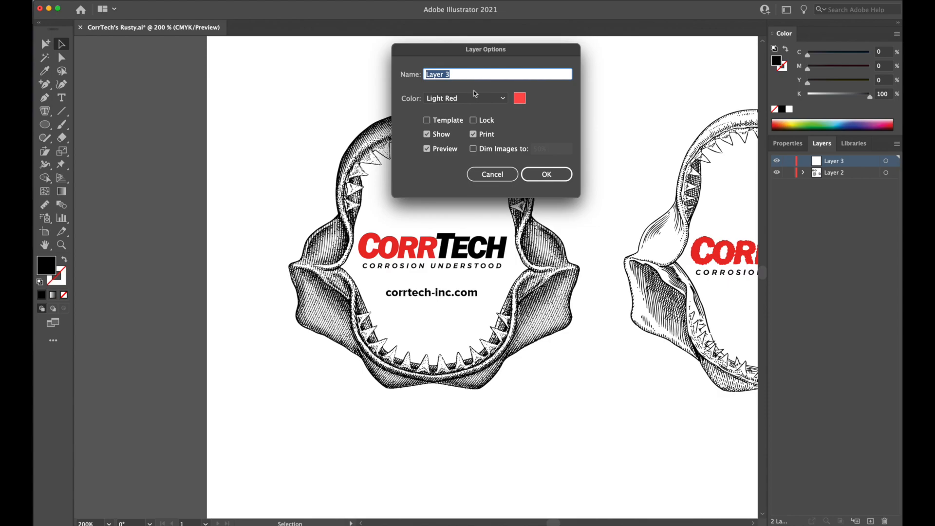
pyautogui.write('New Jaw Backround')
pyautogui.press('Return')
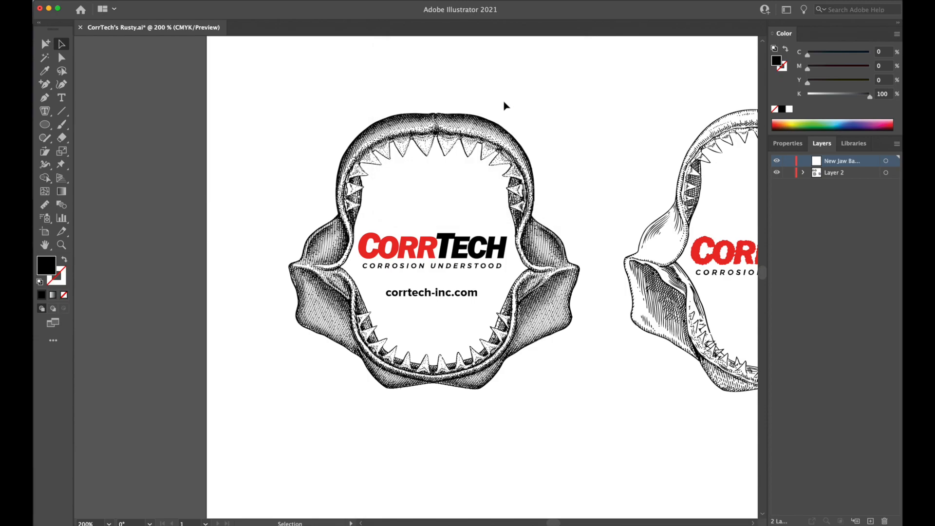
pyautogui.click(44, 98)
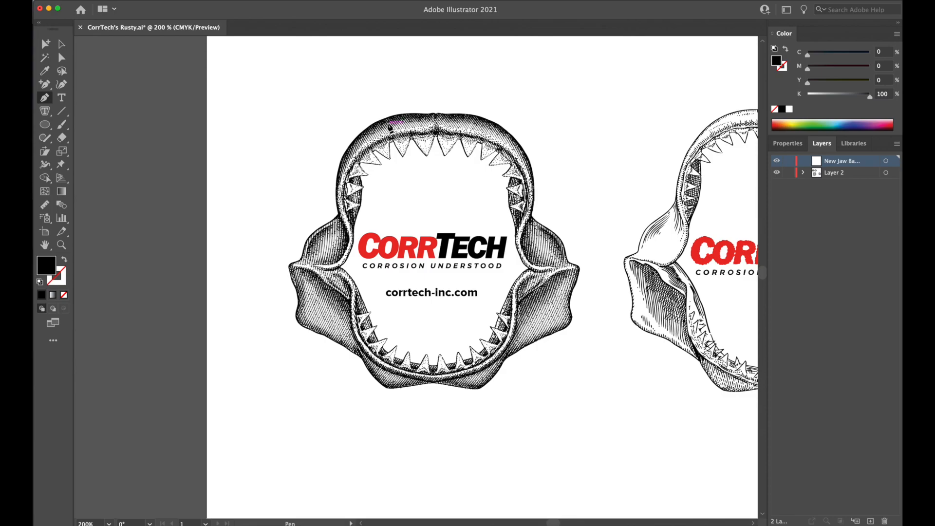
pyautogui.click(61, 43)
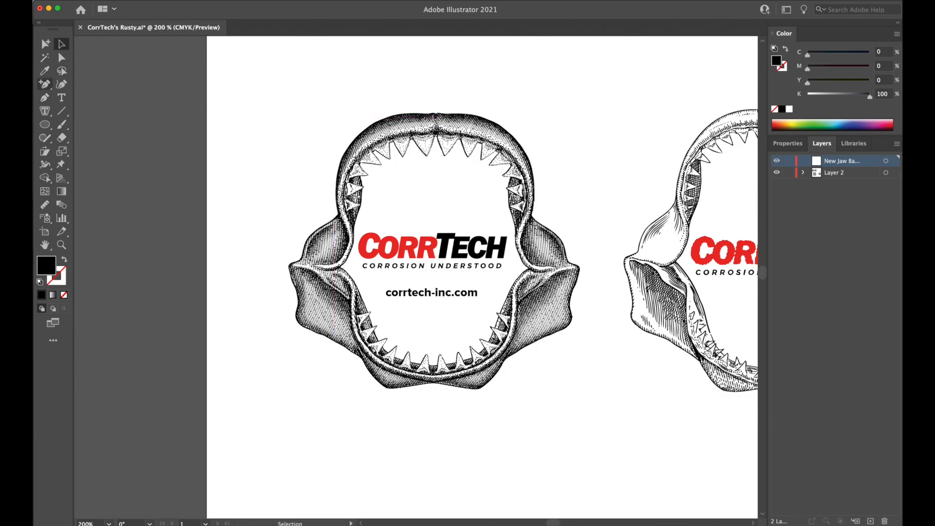
# Try a large black ellipse over the stippled jaw as its silhouette, reshape its upper right side, and delete it.
pyautogui.click(45, 124)
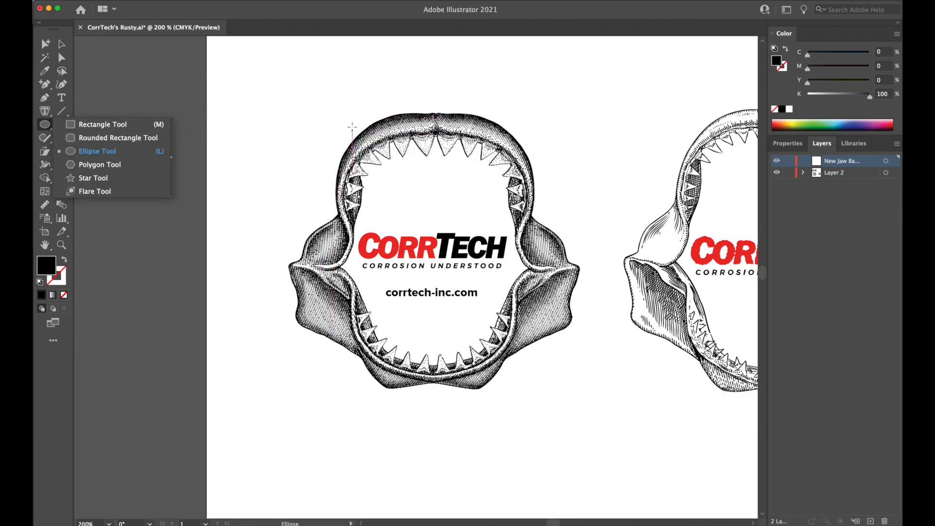
pyautogui.moveTo(343, 113)
pyautogui.mouseDown()
pyautogui.moveTo(502, 383)
pyautogui.moveTo(569, 407)
pyautogui.mouseUp()
pyautogui.press('a')
pyautogui.moveTo(440, 203); pyautogui.dragTo(423, 192)
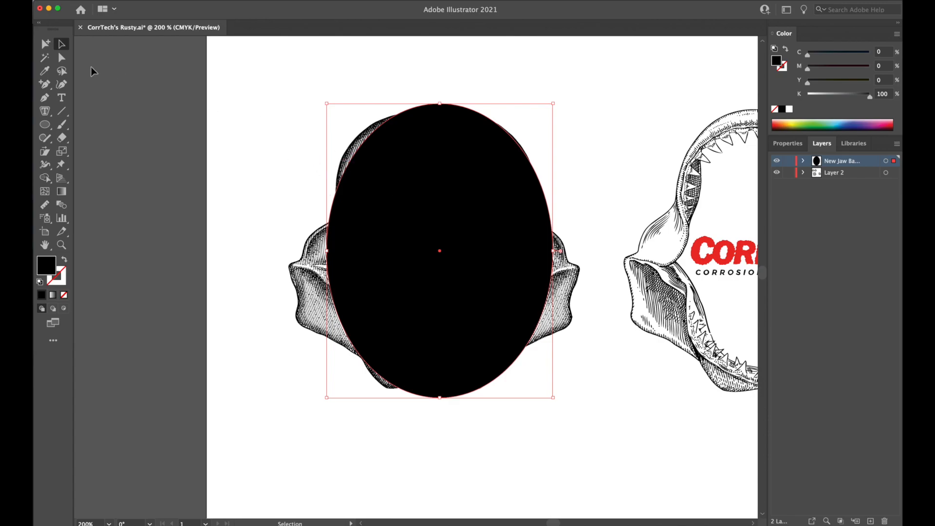
pyautogui.click(59, 55)
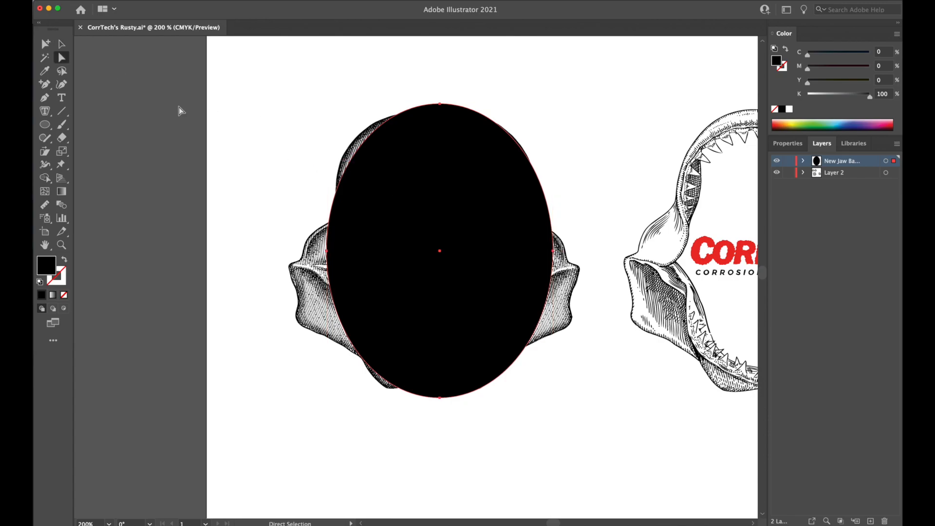
pyautogui.click(540, 185)
pyautogui.moveTo(554, 171); pyautogui.dragTo(460, 195)
pyautogui.click(61, 44)
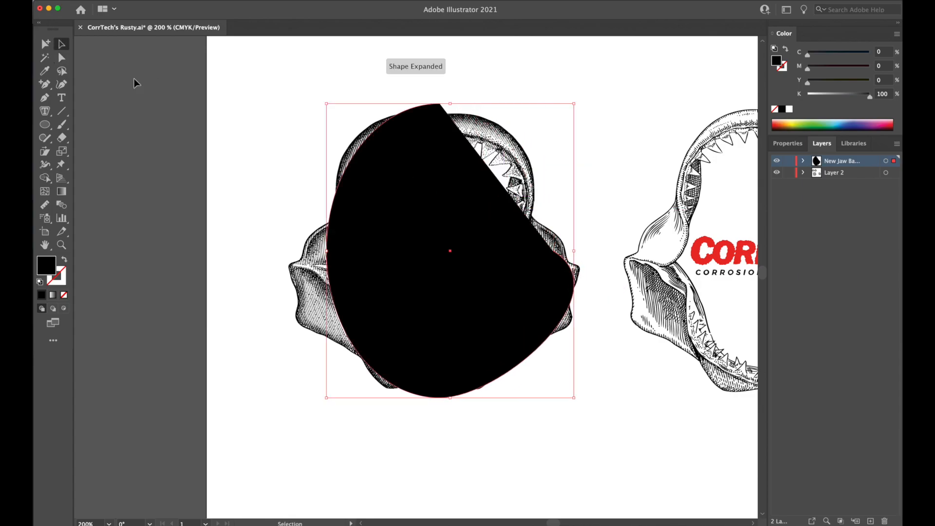
pyautogui.press('BackSpace')
# Trace the upper jaw's outer left edge with the Pen tool, from the top centre down to the left hinge, and deselect it.
pyautogui.click(45, 97)
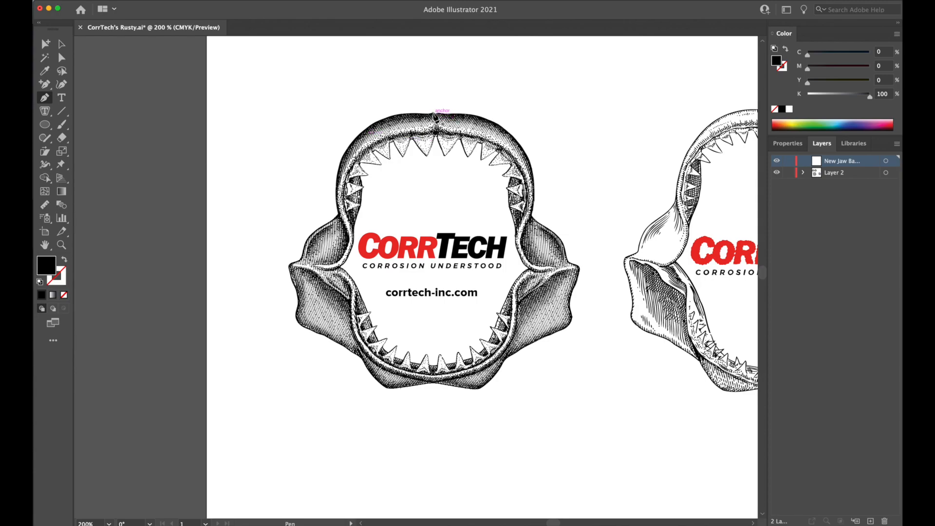
pyautogui.click(435, 115)
pyautogui.moveTo(337, 211); pyautogui.dragTo(355, 327)
pyautogui.moveTo(346, 243); pyautogui.dragTo(292, 281)
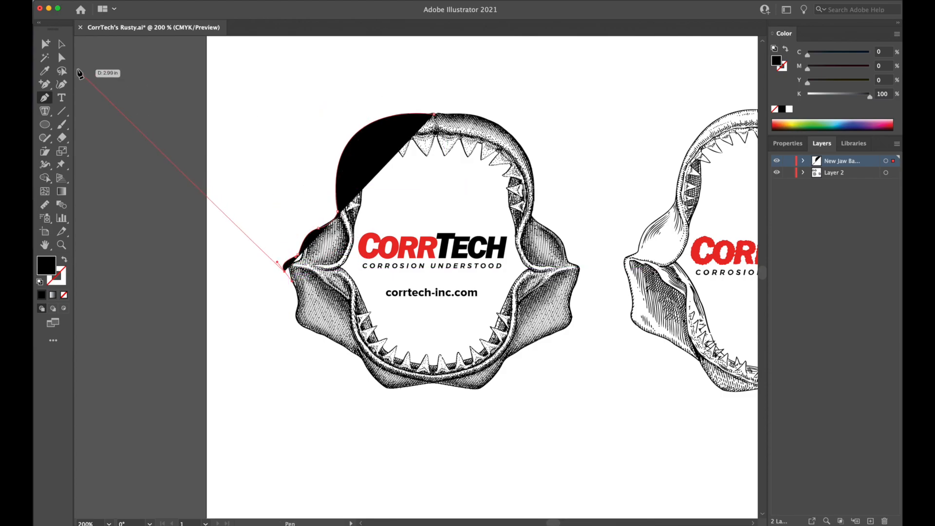
pyautogui.click(62, 44)
pyautogui.click(308, 123)
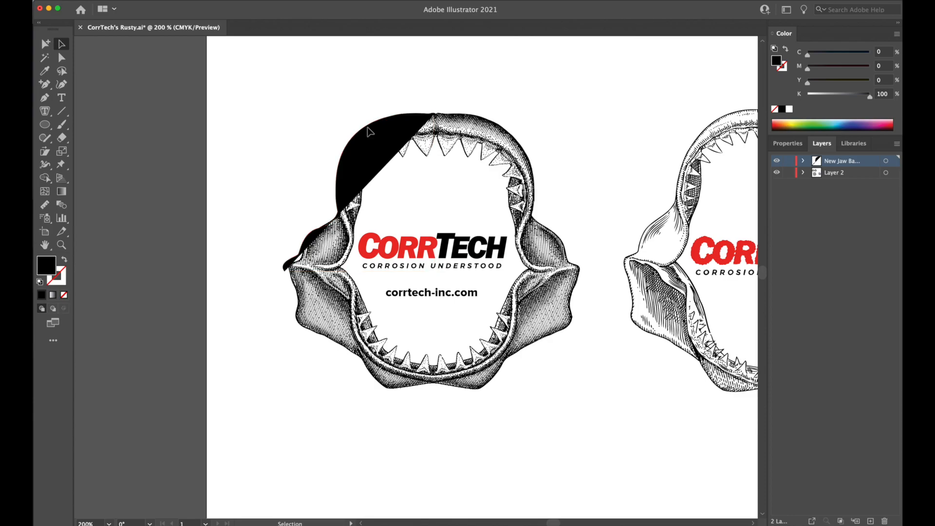
# Copy the upper-left outline, reflect it horizontally, and align it along the upper jaw's right side so the halves meet at the centre.
pyautogui.click(378, 141)
pyautogui.moveTo(433, 135); pyautogui.dragTo(504, 146)
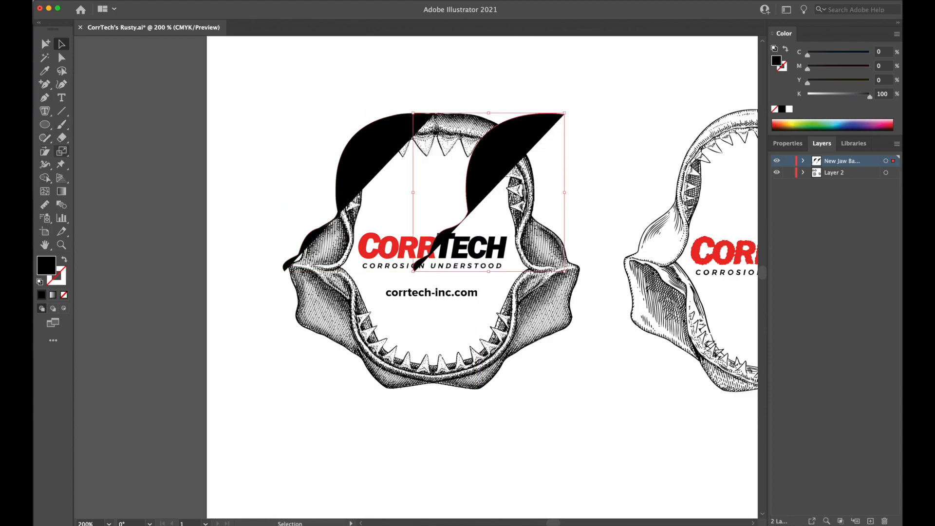
pyautogui.click(61, 152)
pyautogui.click(114, 178)
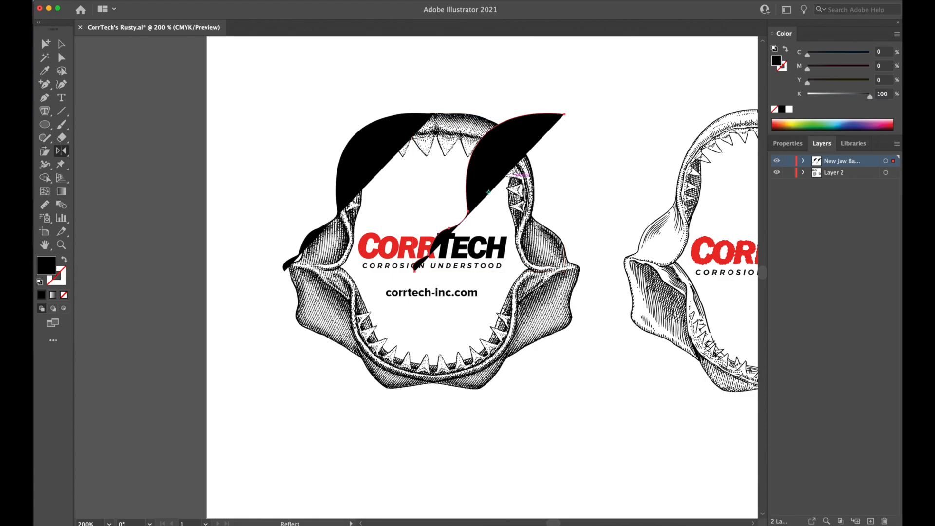
pyautogui.moveTo(512, 153); pyautogui.dragTo(417, 88)
pyautogui.press('v')
pyautogui.moveTo(452, 135); pyautogui.dragTo(486, 134)
pyautogui.click(258, 134)
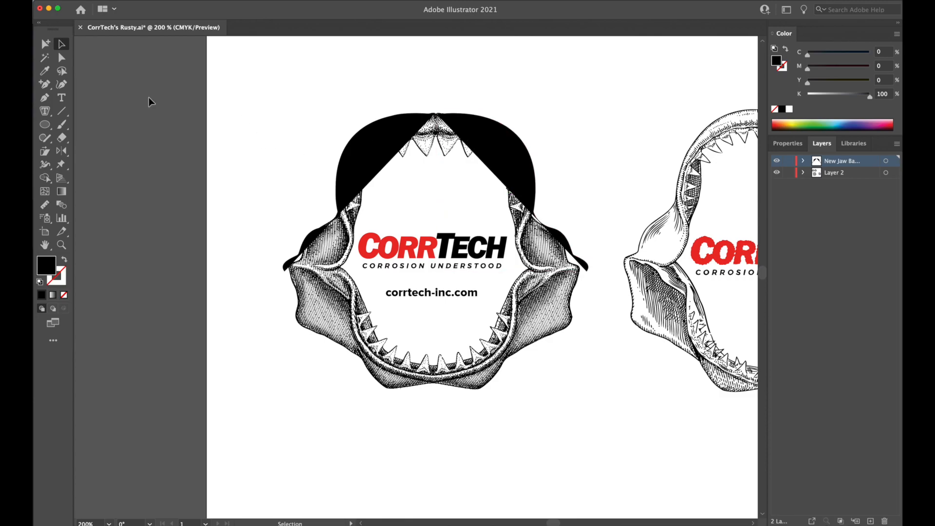
# Trace the lower jaw's outer left edge with the Pen tool, from below the left hinge to the bottom centre, and deselect it.
pyautogui.click(44, 97)
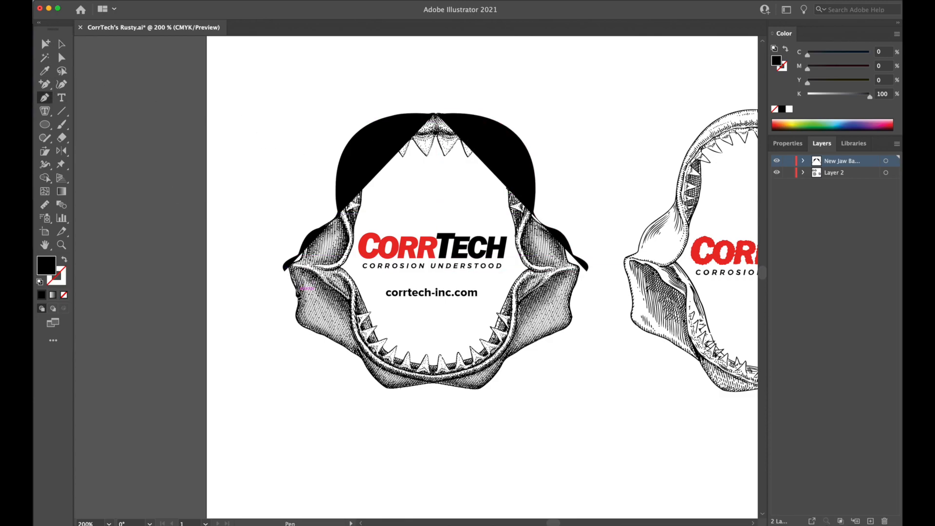
pyautogui.click(293, 281)
pyautogui.moveTo(297, 311); pyautogui.dragTo(294, 325)
pyautogui.click(320, 336)
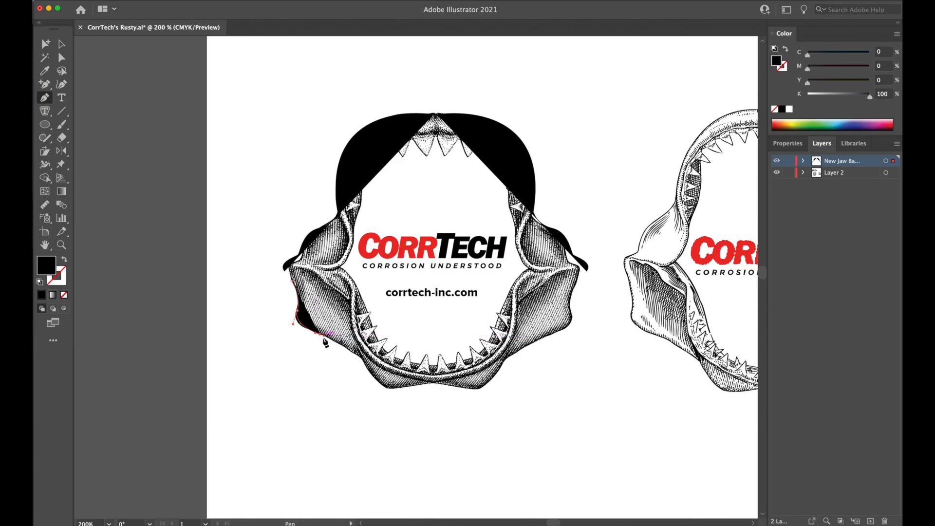
pyautogui.click(361, 364)
pyautogui.click(365, 375)
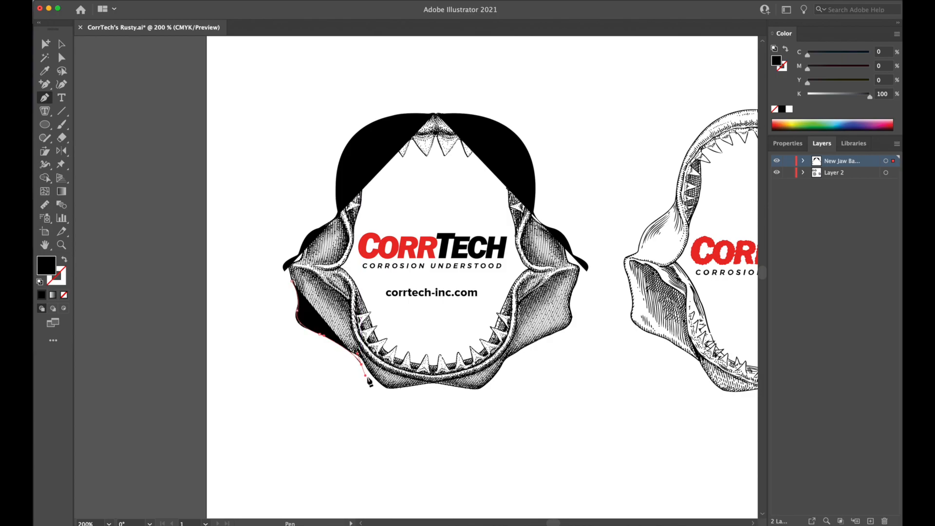
pyautogui.moveTo(409, 386); pyautogui.dragTo(477, 368)
pyautogui.press('super+z')
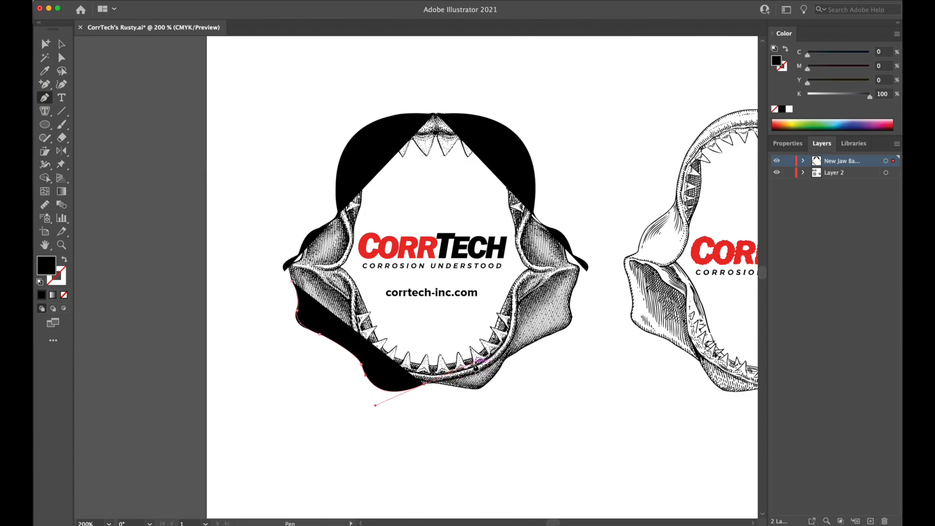
pyautogui.click(61, 45)
pyautogui.click(119, 100)
# Copy the lower-left outline, reflect it horizontally, and position it along the lower jaw's right side, slightly outside the stippled edge.
pyautogui.moveTo(581, 377); pyautogui.dragTo(592, 345)
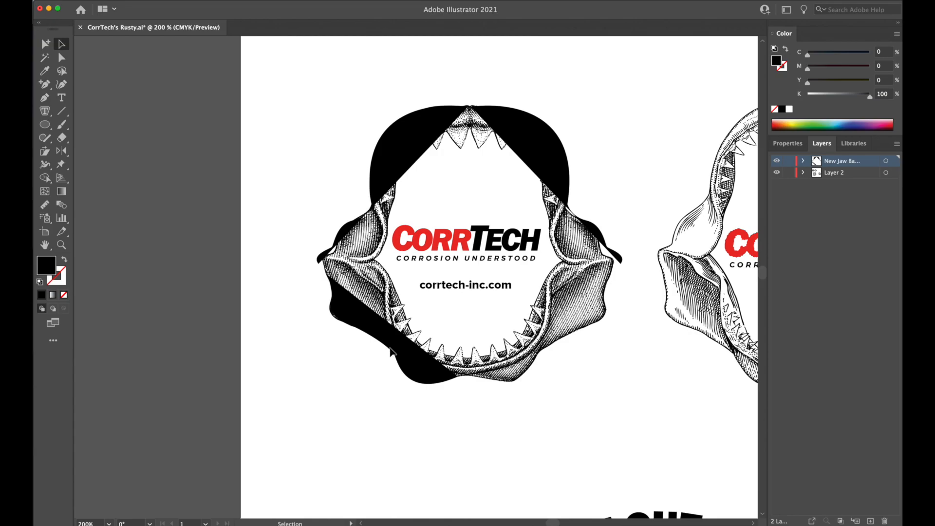
pyautogui.click(361, 316)
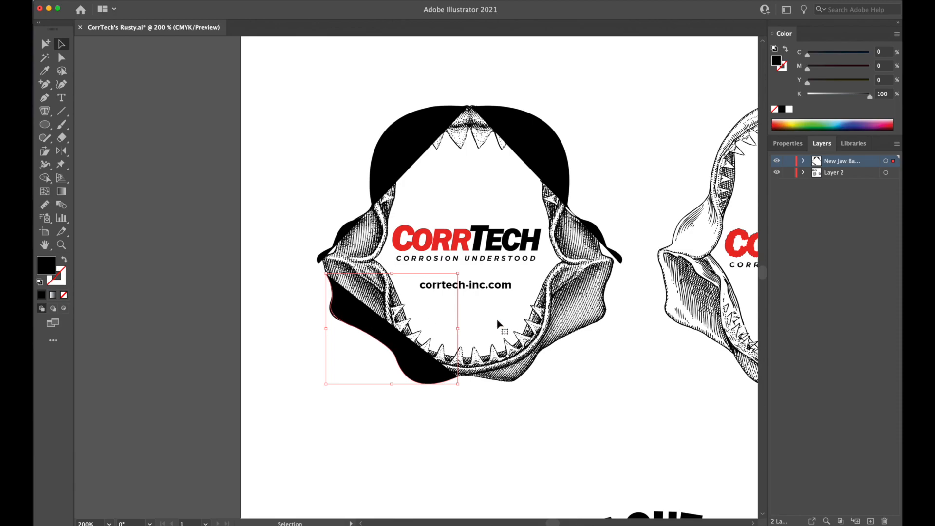
pyautogui.moveTo(433, 362); pyautogui.dragTo(603, 363)
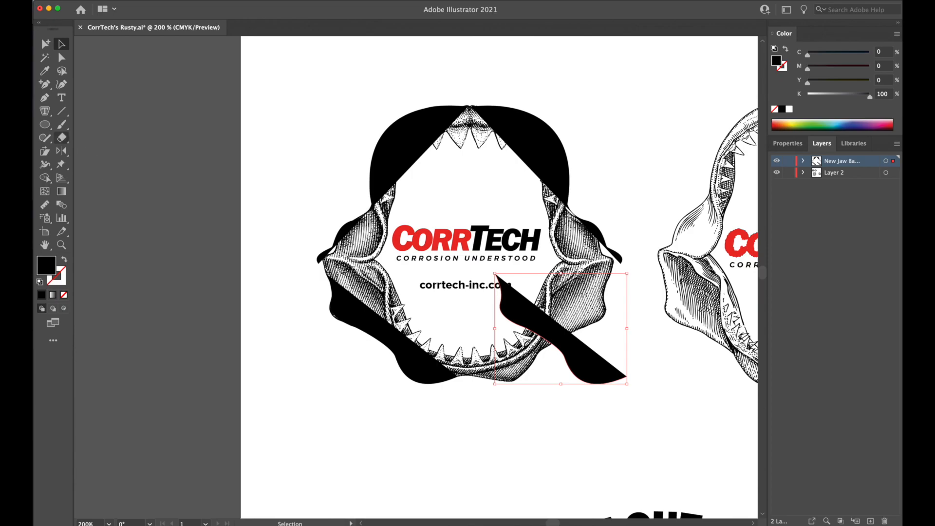
pyautogui.click(61, 151)
pyautogui.moveTo(502, 317); pyautogui.dragTo(627, 318)
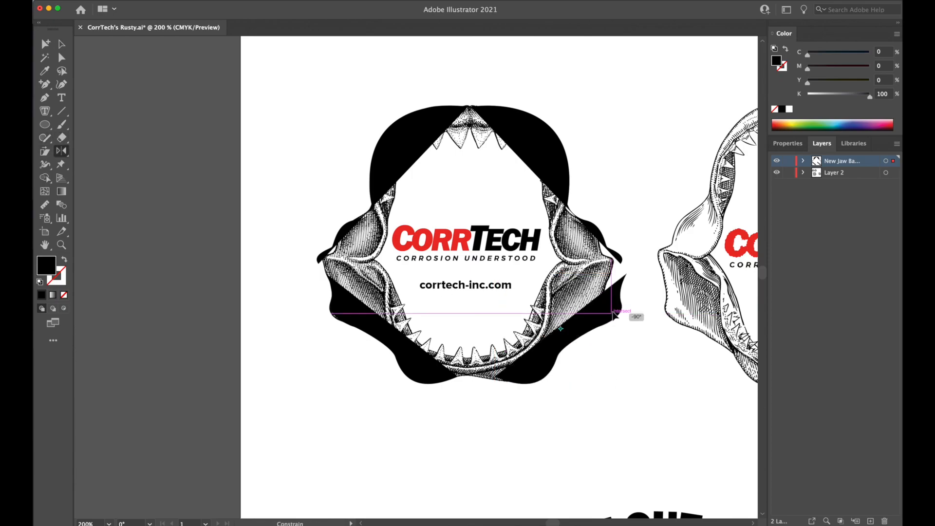
pyautogui.click(61, 44)
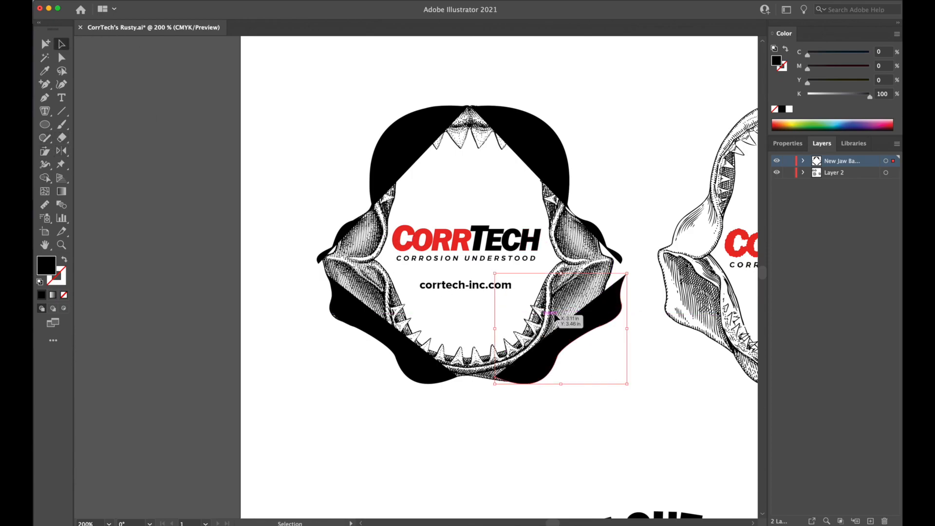
pyautogui.moveTo(569, 319); pyautogui.dragTo(548, 319)
pyautogui.click(639, 365)
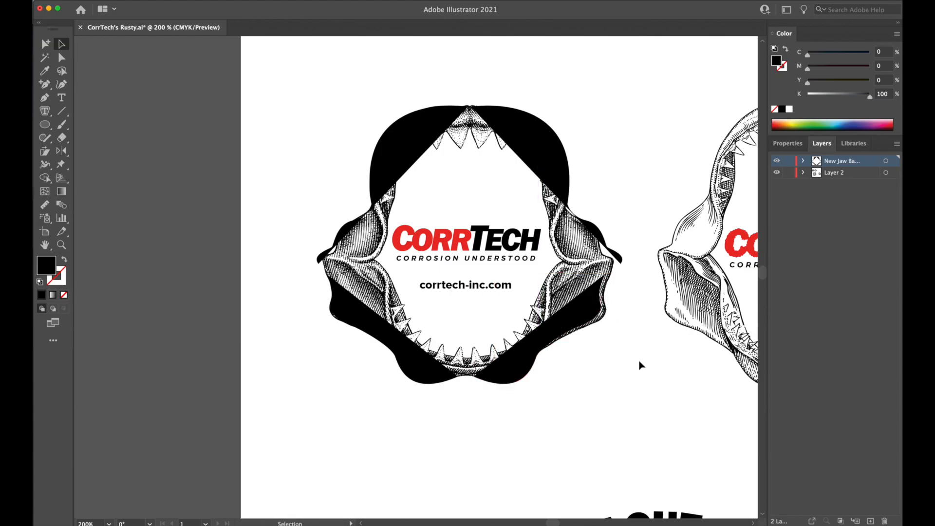
pyautogui.click(593, 317)
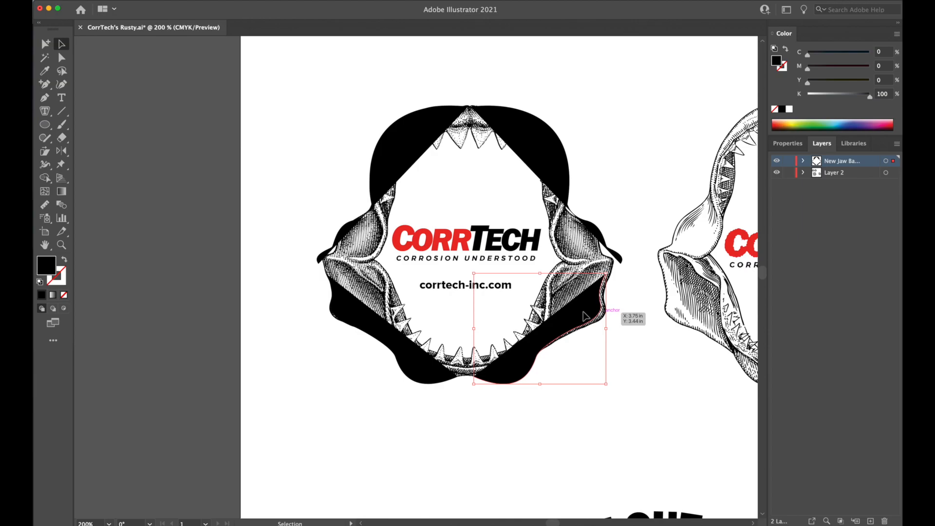
pyautogui.moveTo(600, 314); pyautogui.dragTo(610, 314)
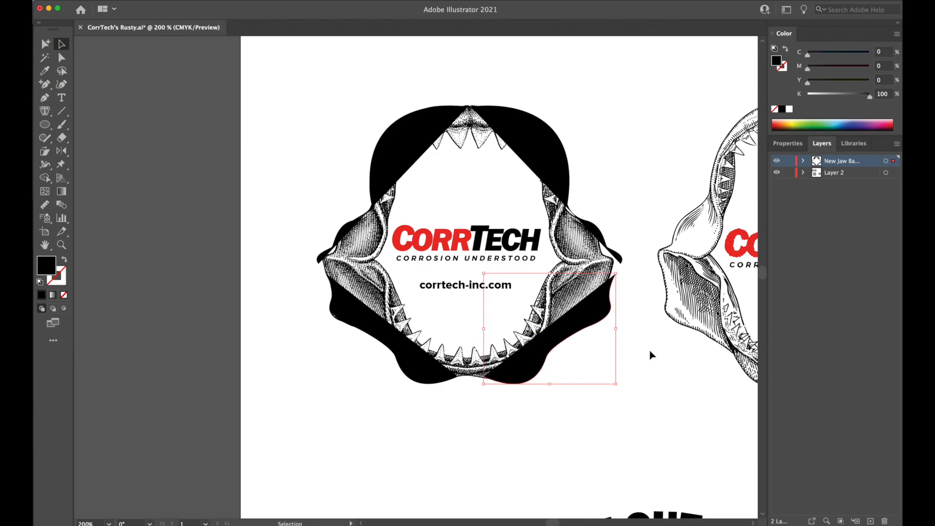
# Give all four outer jaw outlines a black stroke and no fill, and deselect them.
pyautogui.click(523, 140)
pyautogui.keyDown('shift'); pyautogui.click(396, 142); pyautogui.keyUp('shift')
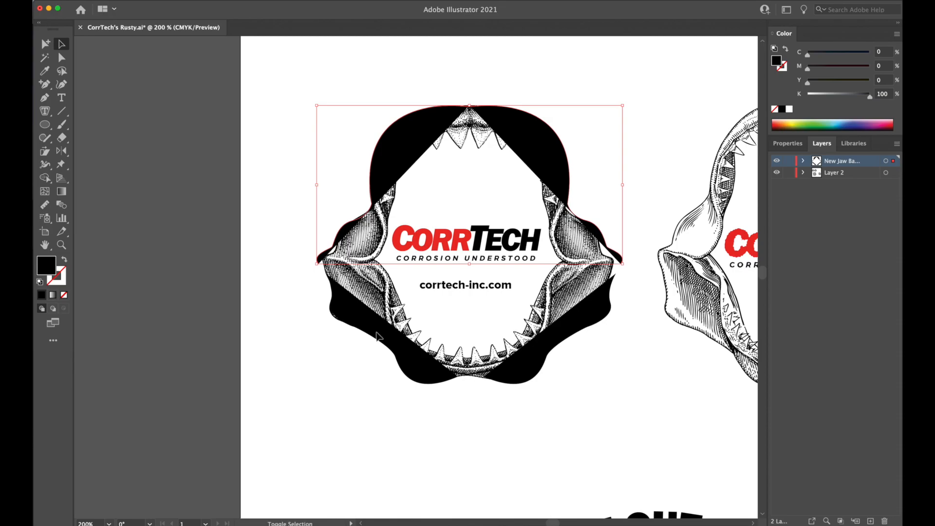
pyautogui.keyDown('shift'); pyautogui.click(587, 321); pyautogui.keyUp('shift')
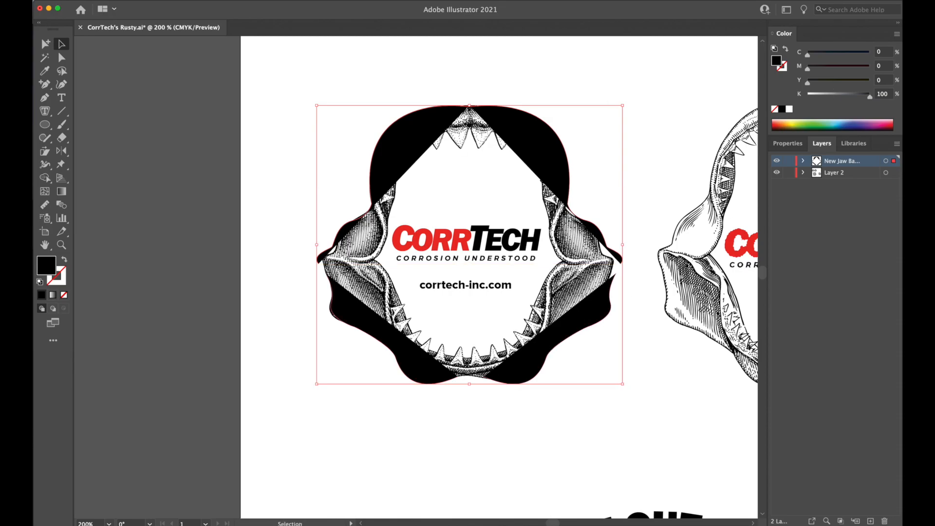
pyautogui.click(782, 67)
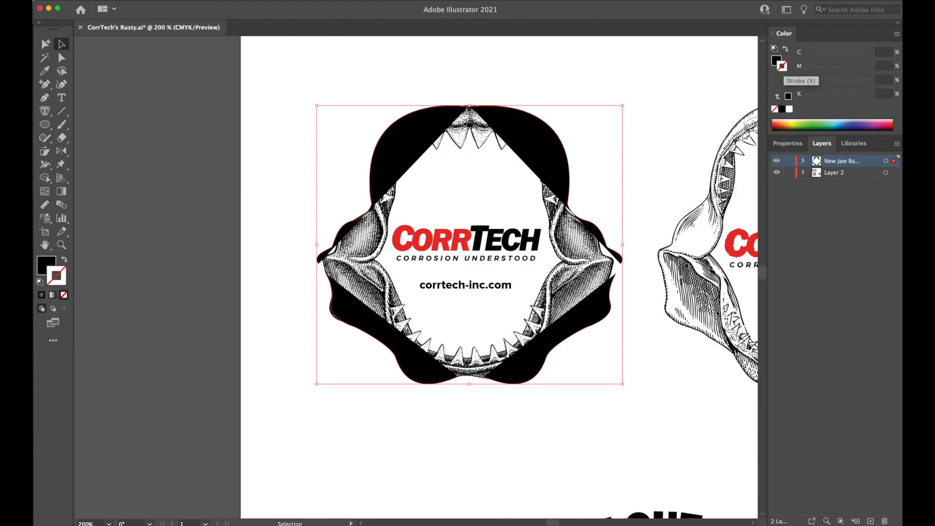
pyautogui.click(788, 97)
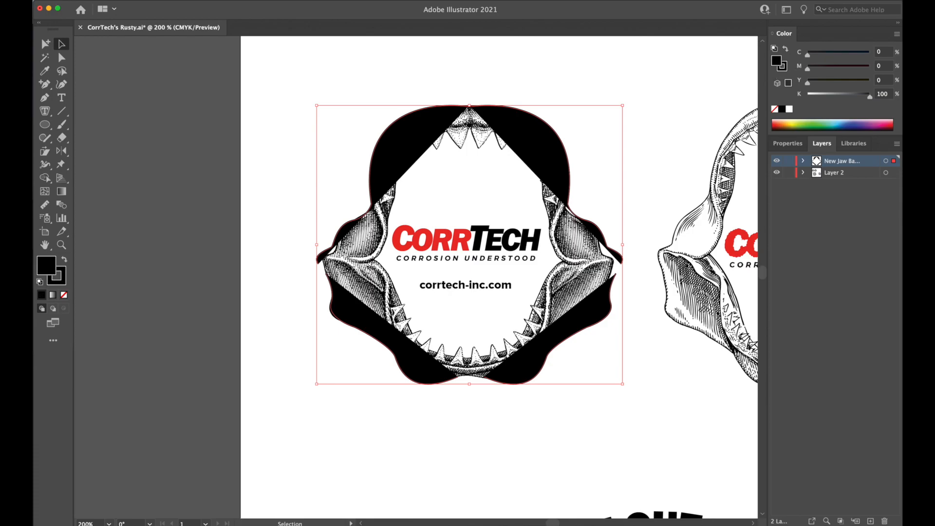
pyautogui.click(777, 110)
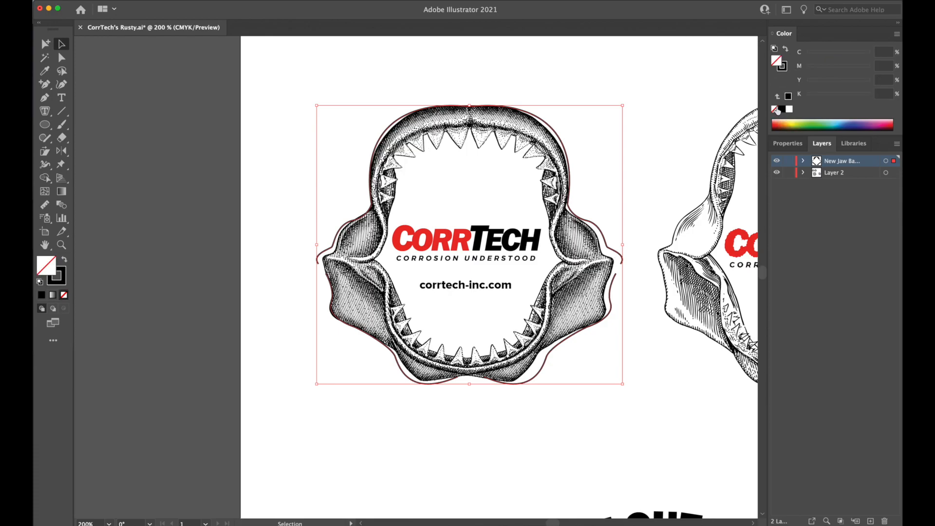
pyautogui.click(656, 80)
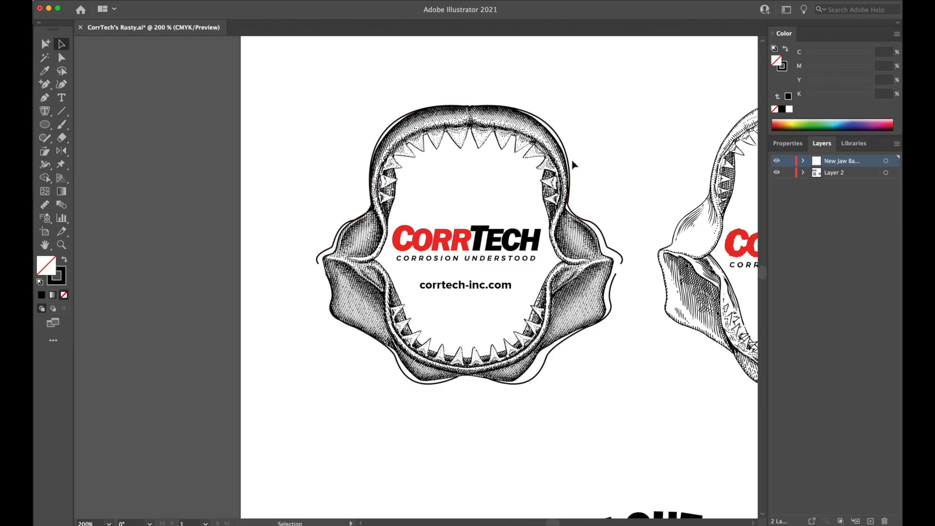
# Try to trace the jaw's inner edge with the Pen tool, upward from the left hinge toward the upper teeth.
pyautogui.press('p')
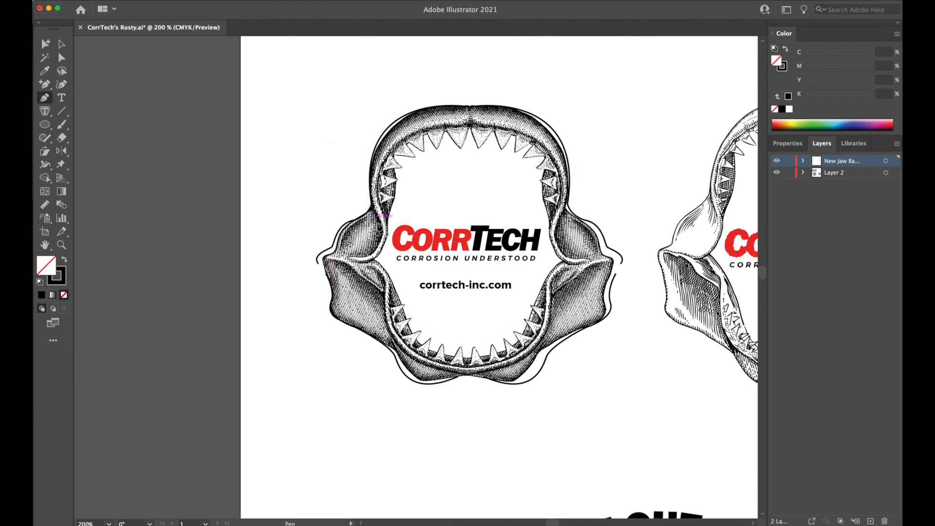
pyautogui.click(374, 259)
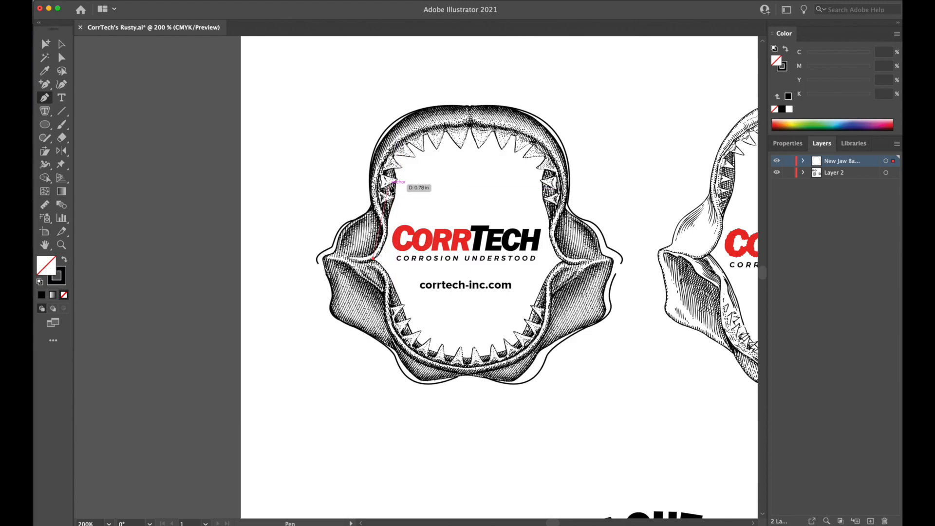
pyautogui.moveTo(393, 190); pyautogui.dragTo(391, 114)
pyautogui.press('super+z')
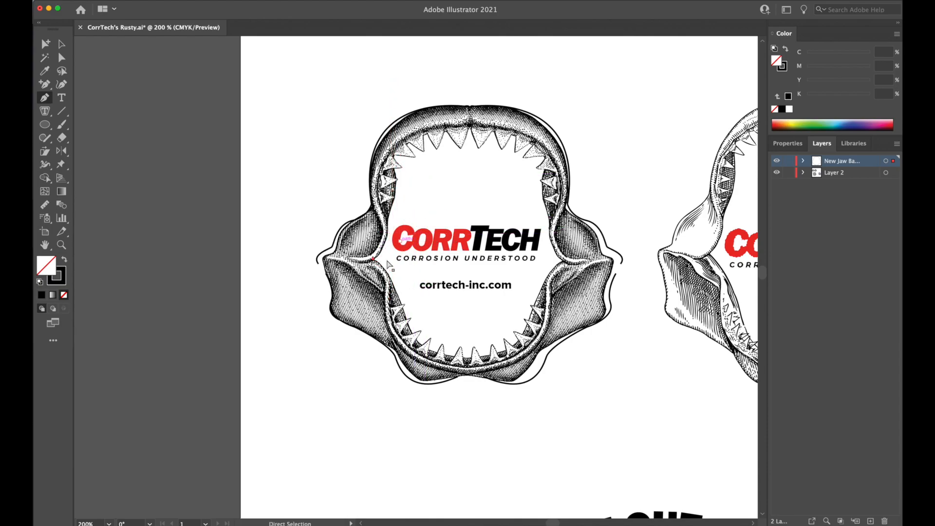
pyautogui.click(374, 259)
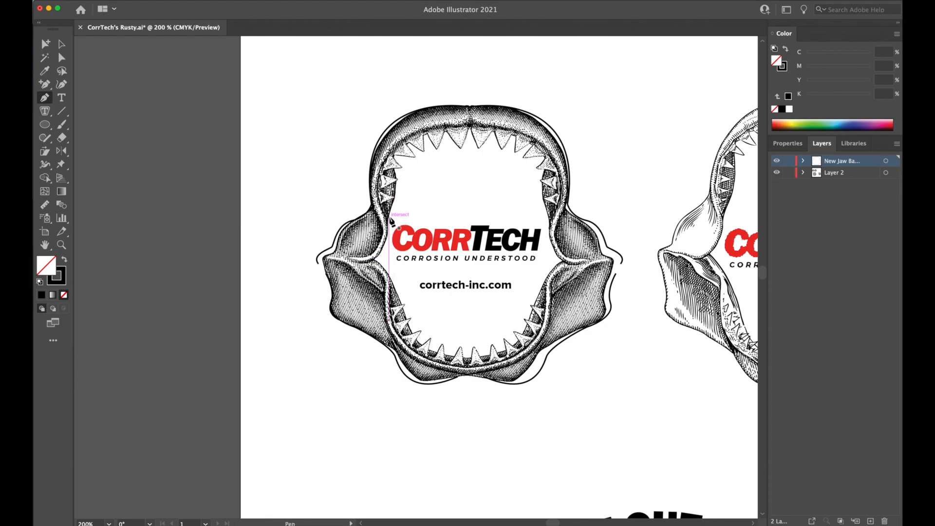
pyautogui.moveTo(388, 213); pyautogui.dragTo(381, 174)
pyautogui.press('super+z')
pyautogui.press('super+z')
# Zoom in to 400% and centre the jaw opening with the left hinge in view for tracing the inner edge.
pyautogui.press('super+equal')
pyautogui.press('super+equal')
pyautogui.moveTo(491, 272); pyautogui.dragTo(344, 299)
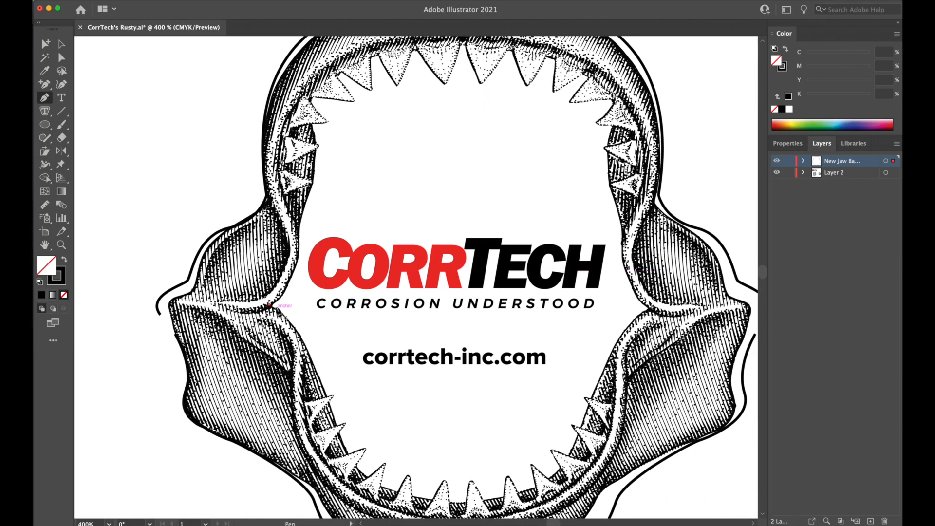
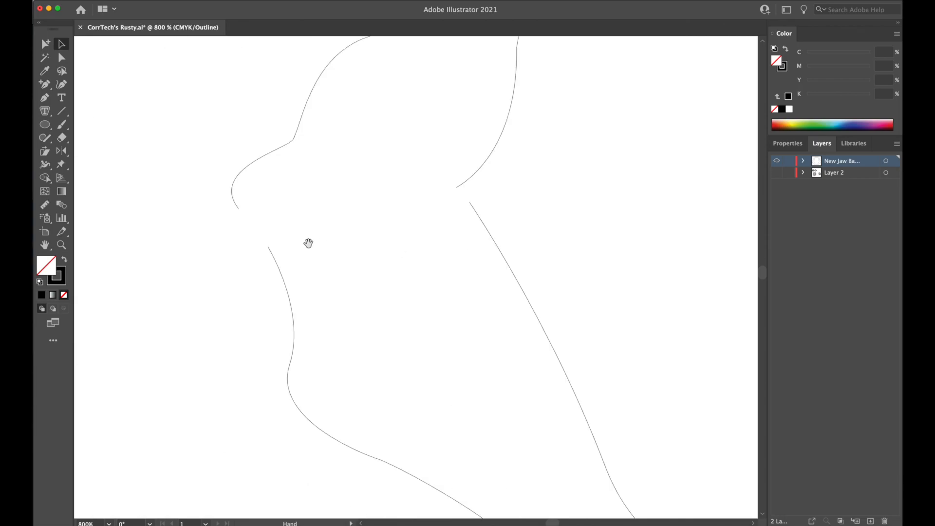
# Try to bridge the gap between the upper and lower outer outlines at the left hinge with a straight Pen segment.
pyautogui.moveTo(308, 243); pyautogui.dragTo(377, 255)
pyautogui.press('super+equal')
pyautogui.press('super+equal')
pyautogui.moveTo(309, 198); pyautogui.dragTo(604, 282)
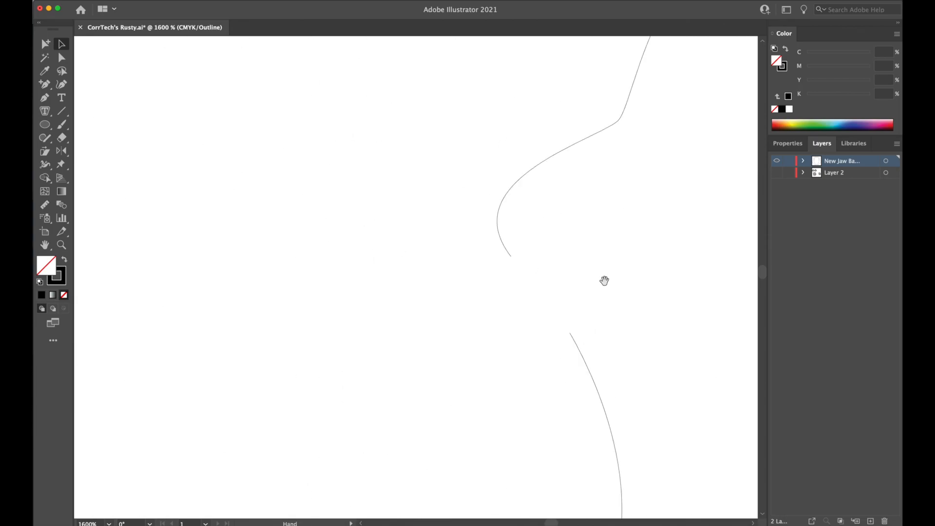
pyautogui.click(48, 96)
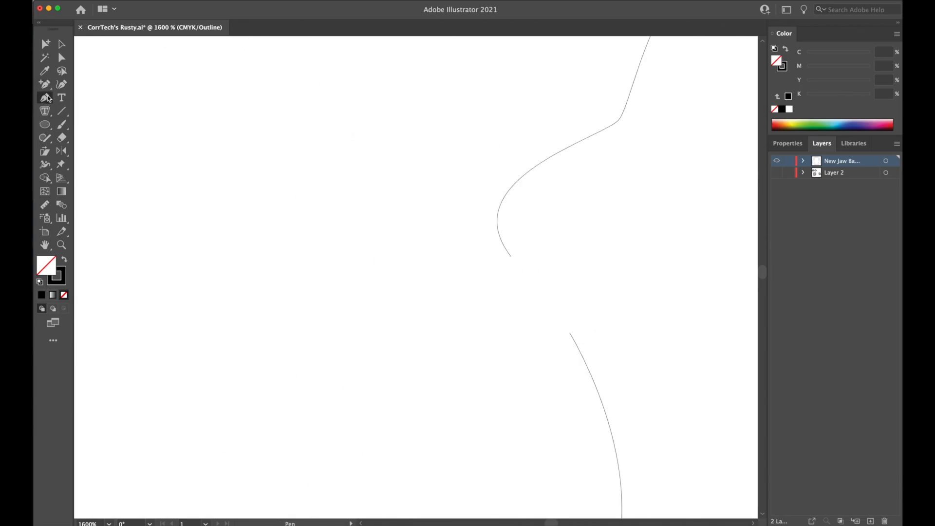
pyautogui.click(571, 333)
pyautogui.click(511, 256)
pyautogui.keyDown('super'); pyautogui.click(472, 345); pyautogui.keyUp('super')
pyautogui.moveTo(639, 304); pyautogui.dragTo(525, 314)
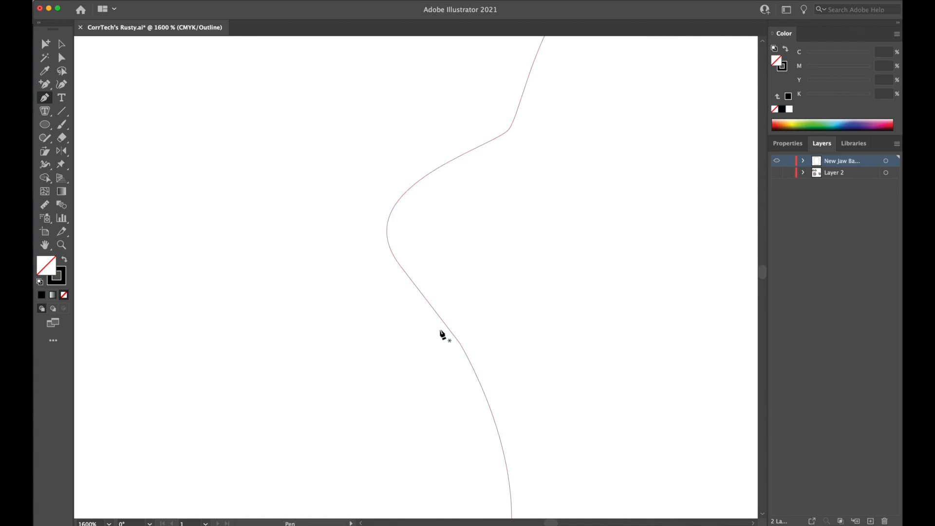
# Redo the join between the upper and lower outer outlines at the left hinge, adding a curved anchor, and deselect.
pyautogui.press('super')
pyautogui.keyDown('super'); pyautogui.click(460, 343); pyautogui.keyUp('super')
pyautogui.press('super+z')
pyautogui.press('shift+super+z')
pyautogui.click(460, 343)
pyautogui.moveTo(406, 272); pyautogui.dragTo(368, 233)
pyautogui.click(405, 274)
pyautogui.keyDown('super'); pyautogui.click(371, 317); pyautogui.keyUp('super')
# Join the two outer outlines at the jaw's top centre with the Pen tool, adding an anchor midway across the gap.
pyautogui.moveTo(523, 334); pyautogui.dragTo(424, 451)
pyautogui.moveTo(563, 333); pyautogui.dragTo(343, 358)
pyautogui.moveTo(430, 251); pyautogui.dragTo(296, 338)
pyautogui.moveTo(382, 249); pyautogui.dragTo(277, 405)
pyautogui.moveTo(404, 241); pyautogui.dragTo(349, 391)
pyautogui.moveTo(361, 195); pyautogui.dragTo(356, 396)
pyautogui.moveTo(408, 167); pyautogui.dragTo(336, 389)
pyautogui.moveTo(463, 258); pyautogui.dragTo(293, 379)
pyautogui.moveTo(735, 209); pyautogui.dragTo(366, 312)
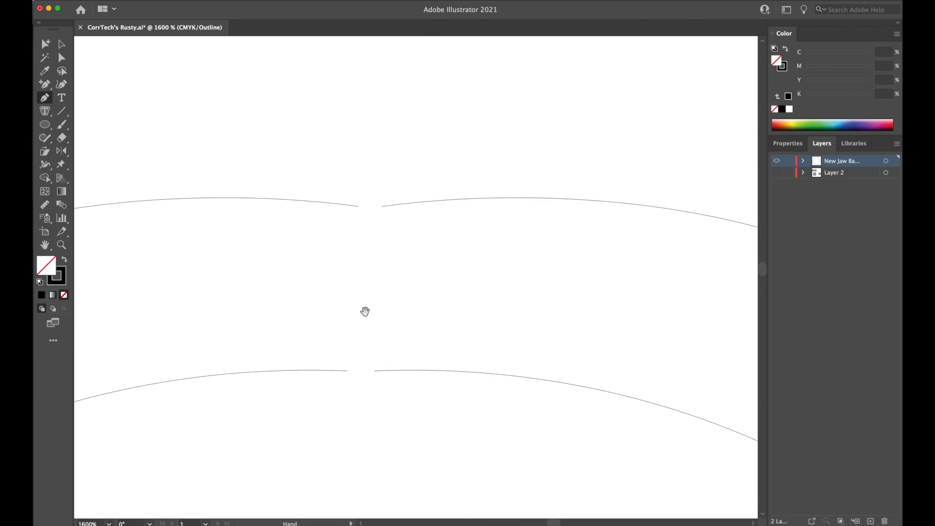
pyautogui.click(359, 207)
pyautogui.click(371, 209)
pyautogui.click(383, 208)
# Join the two inner outlines at the jaw's top centre with the Pen tool, placing a slightly lowered anchor midway.
pyautogui.moveTo(348, 372)
pyautogui.mouseDown()
pyautogui.moveTo(376, 375)
pyautogui.moveTo(359, 376)
pyautogui.moveTo(364, 382)
pyautogui.mouseUp()
pyautogui.press('super+equal')
pyautogui.press('super+equal')
pyautogui.moveTo(427, 295); pyautogui.dragTo(424, 290)
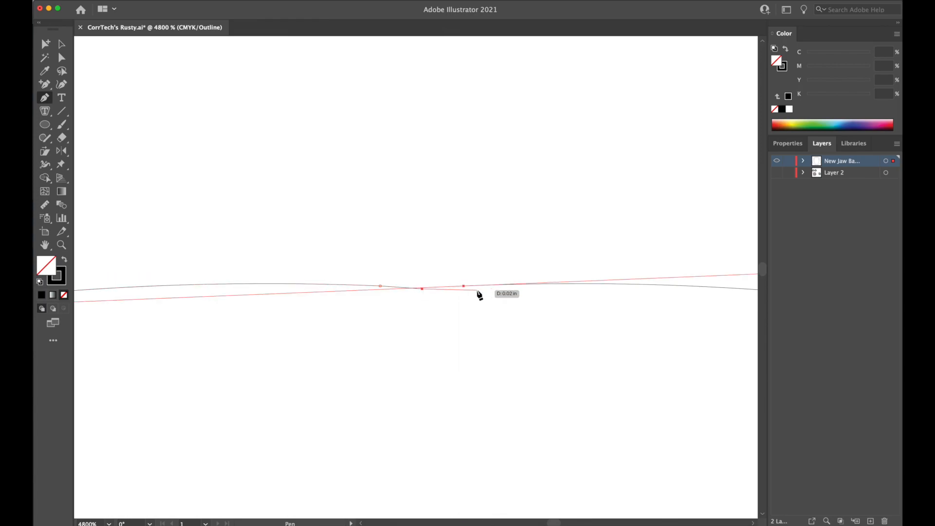
pyautogui.press('super+minus')
pyautogui.press('super+minus')
pyautogui.press('super+minus')
pyautogui.press('super+minus')
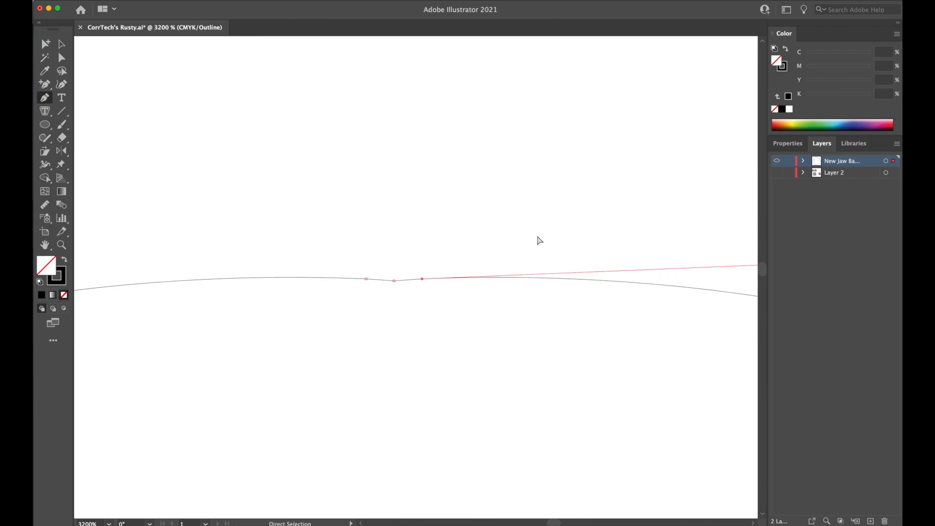
# Join the upper and lower inner outlines at the right hinge with the Pen tool, adding a curved anchor near the corner.
pyautogui.moveTo(524, 328); pyautogui.dragTo(393, 215)
pyautogui.moveTo(507, 294); pyautogui.dragTo(379, 154)
pyautogui.moveTo(492, 310); pyautogui.dragTo(568, 147)
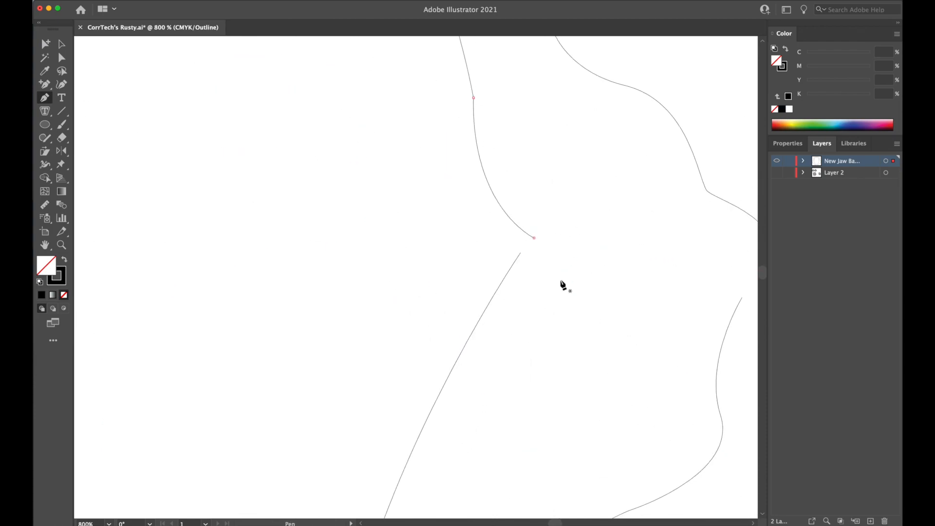
pyautogui.press('super+plus')
pyautogui.press('super+plus')
pyautogui.moveTo(624, 343); pyautogui.dragTo(192, 144)
pyautogui.moveTo(542, 328); pyautogui.dragTo(385, 167)
pyautogui.moveTo(433, 460); pyautogui.dragTo(432, 216)
pyautogui.moveTo(501, 355); pyautogui.dragTo(438, 117)
pyautogui.moveTo(491, 270); pyautogui.dragTo(445, 131)
pyautogui.moveTo(459, 234); pyautogui.dragTo(457, 206)
pyautogui.moveTo(486, 365); pyautogui.dragTo(461, 257)
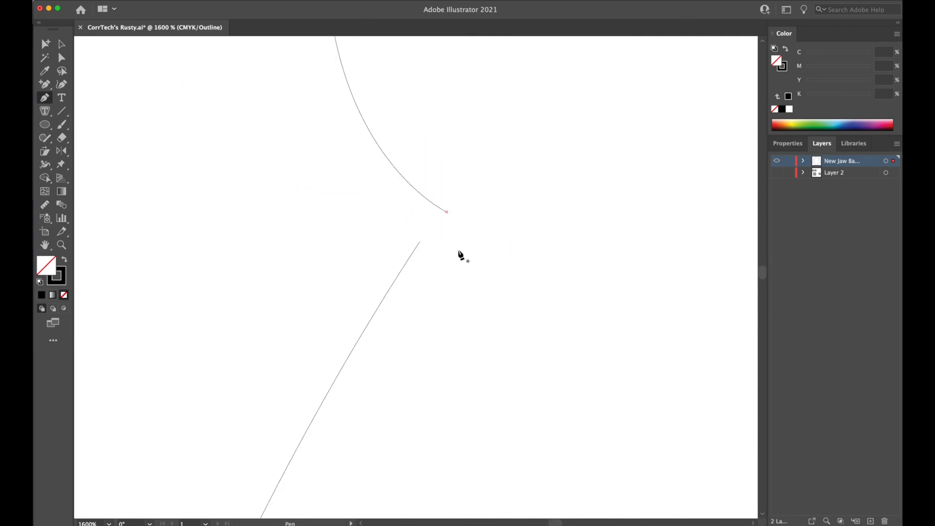
pyautogui.click(420, 242)
pyautogui.moveTo(442, 216); pyautogui.dragTo(458, 207)
pyautogui.click(447, 212)
pyautogui.keyDown('super'); pyautogui.click(493, 213); pyautogui.keyUp('super')
# Smooth the right inner hinge corner by moving the anchor below its tip and adjusting the curve handle with Direct Selection.
pyautogui.press('super+equal')
pyautogui.press('super+equal')
pyautogui.press('super+equal')
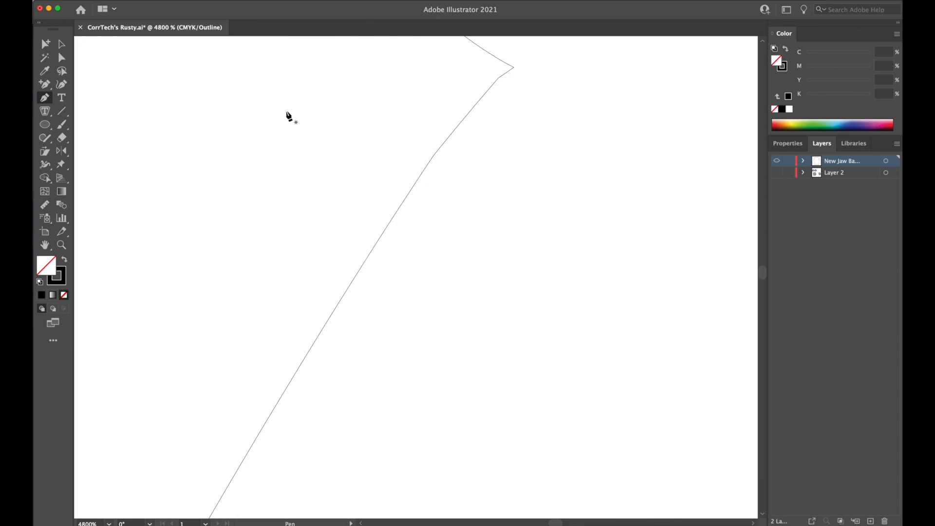
pyautogui.moveTo(462, 132); pyautogui.dragTo(317, 326)
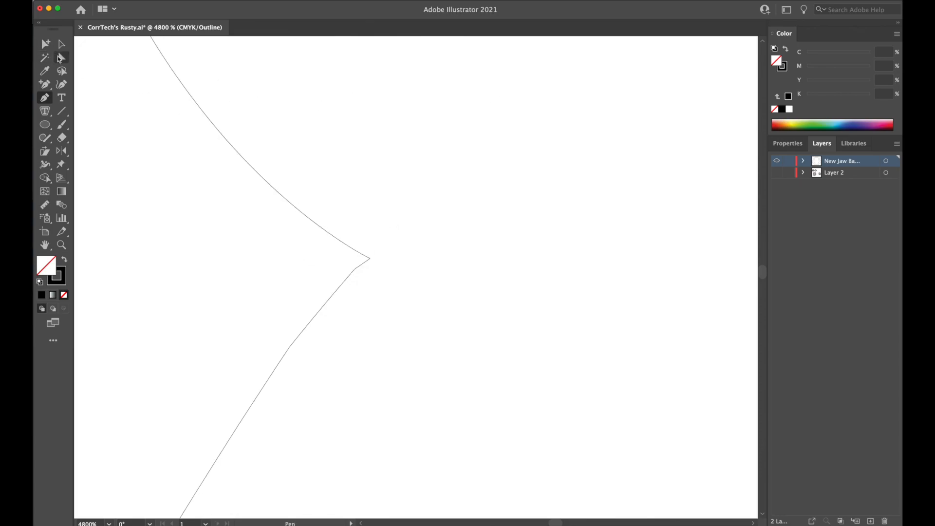
pyautogui.click(62, 57)
pyautogui.click(354, 273)
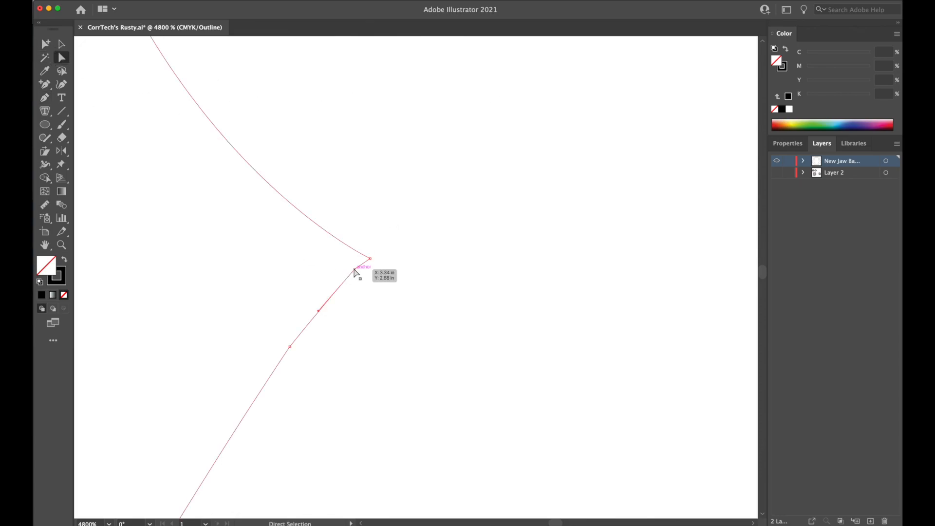
pyautogui.moveTo(358, 273); pyautogui.dragTo(349, 282)
pyautogui.moveTo(313, 322); pyautogui.dragTo(314, 319)
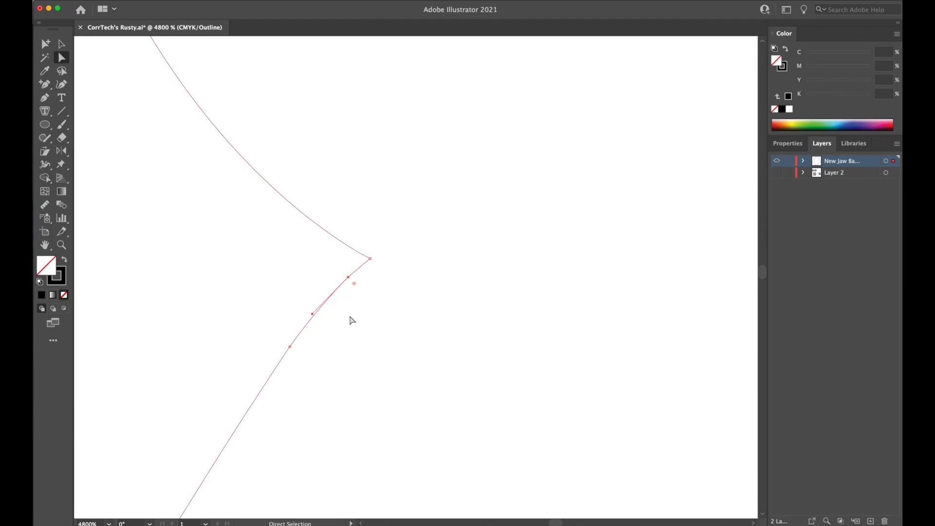
pyautogui.press('super+minus')
pyautogui.press('super+minus')
pyautogui.press('super+minus')
pyautogui.press('super+minus')
pyautogui.press('super+minus')
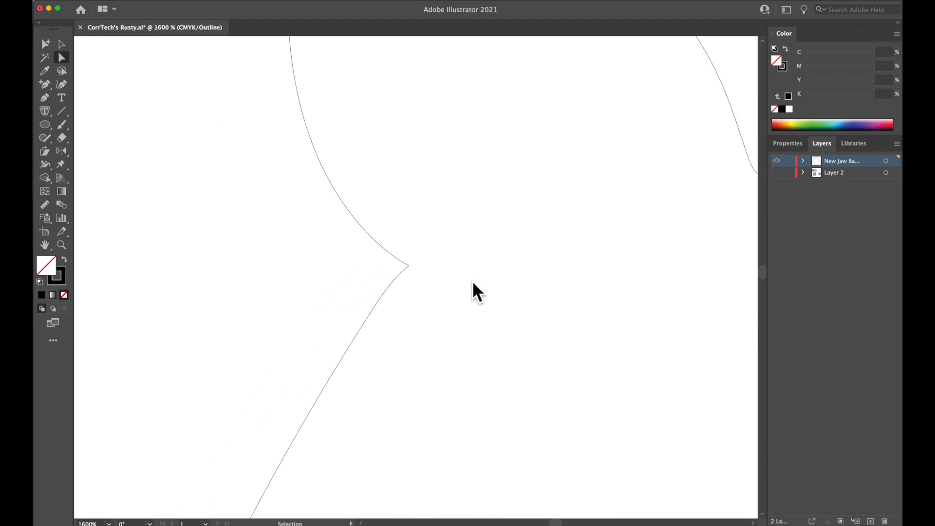
# Join the upper and lower outer outlines at the right hinge with the Pen tool, adding a curved anchor near the upper end.
pyautogui.press('super+equal')
pyautogui.press('super+equal')
pyautogui.moveTo(587, 307); pyautogui.dragTo(440, 271)
pyautogui.click(46, 99)
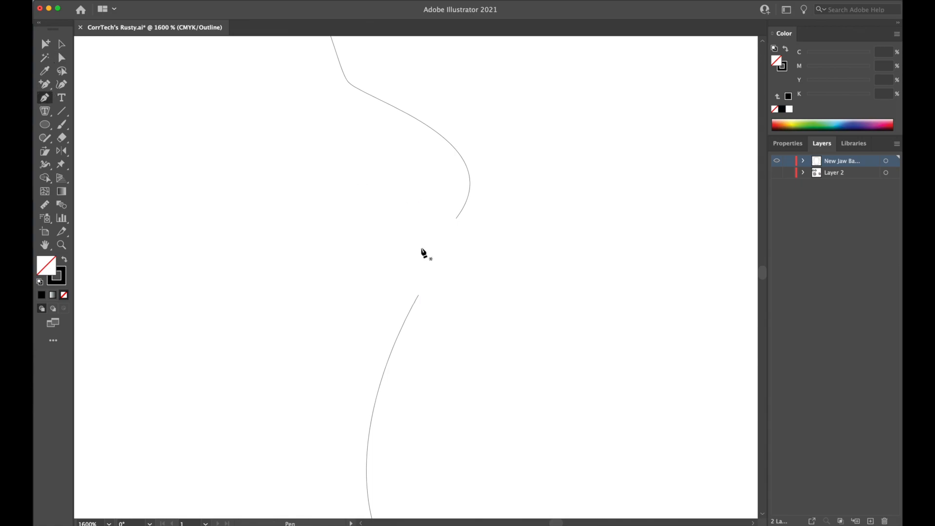
pyautogui.click(418, 296)
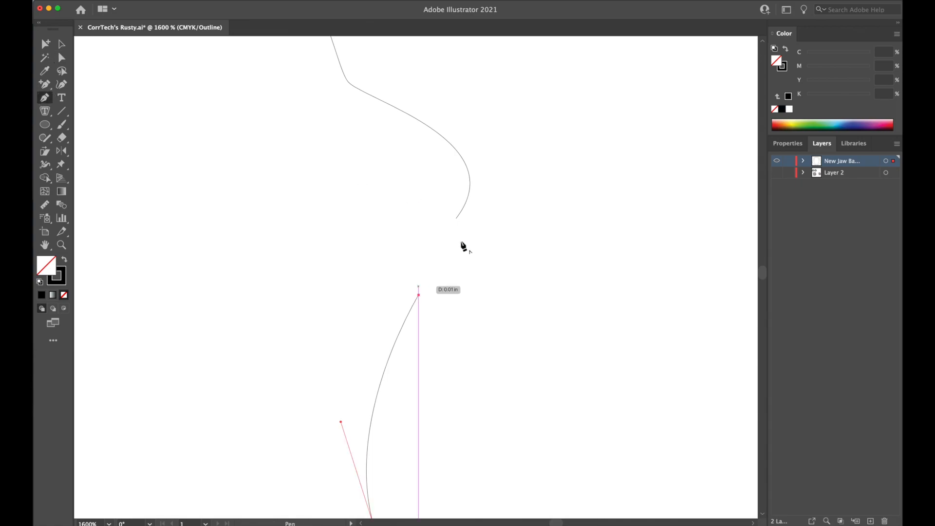
pyautogui.moveTo(454, 223); pyautogui.dragTo(468, 196)
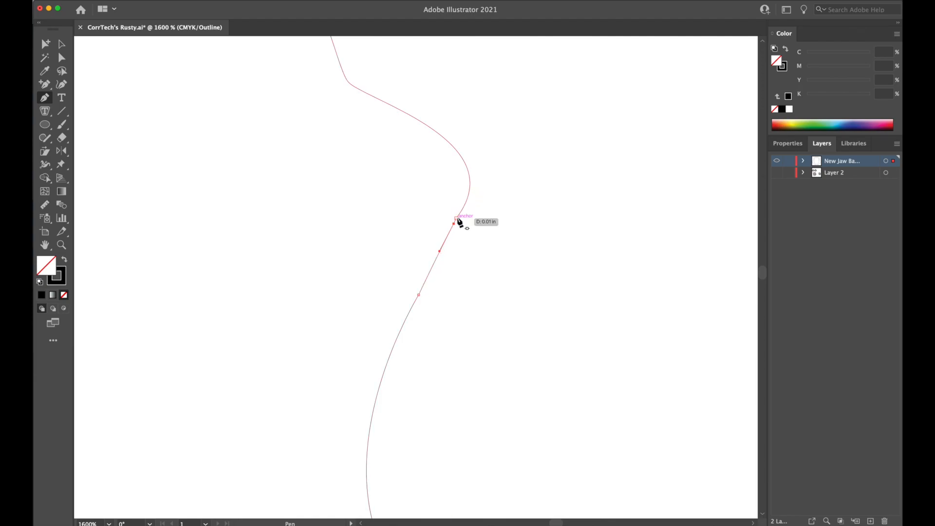
pyautogui.click(457, 219)
pyautogui.keyDown('super'); pyautogui.click(501, 304); pyautogui.keyUp('super')
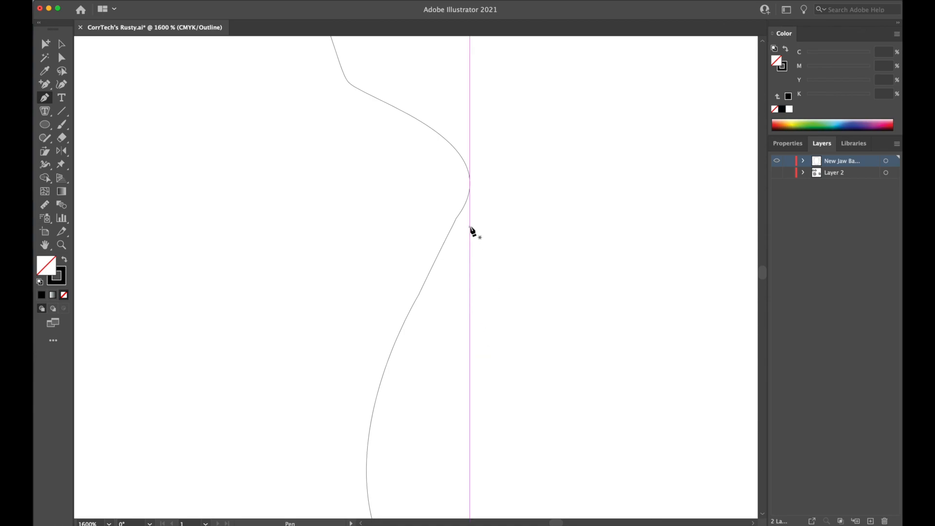
# Join the two inner outlines at the jaw's bottom centre with the Pen tool, placing a slightly raised anchor midway.
pyautogui.moveTo(442, 409); pyautogui.dragTo(591, 76)
pyautogui.moveTo(262, 447); pyautogui.dragTo(645, 110)
pyautogui.moveTo(336, 400); pyautogui.dragTo(492, 306)
pyautogui.moveTo(150, 322); pyautogui.dragTo(404, 359)
pyautogui.moveTo(213, 359); pyautogui.dragTo(405, 357)
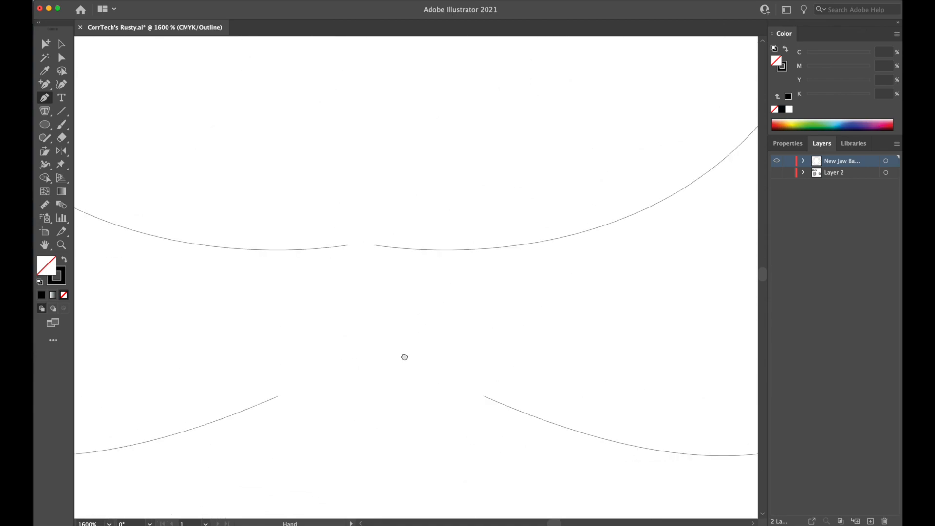
pyautogui.moveTo(418, 300); pyautogui.dragTo(434, 330)
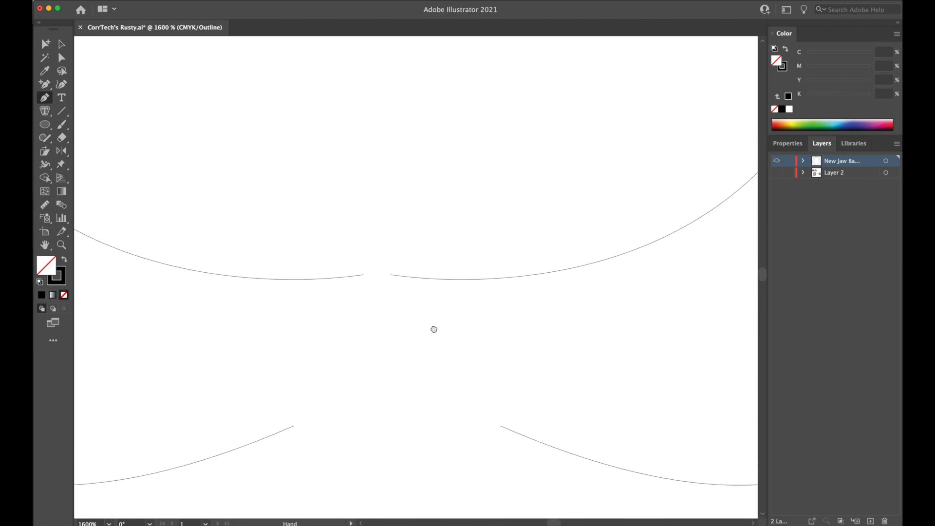
pyautogui.click(363, 275)
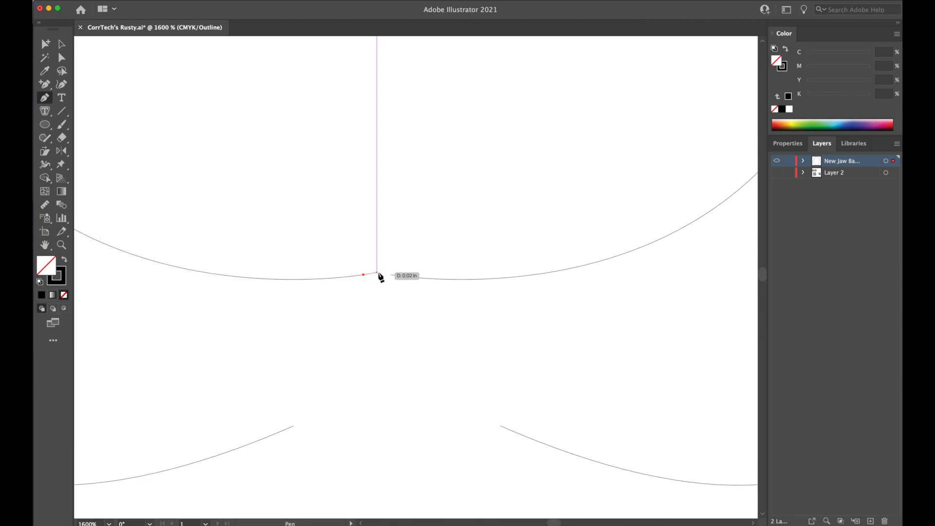
pyautogui.click(379, 272)
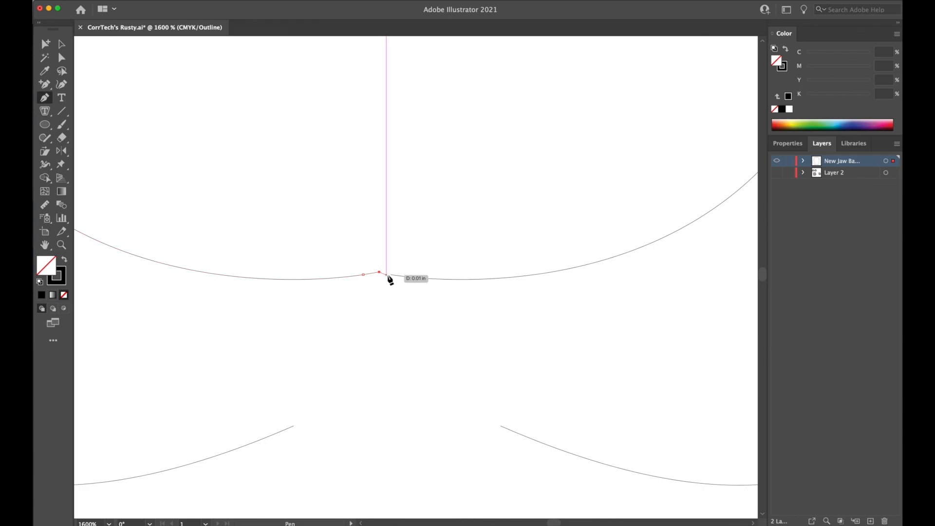
pyautogui.click(390, 275)
pyautogui.keyDown('super'); pyautogui.click(426, 357); pyautogui.keyUp('super')
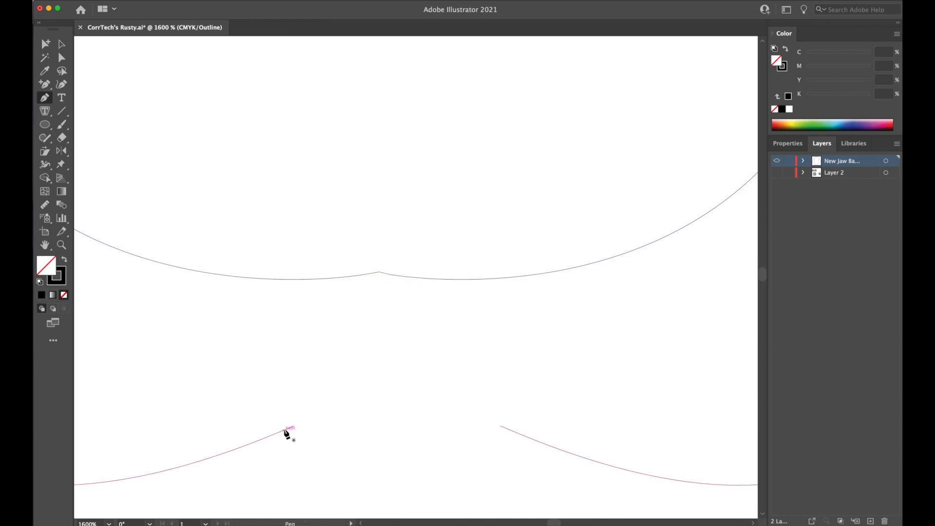
# Join the two outer outlines at the jaw's bottom centre with a gentle upward arch through a smooth middle anchor, and deselect.
pyautogui.click(294, 426)
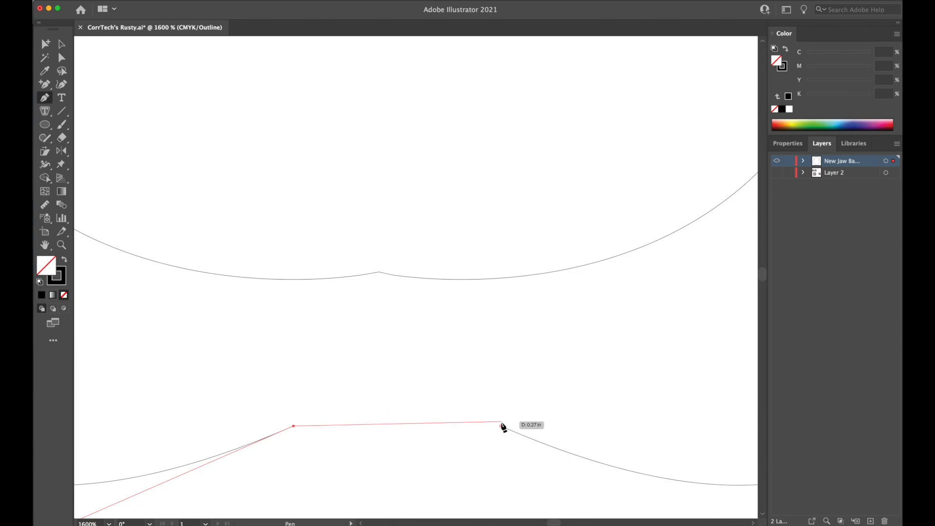
pyautogui.moveTo(501, 426); pyautogui.dragTo(497, 361)
pyautogui.press('super+z')
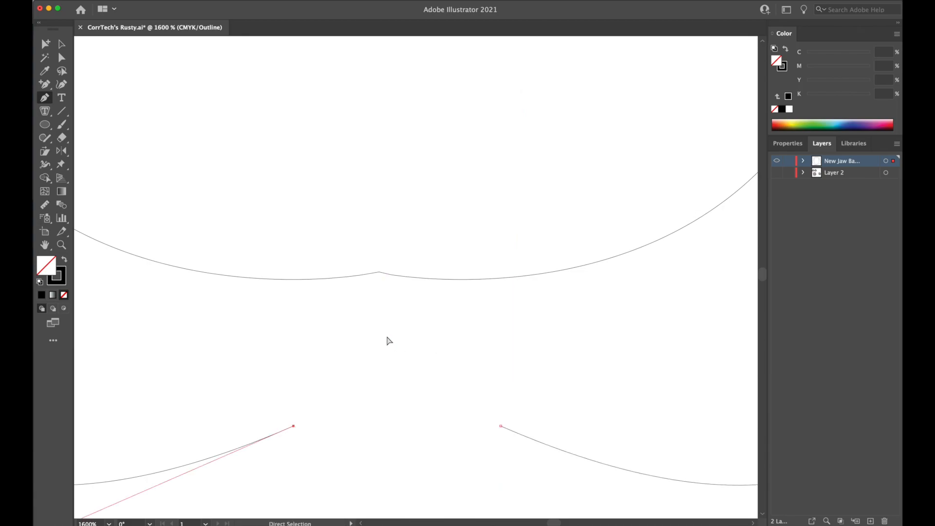
pyautogui.press('super+z')
pyautogui.click(386, 415)
pyautogui.moveTo(387, 415); pyautogui.dragTo(458, 412)
pyautogui.click(501, 426)
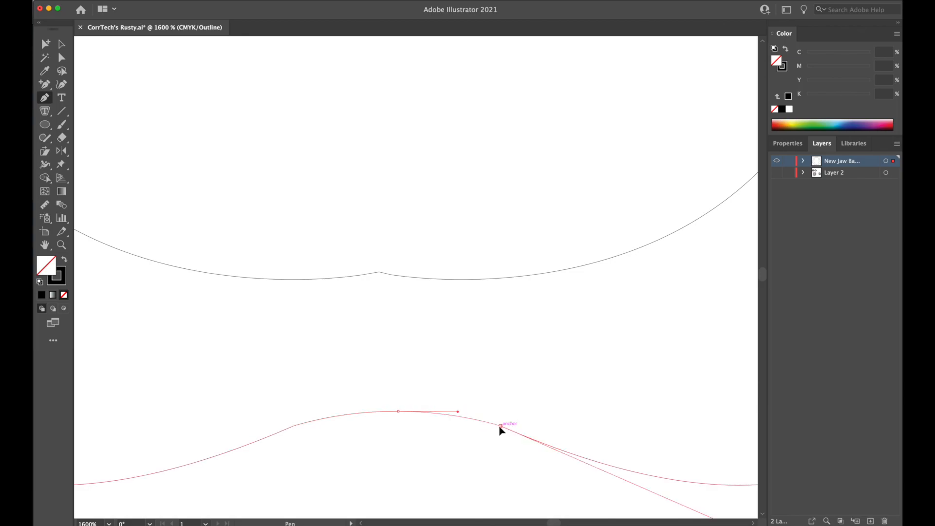
pyautogui.keyDown('super'); pyautogui.click(474, 451); pyautogui.keyUp('super')
# Join the upper and lower inner outlines at the left hinge with a straight Pen segment, and deselect.
pyautogui.press('super+minus')
pyautogui.press('super+minus')
pyautogui.press('super+minus')
pyautogui.press('super+minus')
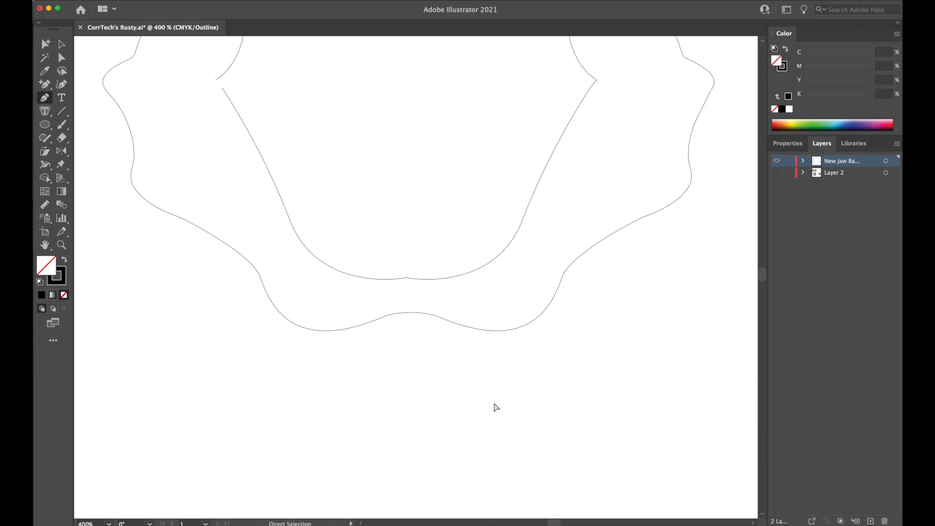
pyautogui.press('super+minus')
pyautogui.press('super+minus')
pyautogui.press('super+plus')
pyautogui.press('super+plus')
pyautogui.press('super+plus')
pyautogui.moveTo(299, 138); pyautogui.dragTo(470, 312)
pyautogui.press('super+plus')
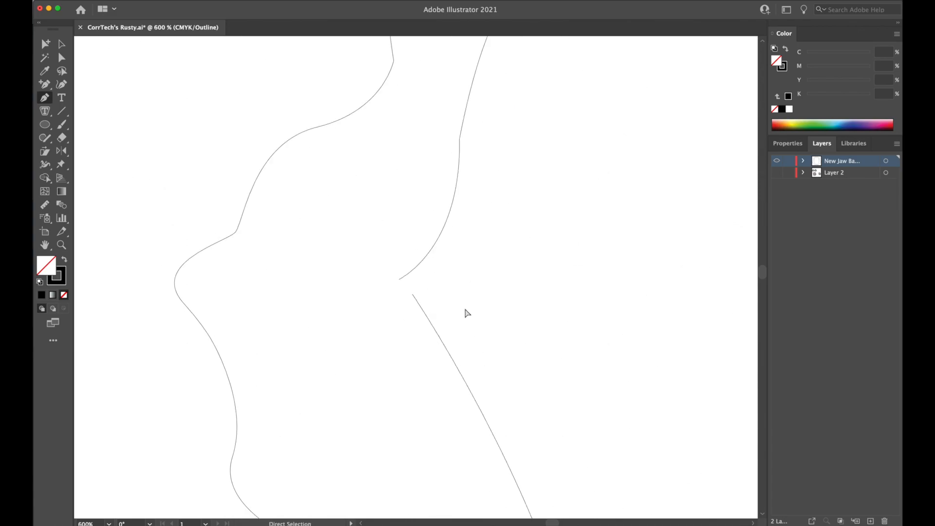
pyautogui.press('super+plus')
pyautogui.press('super+plus')
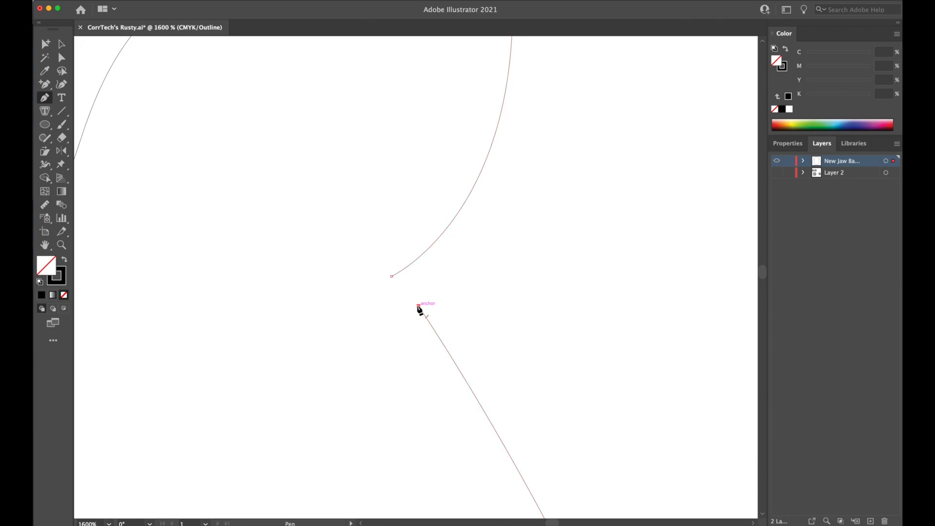
pyautogui.click(418, 306)
pyautogui.click(391, 276)
pyautogui.keyDown('super'); pyautogui.click(339, 327); pyautogui.keyUp('super')
# Switch to the Selection tool and change the artwork display from outline to preview.
pyautogui.press('super+minus')
pyautogui.press('super+minus')
pyautogui.press('super+minus')
pyautogui.press('super+minus')
pyautogui.press('super+minus')
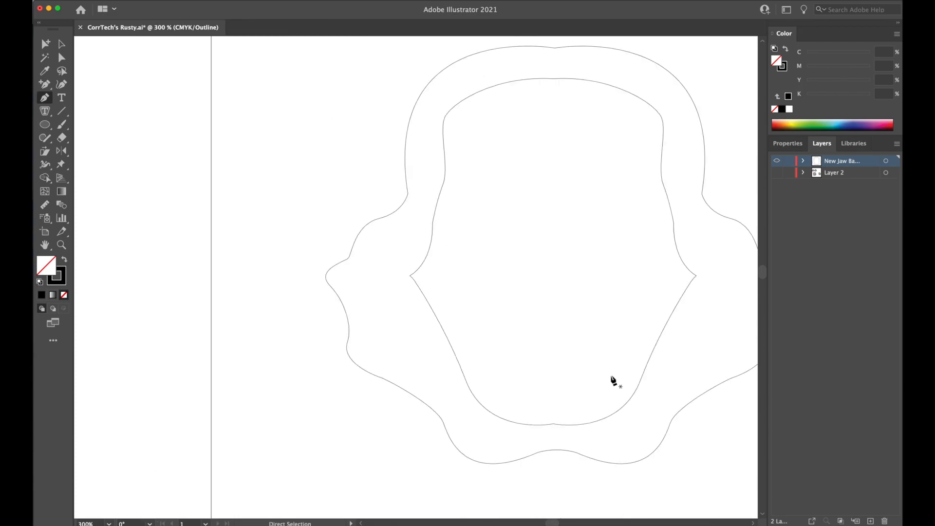
pyautogui.hscroll(5, 520, 313)
pyautogui.scroll(1, 520, 313)
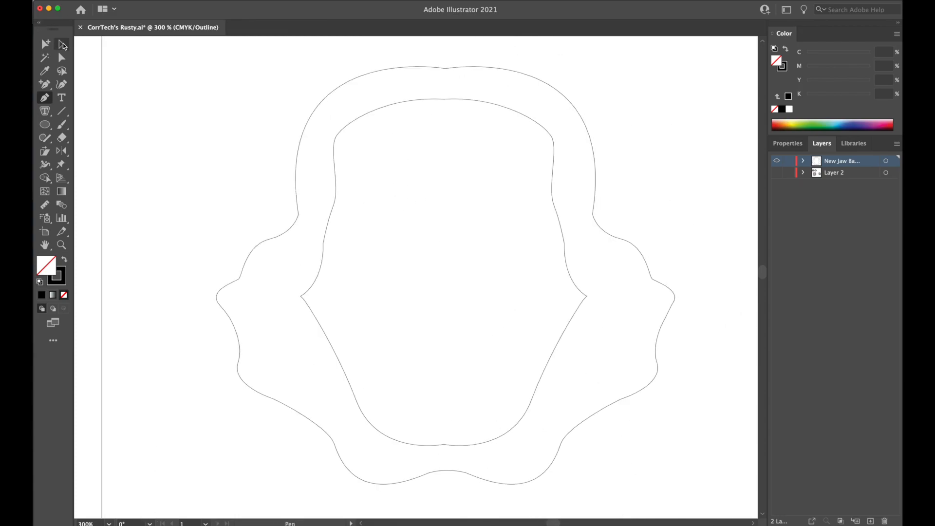
pyautogui.click(61, 44)
pyautogui.click(101, 0)
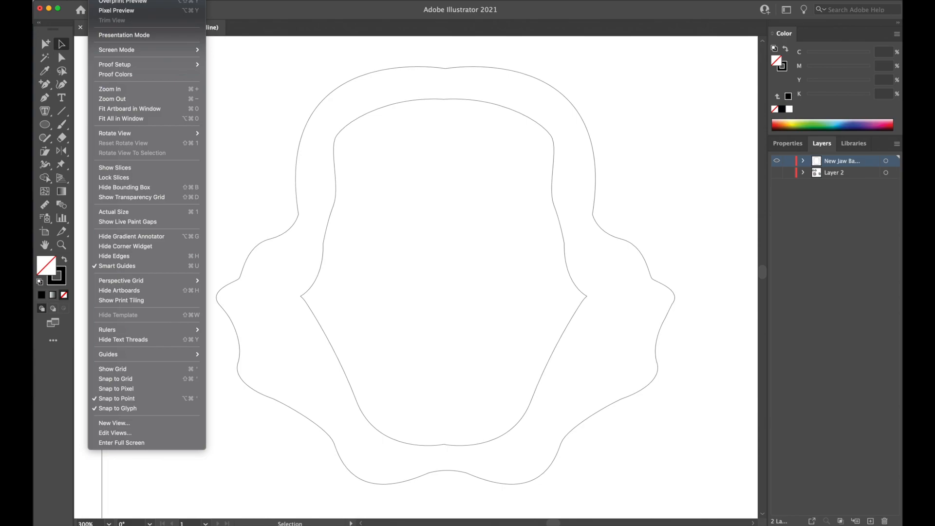
pyautogui.click(110, 0)
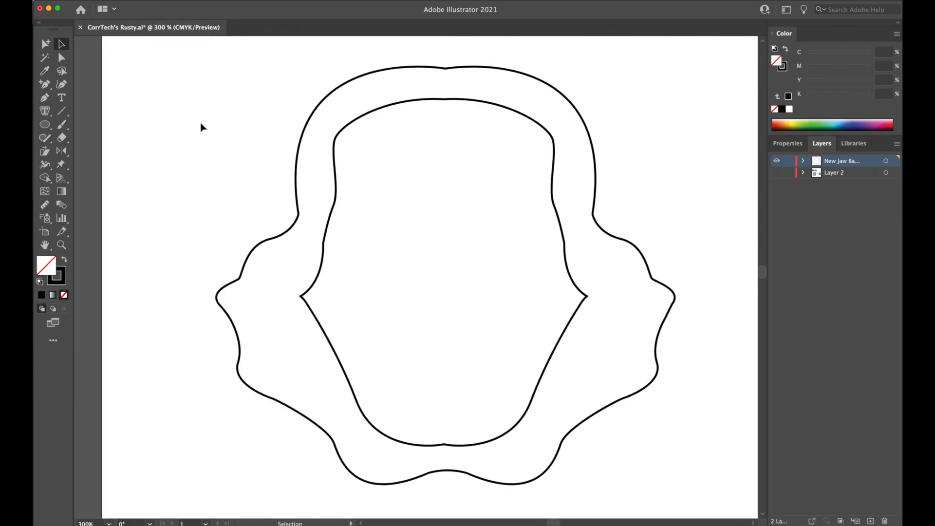
# Examine the joined inner and outer jaw outlines in preview, both from a distance and up close.
pyautogui.press('space')
pyautogui.moveTo(472, 231); pyautogui.dragTo(438, 221)
pyautogui.press('super+minus')
pyautogui.press('super+minus')
pyautogui.press('super+minus')
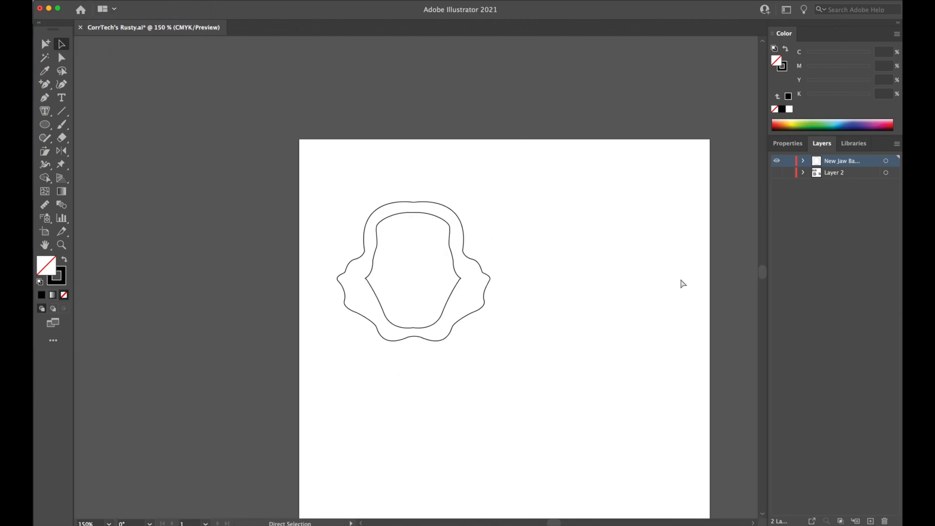
pyautogui.press('super+plus')
pyautogui.press('super+plus')
pyautogui.press('super+plus')
pyautogui.press('super+plus')
pyautogui.press('space')
pyautogui.moveTo(478, 247); pyautogui.dragTo(479, 266)
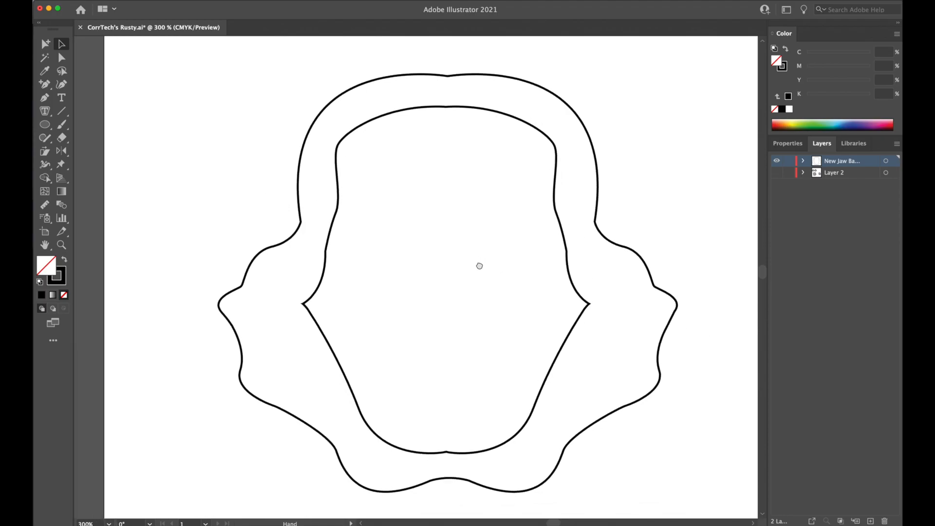
# Check the joined jaw outlines against the original artwork by toggling the visibility of the new jaw layer and Layer 2.
pyautogui.click(777, 162)
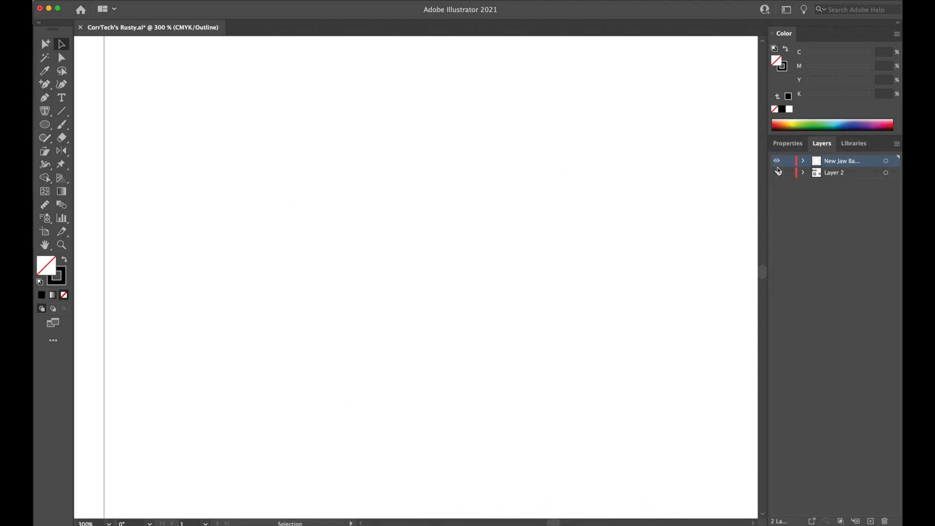
pyautogui.click(778, 162)
pyautogui.click(777, 173)
pyautogui.click(777, 173)
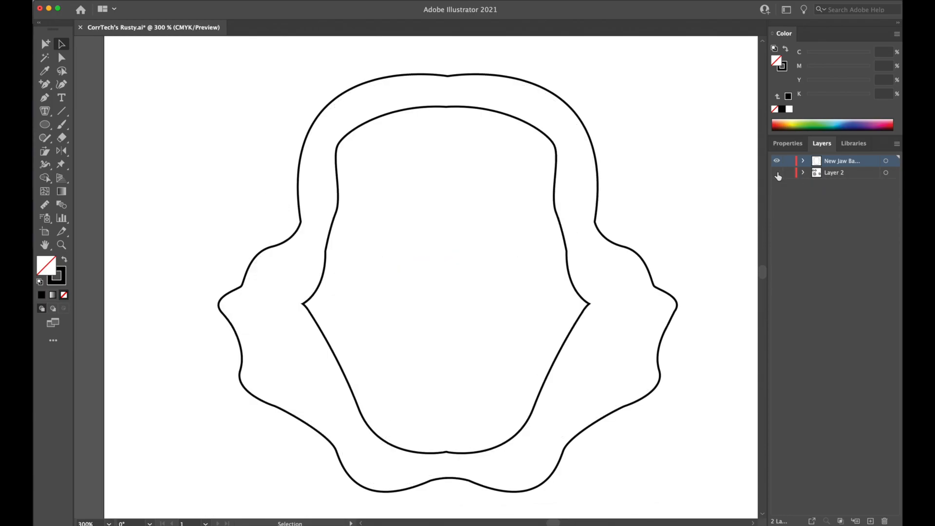
pyautogui.click(778, 173)
pyautogui.click(777, 174)
# Select the inner and outer jaw outlines together and make them into a compound path.
pyautogui.moveTo(613, 160); pyautogui.dragTo(529, 203)
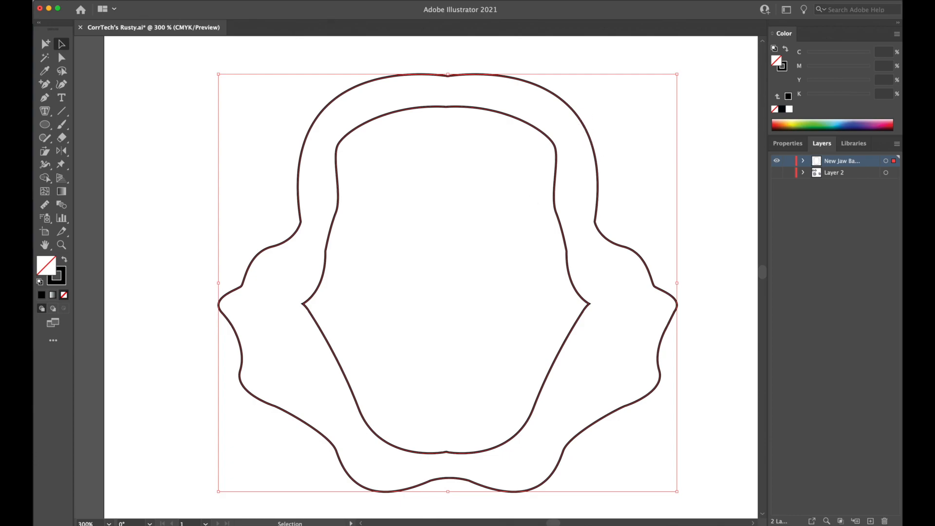
pyautogui.click(33, 1)
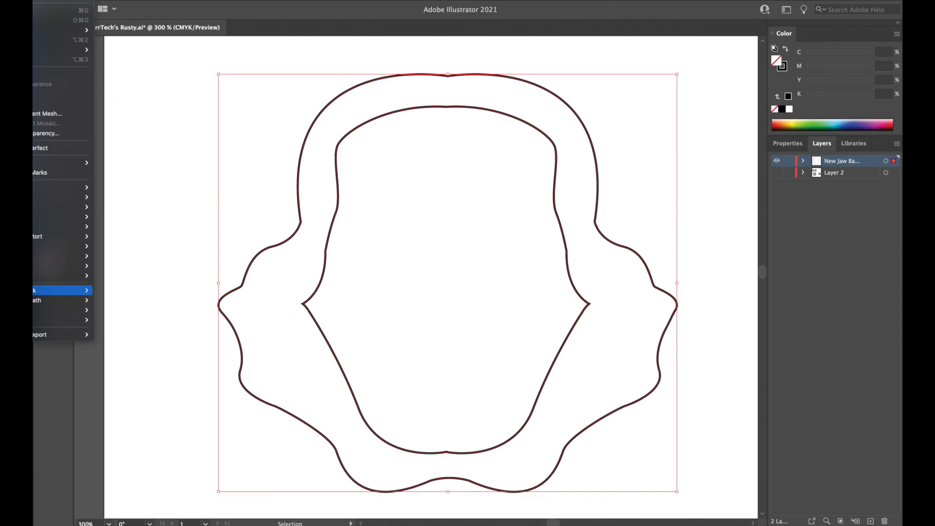
pyautogui.moveTo(59, 301)
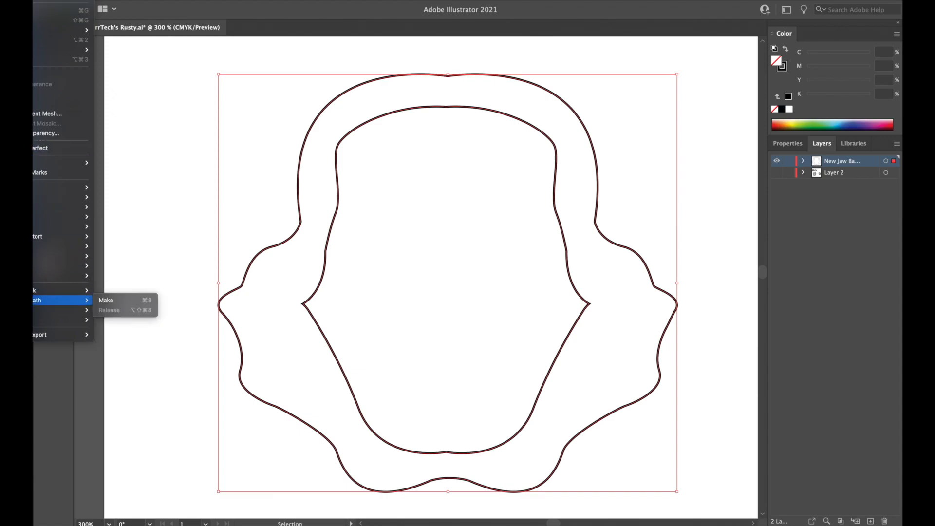
pyautogui.click(166, 351)
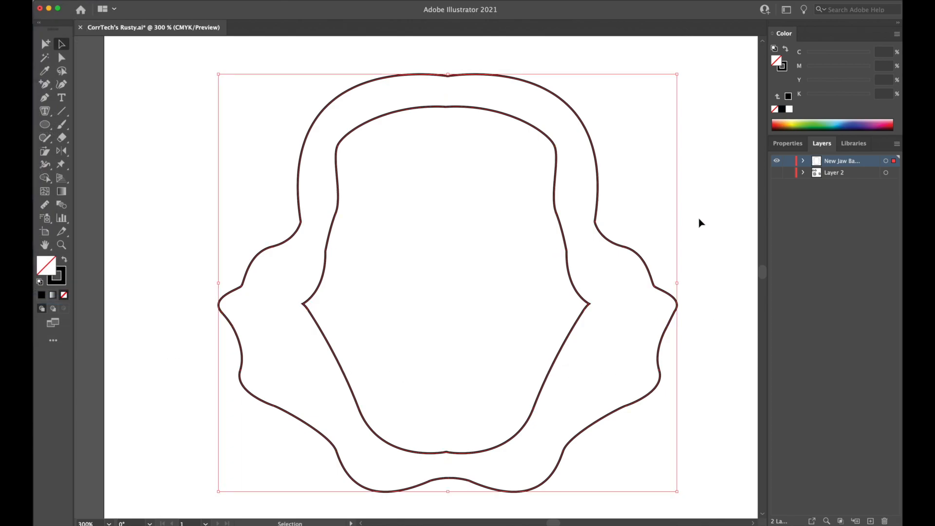
# Remove the stroke from the jaw shape, fill it with black, and deselect it.
pyautogui.click(781, 66)
pyautogui.click(775, 109)
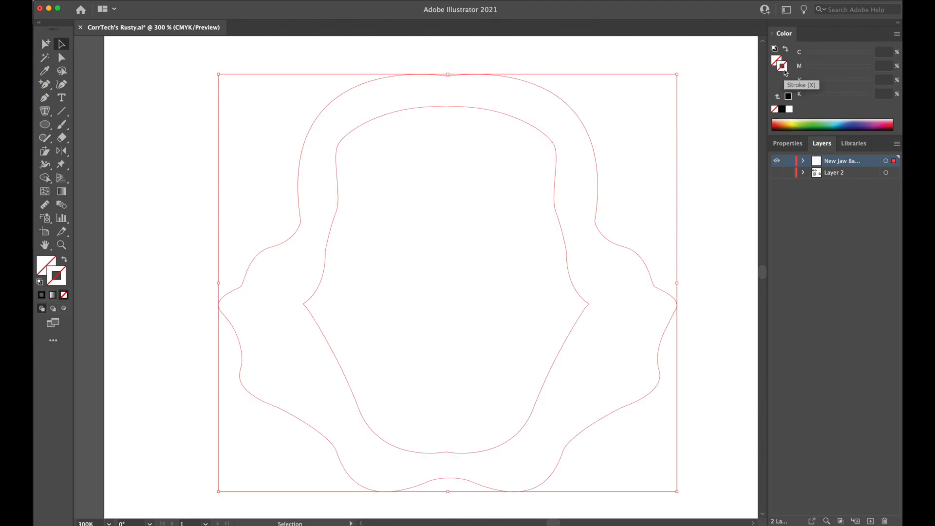
pyautogui.moveTo(672, 250); pyautogui.dragTo(578, 287)
pyautogui.click(778, 61)
pyautogui.click(781, 110)
pyautogui.click(702, 167)
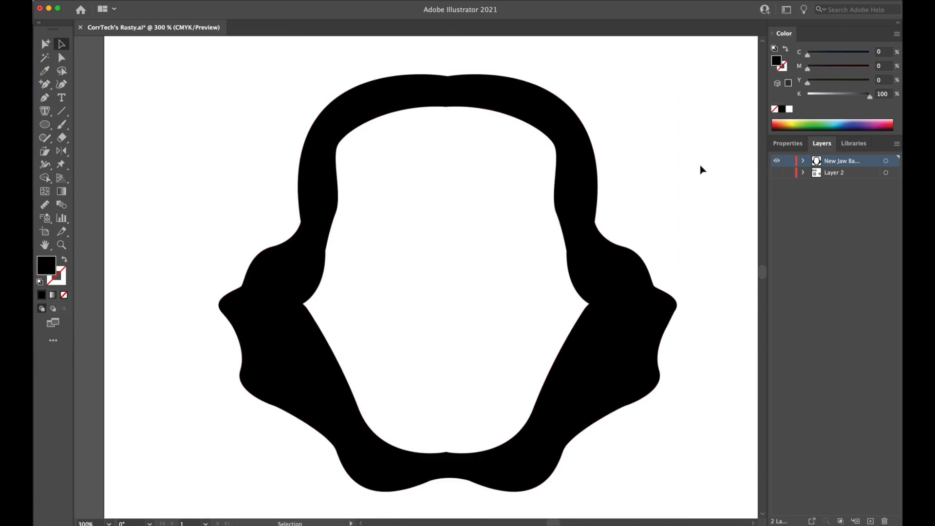
# Compare the black jaw silhouette with the original stippled jaw by showing Layer 2 and toggling the new jaw layer's visibility.
pyautogui.press('super+minus')
pyautogui.press('super+minus')
pyautogui.press('super+minus')
pyautogui.press('super+equal')
pyautogui.press('super+equal')
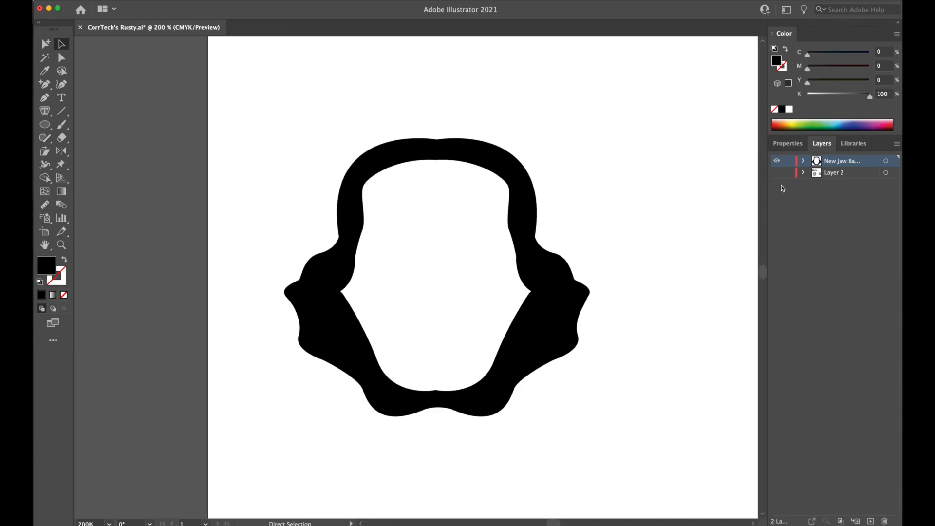
pyautogui.press('super+equal')
pyautogui.click(777, 173)
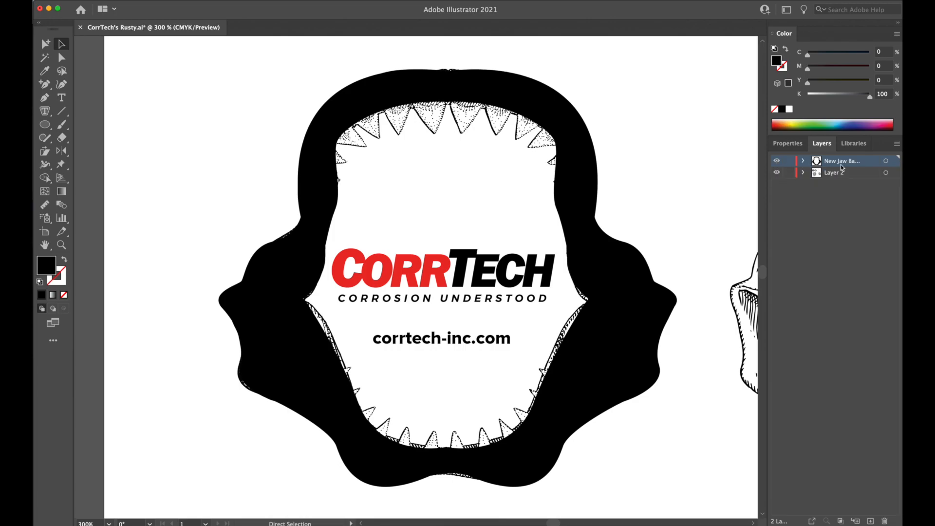
pyautogui.click(777, 162)
pyautogui.click(777, 162)
pyautogui.click(777, 162)
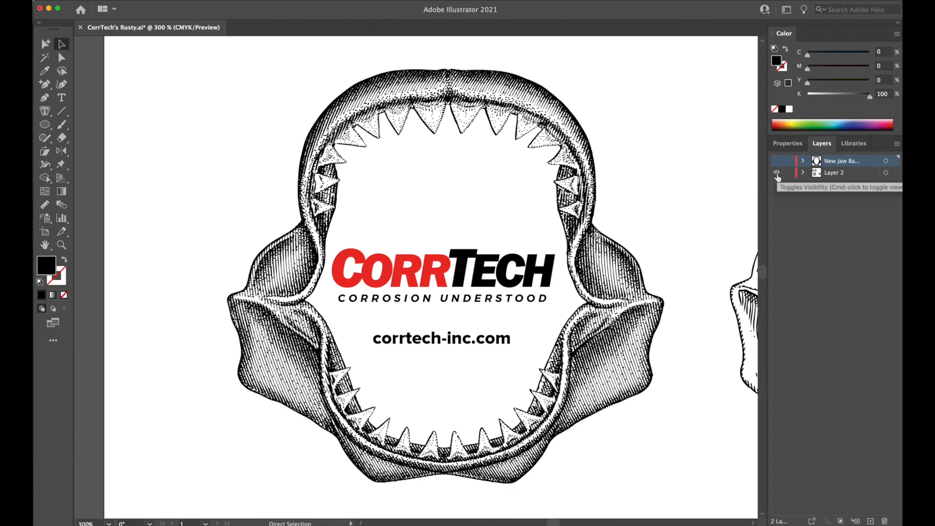
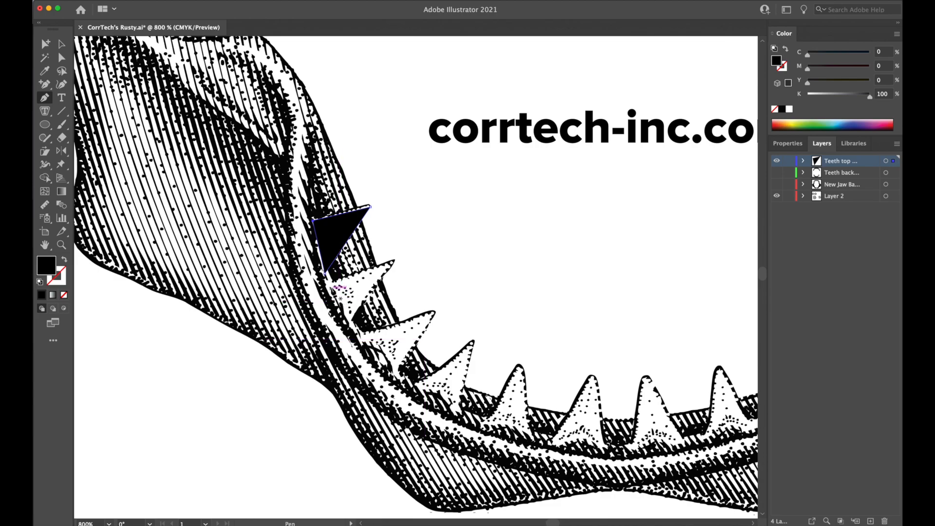
# Trace the second and third teeth down the left side of the lower jaw as closed, black-filled triangles with the Pen tool.
pyautogui.click(332, 285)
pyautogui.click(393, 261)
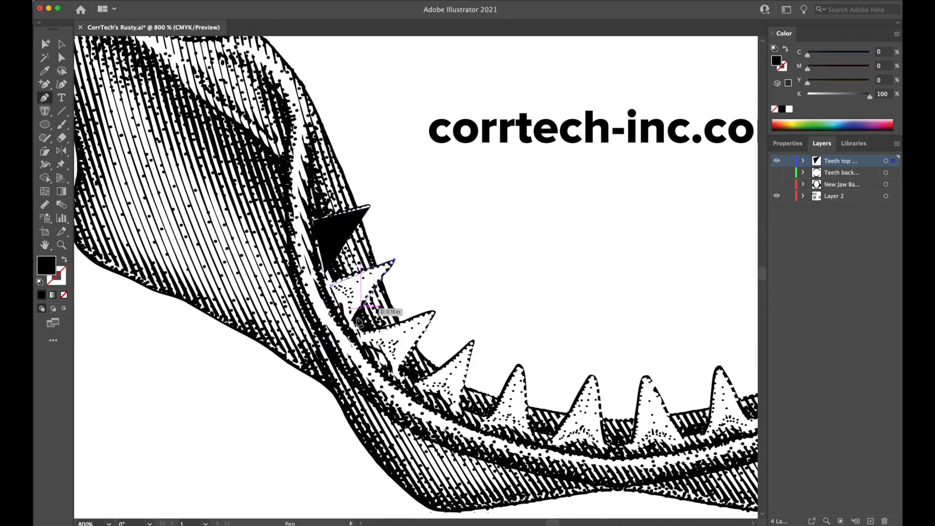
pyautogui.click(354, 322)
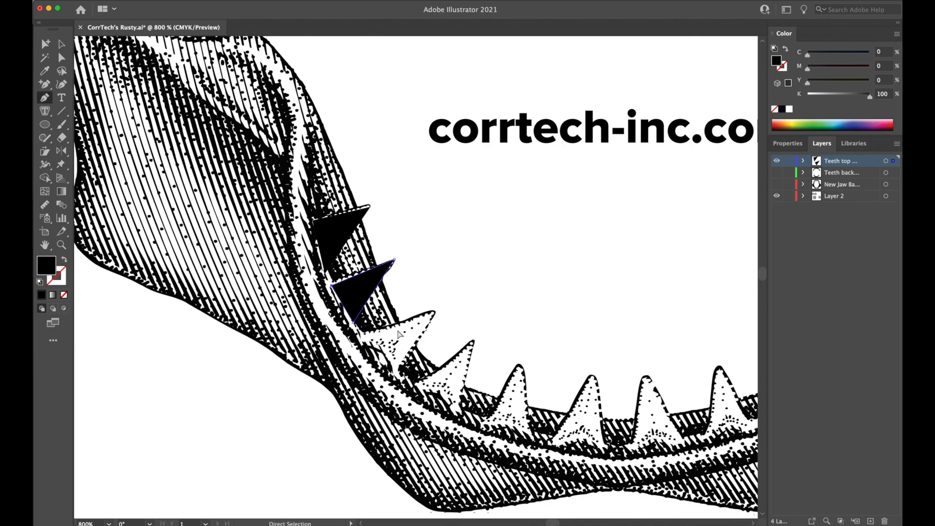
pyautogui.click(363, 334)
pyautogui.click(435, 311)
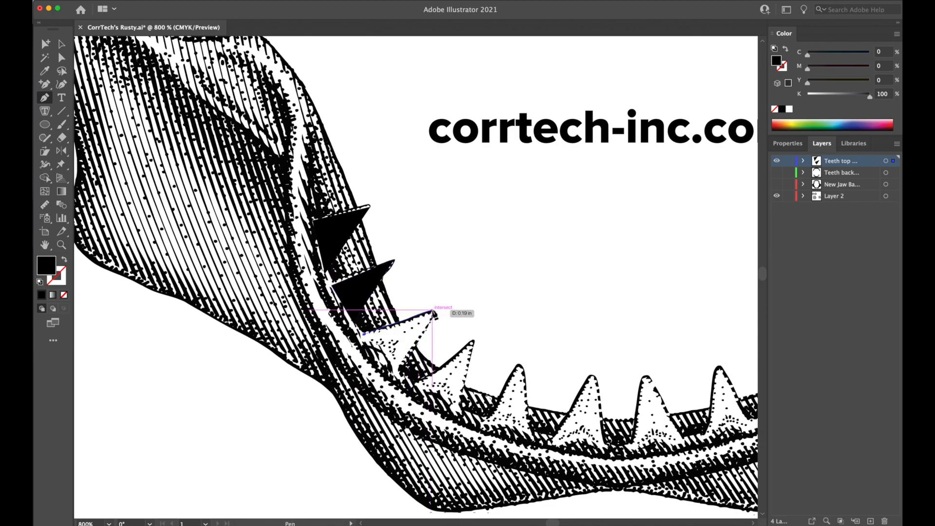
pyautogui.click(401, 375)
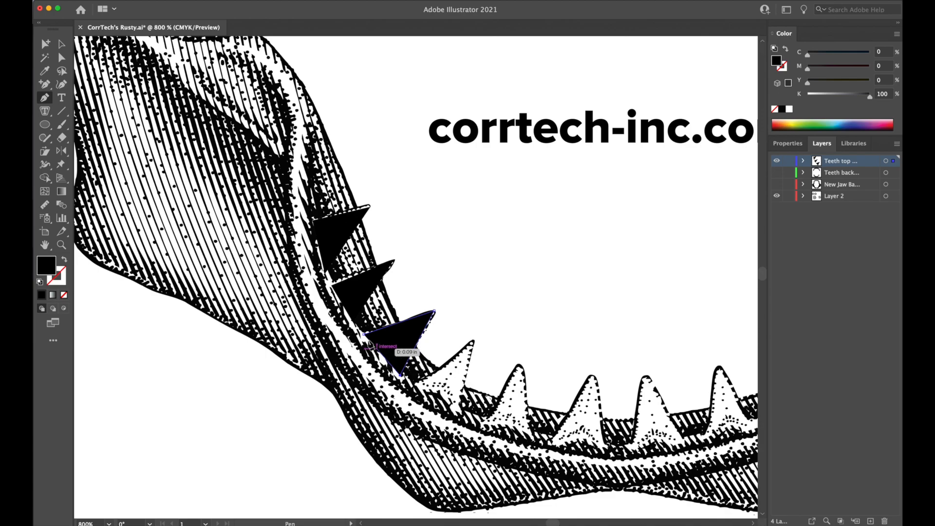
pyautogui.click(366, 336)
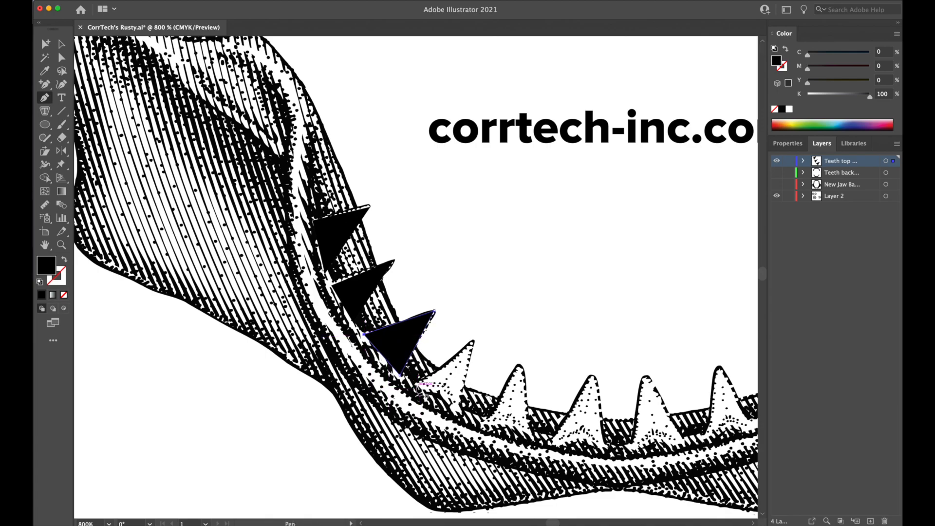
# Trace the fourth and fifth teeth along the lower jaw's left curve as closed black triangles.
pyautogui.click(462, 411)
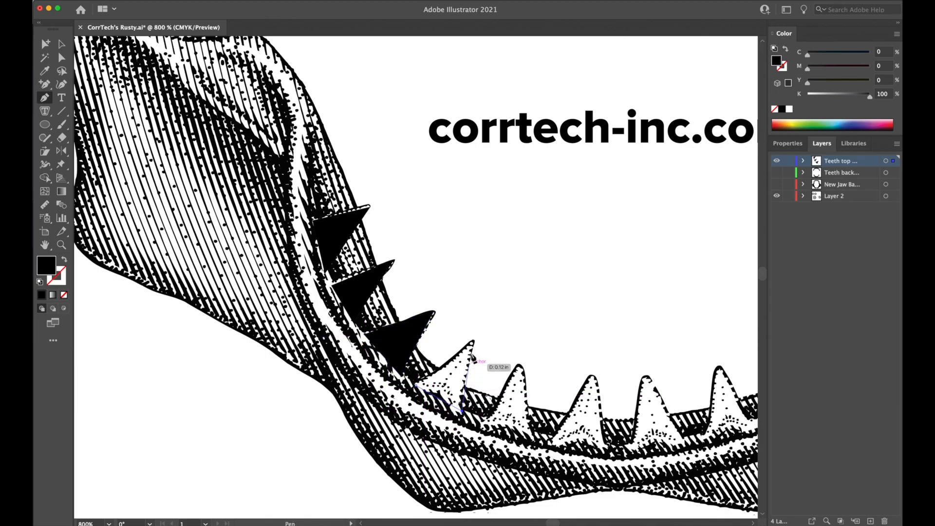
pyautogui.click(472, 344)
pyautogui.click(416, 385)
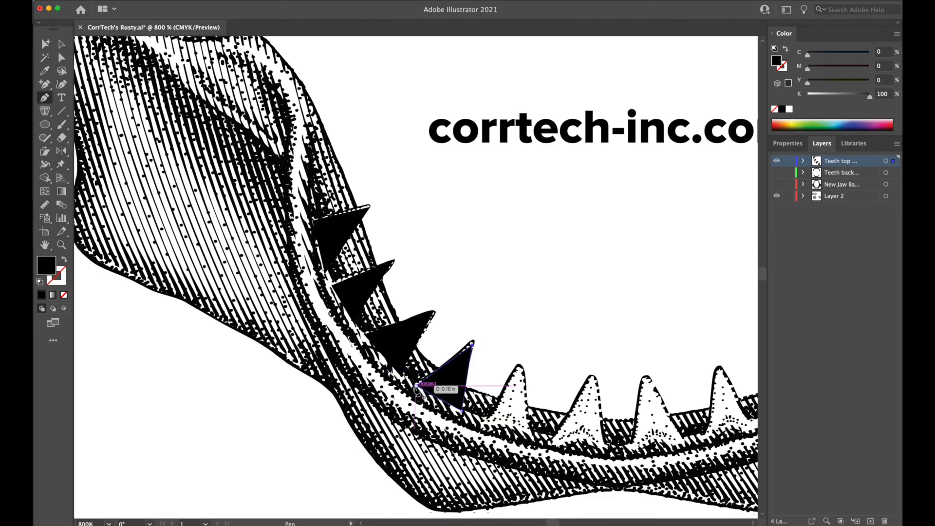
pyautogui.click(486, 418)
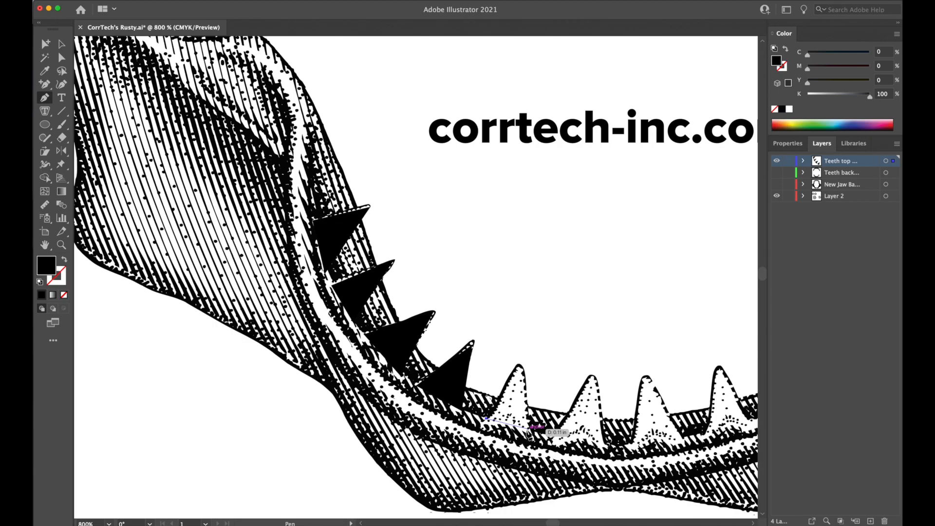
pyautogui.click(530, 432)
pyautogui.click(520, 363)
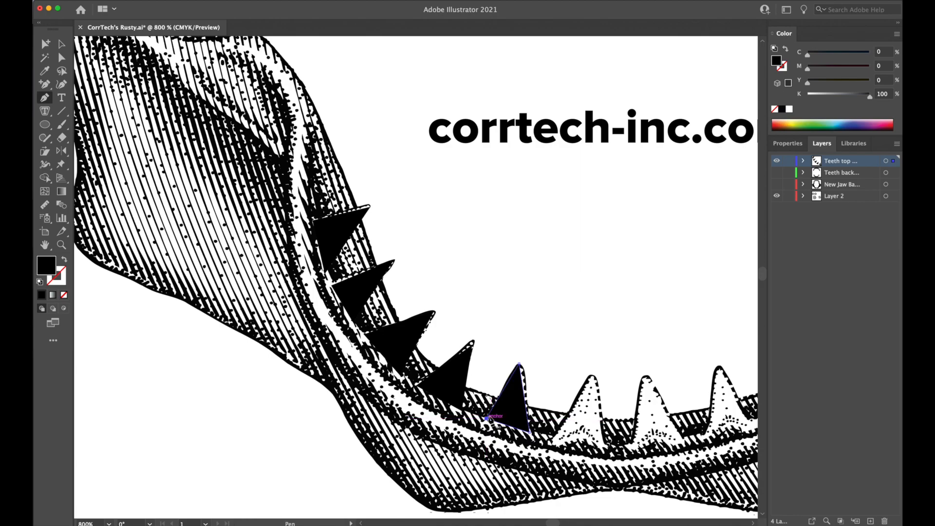
pyautogui.click(488, 418)
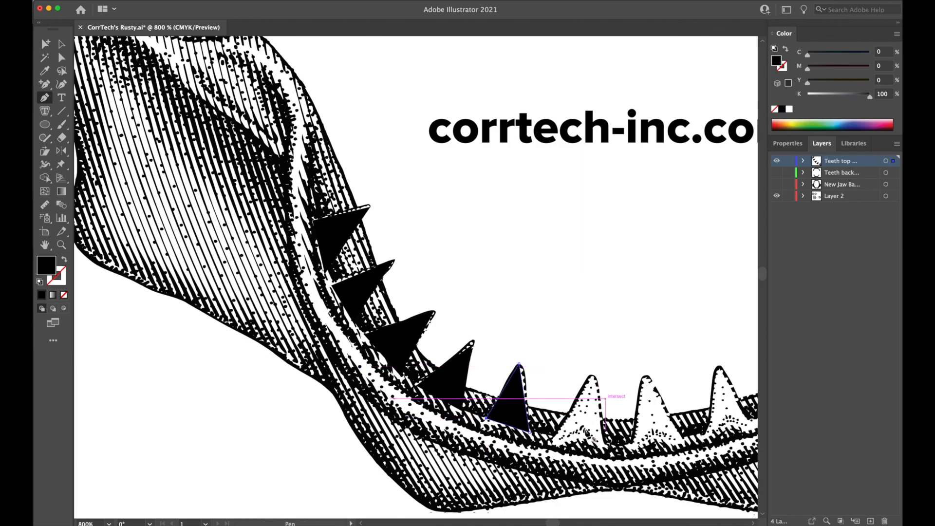
# Trace the two teeth at the bottom middle of the lower jaw as closed black triangles.
pyautogui.click(555, 439)
pyautogui.click(607, 447)
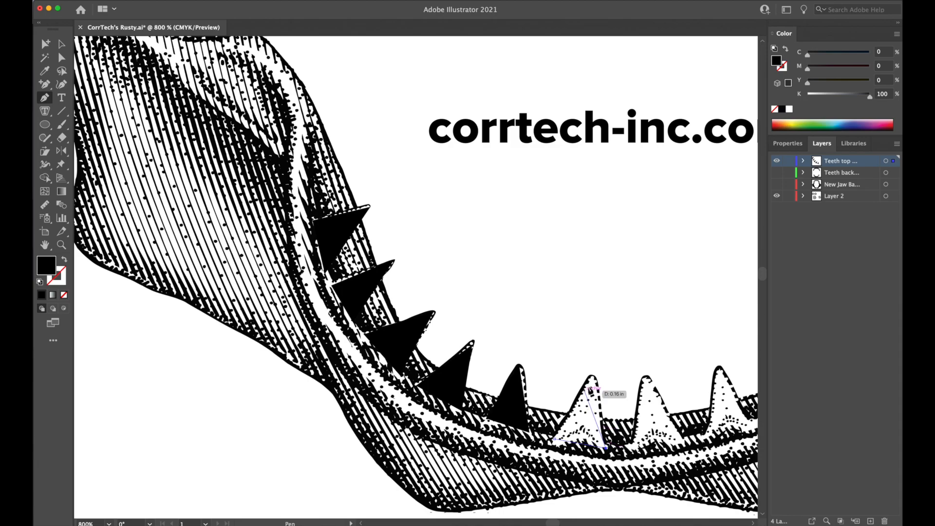
pyautogui.click(592, 378)
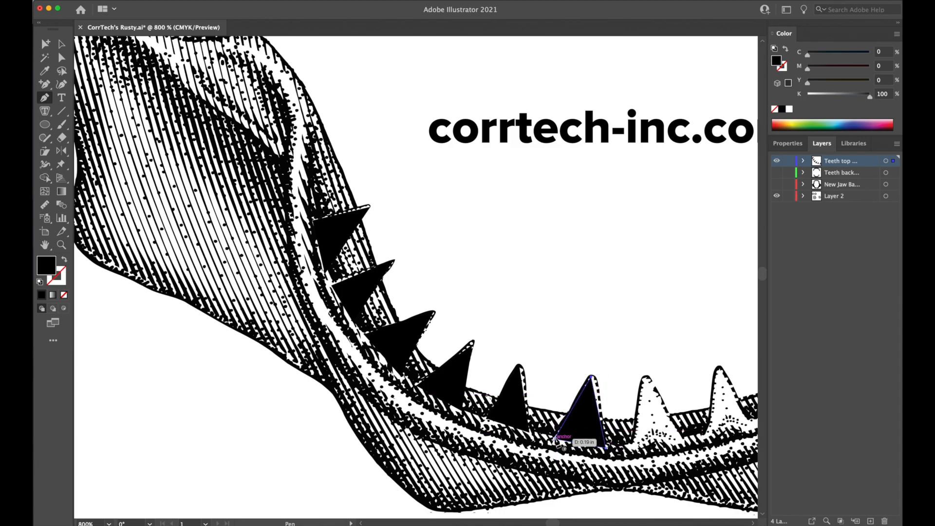
pyautogui.click(556, 439)
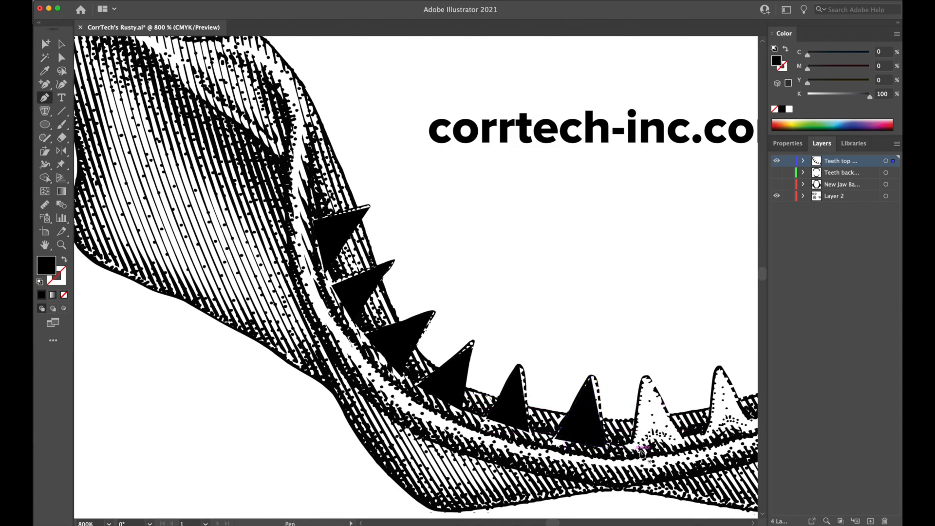
pyautogui.click(635, 449)
pyautogui.click(686, 442)
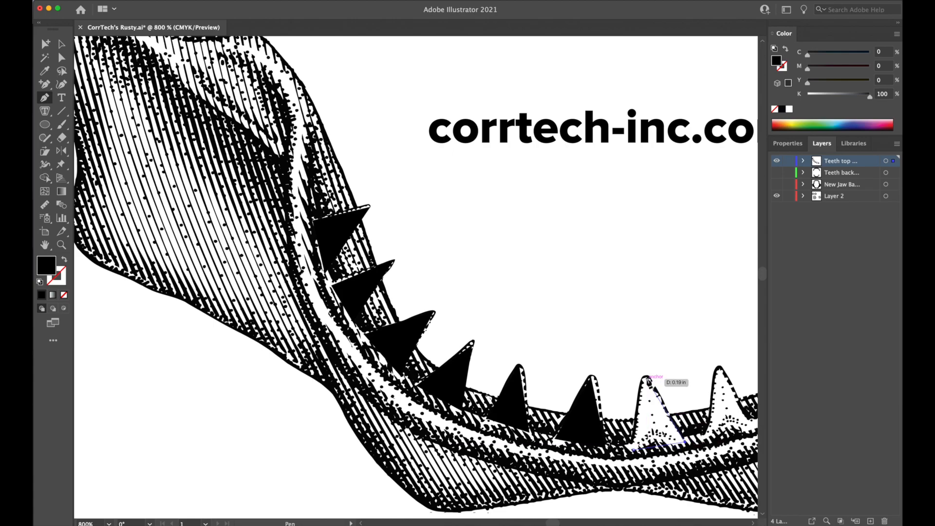
pyautogui.click(647, 378)
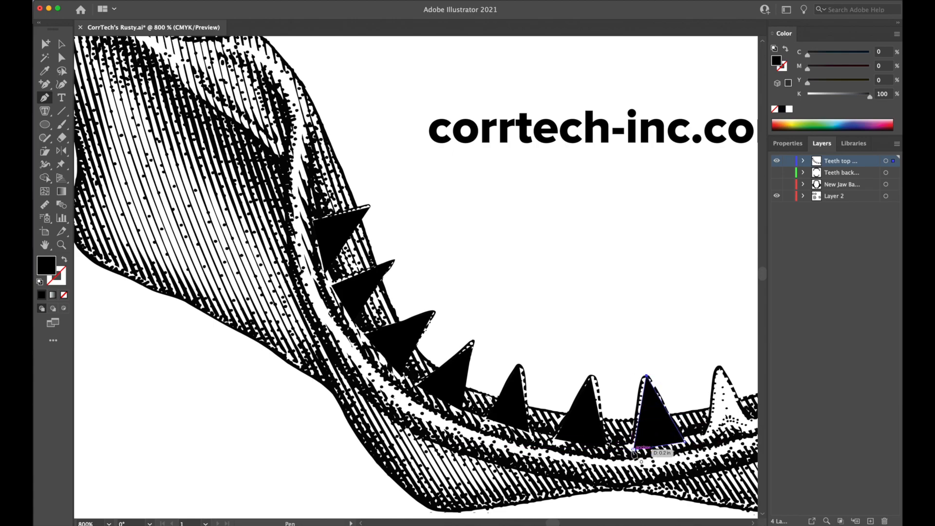
pyautogui.click(634, 449)
# Trace the next two teeth where the lower jaw begins curving up to the right as black triangles.
pyautogui.hscroll(10, 591, 390)
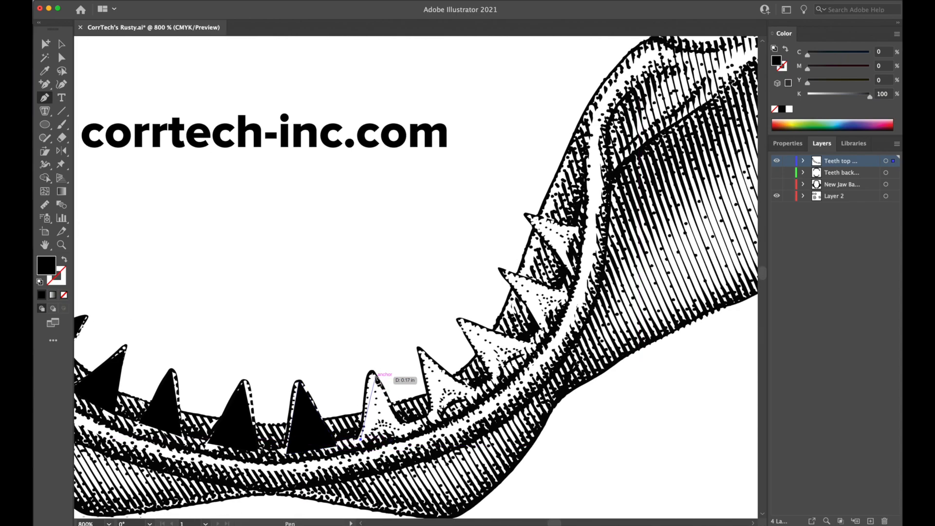
pyautogui.click(371, 374)
pyautogui.click(405, 423)
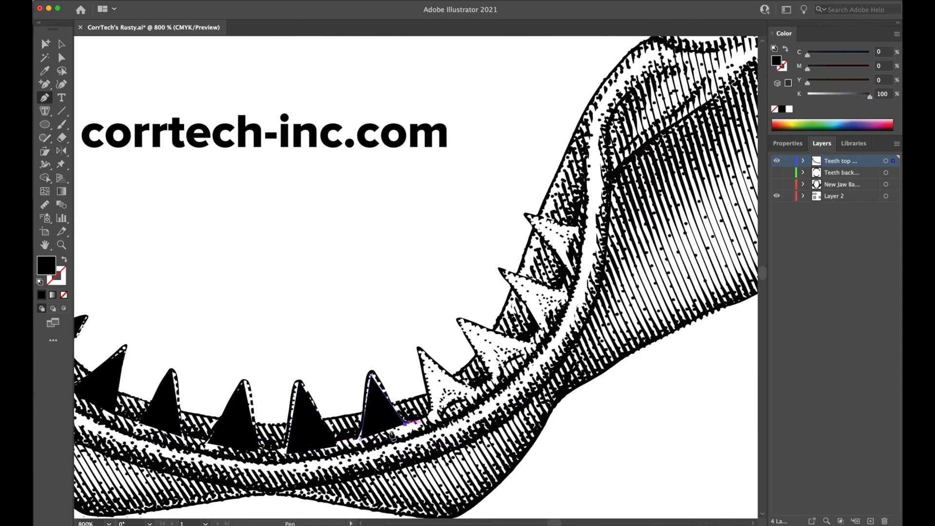
pyautogui.click(431, 417)
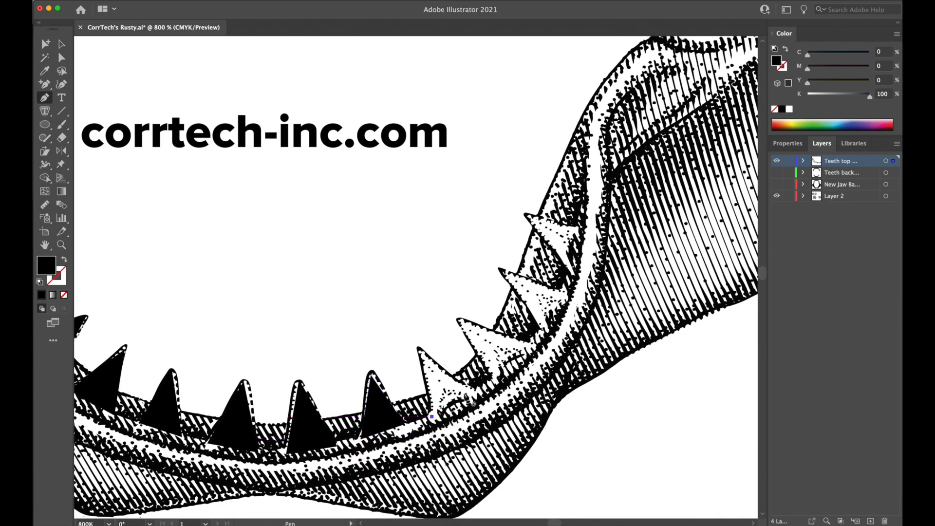
pyautogui.click(419, 349)
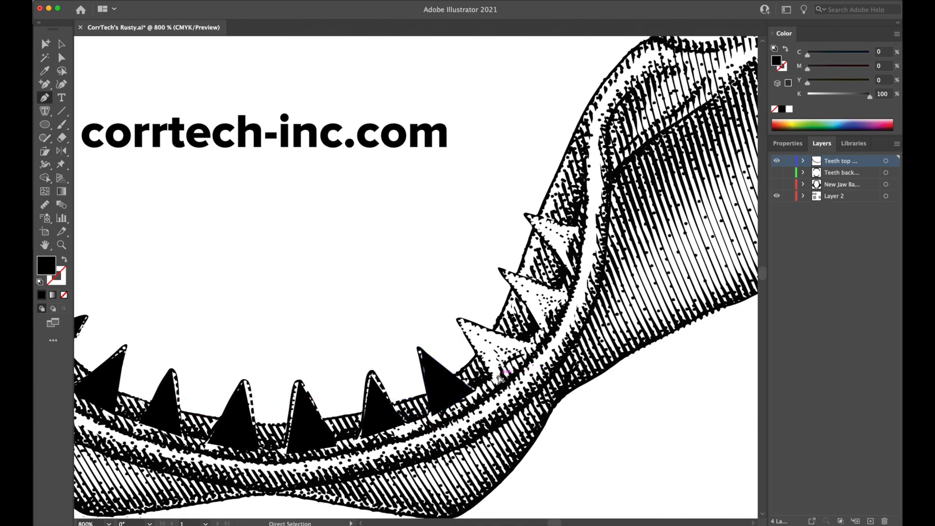
# Trace the second and third teeth from the upper end of the lower jaw's right side as closed black triangles.
pyautogui.click(529, 342)
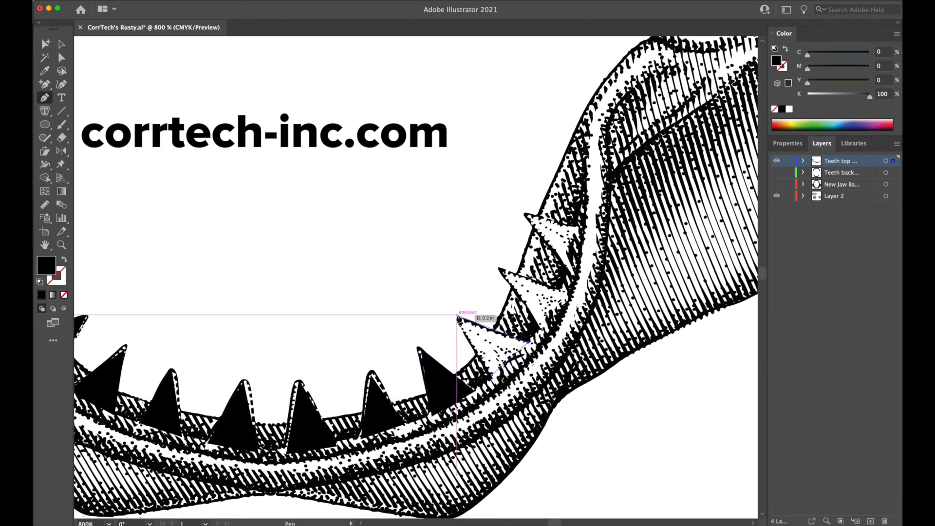
pyautogui.click(457, 316)
pyautogui.click(493, 371)
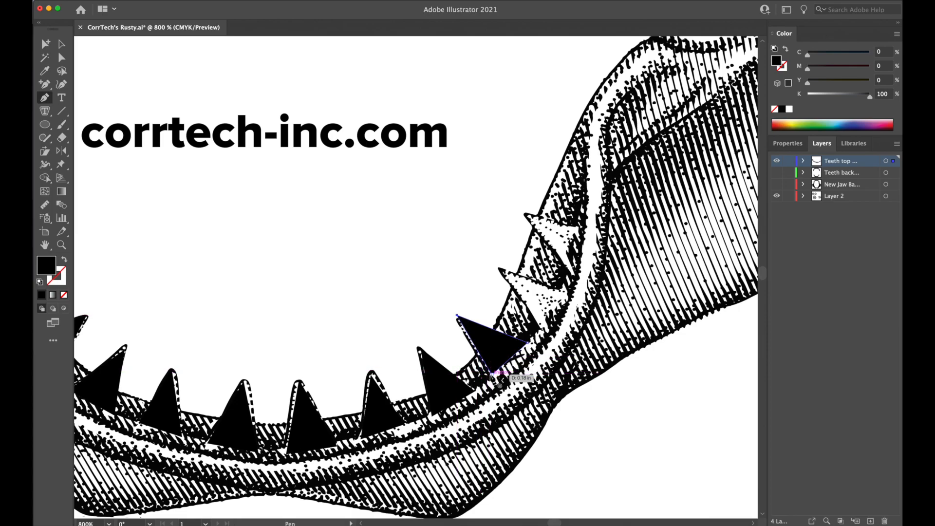
pyautogui.click(540, 325)
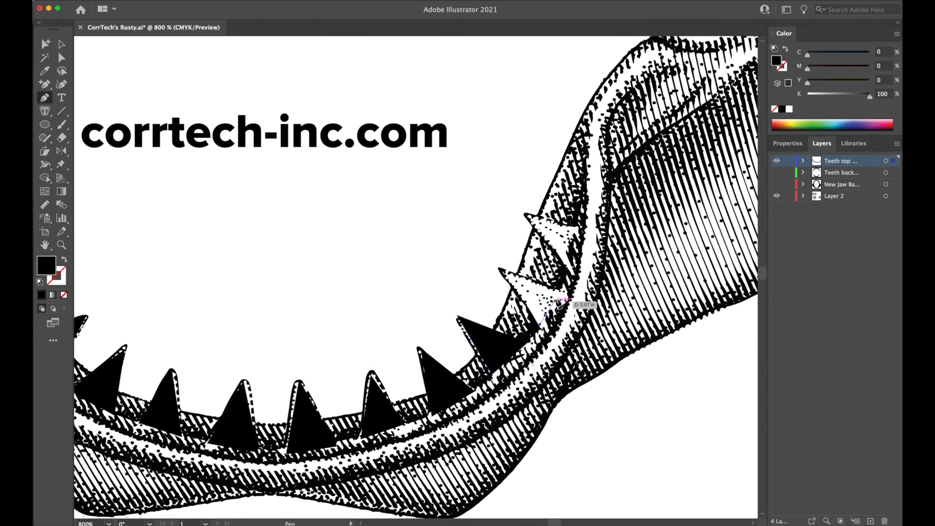
pyautogui.click(559, 291)
pyautogui.click(500, 269)
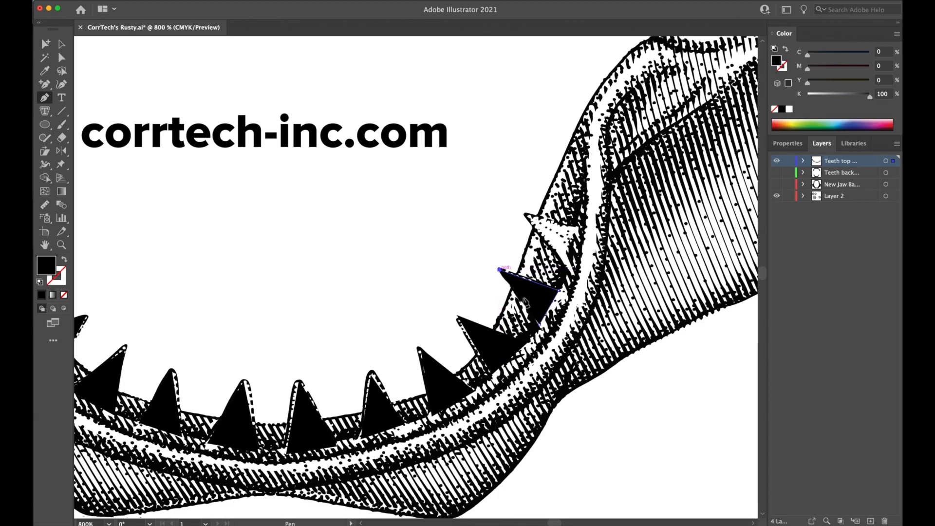
pyautogui.click(539, 326)
# Trace the uppermost tooth on the right side of the lower jaw as a black triangle.
pyautogui.click(567, 267)
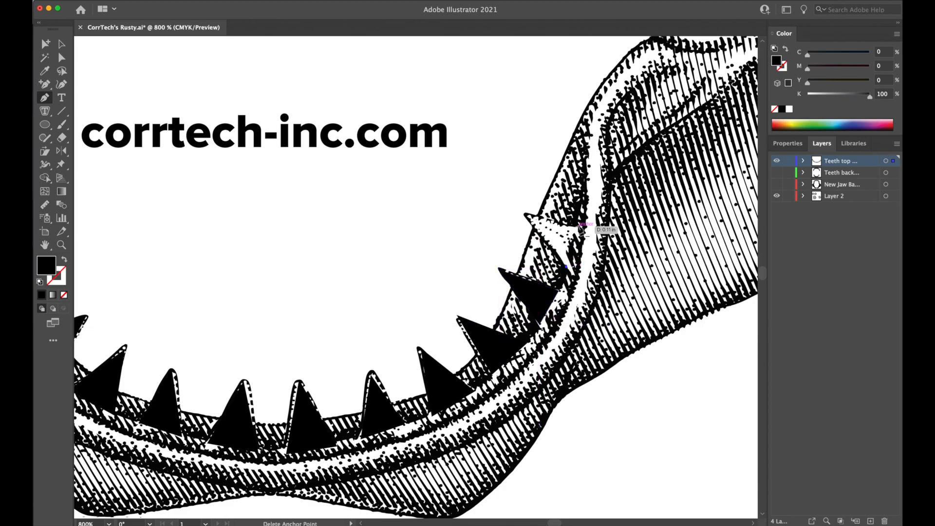
pyautogui.click(577, 226)
pyautogui.click(526, 213)
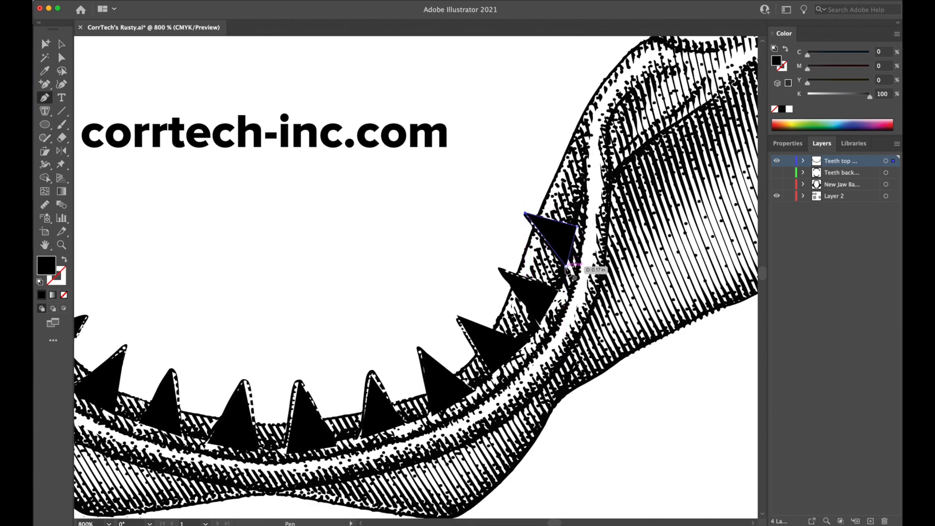
# Trace the two lowest teeth on the right side of the upper jaw as closed black triangles.
pyautogui.press('space')
pyautogui.moveTo(418, 232); pyautogui.dragTo(478, 464)
pyautogui.moveTo(495, 235); pyautogui.dragTo(445, 442)
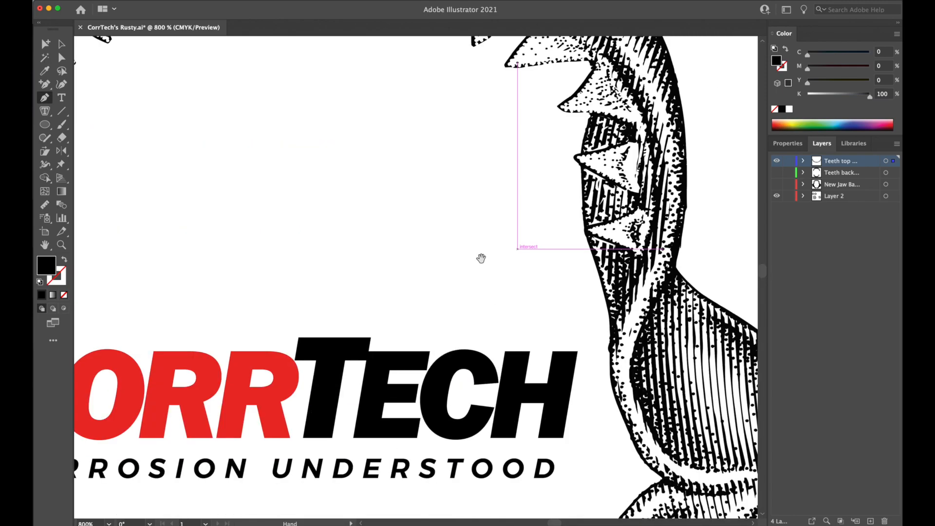
pyautogui.moveTo(503, 255); pyautogui.dragTo(437, 346)
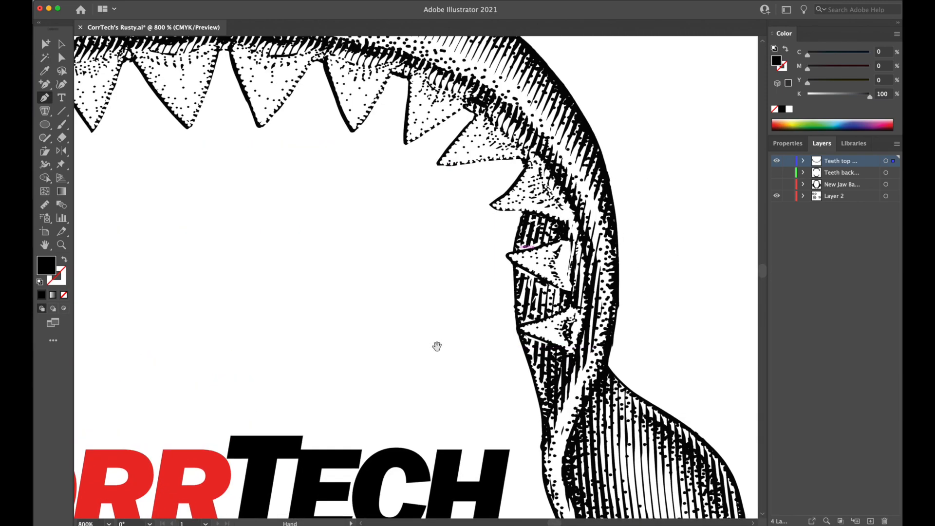
pyautogui.click(574, 354)
pyautogui.click(517, 328)
pyautogui.click(578, 310)
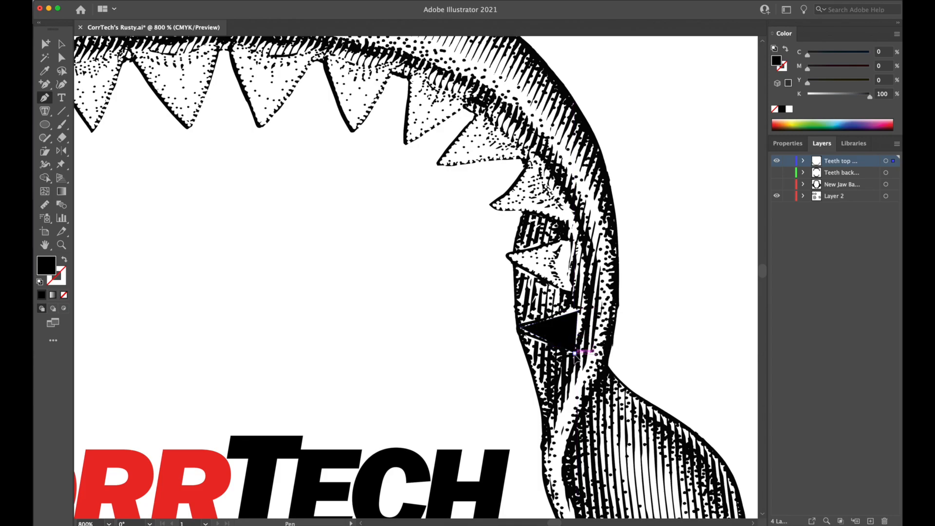
pyautogui.click(574, 292)
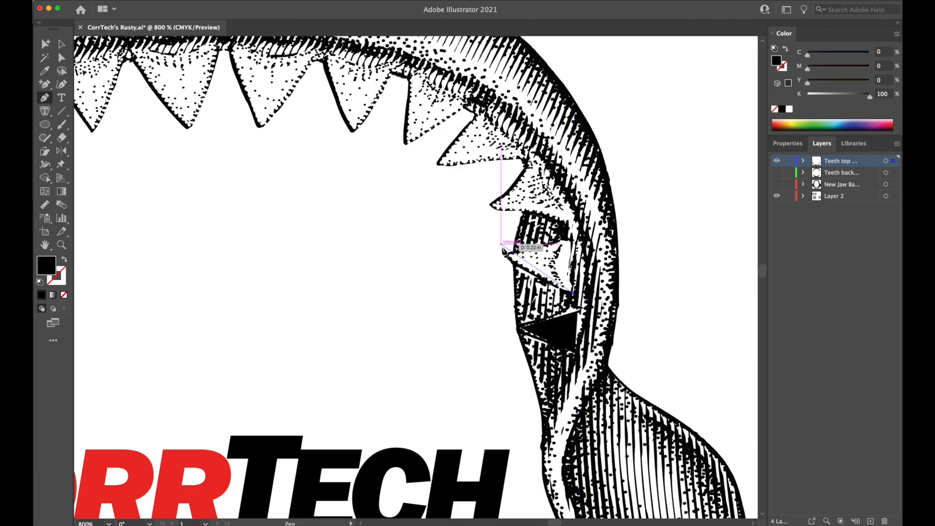
pyautogui.click(508, 255)
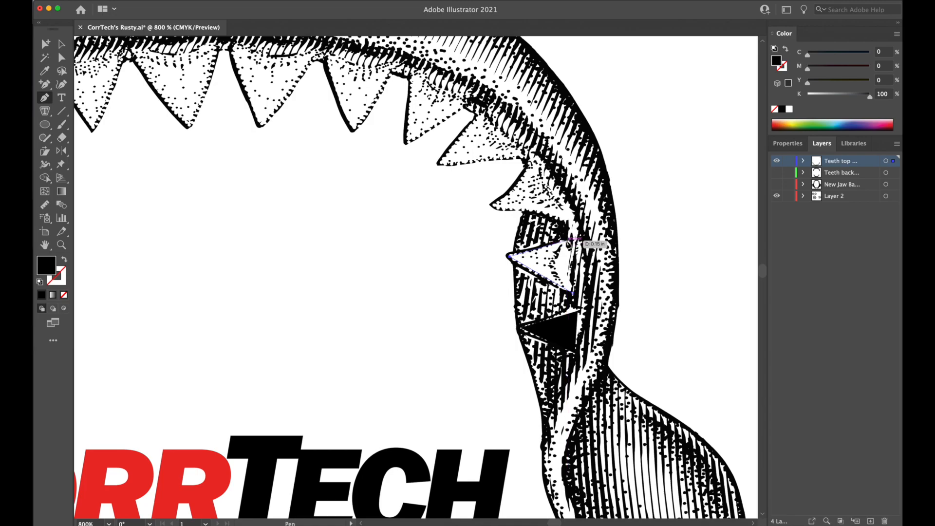
pyautogui.click(575, 240)
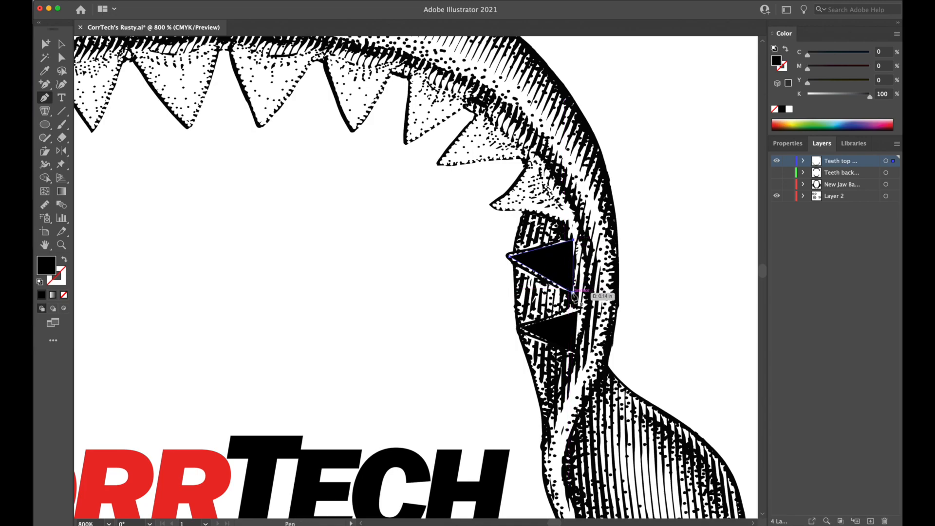
pyautogui.click(574, 292)
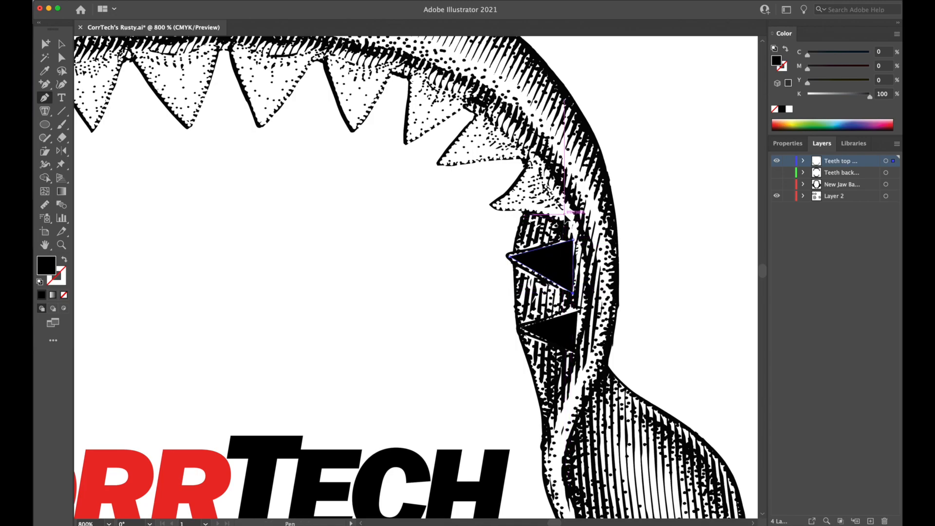
# Trace the third and fourth teeth from the lower end of the upper jaw's right side as closed black triangles.
pyautogui.click(492, 206)
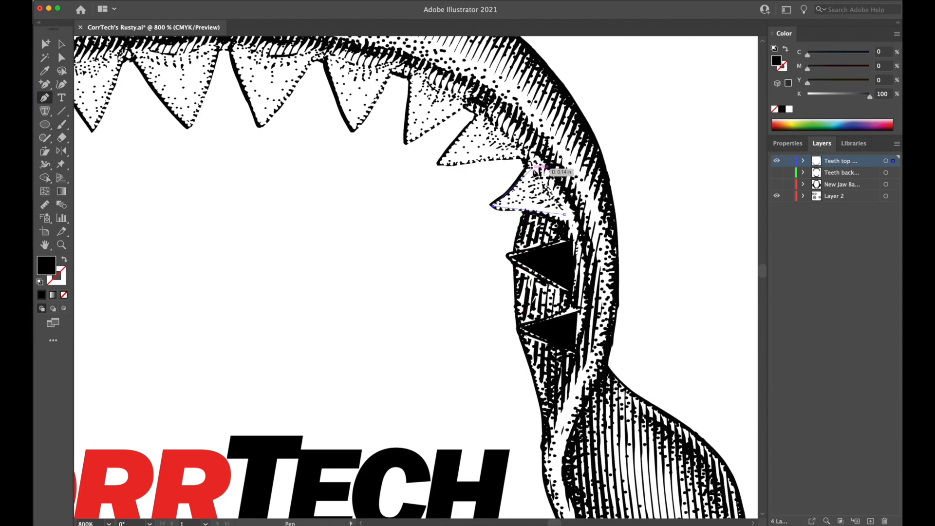
pyautogui.click(535, 163)
pyautogui.click(565, 215)
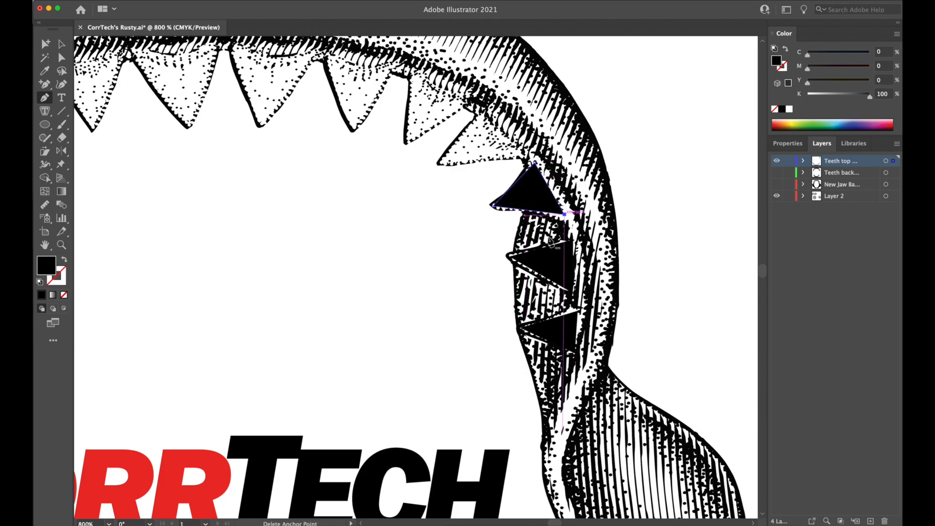
pyautogui.moveTo(528, 271); pyautogui.dragTo(499, 385)
pyautogui.click(492, 268)
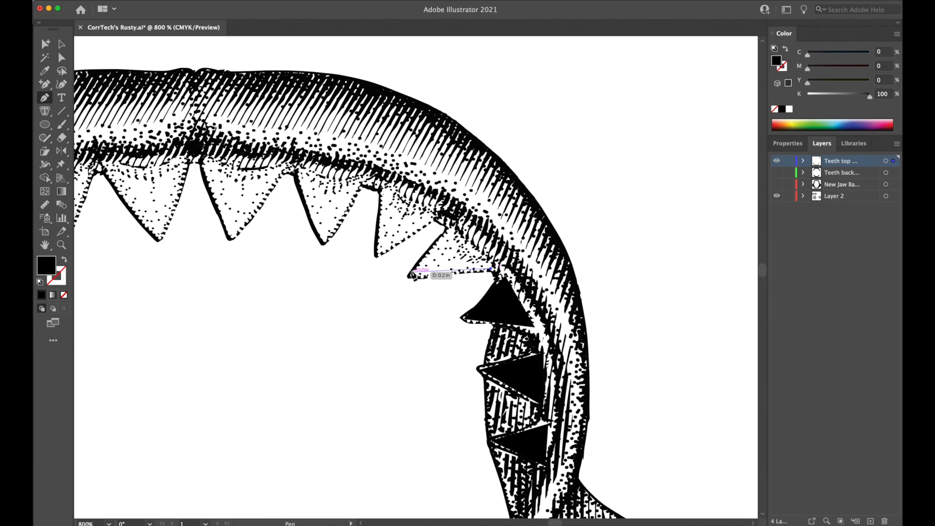
pyautogui.click(455, 225)
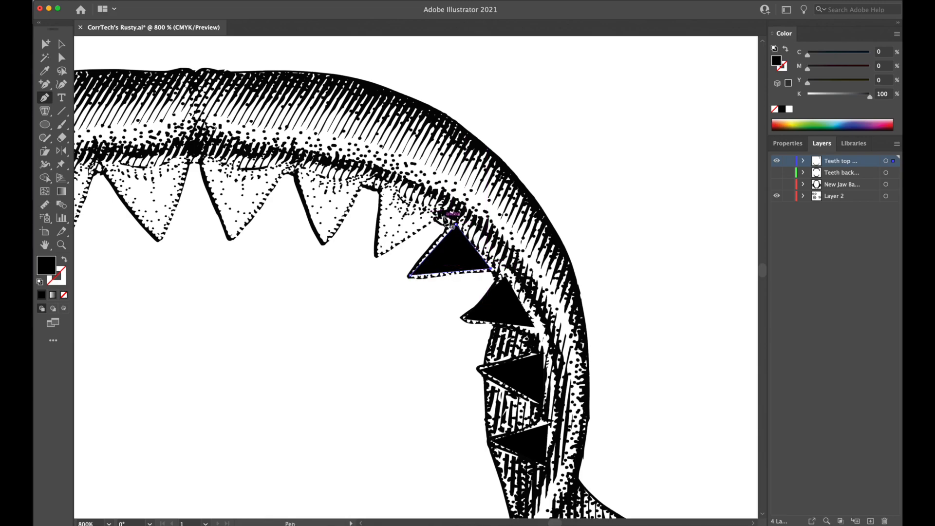
# Trace the fifth tooth from the lower end of the upper jaw's right side as a closed black triangle.
pyautogui.click(437, 219)
pyautogui.click(377, 255)
pyautogui.click(384, 188)
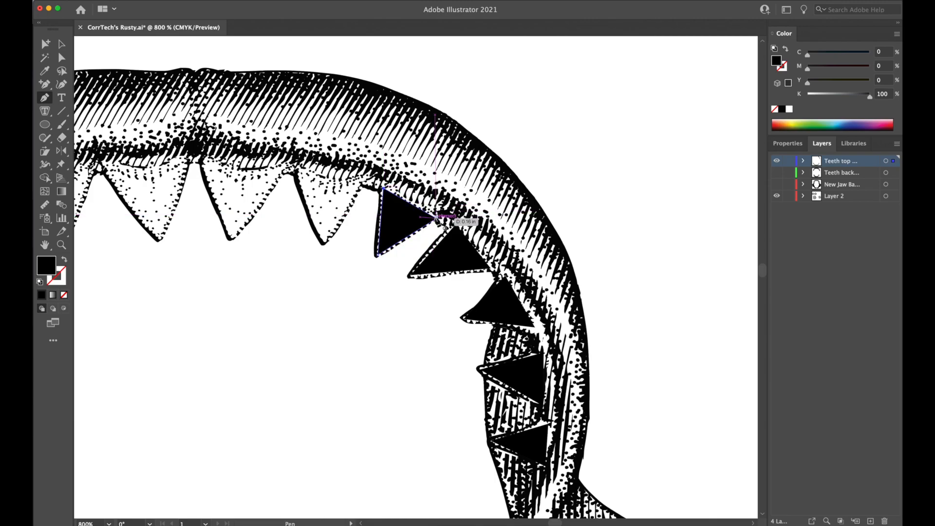
pyautogui.click(436, 219)
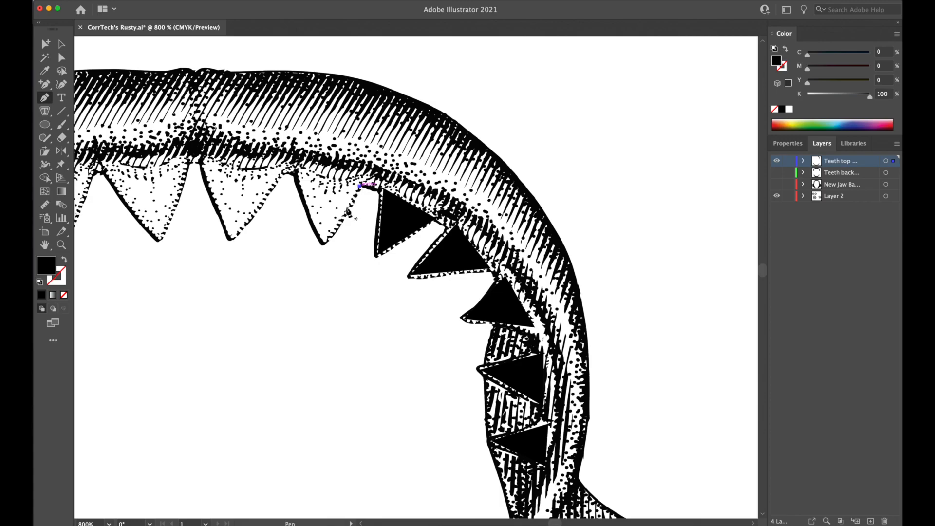
# Trace the two teeth nearest the centre on the right half of the upper jaw as closed black triangles.
pyautogui.click(360, 186)
pyautogui.click(323, 240)
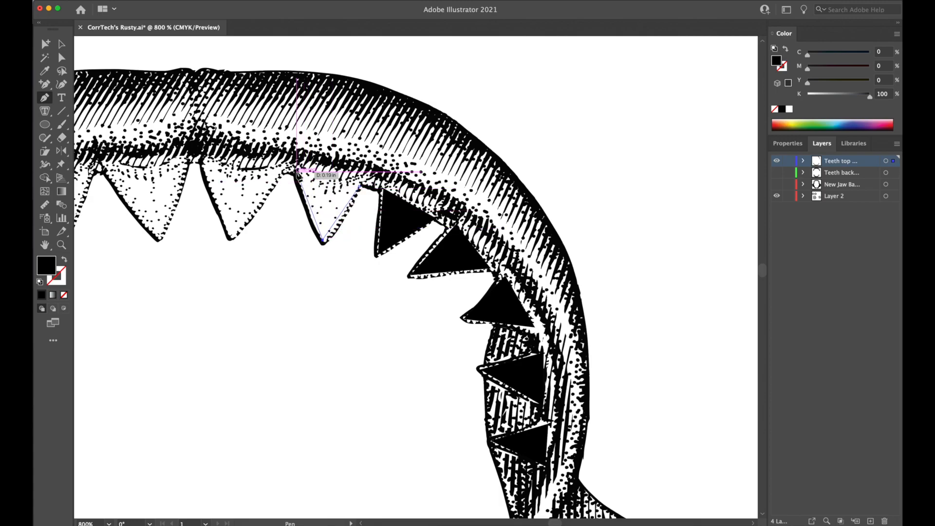
pyautogui.click(297, 170)
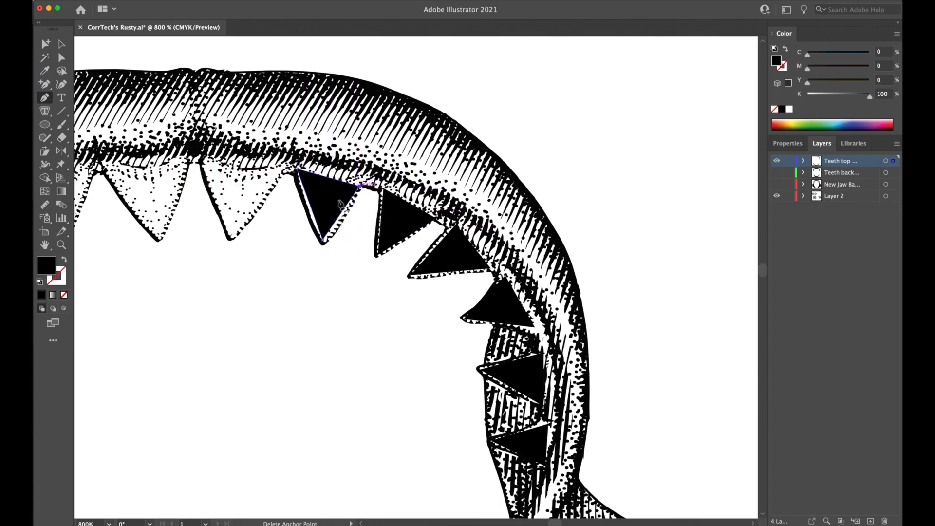
pyautogui.click(282, 173)
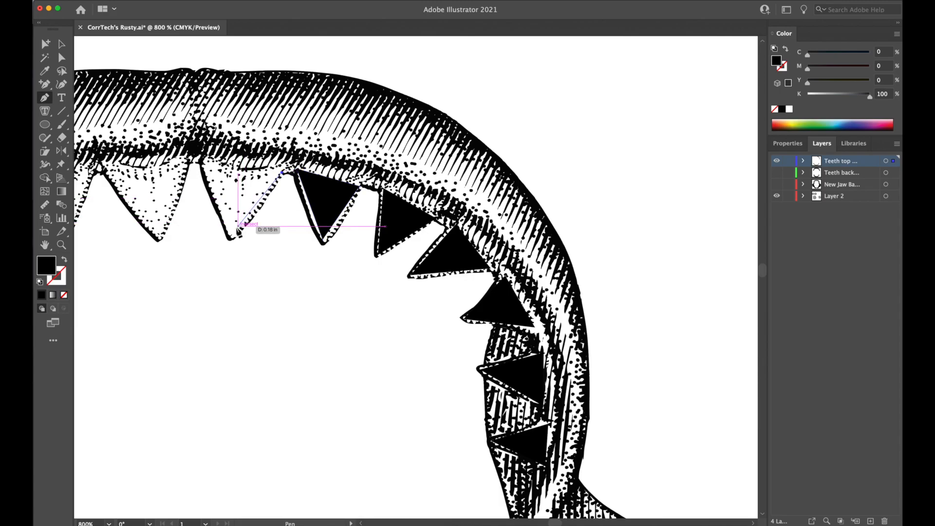
pyautogui.click(232, 236)
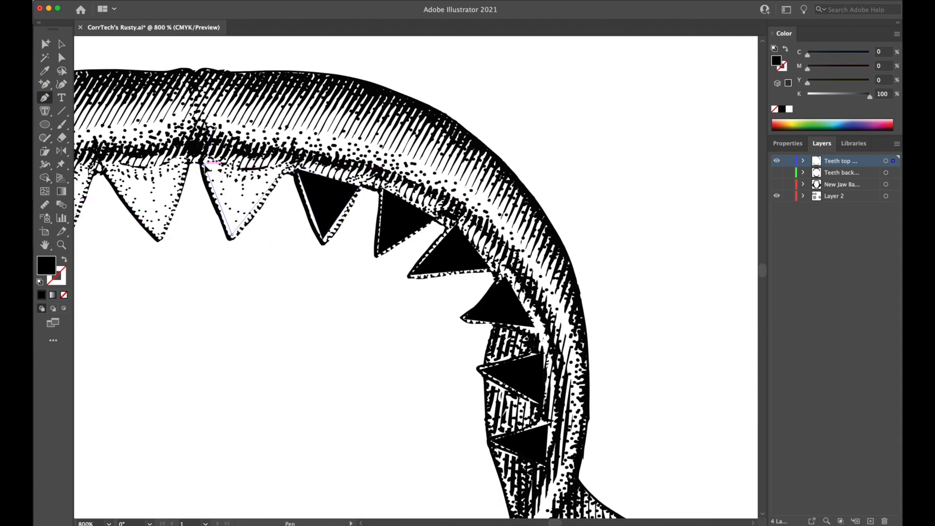
pyautogui.click(205, 164)
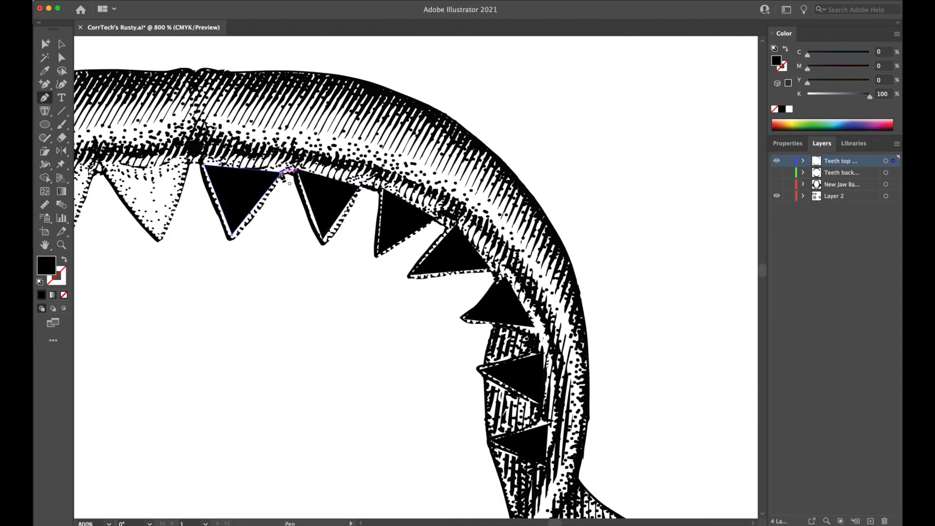
pyautogui.click(282, 173)
# Trace the first two teeth left of the upper jaw's centre as closed black triangles.
pyautogui.moveTo(220, 273); pyautogui.dragTo(513, 327)
pyautogui.click(400, 220)
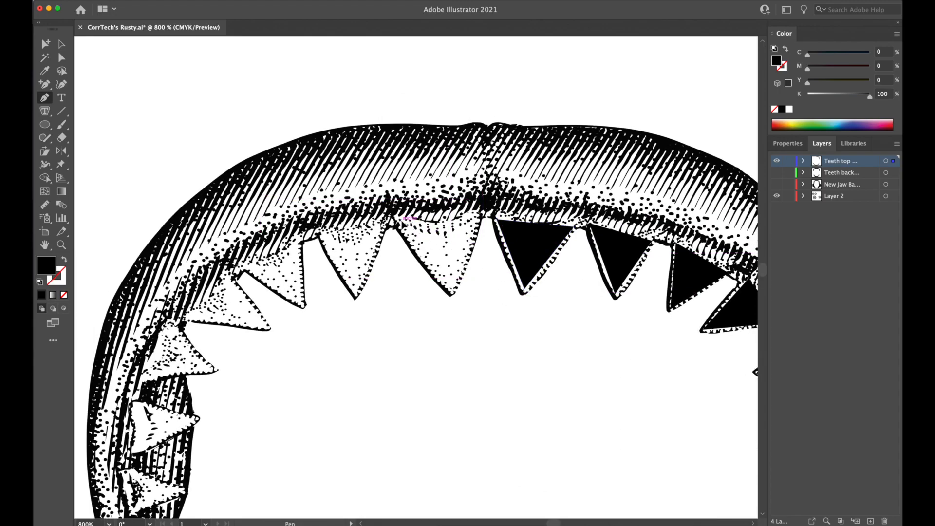
pyautogui.click(475, 218)
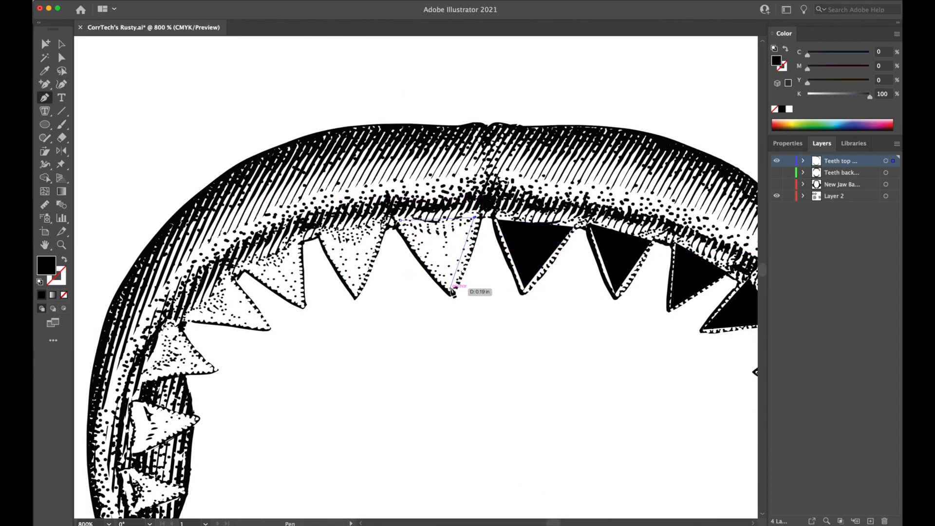
pyautogui.click(452, 293)
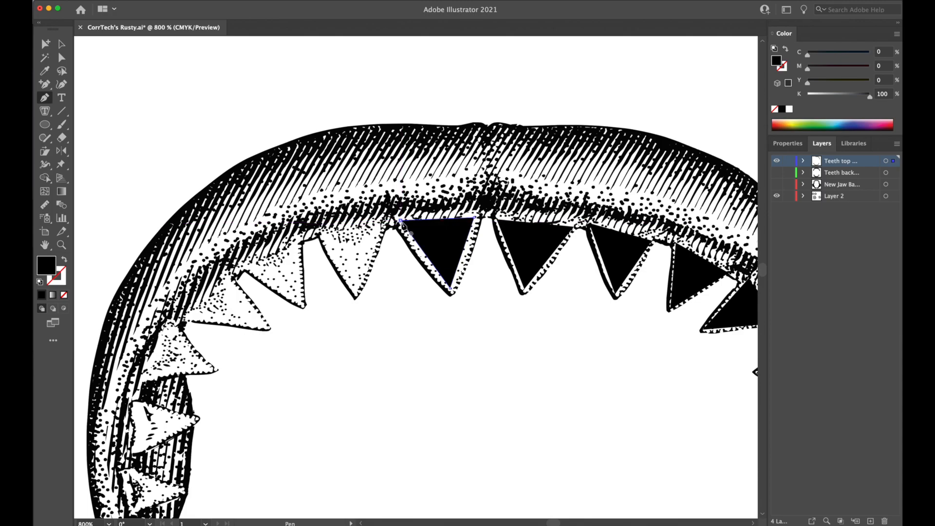
pyautogui.click(383, 227)
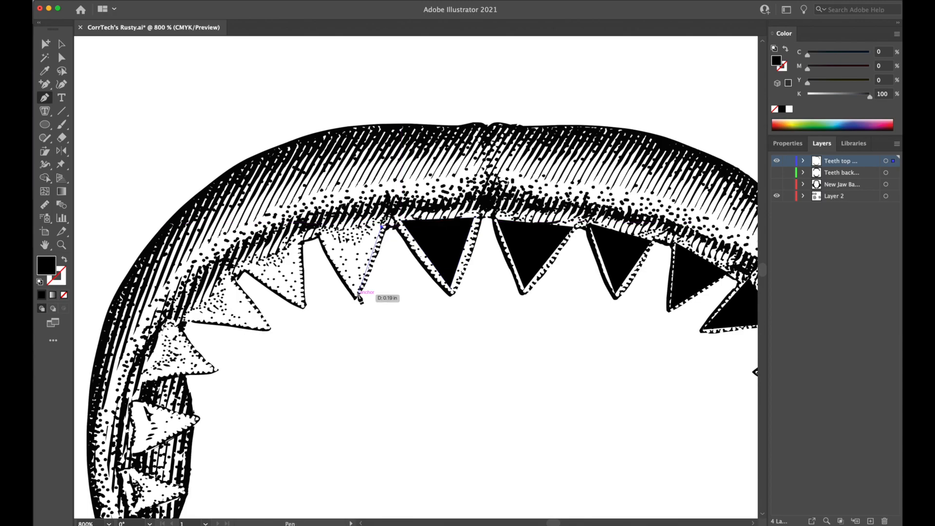
pyautogui.click(357, 295)
pyautogui.click(320, 231)
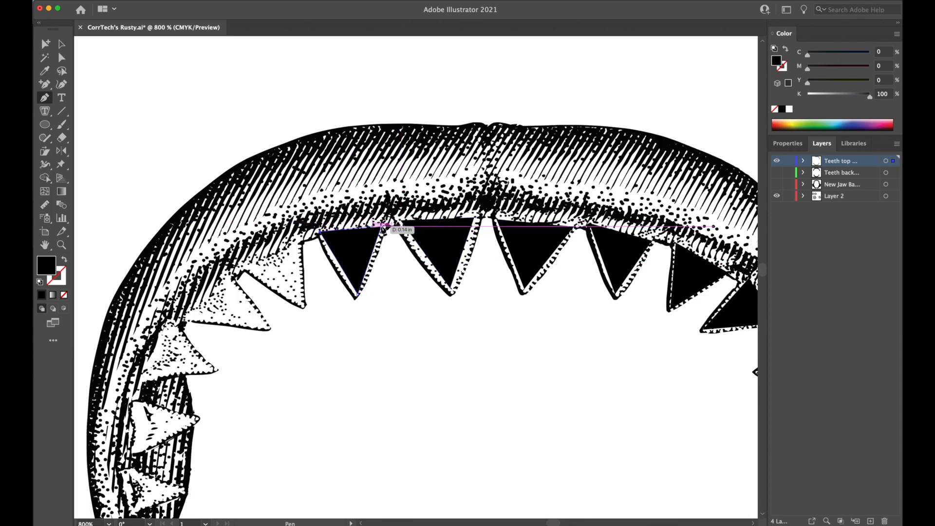
# Trace the third and fourth teeth left of the upper jaw's centre as closed black triangles.
pyautogui.click(300, 243)
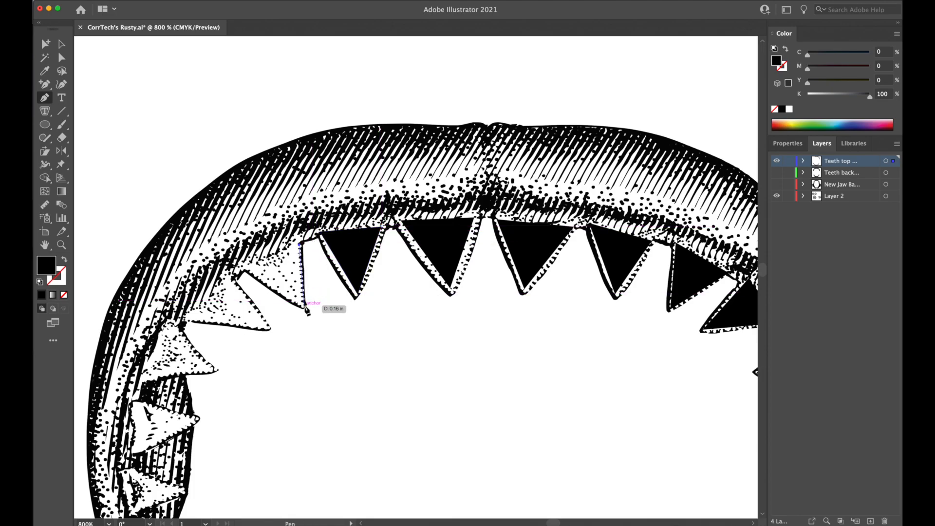
pyautogui.click(304, 304)
pyautogui.click(246, 268)
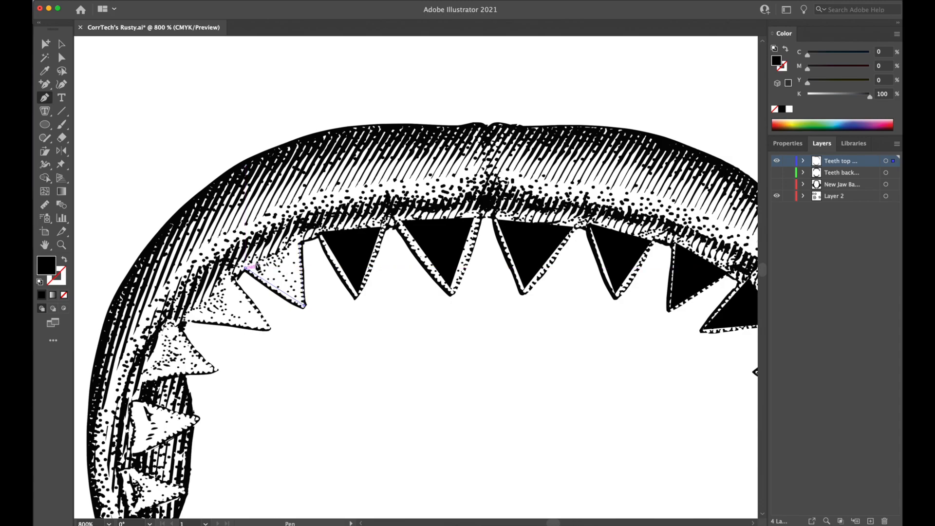
pyautogui.click(298, 243)
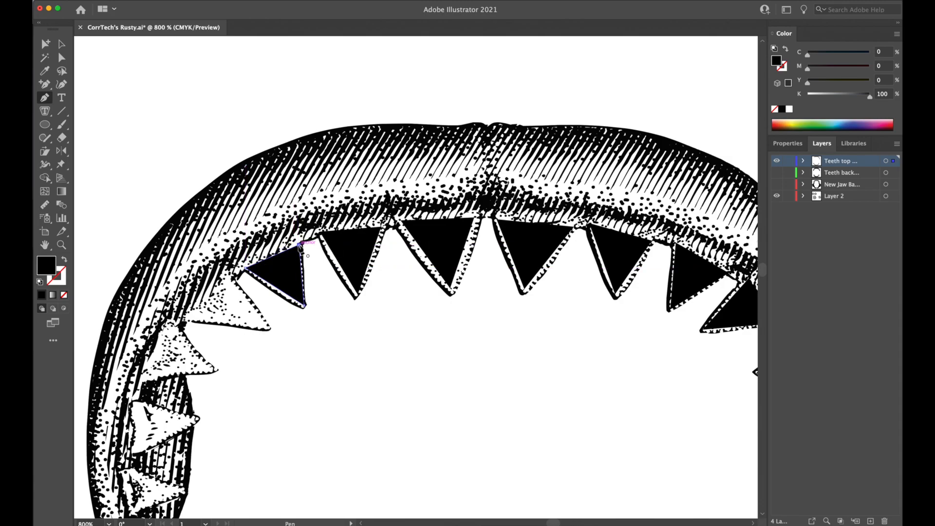
pyautogui.click(232, 280)
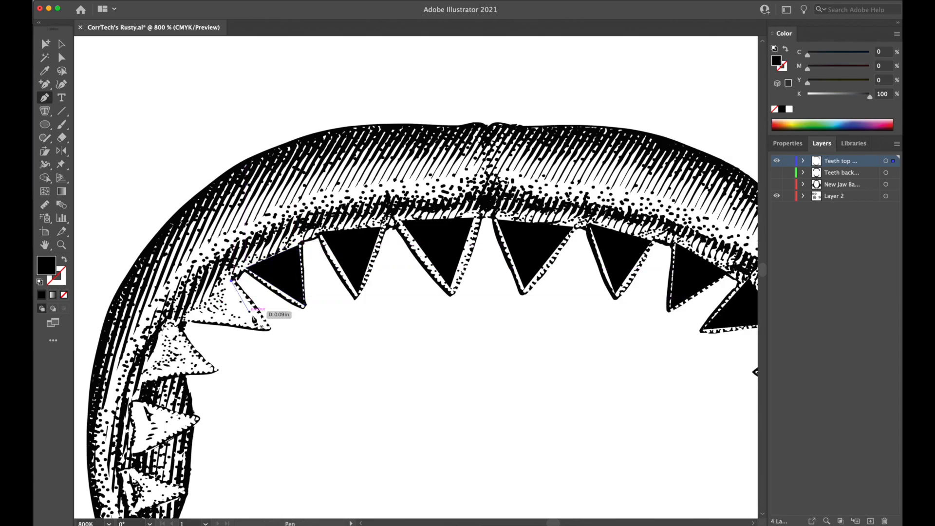
pyautogui.click(269, 327)
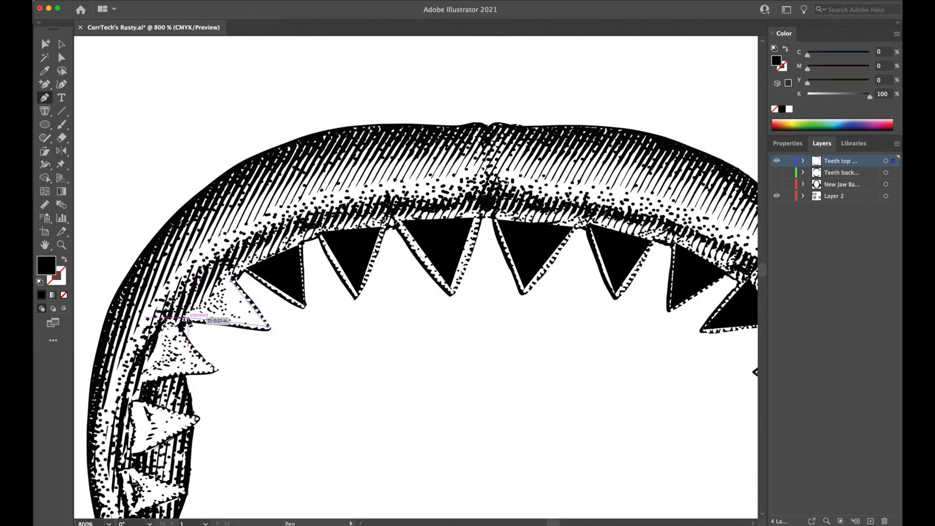
pyautogui.click(185, 317)
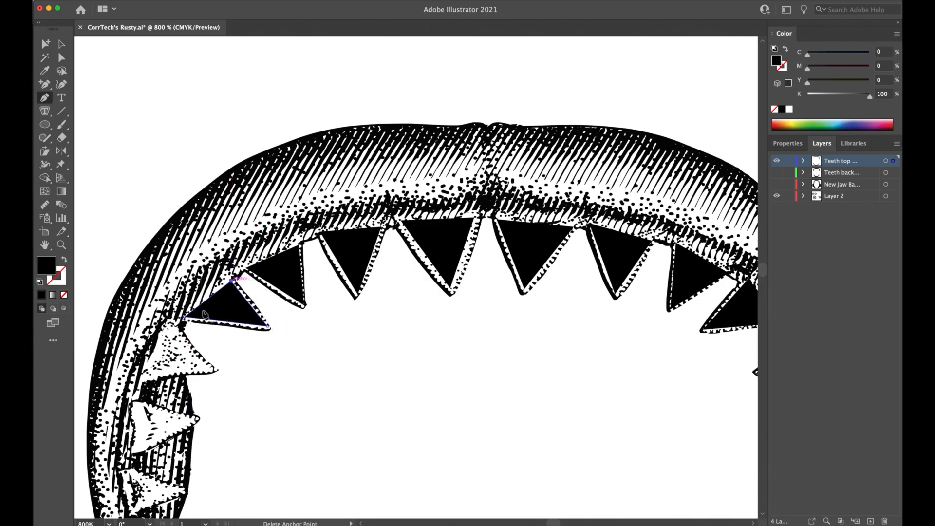
# Trace the fifth tooth left of the upper jaw's centre, where the jaw turns downward, as a closed black triangle.
pyautogui.click(176, 327)
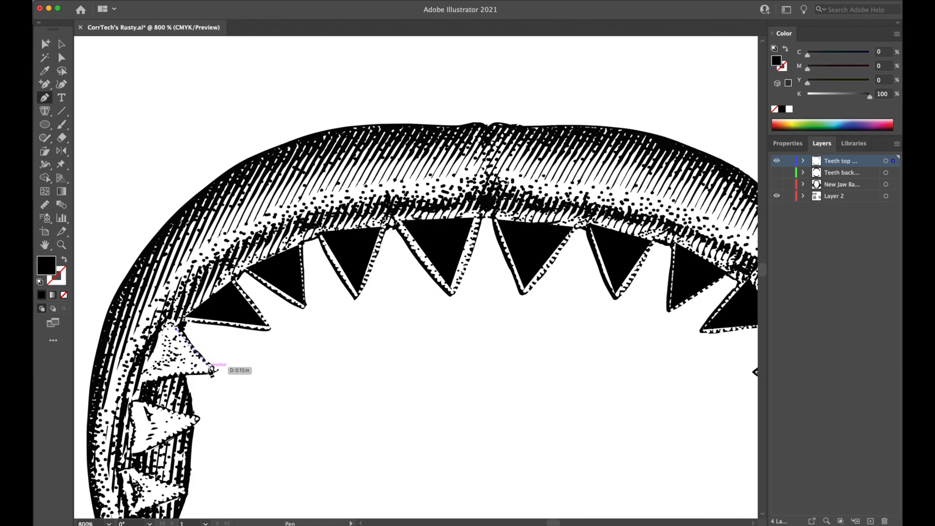
pyautogui.click(210, 368)
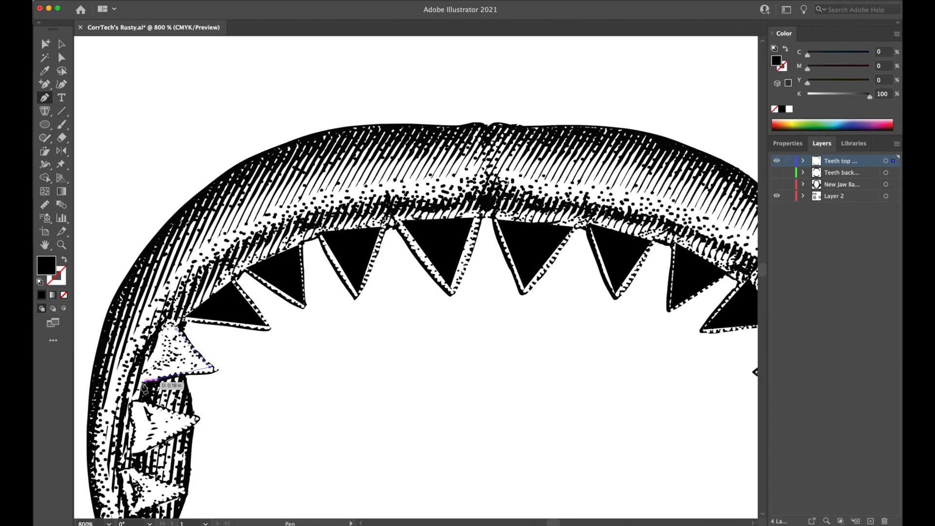
pyautogui.click(143, 381)
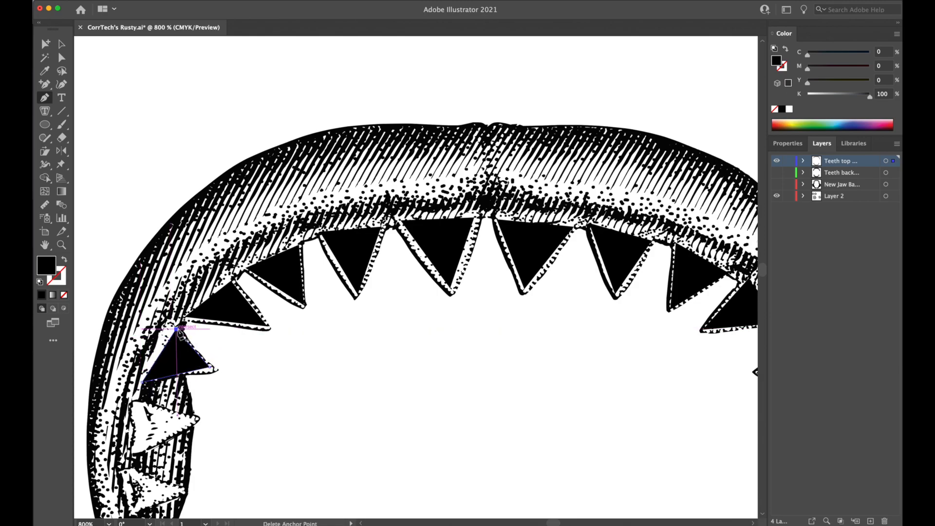
pyautogui.click(177, 329)
# Trace the two lowest teeth on the upper jaw's left side as closed black triangles and clear the selection.
pyautogui.scroll(-5, 375, 370)
pyautogui.hscroll(-5, 375, 370)
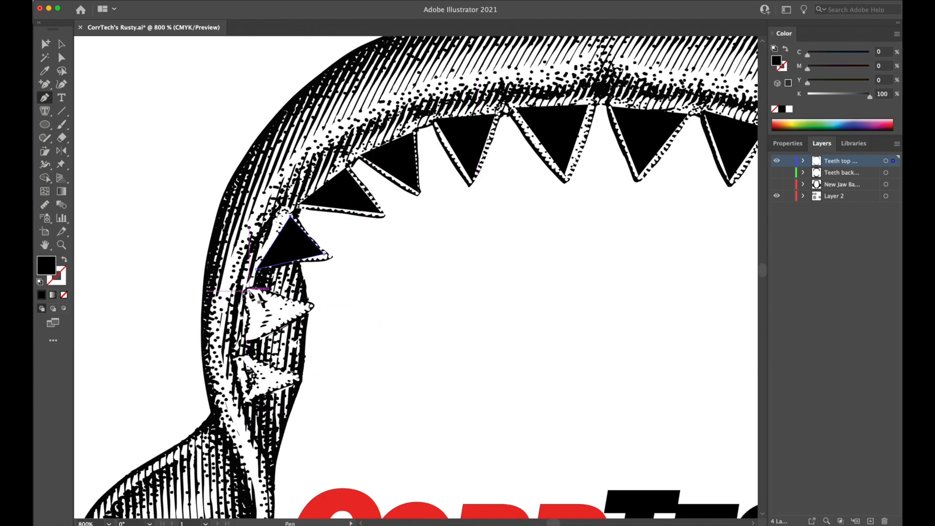
pyautogui.click(249, 291)
pyautogui.click(310, 306)
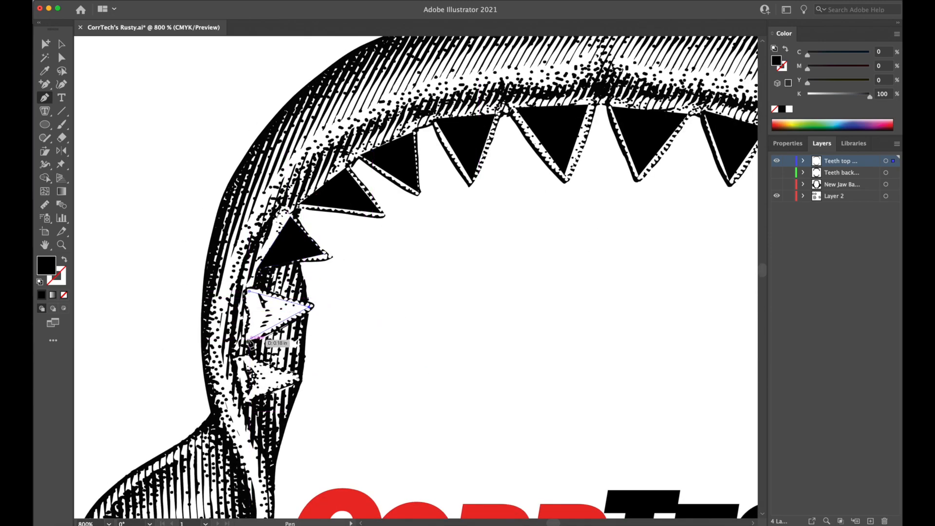
pyautogui.click(249, 340)
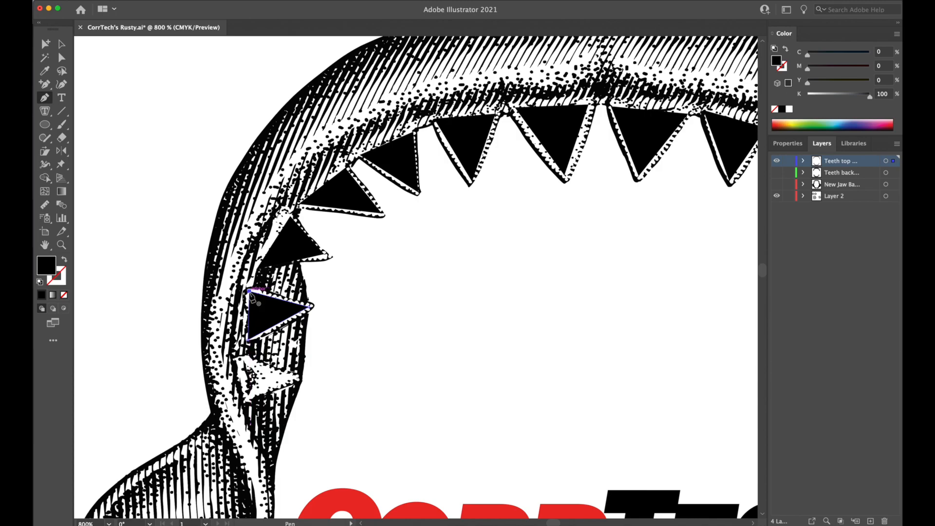
pyautogui.click(250, 291)
pyautogui.click(240, 359)
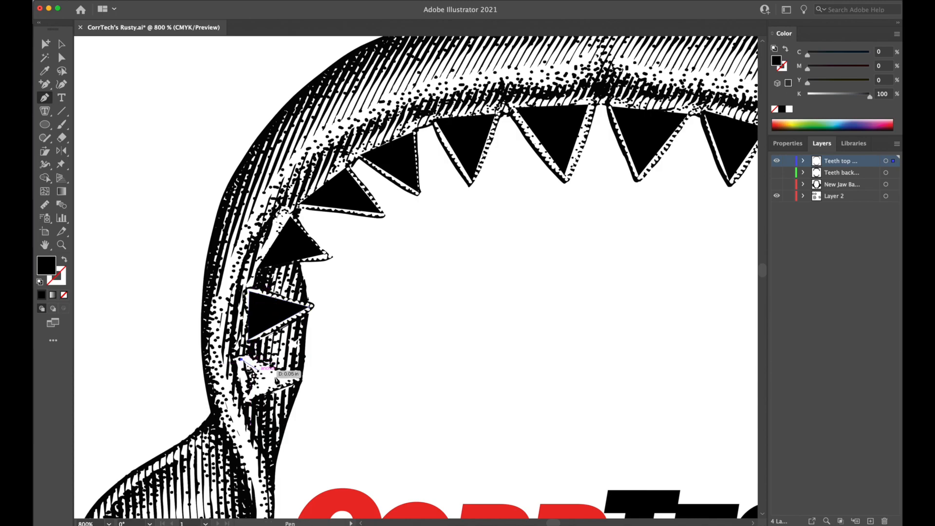
pyautogui.click(297, 377)
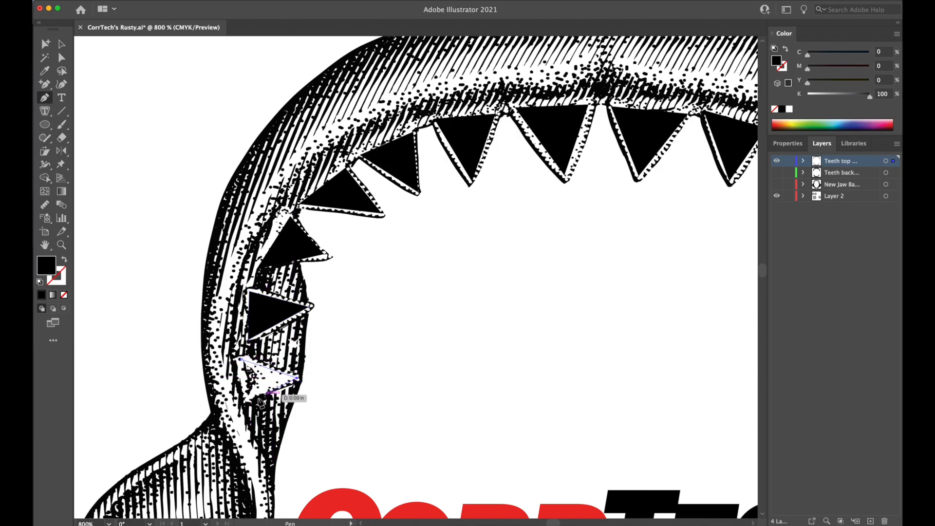
pyautogui.click(245, 406)
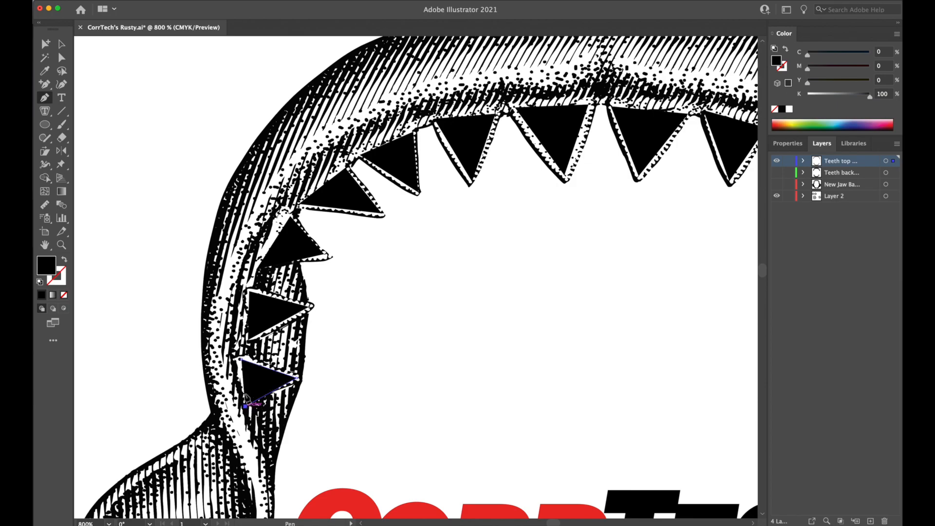
pyautogui.click(241, 360)
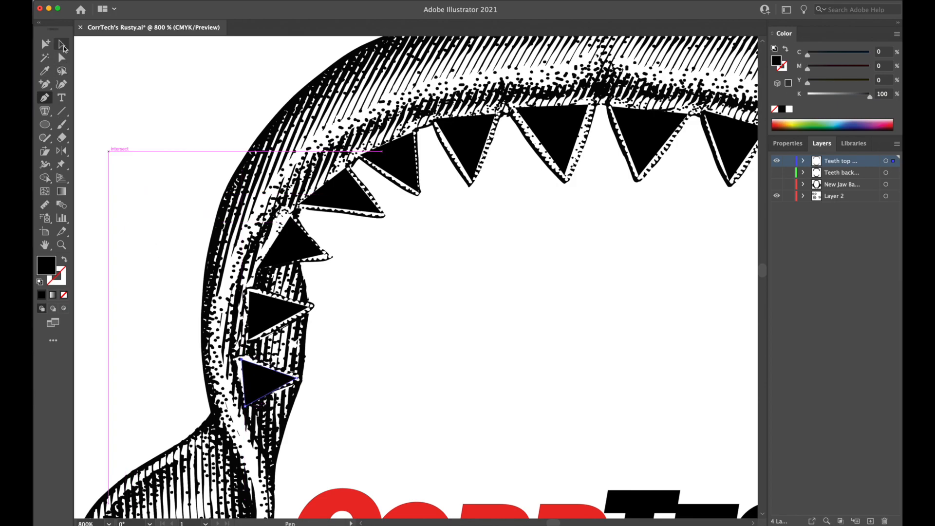
pyautogui.click(62, 45)
pyautogui.click(509, 269)
pyautogui.press('super+minus')
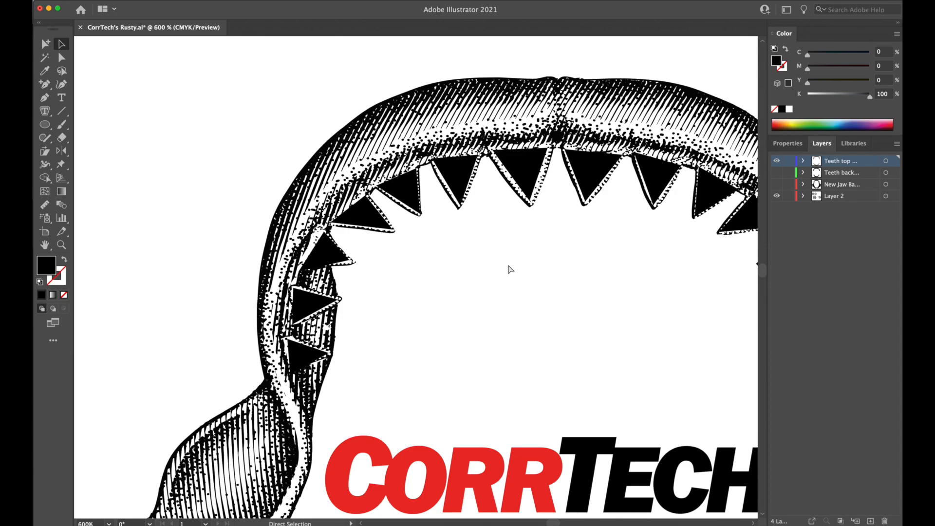
pyautogui.press('super+minus')
pyautogui.moveTo(572, 356); pyautogui.dragTo(477, 264)
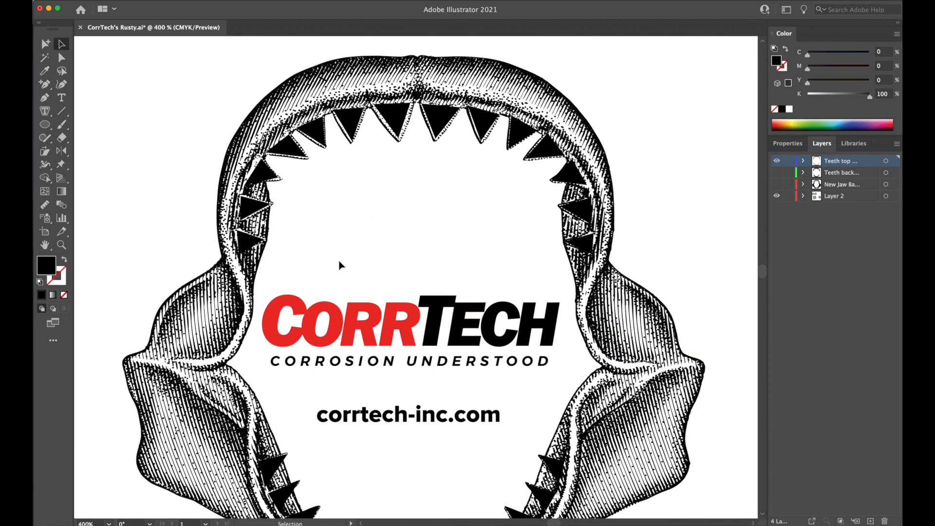
pyautogui.moveTo(306, 240); pyautogui.dragTo(535, 464)
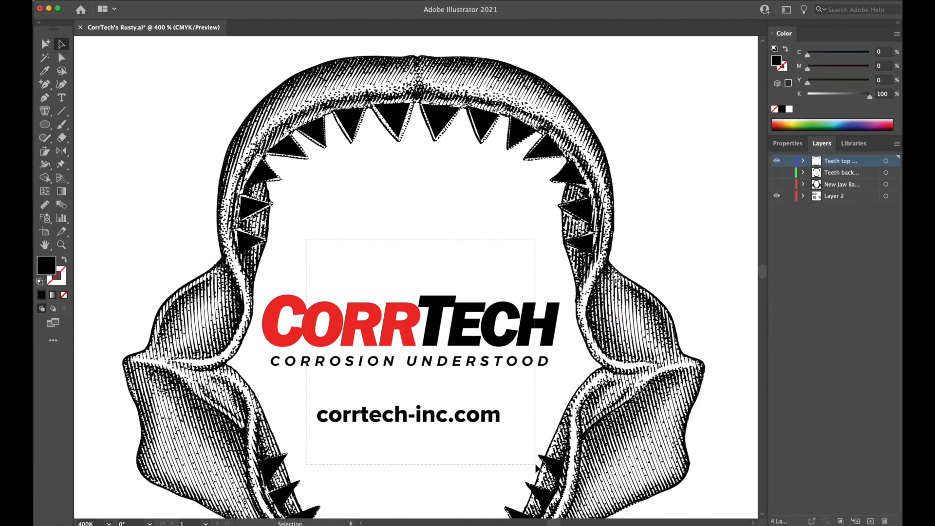
pyautogui.click(397, 289)
pyautogui.click(395, 314)
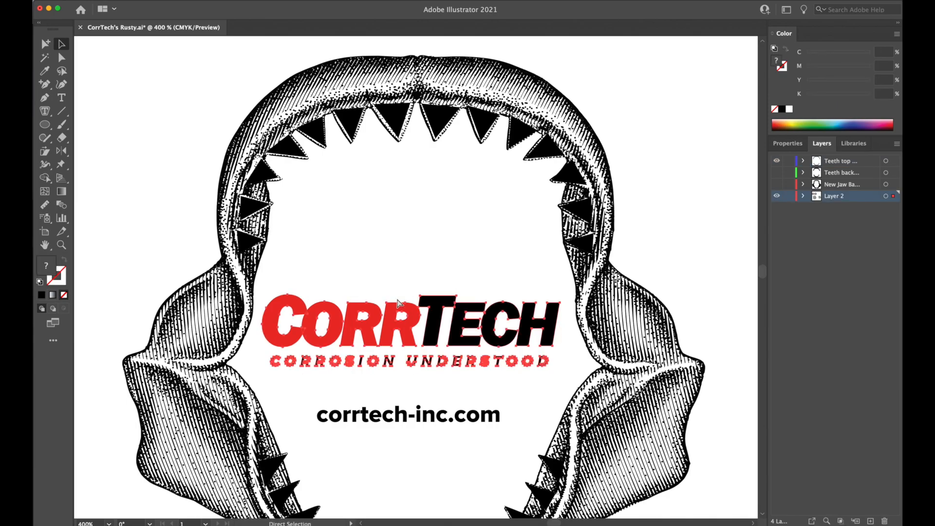
pyautogui.click(409, 278)
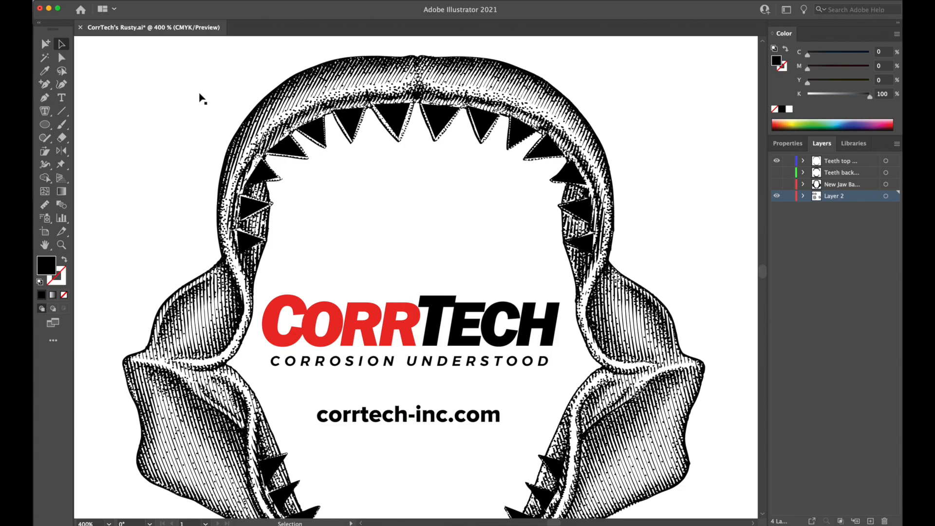
# Try to select the traced upper and lower jaw teeth together.
pyautogui.moveTo(195, 99); pyautogui.dragTo(669, 281)
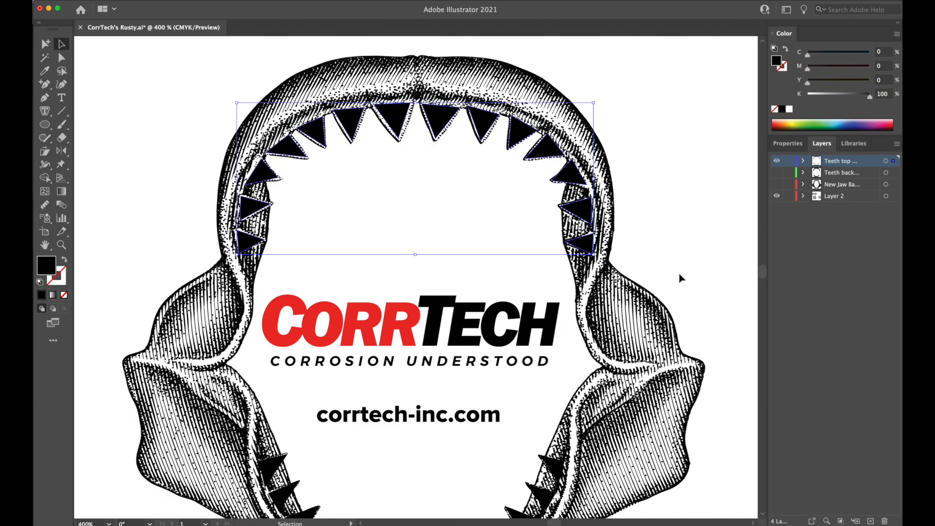
pyautogui.press('a')
pyautogui.press('v')
pyautogui.scroll(-5, 528, 339)
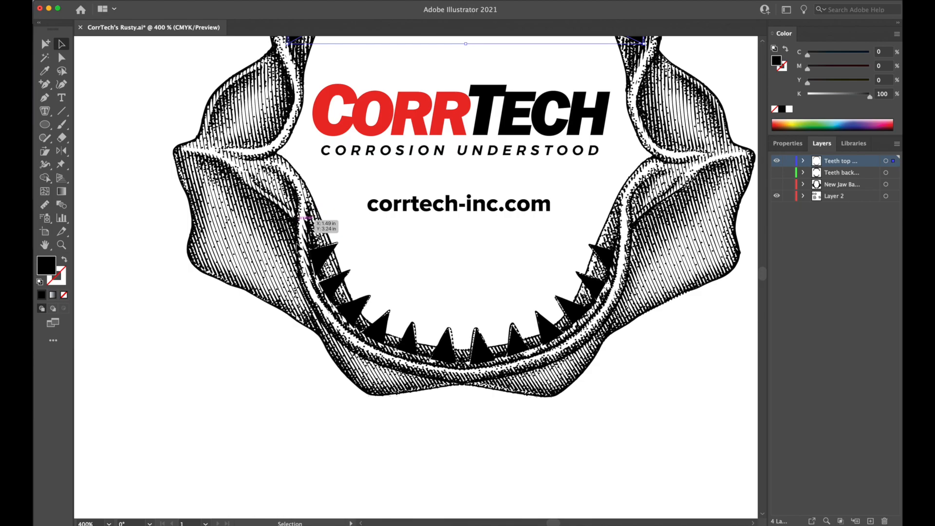
pyautogui.moveTo(293, 246); pyautogui.dragTo(620, 366)
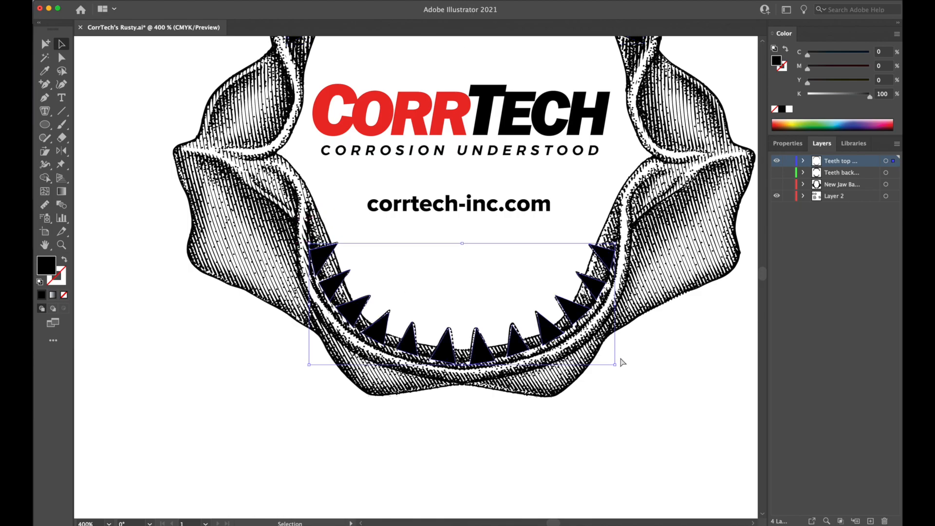
pyautogui.scroll(5, 584, 292)
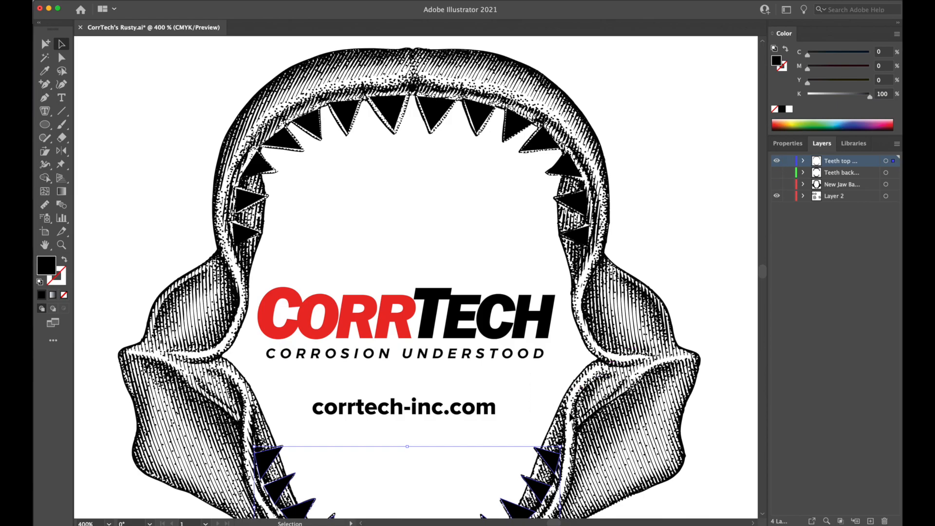
# Examine how the teeth, gums and shading are coloured in the shark mascot artwork.
pyautogui.scroll(-15, 526, 278)
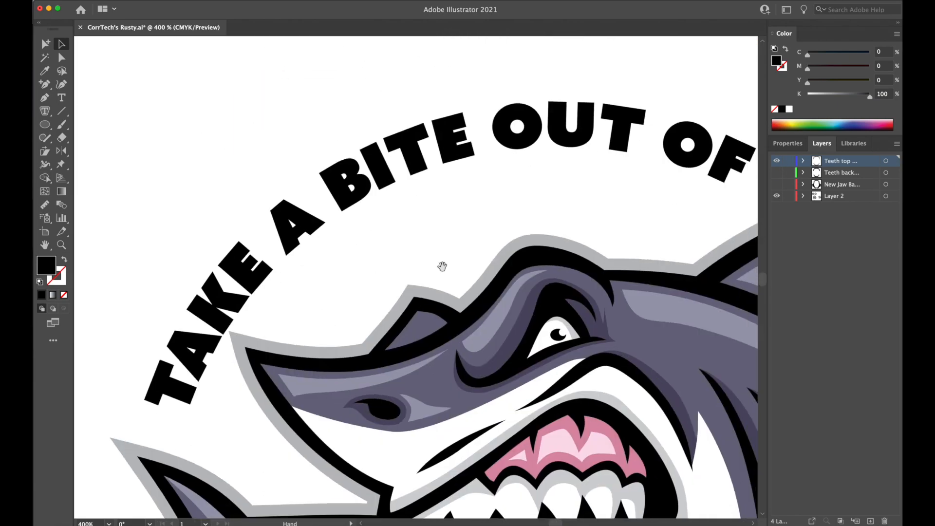
pyautogui.moveTo(443, 267); pyautogui.dragTo(343, 134)
pyautogui.moveTo(485, 368); pyautogui.dragTo(442, 264)
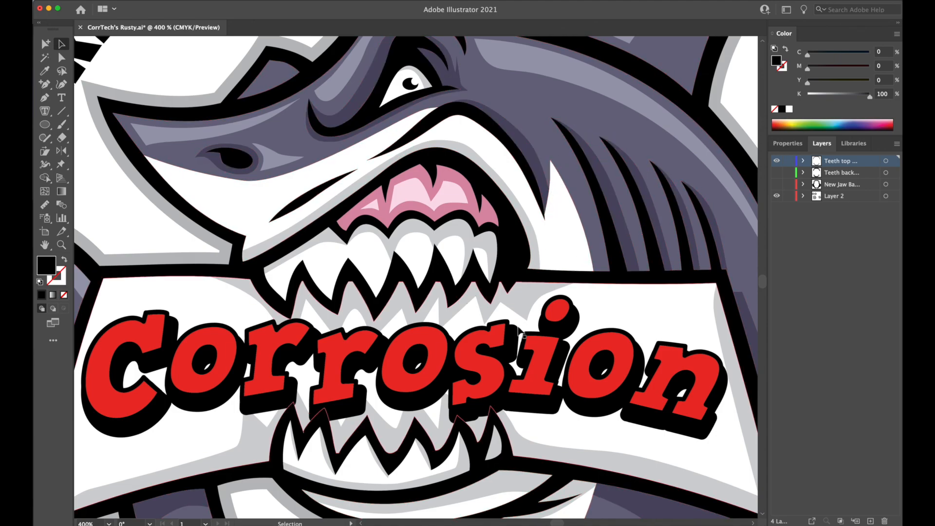
pyautogui.moveTo(525, 186); pyautogui.dragTo(541, 190)
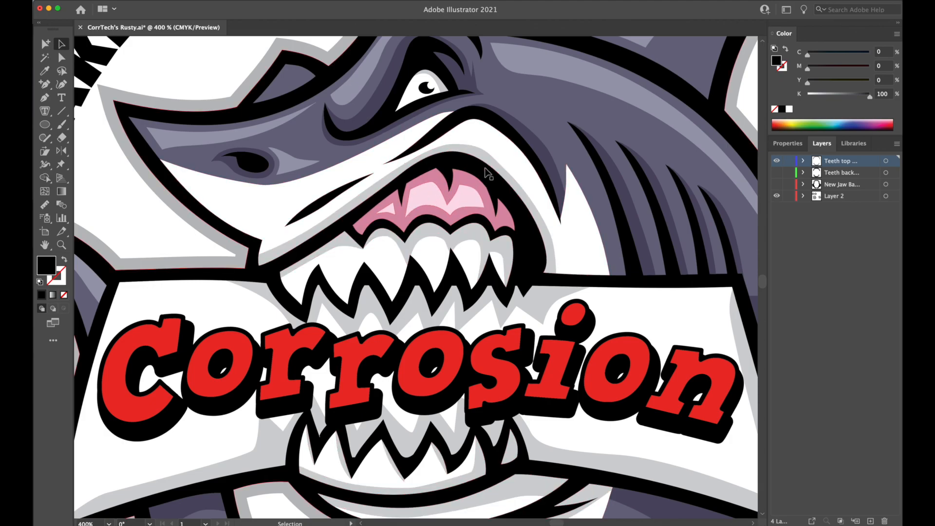
pyautogui.moveTo(555, 188); pyautogui.dragTo(566, 359)
pyautogui.scroll(15, 566, 359)
pyautogui.hscroll(-5, 570, 282)
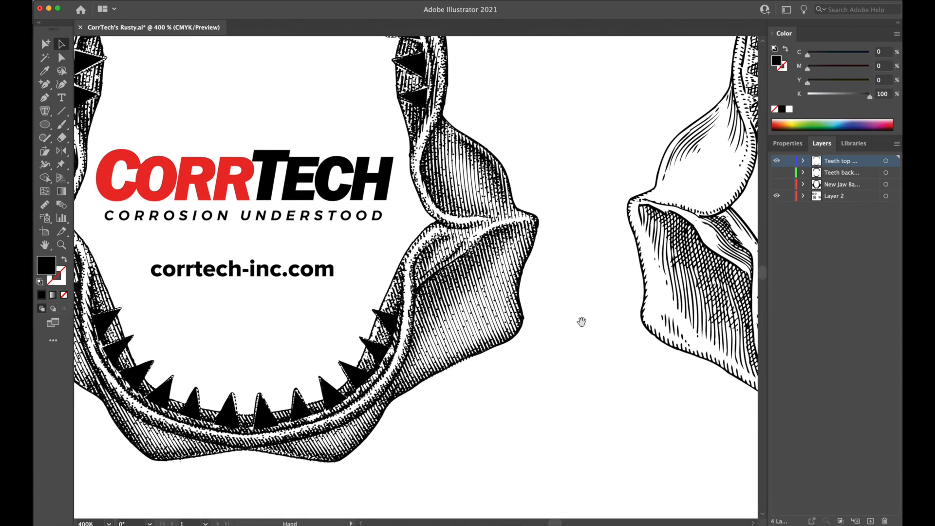
# Select all traced teeth of both jaws and fill them white by setting their black value to 0%.
pyautogui.click(536, 336)
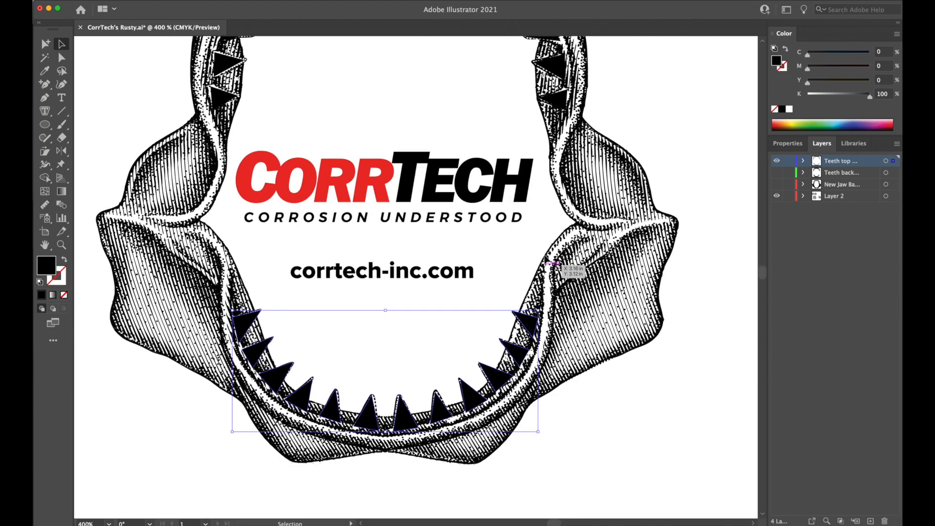
pyautogui.scroll(5, 574, 197)
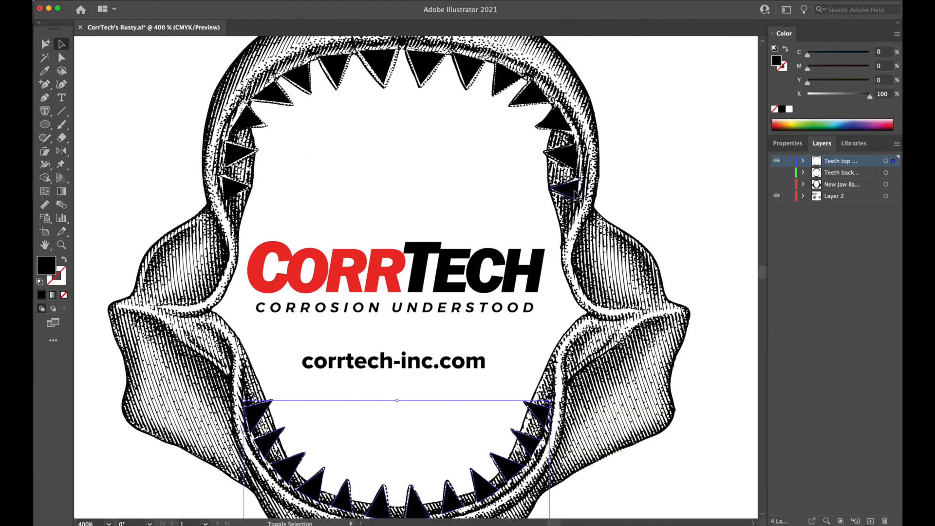
pyautogui.scroll(-20, 574, 198)
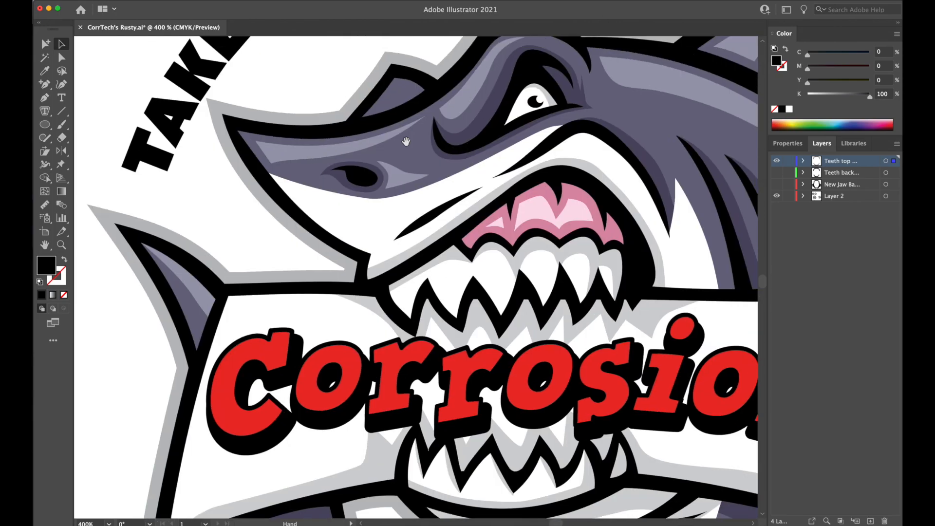
pyautogui.click(44, 71)
pyautogui.scroll(20, 574, 383)
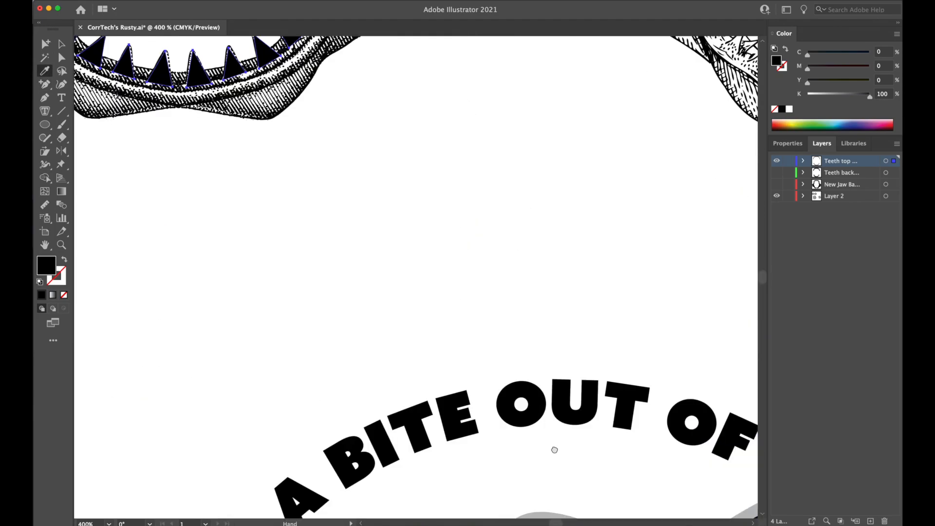
pyautogui.moveTo(535, 217); pyautogui.dragTo(675, 349)
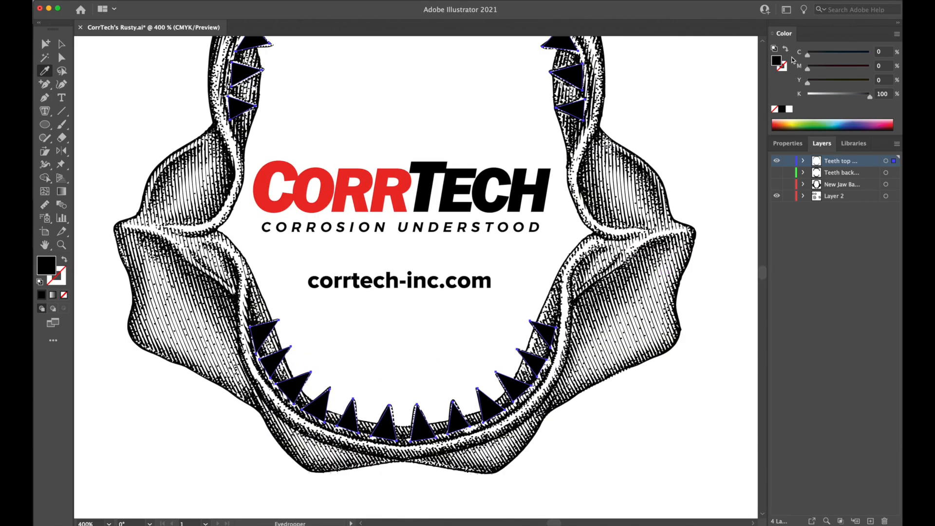
pyautogui.moveTo(870, 95); pyautogui.dragTo(785, 95)
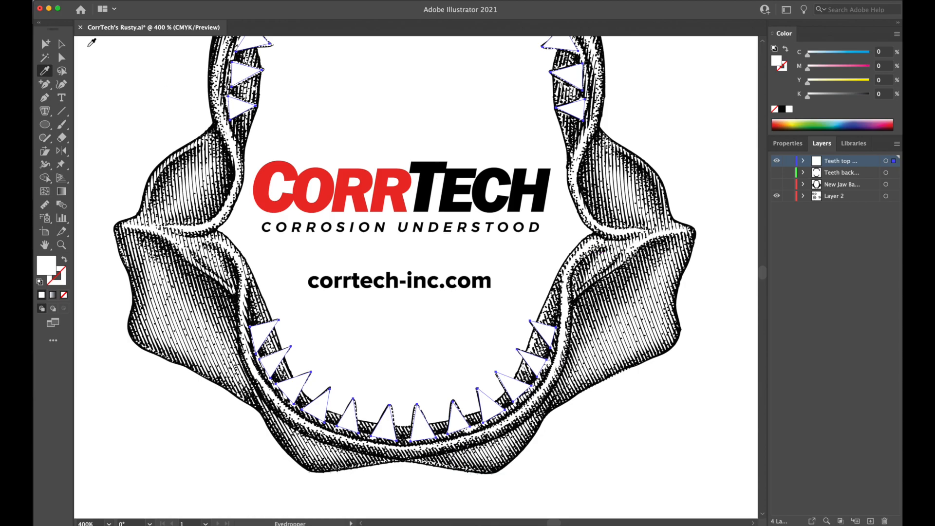
# Hide Layer 2, deselect the teeth, and show the new jaw base and the teeth back layers.
pyautogui.click(62, 44)
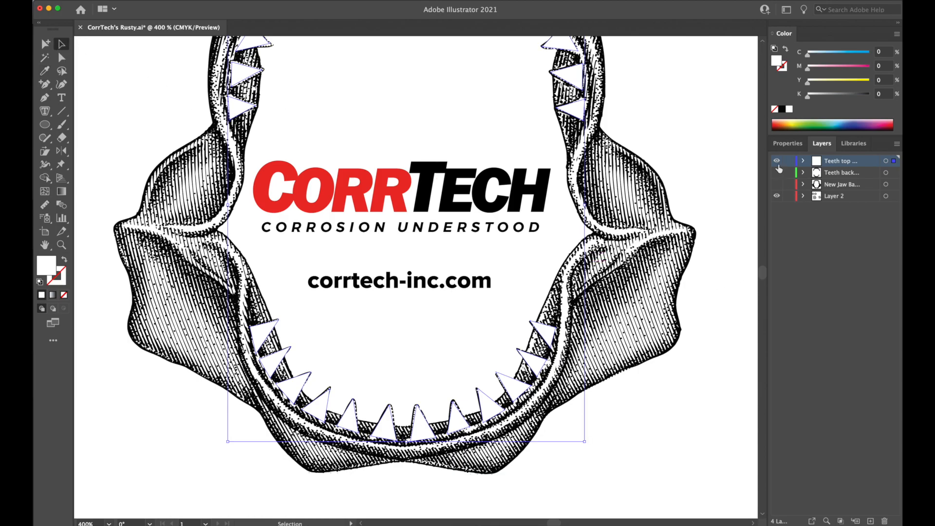
pyautogui.click(776, 196)
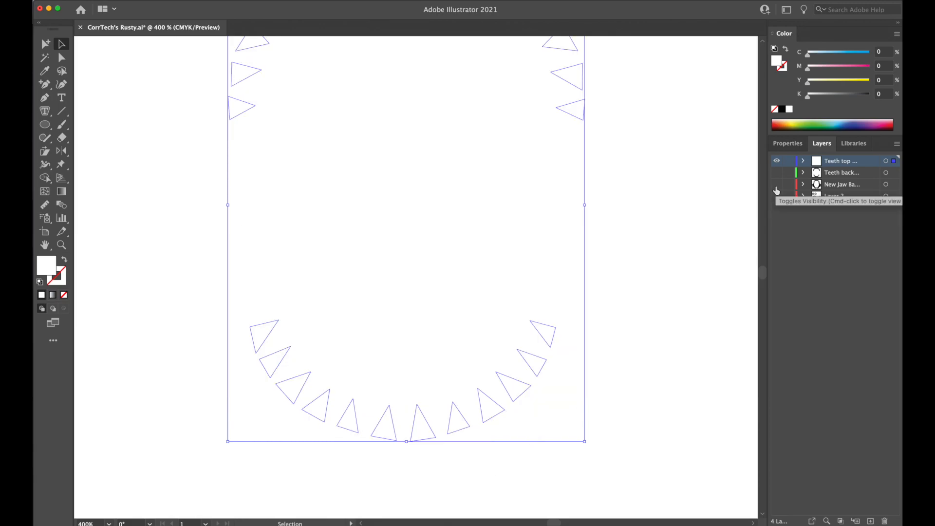
pyautogui.click(777, 185)
pyautogui.click(738, 177)
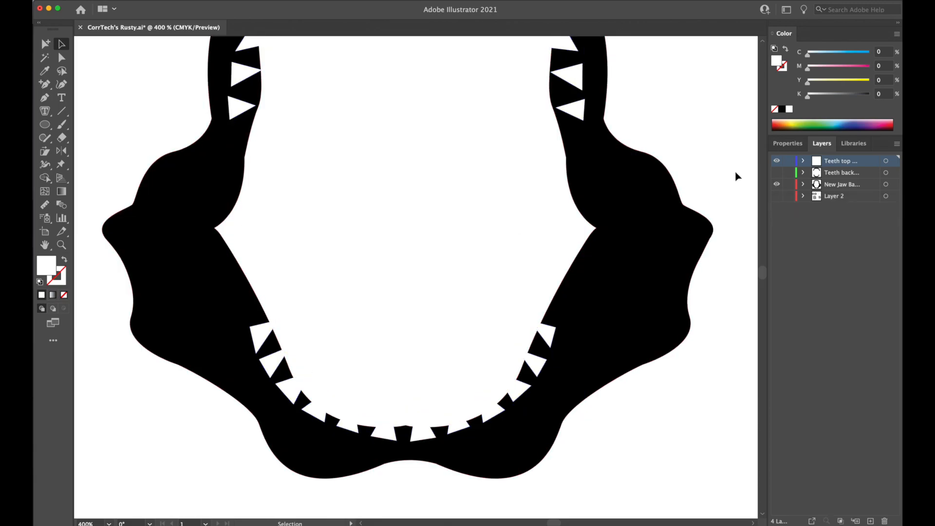
pyautogui.click(777, 173)
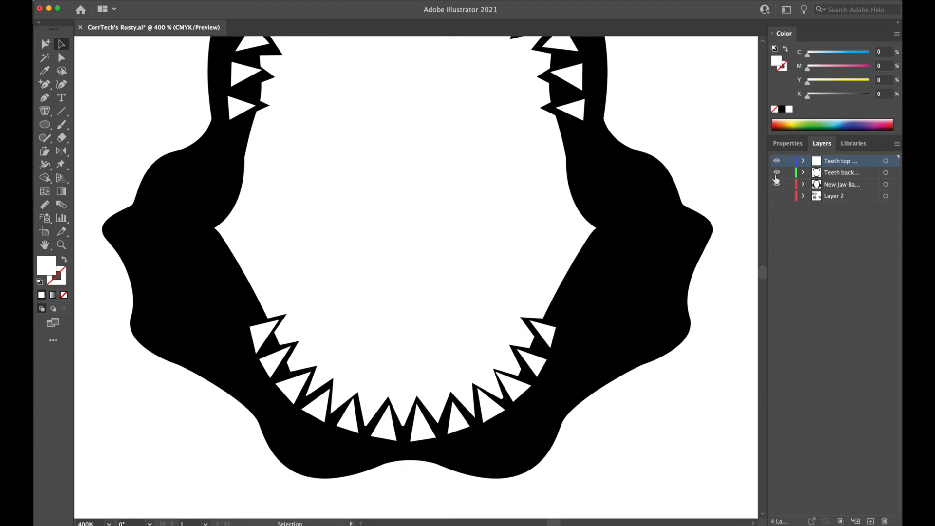
# Select both tooth backing shapes, show Layer 2 again, and fill them with the 20% black grey sampled from the banner's shading in the shark artwork.
pyautogui.click(540, 319)
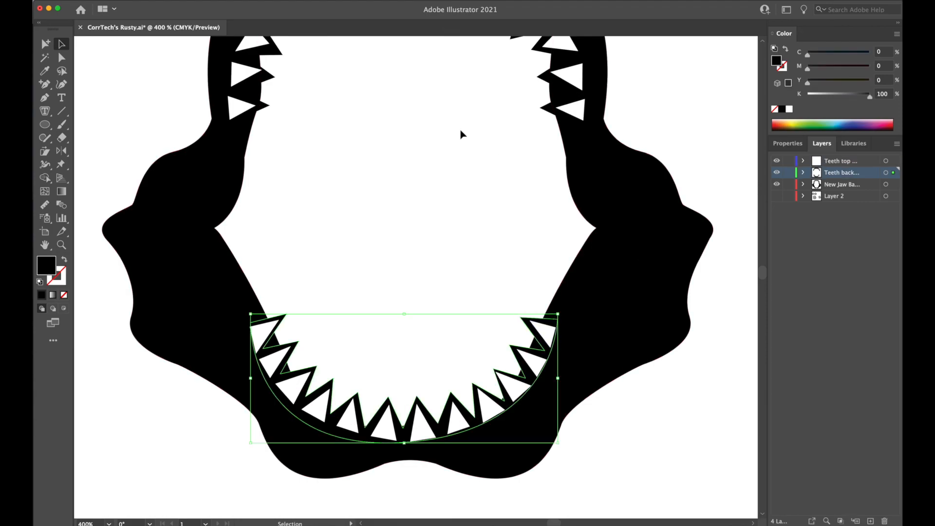
pyautogui.keyDown('shift'); pyautogui.click(272, 77); pyautogui.keyUp('shift')
pyautogui.moveTo(428, 349); pyautogui.dragTo(419, 143)
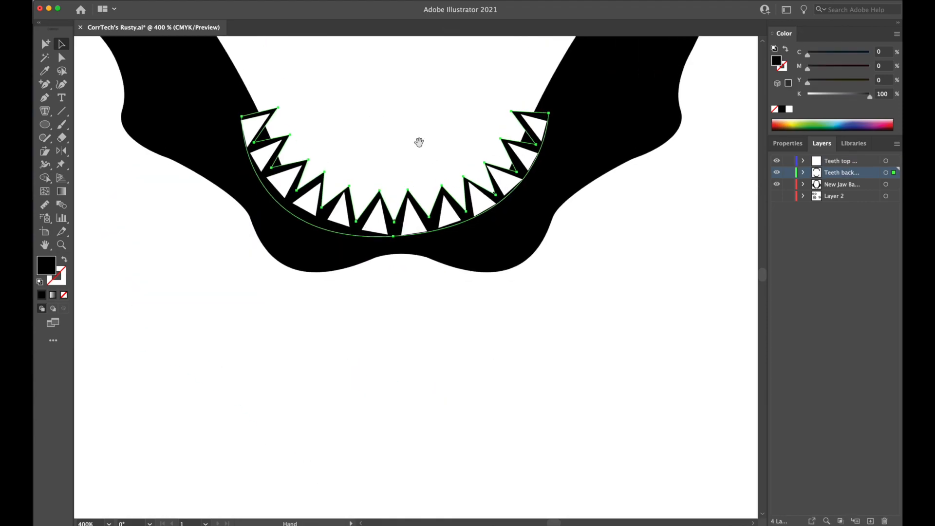
pyautogui.scroll(-10, 419, 142)
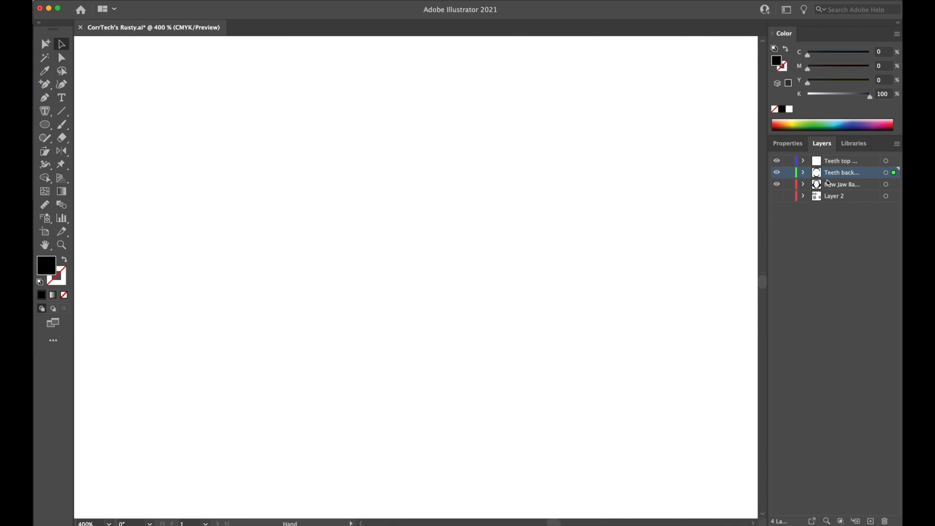
pyautogui.click(777, 196)
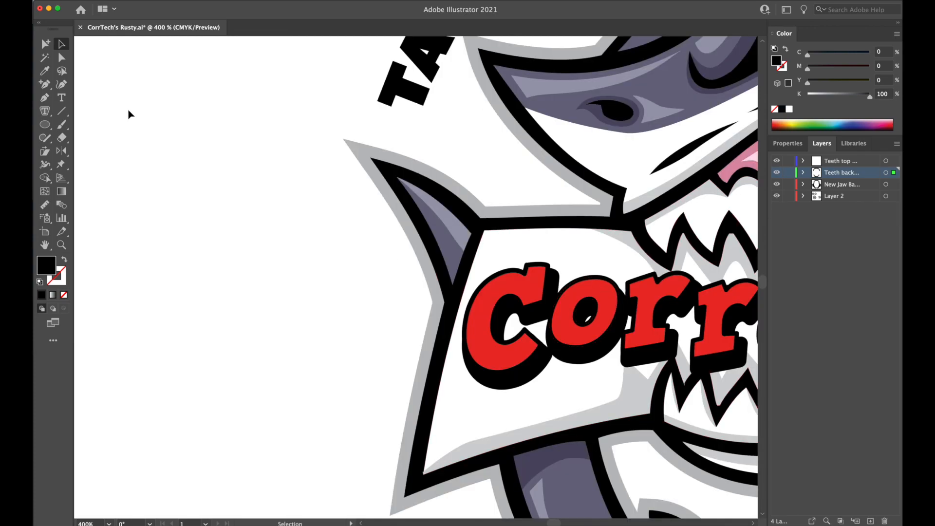
pyautogui.click(44, 72)
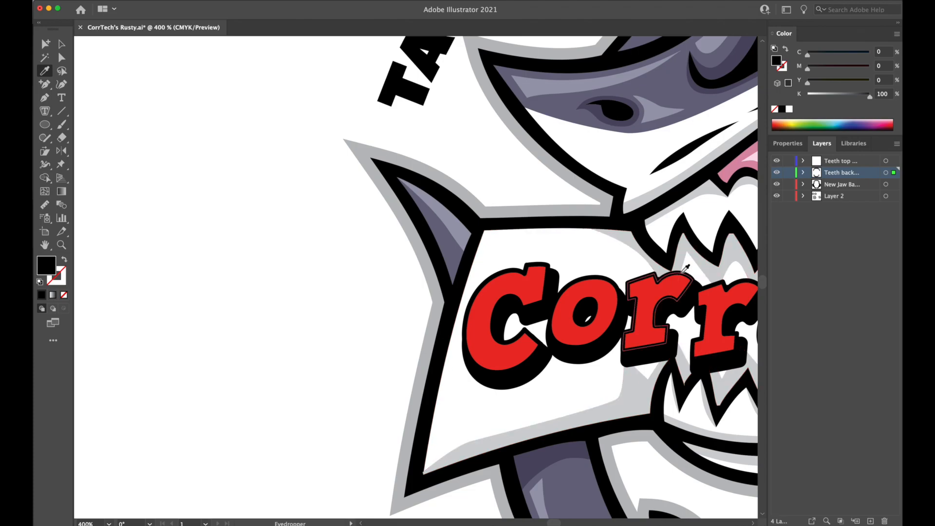
pyautogui.moveTo(604, 266); pyautogui.dragTo(327, 222)
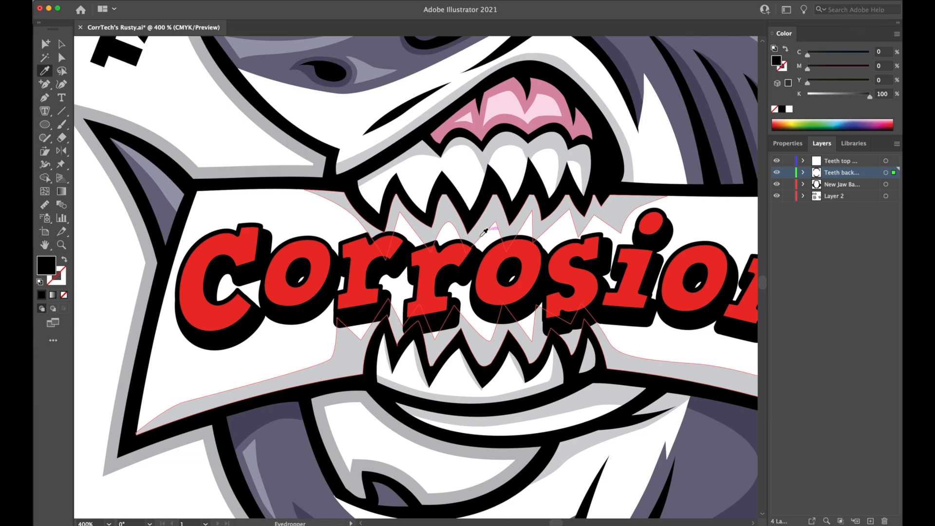
pyautogui.click(489, 221)
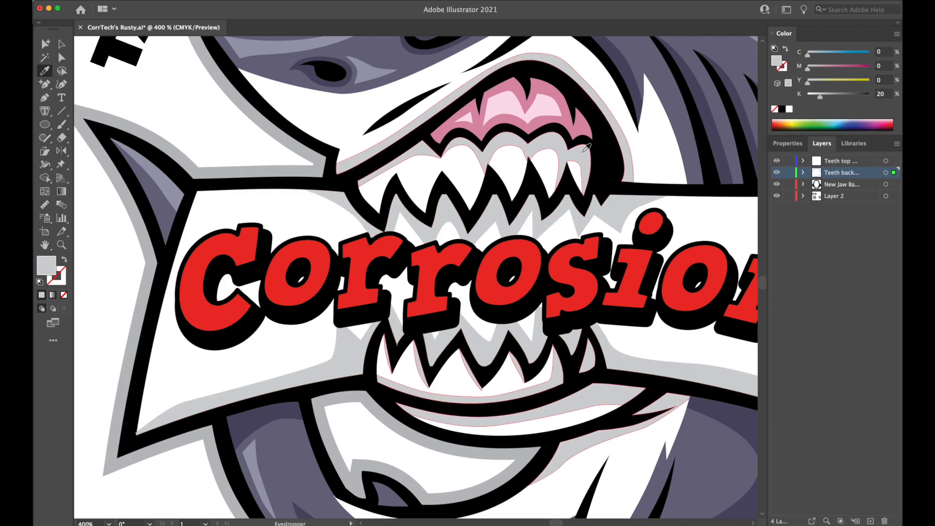
# Deselect the tooth backing shapes and review the recoloured teeth across the whole jaw.
pyautogui.moveTo(581, 167); pyautogui.dragTo(592, 414)
pyautogui.moveTo(532, 187); pyautogui.dragTo(599, 422)
pyautogui.moveTo(537, 224); pyautogui.dragTo(611, 362)
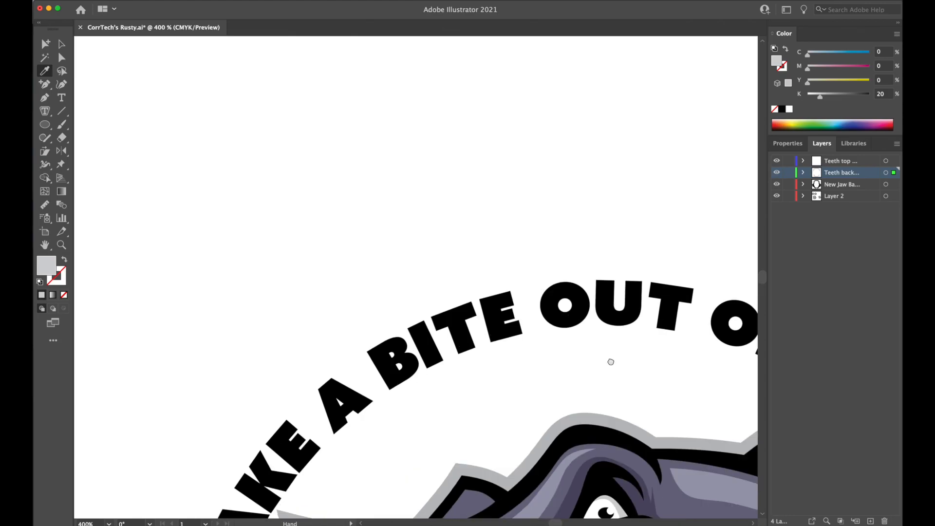
pyautogui.moveTo(490, 186); pyautogui.dragTo(612, 391)
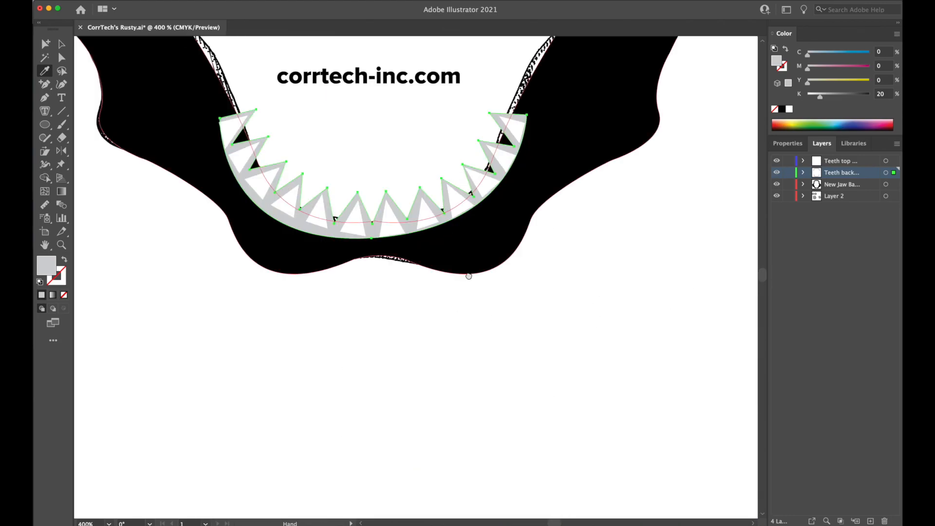
pyautogui.moveTo(466, 271); pyautogui.dragTo(541, 441)
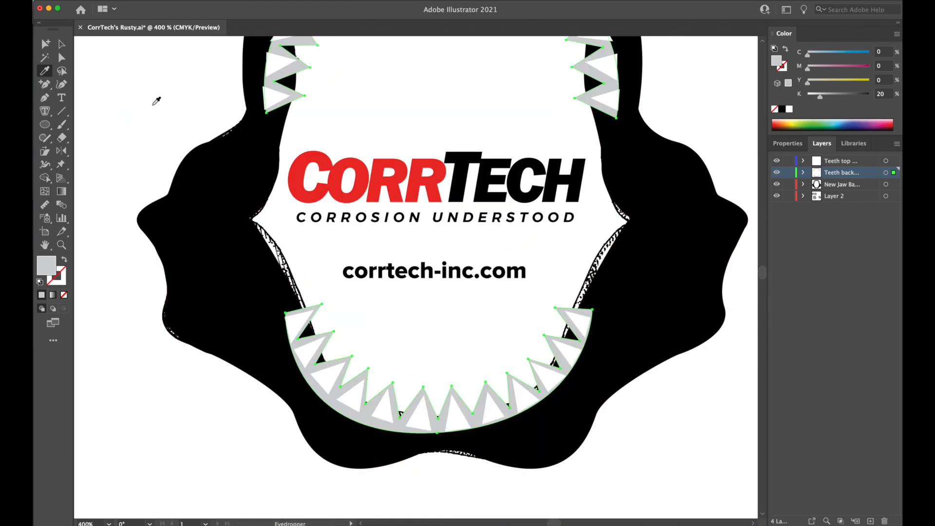
pyautogui.click(61, 44)
pyautogui.click(141, 71)
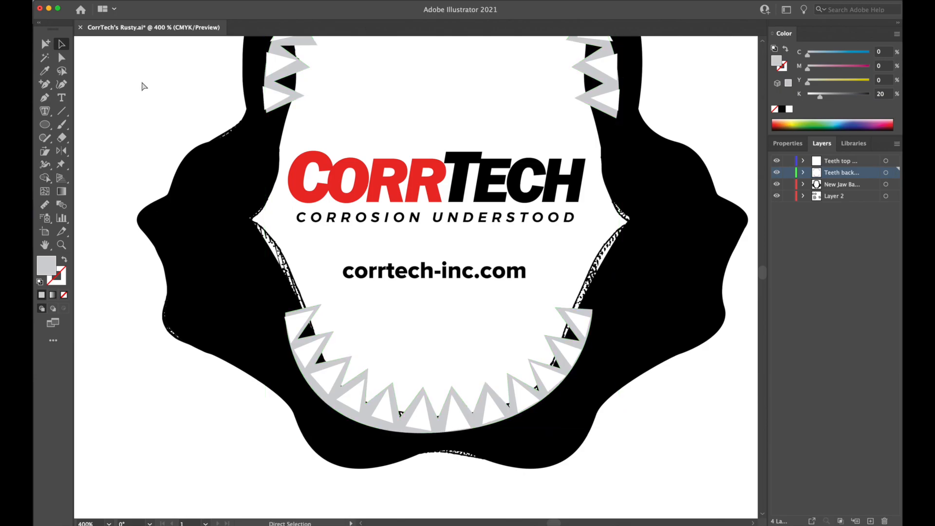
pyautogui.press('super+minus')
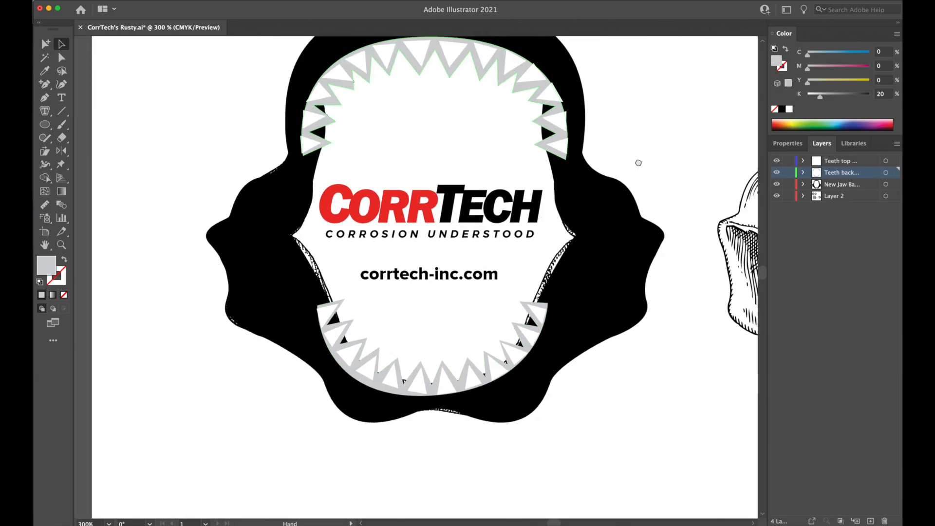
pyautogui.moveTo(659, 94); pyautogui.dragTo(639, 163)
pyautogui.moveTo(641, 431); pyautogui.dragTo(657, 403)
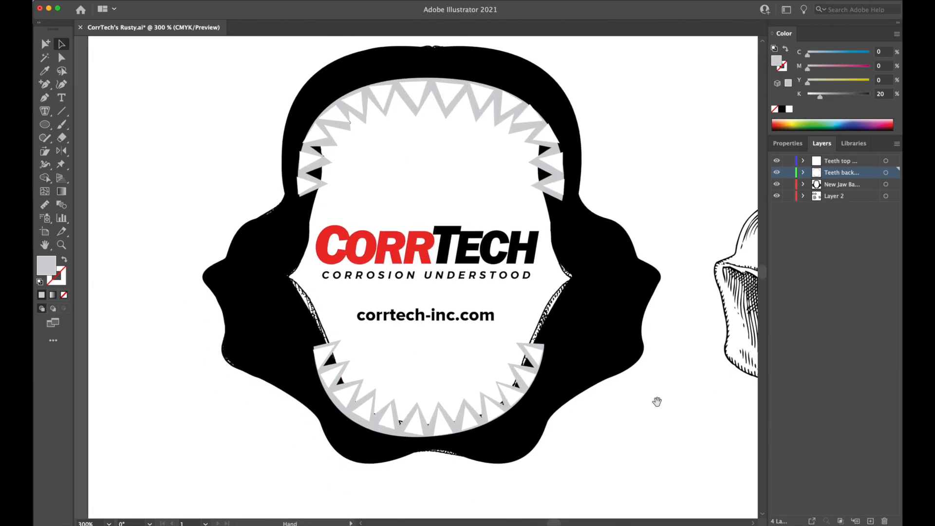
pyautogui.press('super+minus')
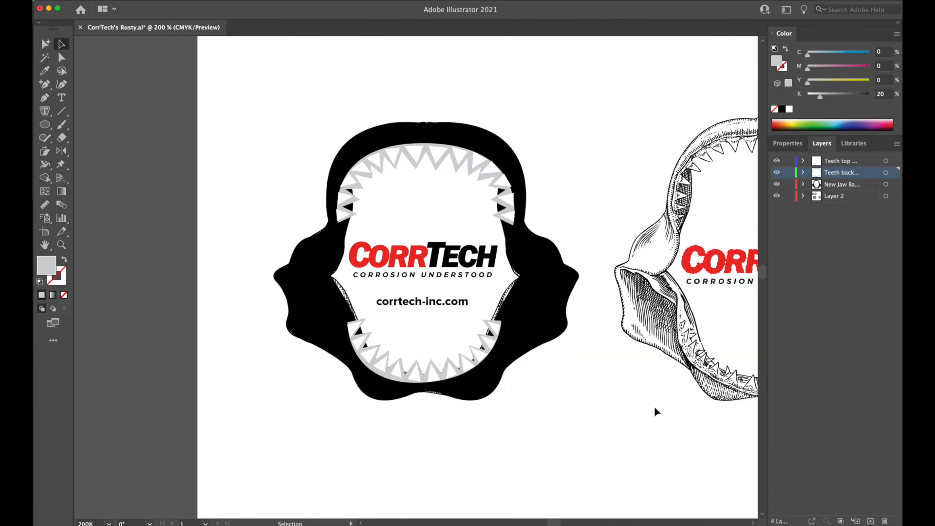
# Select the new jaw base shape and fill it with the 30% black grey sampled from the shark artwork's outer outline.
pyautogui.click(559, 311)
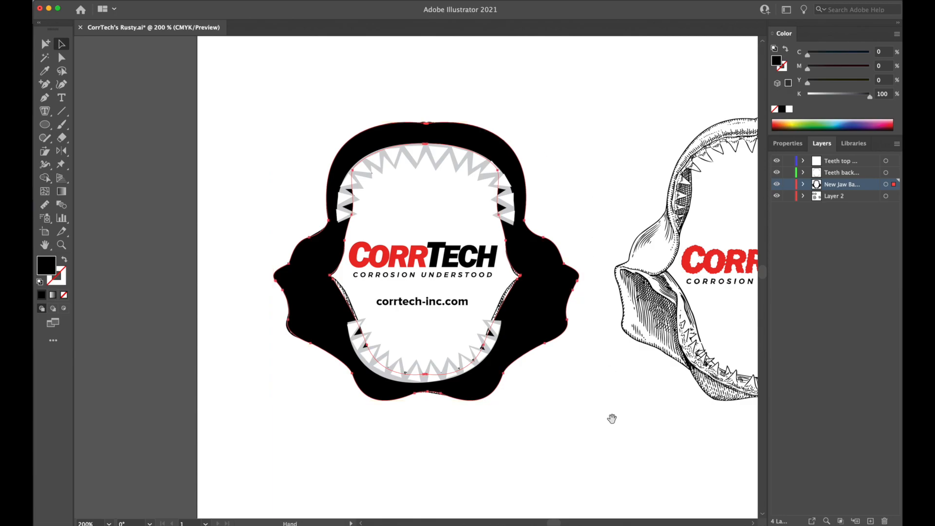
pyautogui.scroll(-2, 585, 393)
pyautogui.hscroll(2, 585, 393)
pyautogui.press('space')
pyautogui.moveTo(587, 374); pyautogui.dragTo(559, 178)
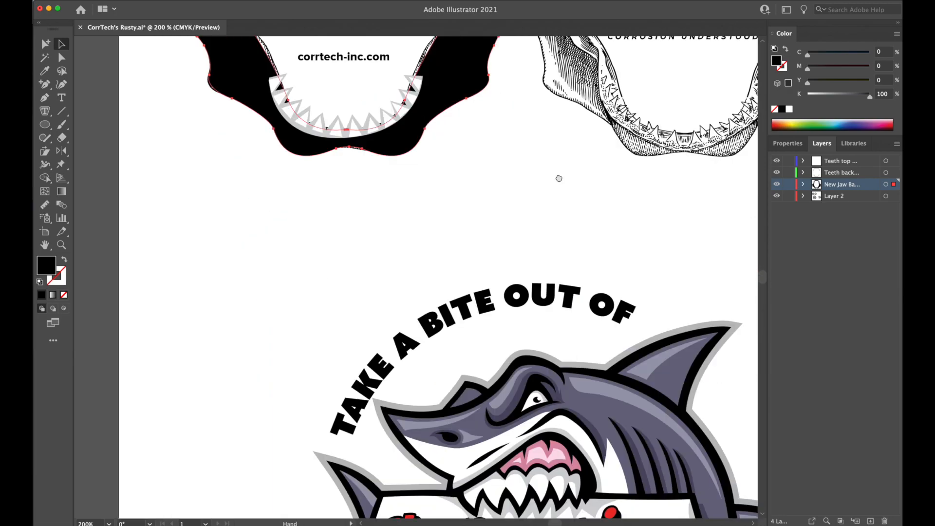
pyautogui.moveTo(566, 313); pyautogui.dragTo(590, 351)
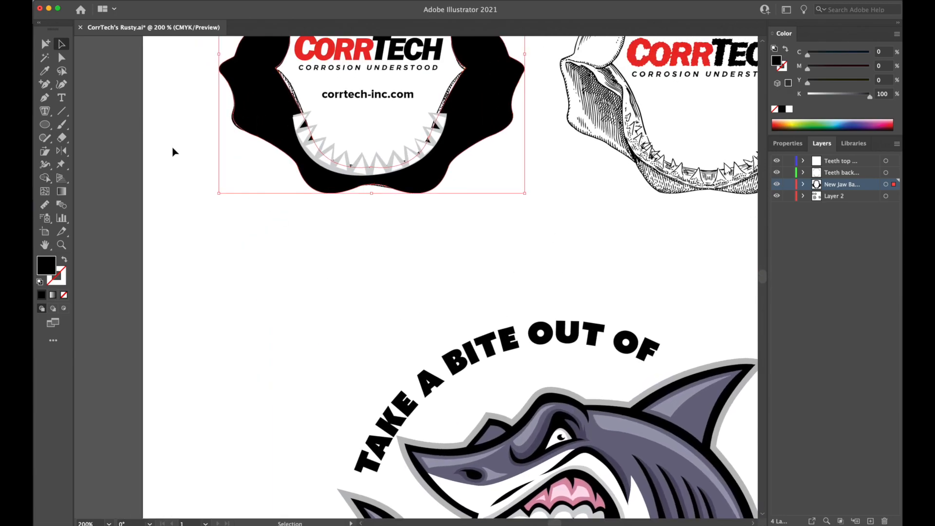
pyautogui.click(44, 71)
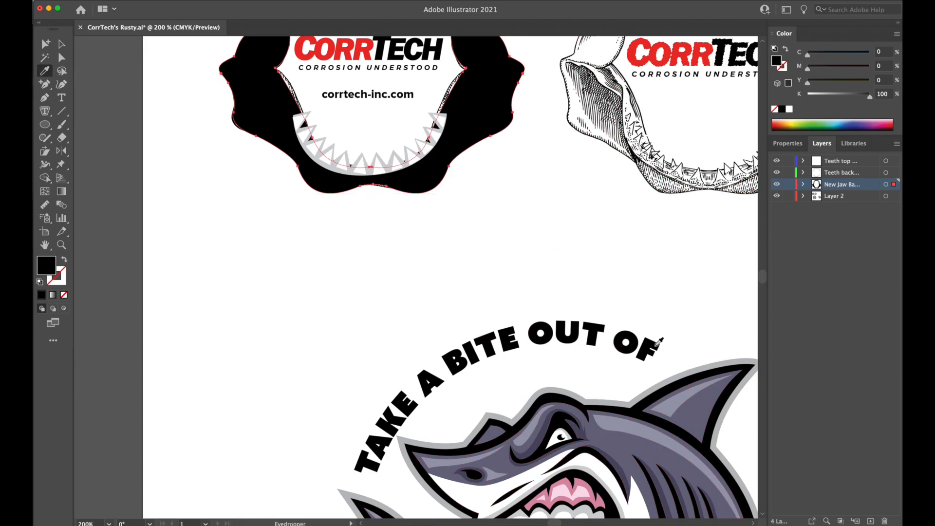
pyautogui.click(508, 417)
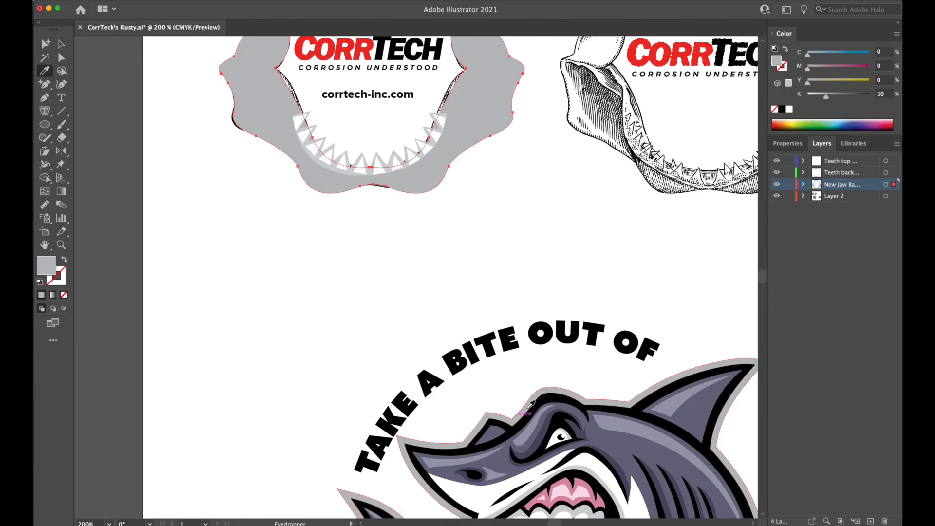
# Select both tooth backing shapes and try filling them with the gum pink sampled from the shark's mouth.
pyautogui.moveTo(595, 324); pyautogui.dragTo(536, 78)
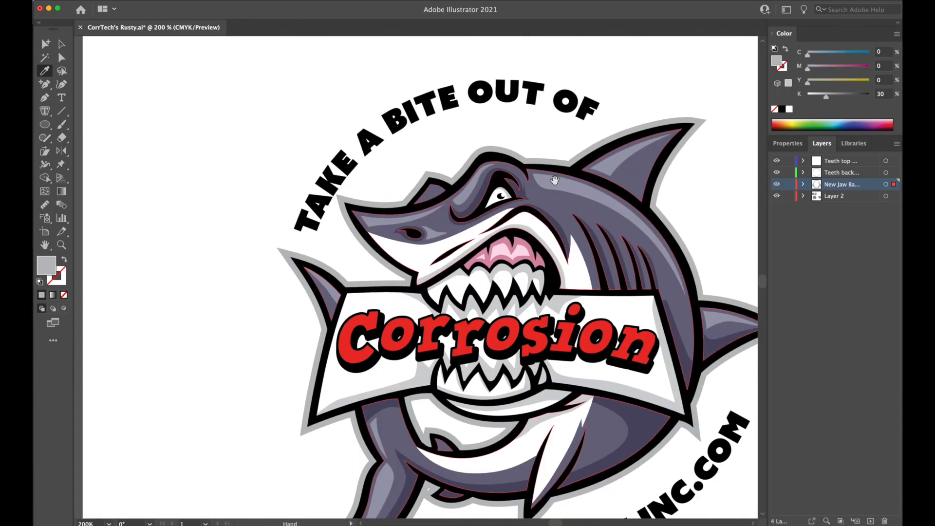
pyautogui.moveTo(510, 206); pyautogui.dragTo(552, 384)
pyautogui.moveTo(489, 218); pyautogui.dragTo(547, 359)
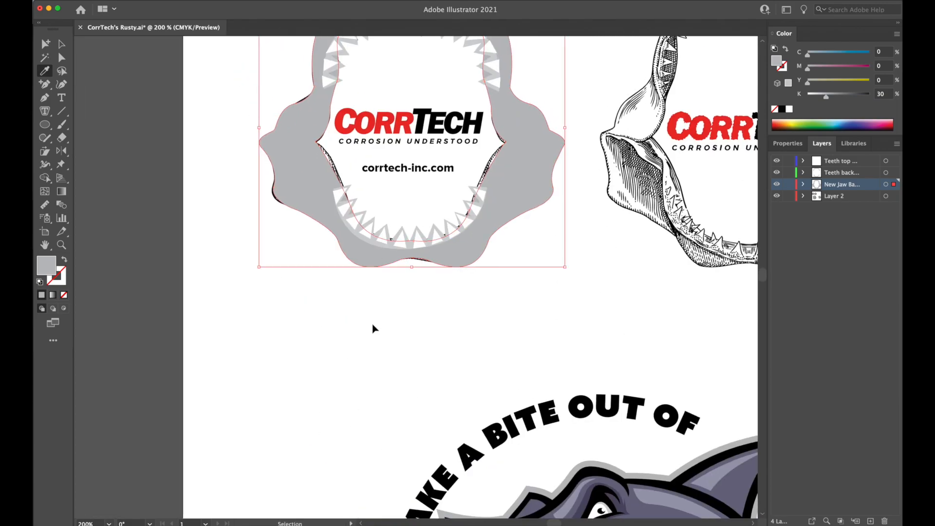
pyautogui.keyDown('super'); pyautogui.click(363, 240); pyautogui.keyUp('super')
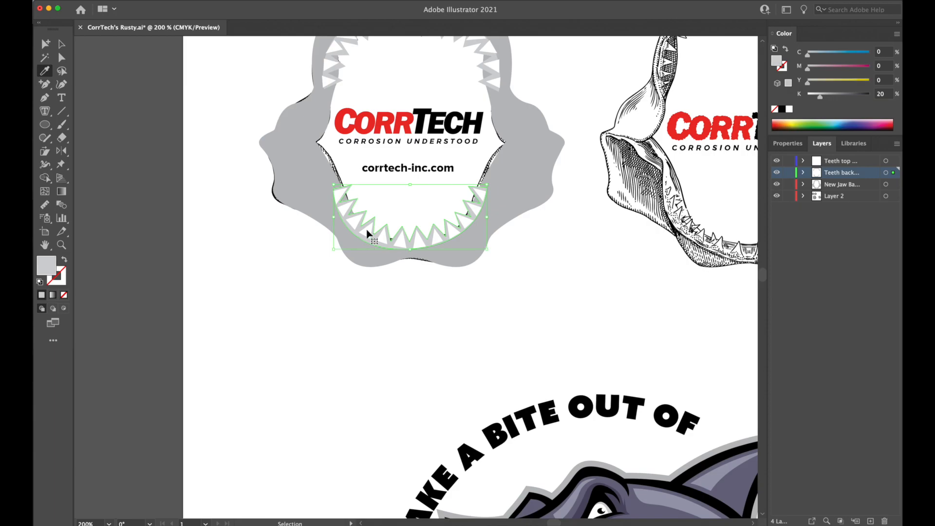
pyautogui.keyDown('shift'); pyautogui.keyDown('super'); pyautogui.click(337, 71); pyautogui.keyUp('super'); pyautogui.keyUp('shift')
pyautogui.moveTo(567, 406); pyautogui.dragTo(514, 176)
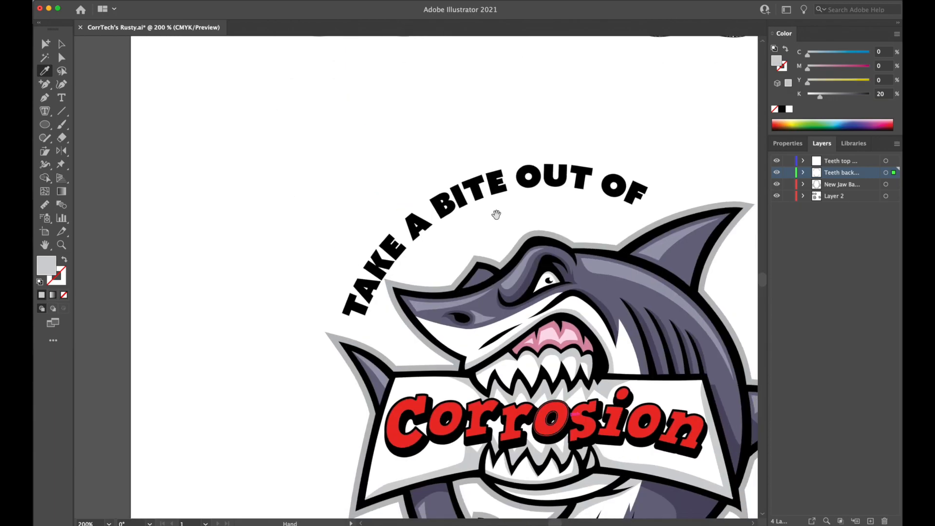
pyautogui.click(570, 321)
pyautogui.moveTo(583, 138); pyautogui.dragTo(581, 391)
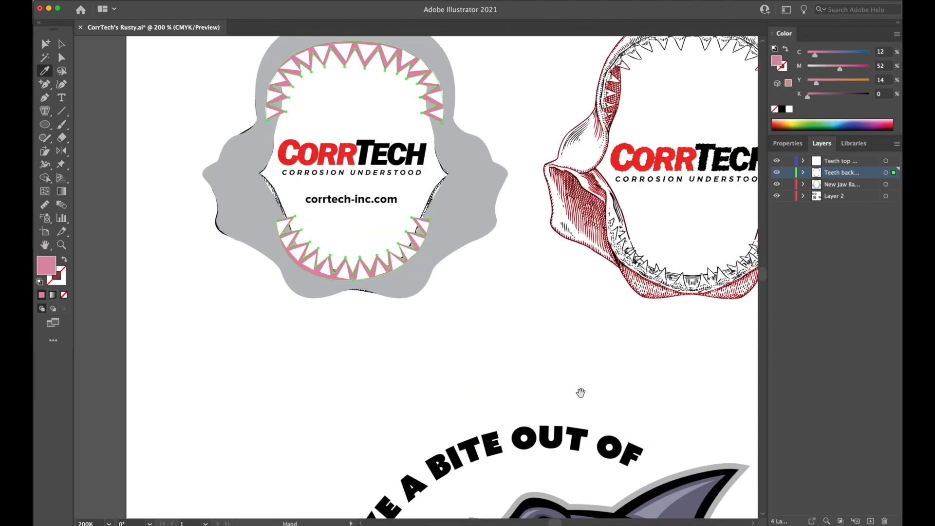
# Recolour the tooth backing shapes to a slate blue of 27% cyan, 14% magenta, 4% yellow and 57% black.
pyautogui.click(486, 205)
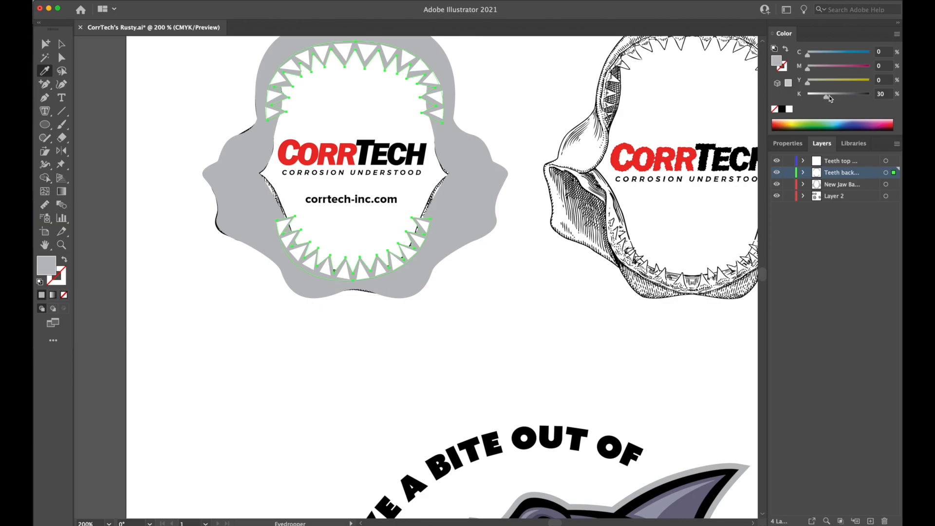
pyautogui.moveTo(830, 96); pyautogui.dragTo(851, 97)
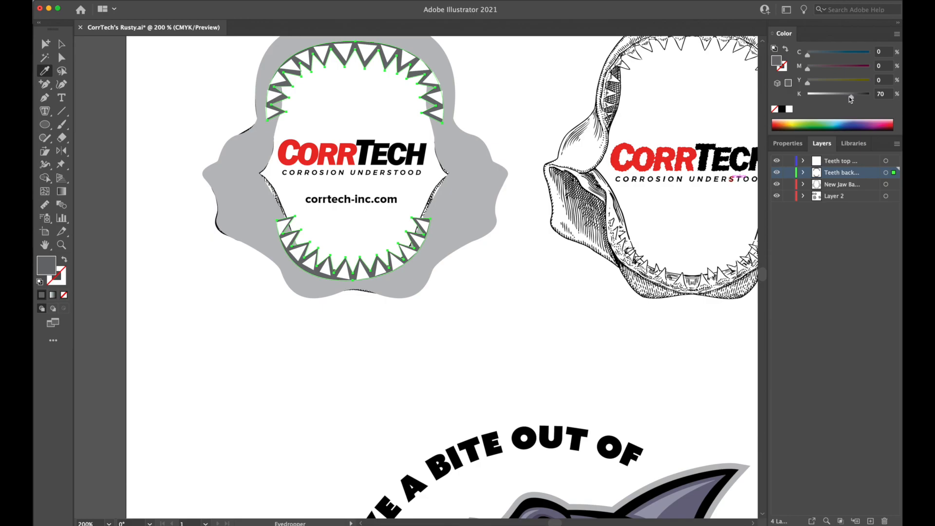
pyautogui.moveTo(831, 52); pyautogui.dragTo(824, 54)
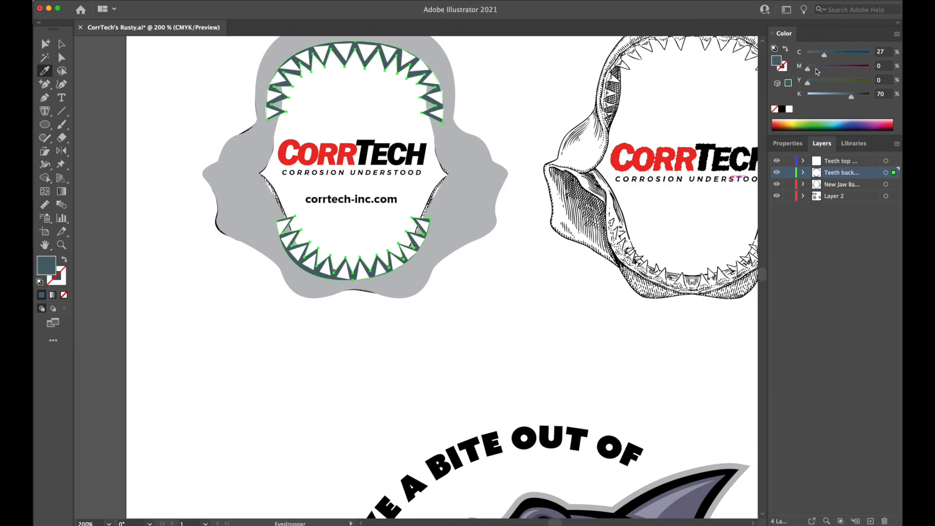
pyautogui.click(816, 69)
pyautogui.click(808, 84)
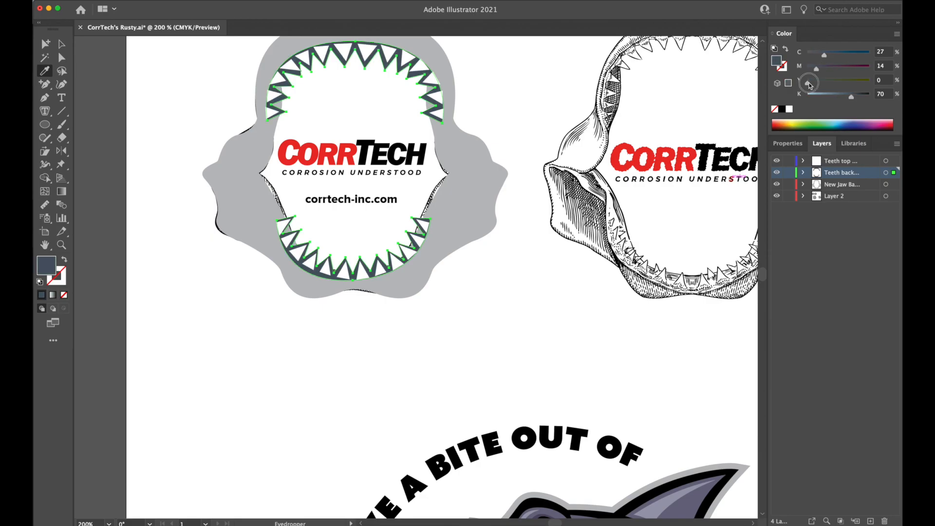
pyautogui.moveTo(809, 85); pyautogui.dragTo(813, 85)
pyautogui.click(844, 95)
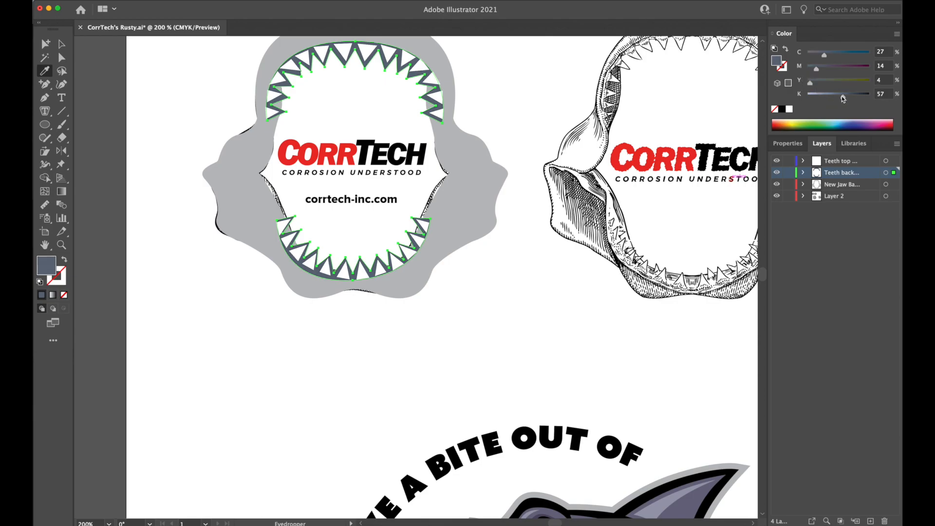
# Deselect the tooth backing shapes and review the recoloured teeth against the jaw at different magnifications.
pyautogui.press('super+shift+a')
pyautogui.press('super+minus')
pyautogui.press('super+minus')
pyautogui.press('super+minus')
pyautogui.press('super+equal')
pyautogui.press('super+equal')
pyautogui.press('super+equal')
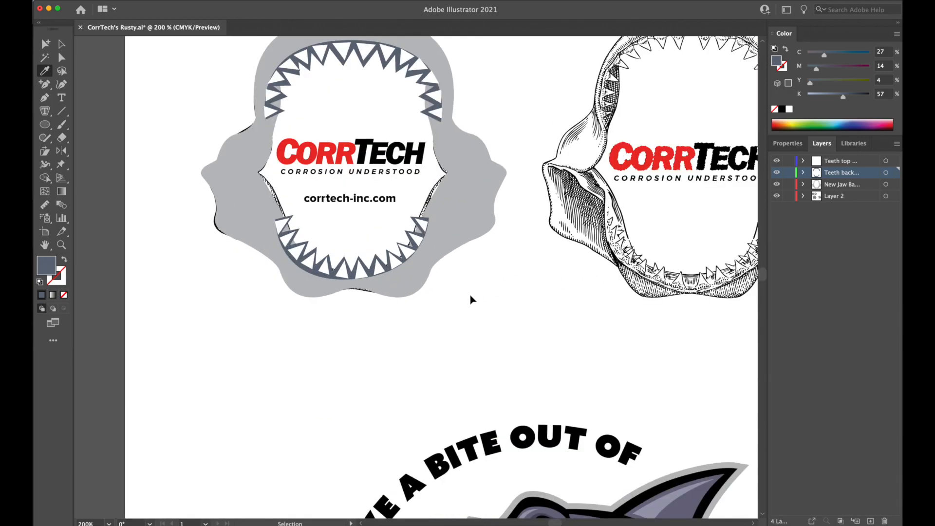
pyautogui.press('super+minus')
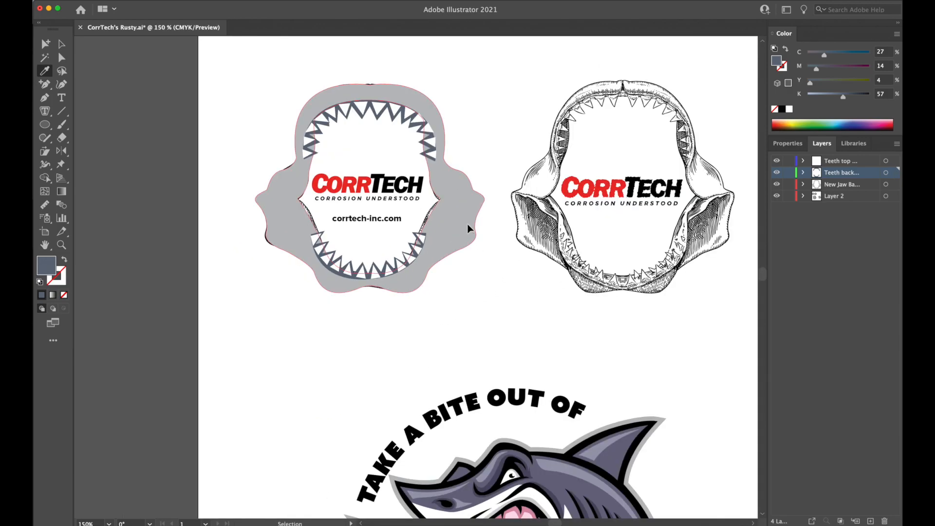
# Try the shark's body purple-grey and the gum pink as fills on the jaw base, undoing each one.
pyautogui.keyDown('super'); pyautogui.click(468, 229); pyautogui.keyUp('super')
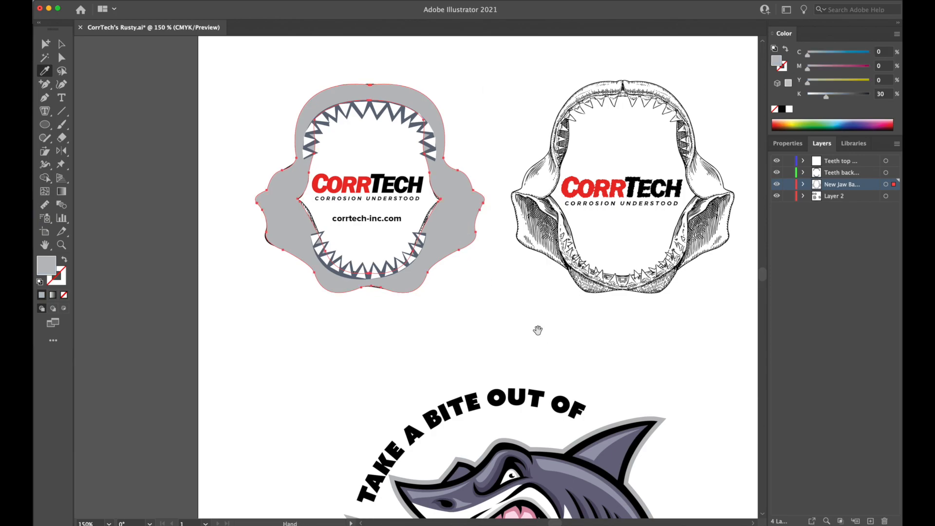
pyautogui.moveTo(536, 330); pyautogui.dragTo(559, 301)
pyautogui.scroll(-5, 575, 301)
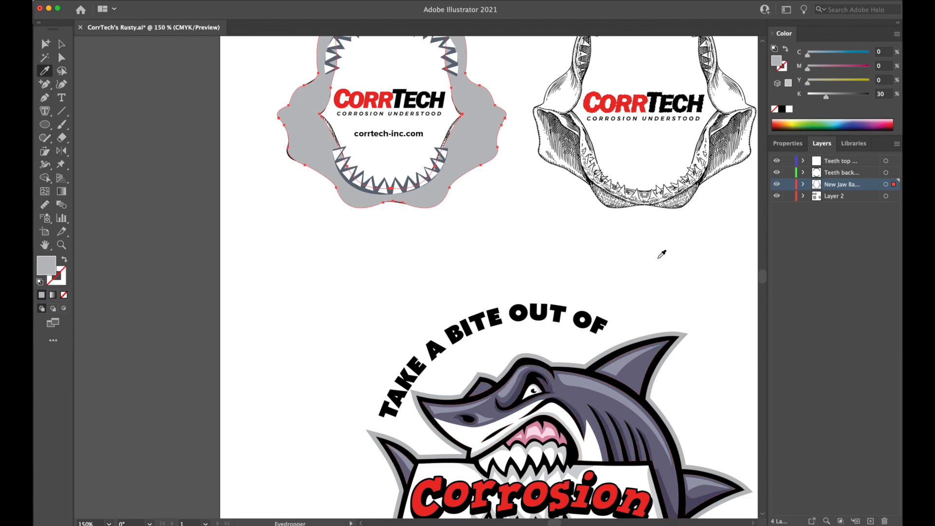
pyautogui.click(645, 372)
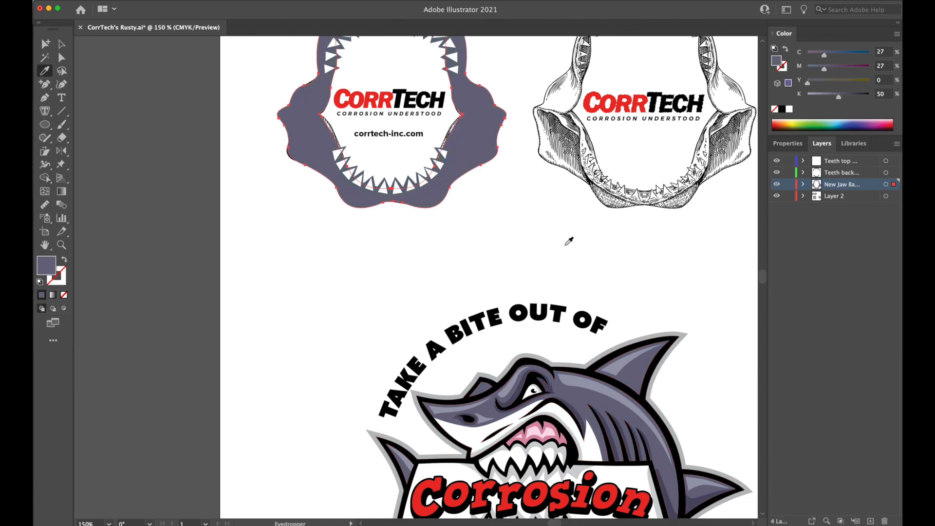
pyautogui.press('super+z')
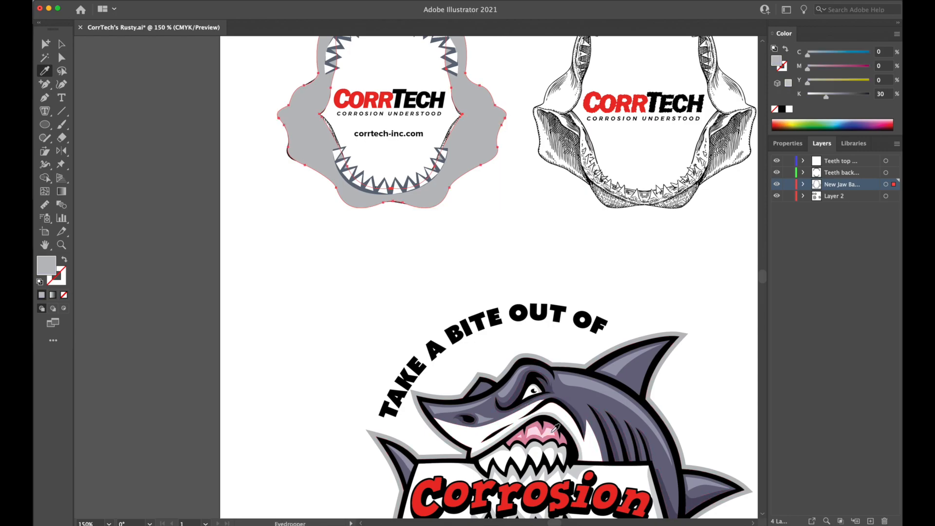
pyautogui.click(551, 420)
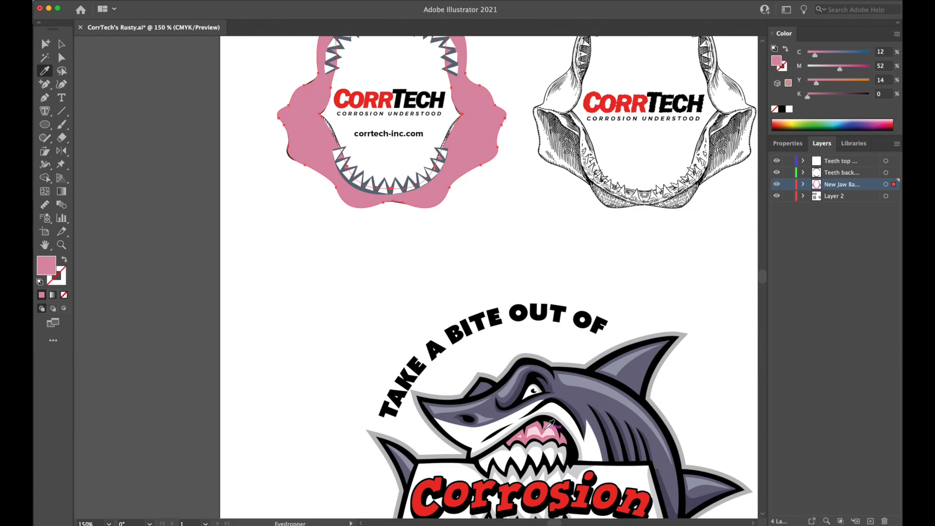
pyautogui.press('super+z')
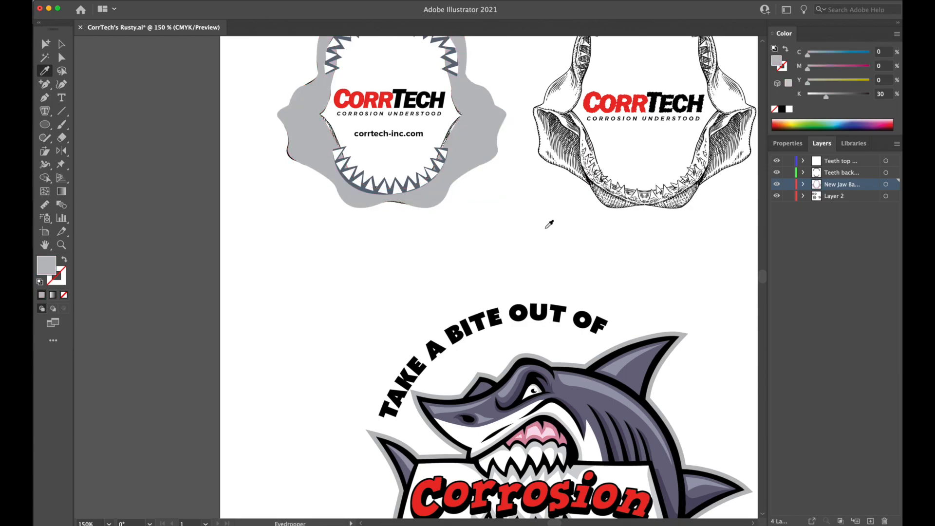
# Compare the redrawn jaw on its own and beside the original artwork by hiding and showing Layer 2.
pyautogui.press('space')
pyautogui.moveTo(553, 220); pyautogui.dragTo(540, 276)
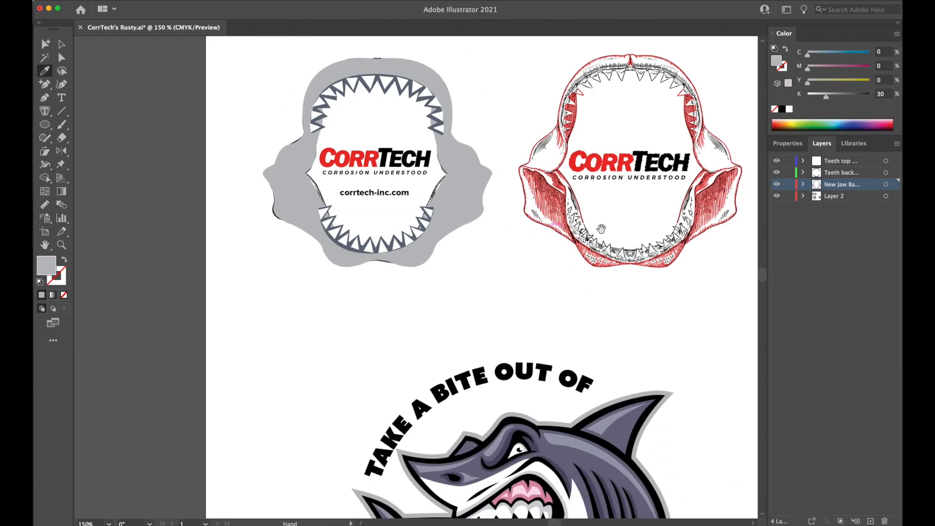
pyautogui.click(777, 197)
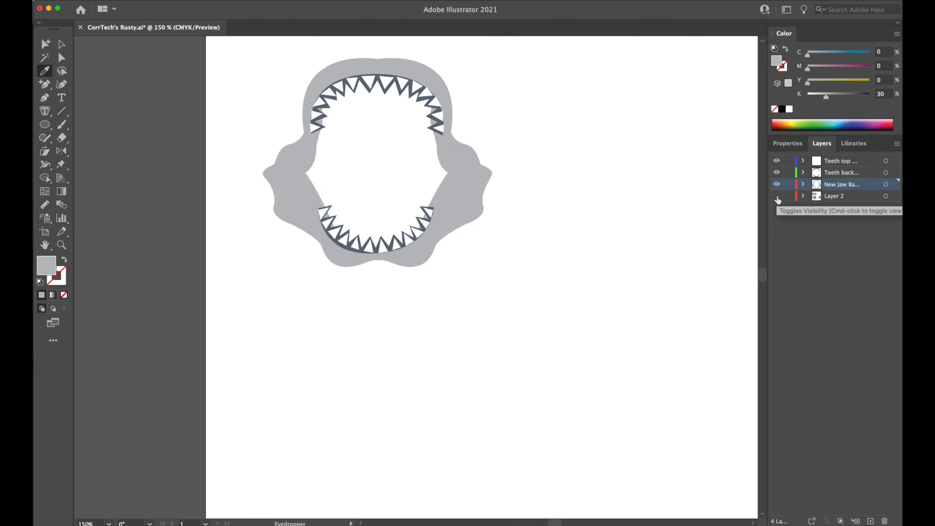
pyautogui.press('super+minus')
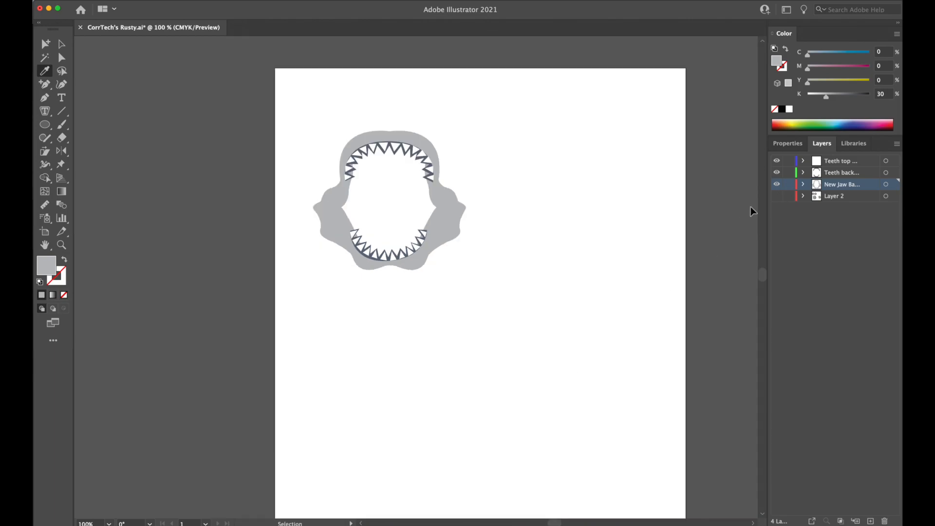
pyautogui.press('super+minus')
pyautogui.moveTo(634, 303); pyautogui.dragTo(629, 217)
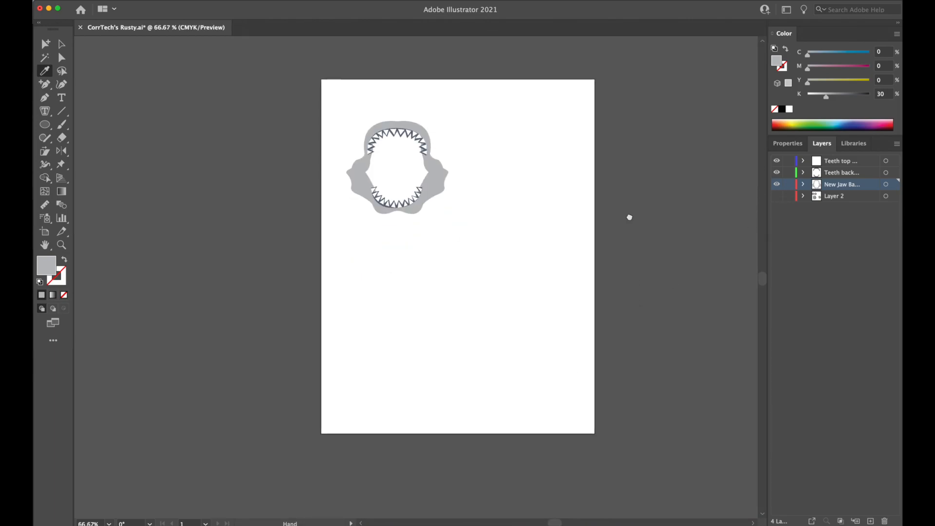
pyautogui.click(777, 196)
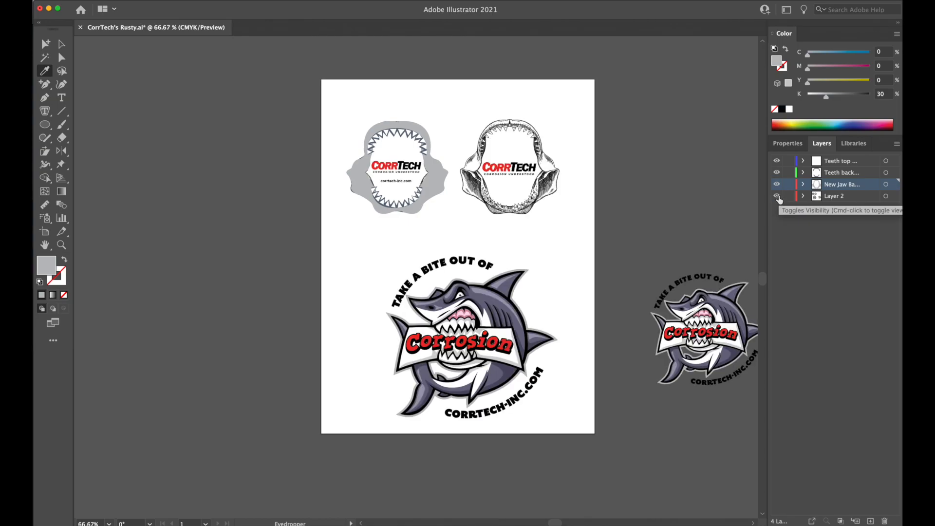
pyautogui.click(778, 197)
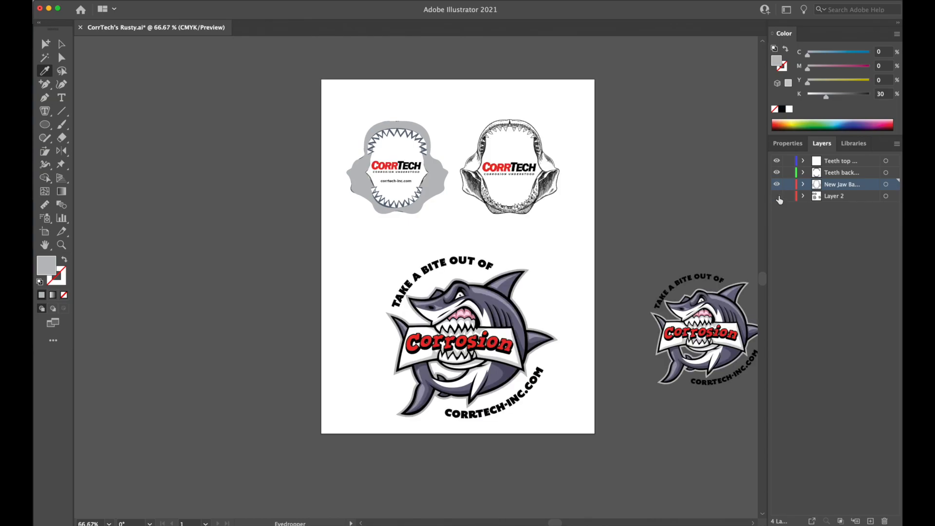
pyautogui.click(778, 197)
# Deselect the new jaw base by hiding and showing its layer, and hide Layer 2 to isolate the redrawn jaw.
pyautogui.press('super+=')
pyautogui.press('super+=')
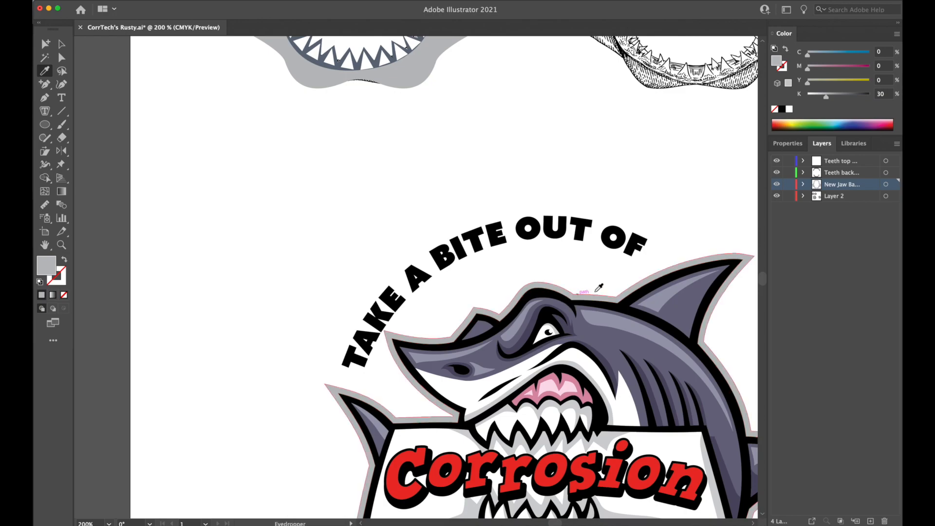
pyautogui.moveTo(510, 254); pyautogui.dragTo(419, 196)
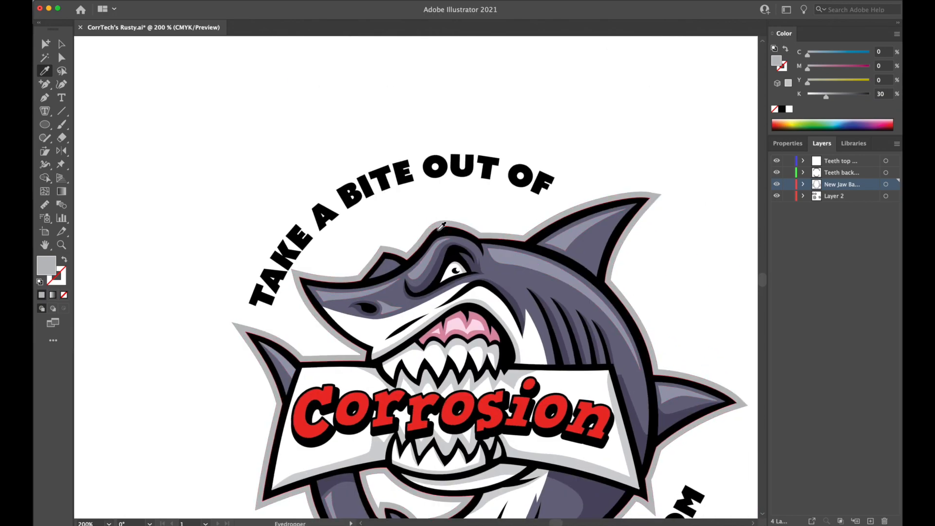
pyautogui.moveTo(465, 222)
pyautogui.mouseDown()
pyautogui.moveTo(522, 361)
pyautogui.moveTo(466, 113)
pyautogui.moveTo(486, 288)
pyautogui.mouseUp()
pyautogui.moveTo(489, 241); pyautogui.dragTo(501, 361)
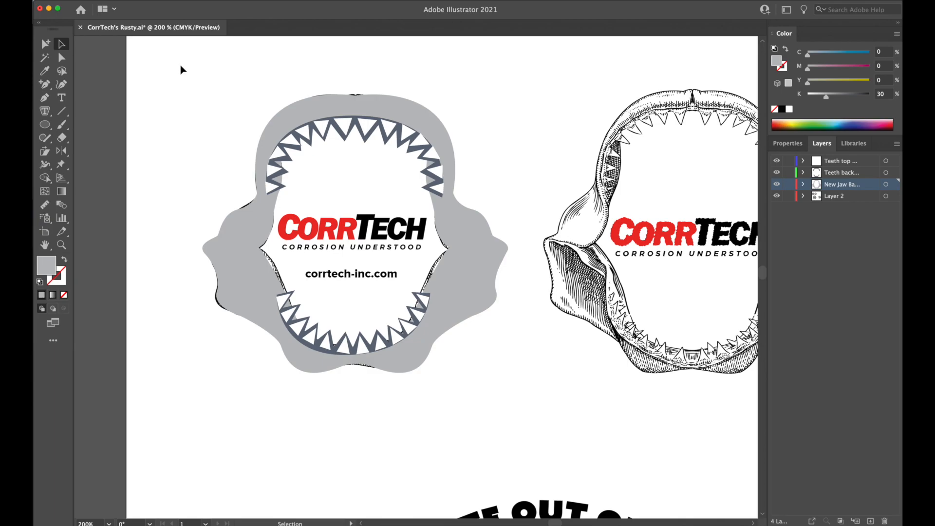
pyautogui.click(315, 101)
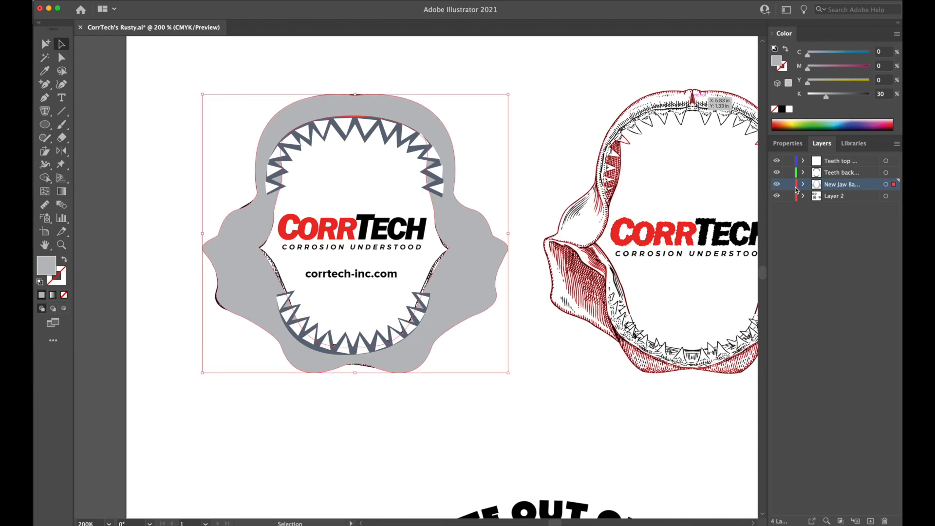
pyautogui.click(777, 186)
pyautogui.click(777, 185)
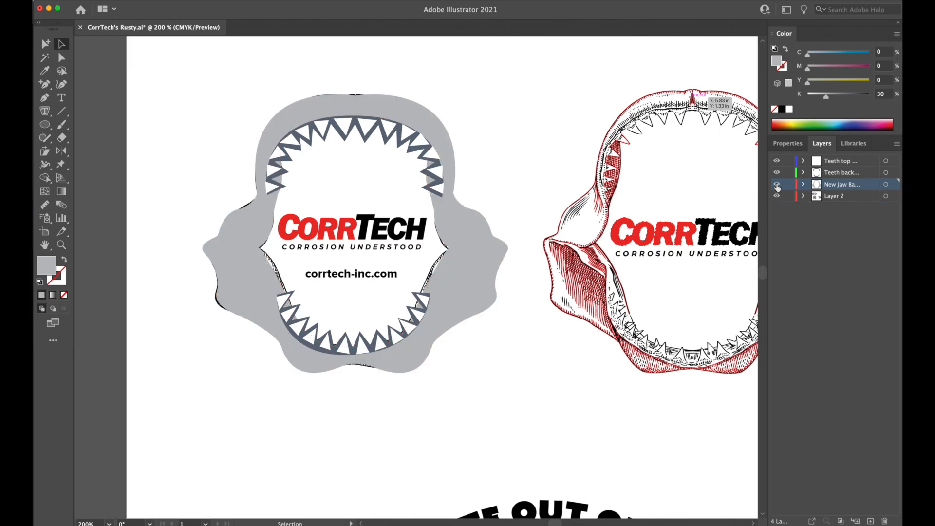
pyautogui.click(777, 197)
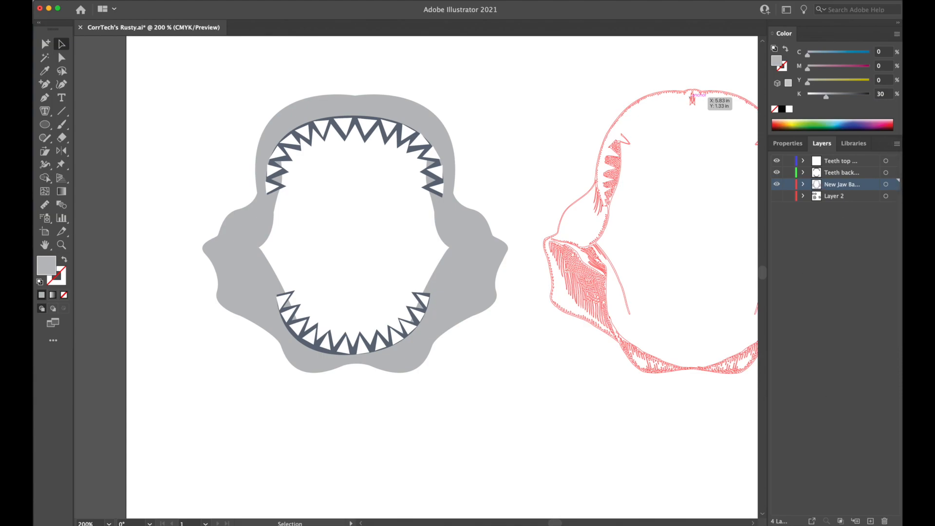
# Add a new layer named Black bkrd and place it directly beneath the new jaw base layer.
pyautogui.click(870, 521)
pyautogui.doubleClick(841, 185)
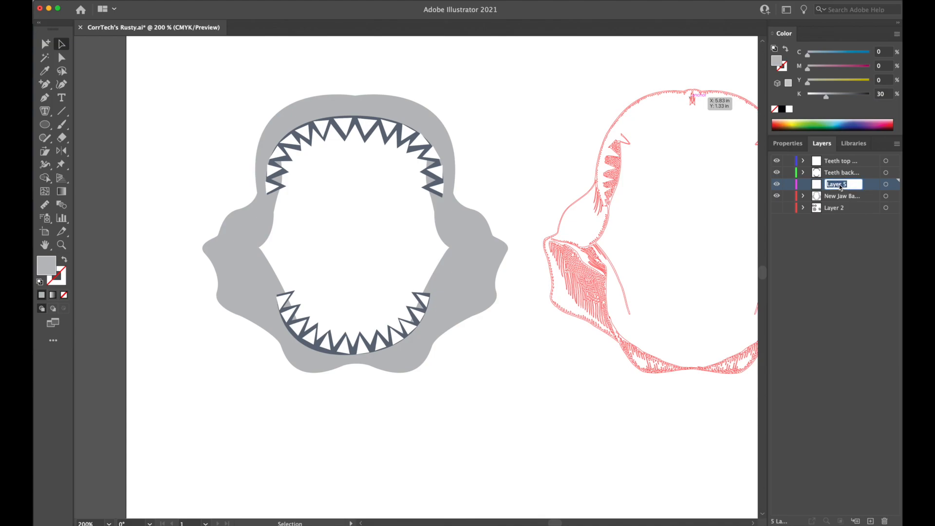
pyautogui.write('Black bkrd')
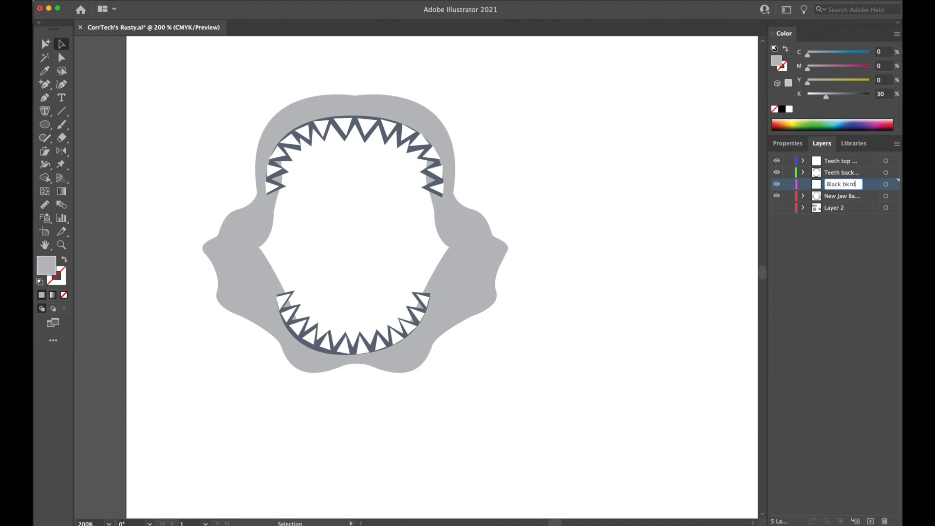
pyautogui.press('Return')
pyautogui.moveTo(846, 187); pyautogui.dragTo(846, 204)
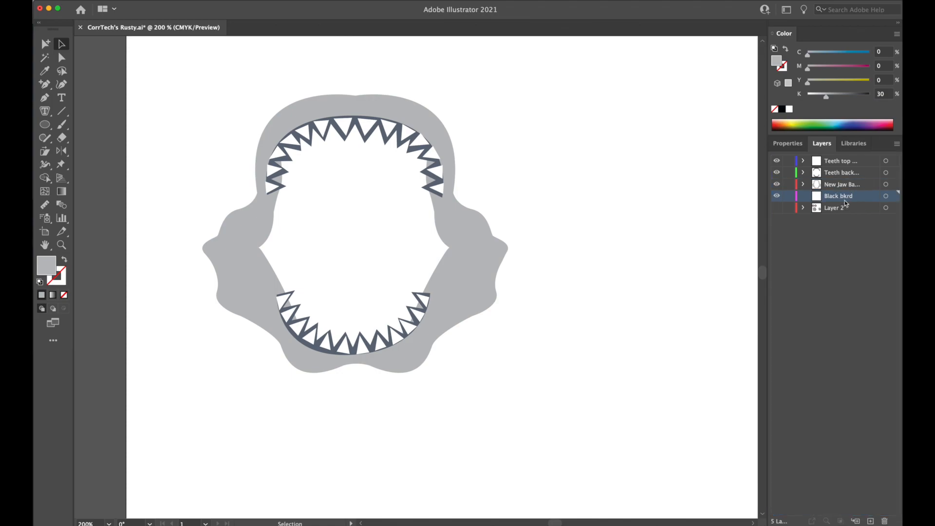
# Duplicate the grey jaw base shape and transfer the copy to the Black bkrd layer.
pyautogui.click(491, 249)
pyautogui.press('a')
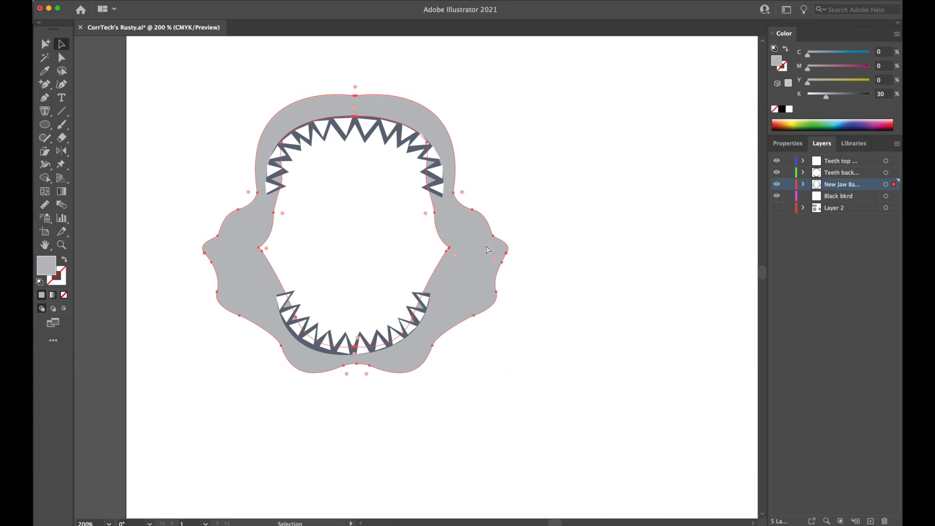
pyautogui.press('v')
pyautogui.press('a')
pyautogui.press('super+v')
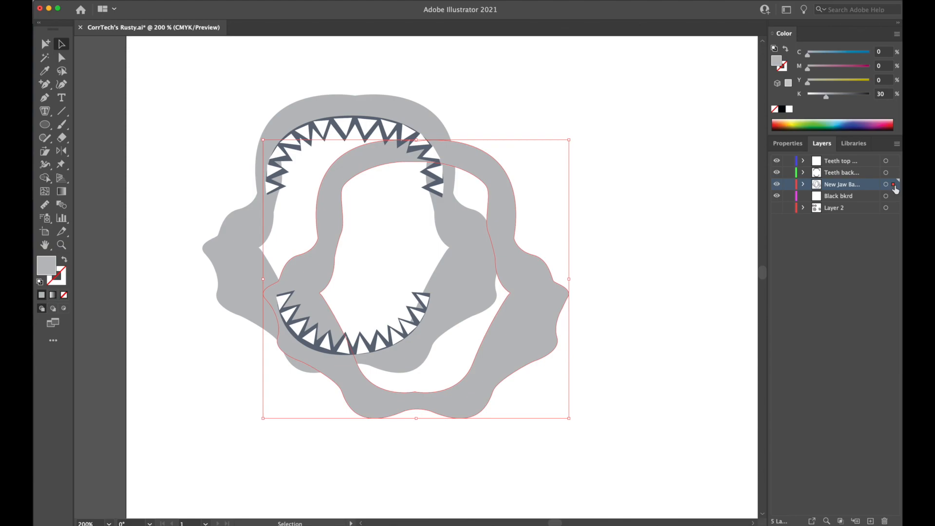
pyautogui.moveTo(895, 200); pyautogui.dragTo(895, 199)
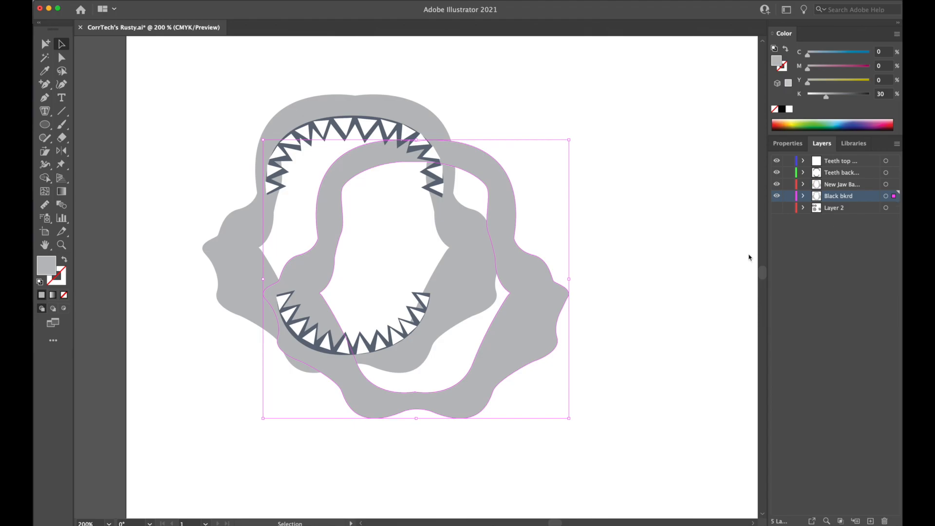
# Fill the jaw copy on the Black bkrd layer with solid black, K 100%.
pyautogui.moveTo(595, 389); pyautogui.dragTo(474, 66)
pyautogui.moveTo(472, 316); pyautogui.dragTo(568, 60)
pyautogui.moveTo(547, 226); pyautogui.dragTo(550, 449)
pyautogui.moveTo(560, 161); pyautogui.dragTo(615, 485)
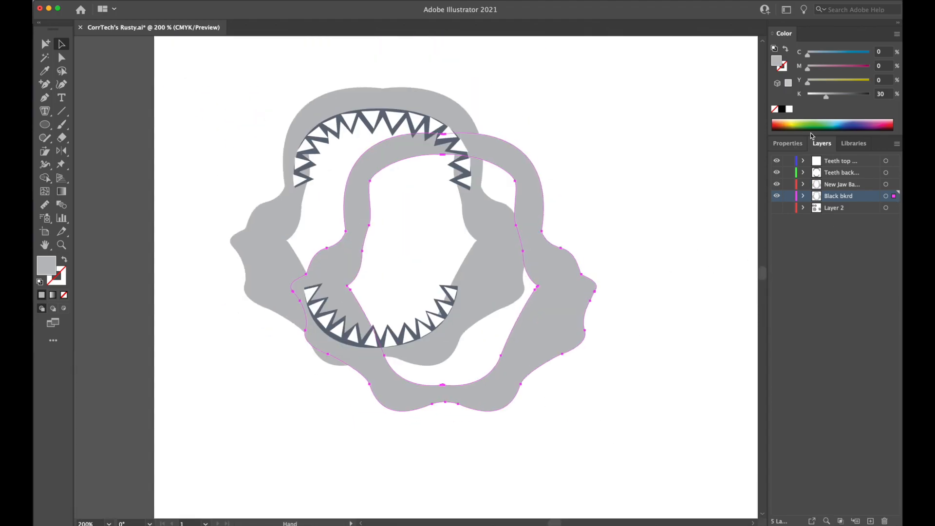
pyautogui.moveTo(827, 96); pyautogui.dragTo(894, 94)
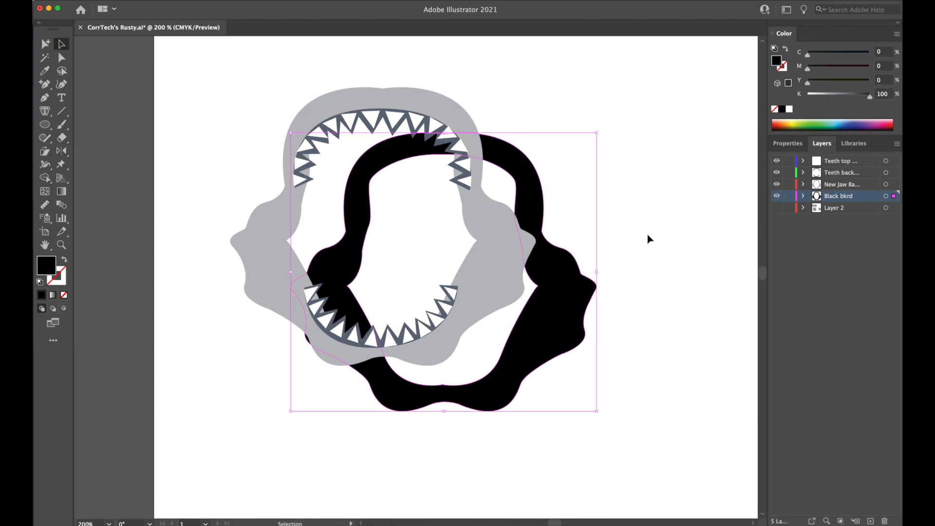
# Centre the black jaw copy behind the grey jaw and stretch it wider and taller to form an outer outline.
pyautogui.moveTo(571, 316); pyautogui.dragTo(503, 262)
pyautogui.moveTo(533, 223); pyautogui.dragTo(542, 223)
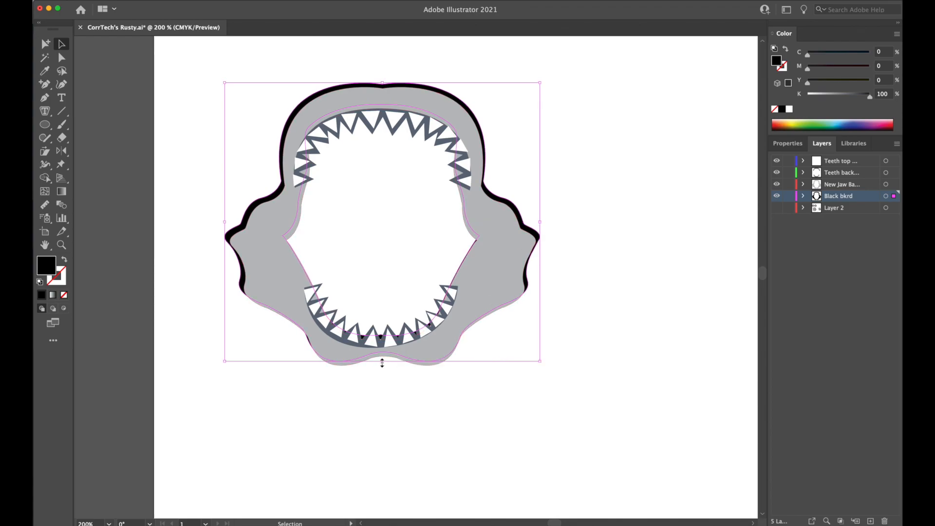
pyautogui.moveTo(383, 362); pyautogui.dragTo(382, 374)
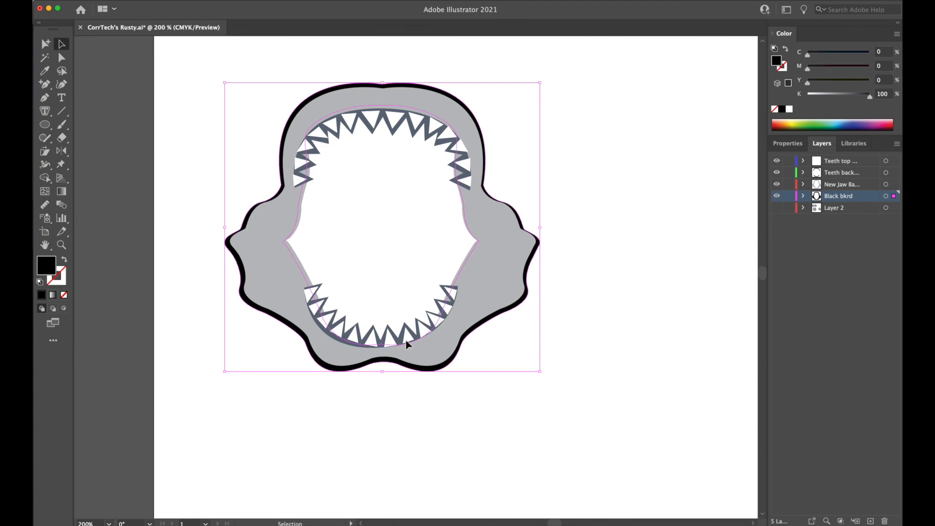
pyautogui.moveTo(385, 86); pyautogui.dragTo(386, 81)
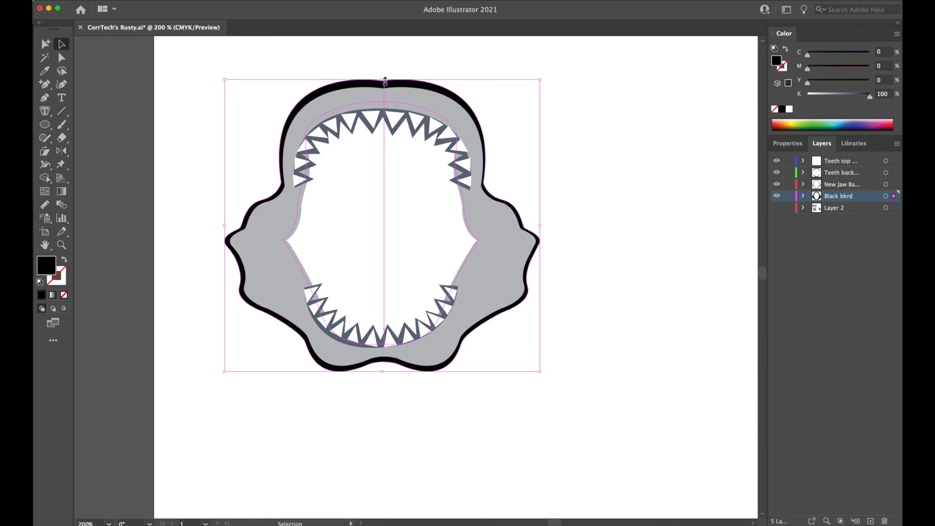
pyautogui.moveTo(383, 372); pyautogui.dragTo(385, 375)
pyautogui.click(425, 447)
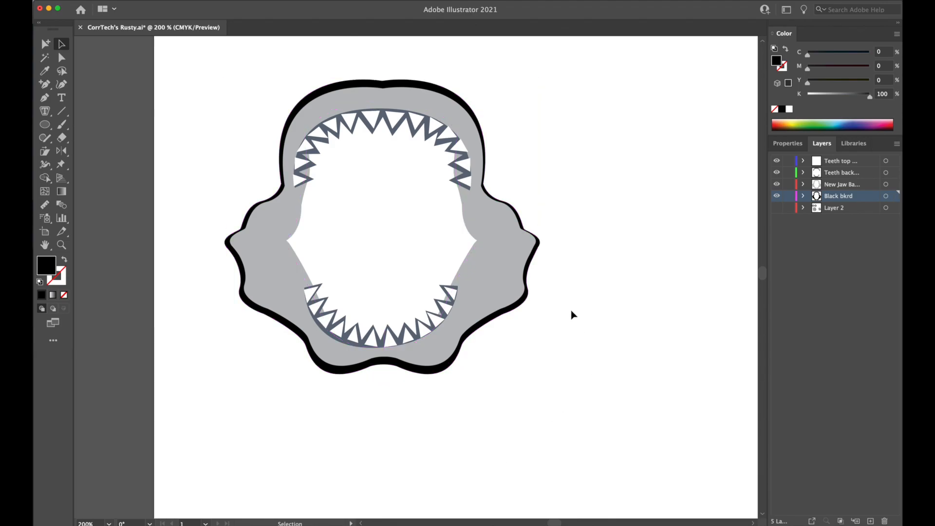
# Thicken the black outline around the left cheek tip by moving its notch anchor outward and adjusting the tip's curve handle.
pyautogui.press('super+equal')
pyautogui.press('super+equal')
pyautogui.press('super+equal')
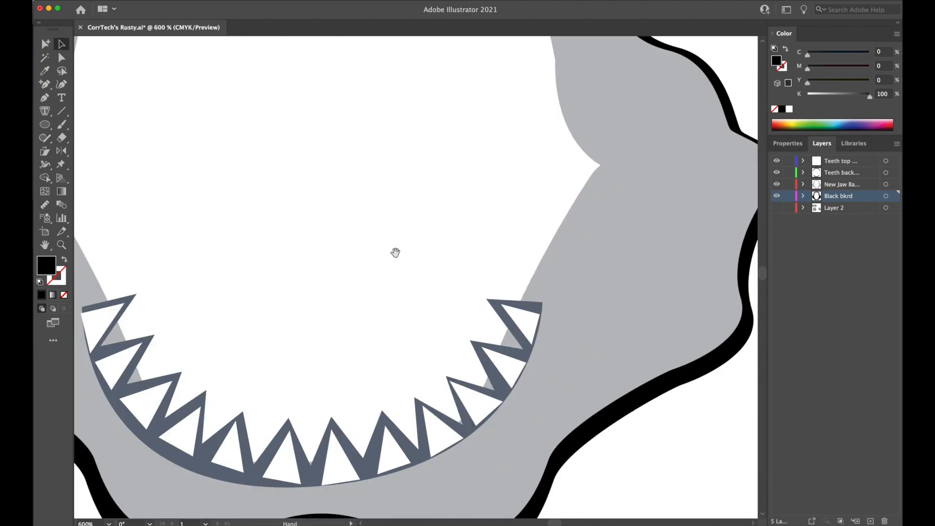
pyautogui.moveTo(100, 205); pyautogui.dragTo(460, 290)
pyautogui.moveTo(357, 286); pyautogui.dragTo(458, 337)
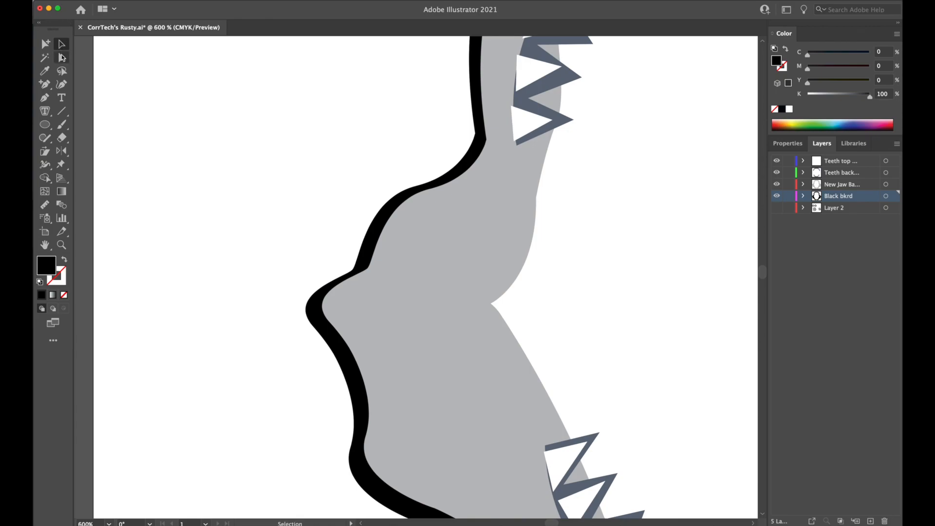
pyautogui.click(62, 58)
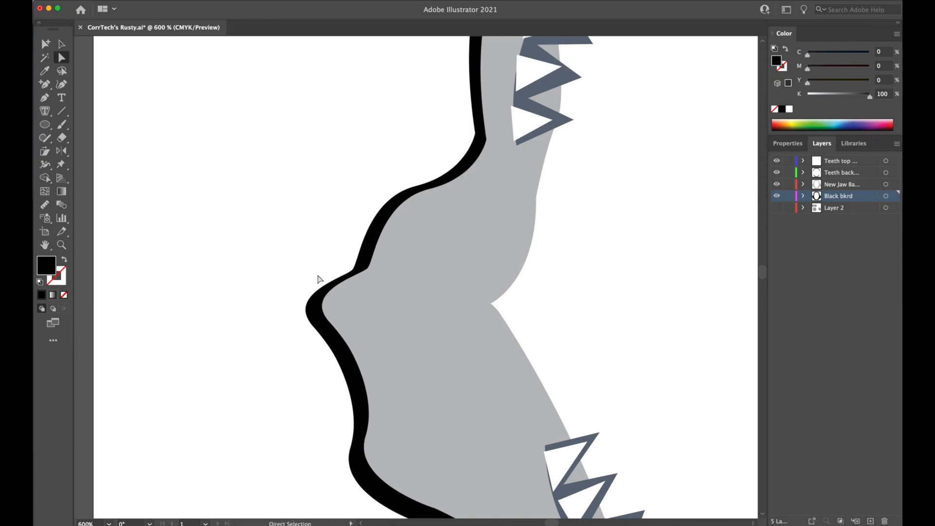
pyautogui.click(347, 276)
pyautogui.moveTo(348, 275); pyautogui.dragTo(353, 263)
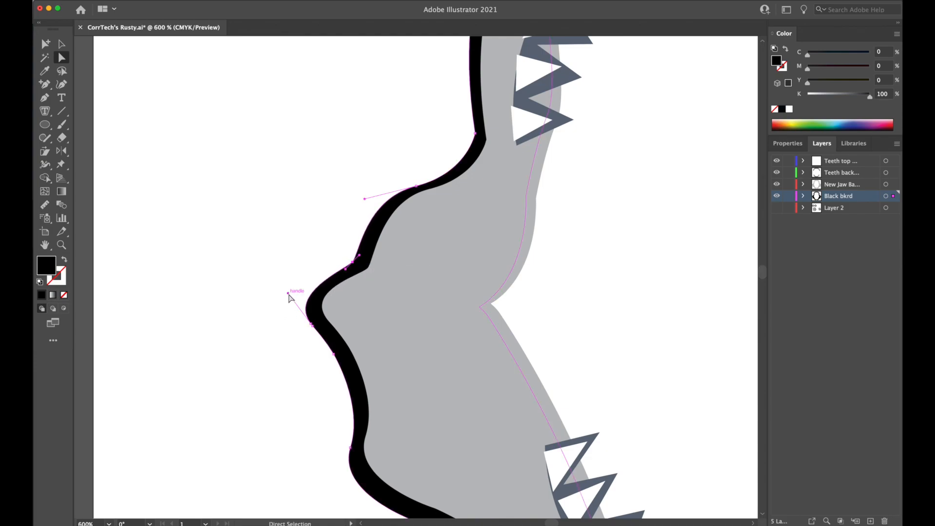
pyautogui.moveTo(288, 294); pyautogui.dragTo(285, 290)
pyautogui.click(326, 159)
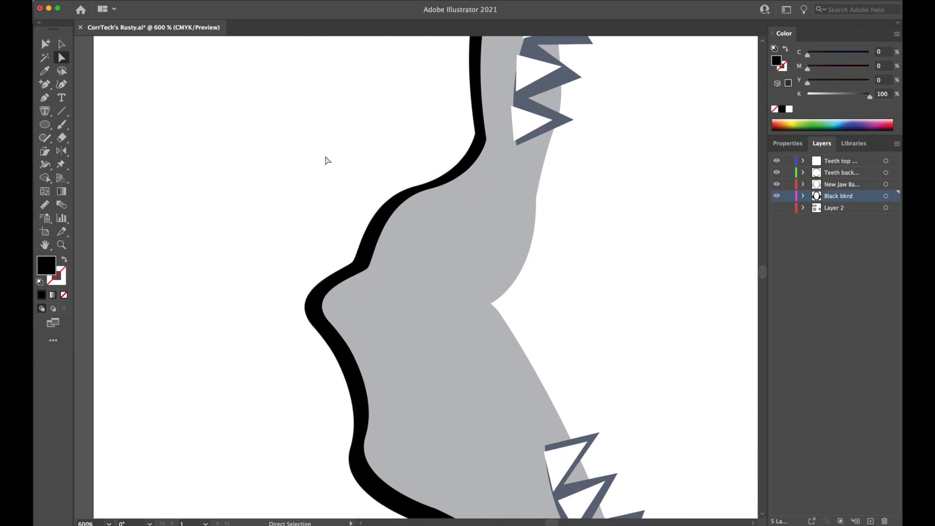
# Move the black outline's anchors outward along the left shoulder curve and the inner corner above it.
pyautogui.moveTo(327, 159); pyautogui.dragTo(183, 231)
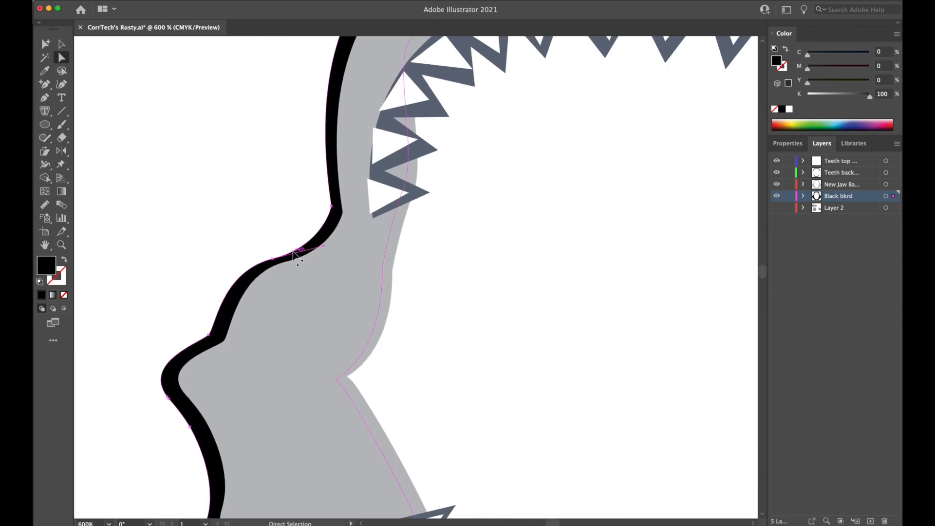
pyautogui.moveTo(272, 254); pyautogui.dragTo(272, 256)
pyautogui.click(261, 211)
pyautogui.moveTo(332, 210); pyautogui.dragTo(328, 215)
# Move the black outline's anchors outward at the upper right inner corner and the right shoulder curve.
pyautogui.moveTo(284, 183); pyautogui.dragTo(252, 280)
pyautogui.moveTo(424, 272); pyautogui.dragTo(214, 259)
pyautogui.moveTo(429, 303); pyautogui.dragTo(351, 206)
pyautogui.moveTo(347, 253); pyautogui.dragTo(304, 178)
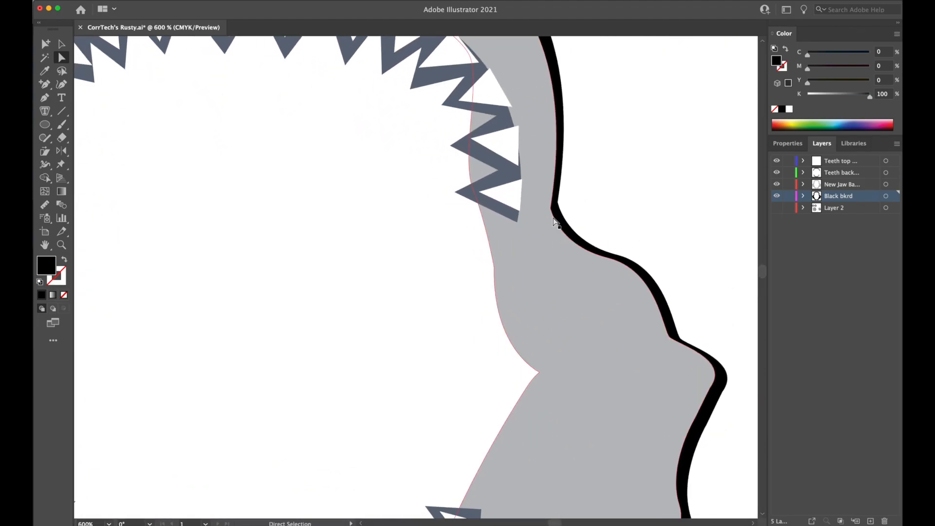
pyautogui.moveTo(560, 206); pyautogui.dragTo(562, 206)
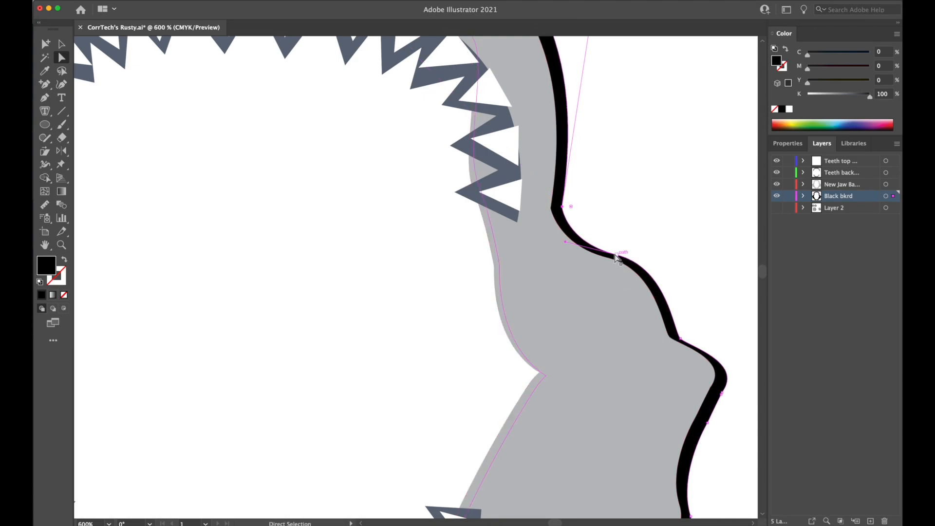
pyautogui.moveTo(617, 254); pyautogui.dragTo(623, 252)
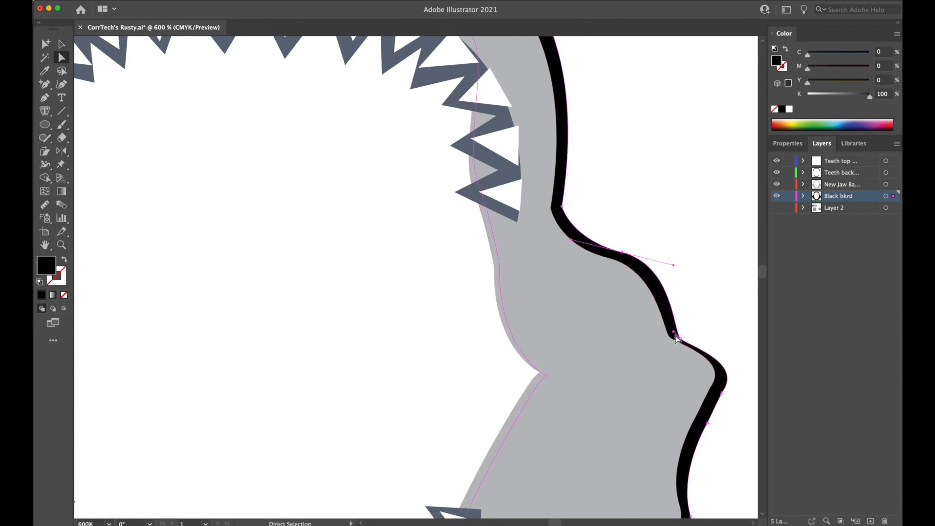
# Even out the black outline around the right cheek tip by moving its notch and tip anchors and shortening the tip's handle.
pyautogui.moveTo(680, 340); pyautogui.dragTo(682, 332)
pyautogui.moveTo(722, 393); pyautogui.dragTo(730, 389)
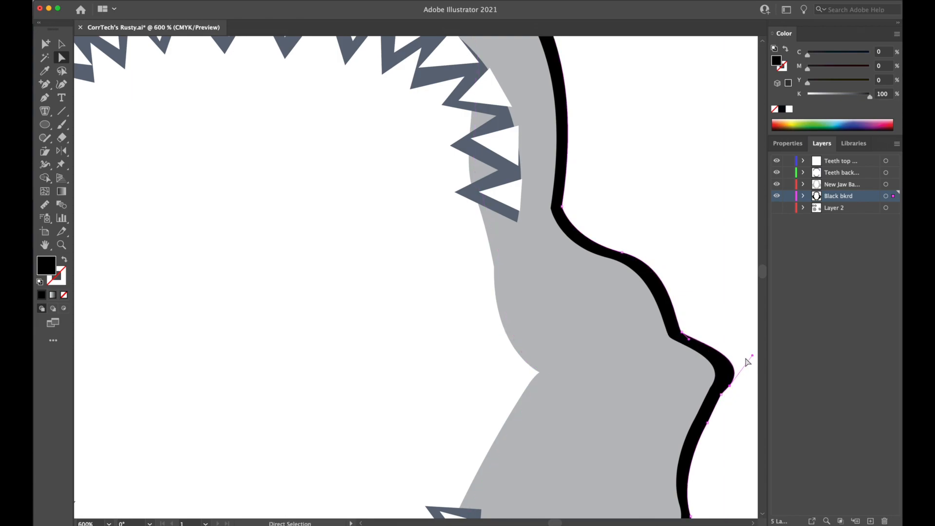
pyautogui.moveTo(754, 356); pyautogui.dragTo(741, 348)
pyautogui.click(735, 397)
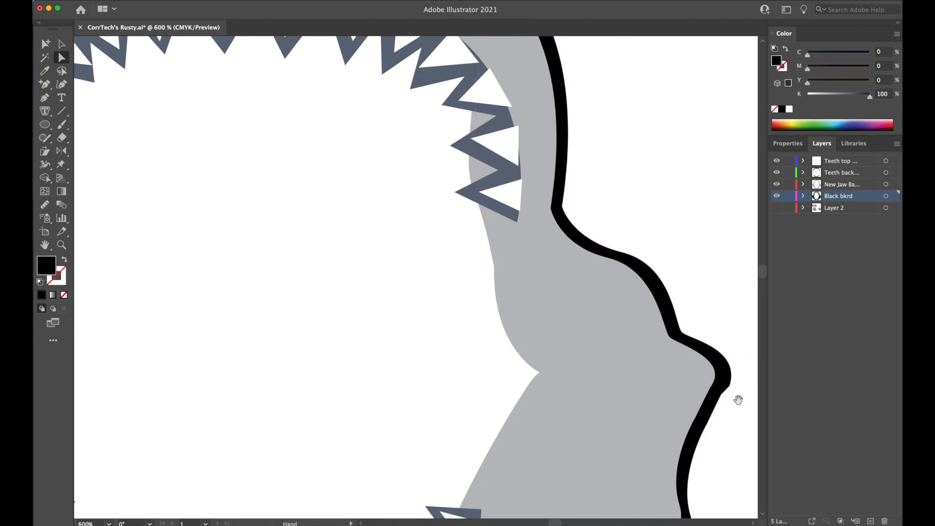
pyautogui.moveTo(735, 397); pyautogui.dragTo(615, 333)
pyautogui.click(615, 336)
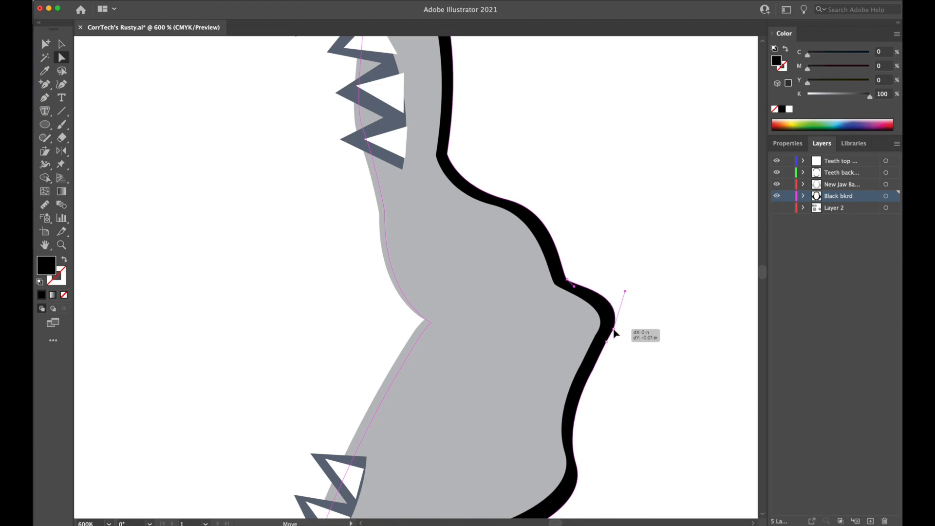
pyautogui.click(644, 349)
# Smooth the grey jaw base's right cheek tip by repositioning its anchor and adjusting the curve handle.
pyautogui.press('super+equal')
pyautogui.press('super+equal')
pyautogui.press('super+equal')
pyautogui.press('super+equal')
pyautogui.press('space')
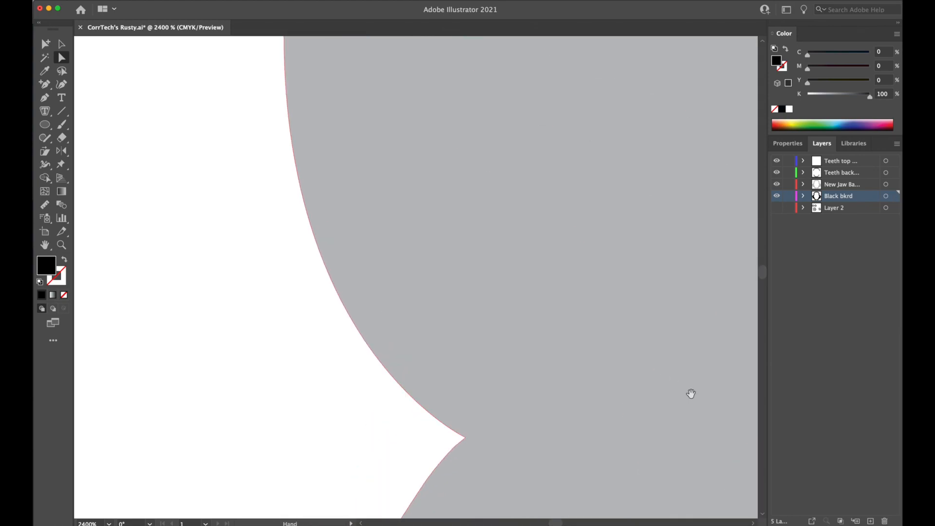
pyautogui.moveTo(691, 394); pyautogui.dragTo(325, 260)
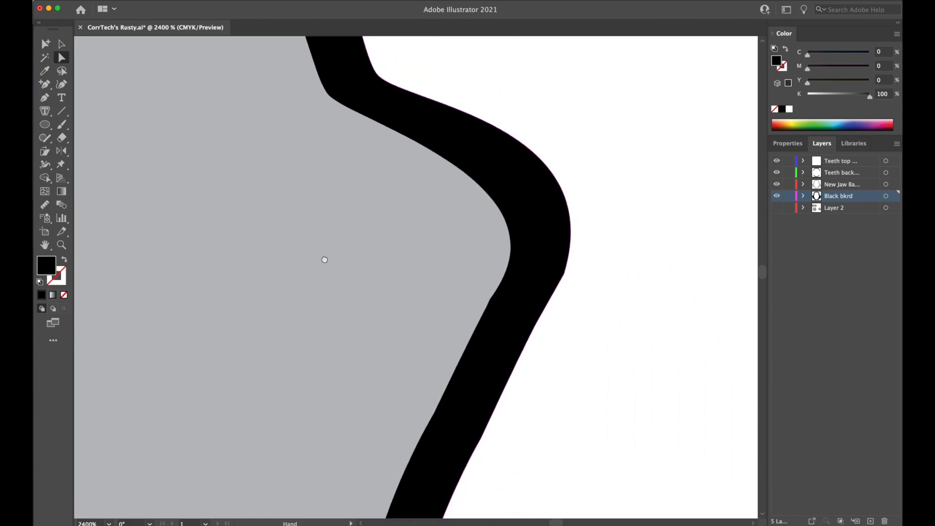
pyautogui.click(502, 285)
pyautogui.moveTo(502, 285); pyautogui.dragTo(493, 294)
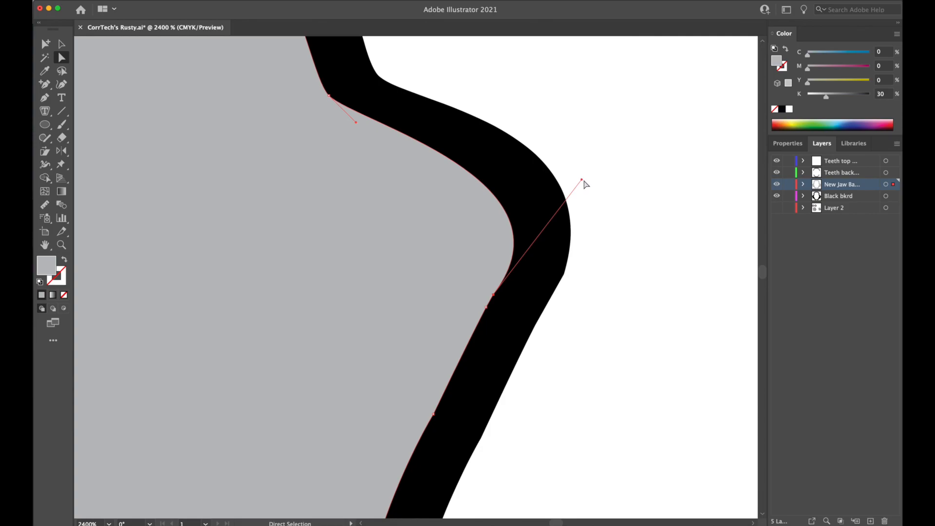
pyautogui.moveTo(583, 180); pyautogui.dragTo(571, 186)
pyautogui.click(573, 211)
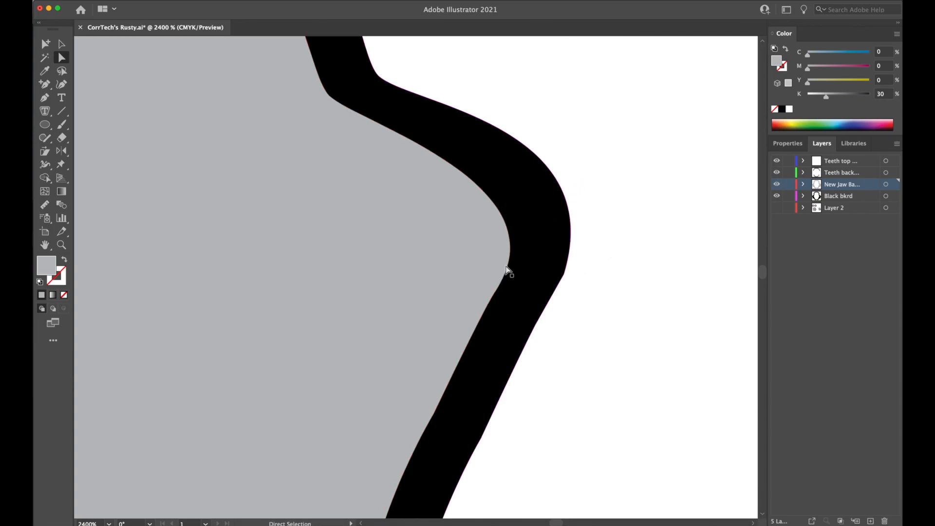
# Shorten the curve handle of the black outline's right cheek tip to match the grey jaw's curve.
pyautogui.click(564, 274)
pyautogui.click(562, 272)
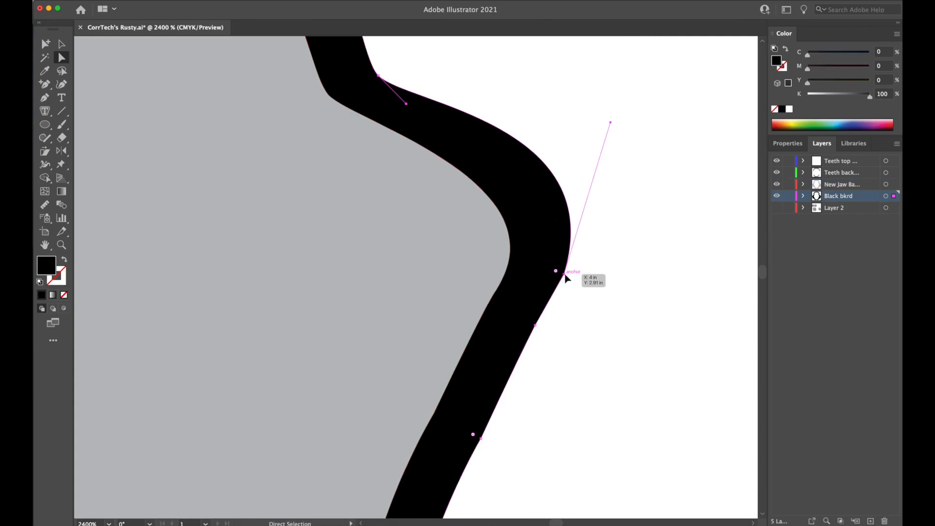
pyautogui.moveTo(612, 122); pyautogui.dragTo(606, 193)
pyautogui.click(631, 231)
# Move the black outline's anchor outward at the bend below the right cheek to thicken the line there.
pyautogui.press('super+minus')
pyautogui.press('super+minus')
pyautogui.press('super+minus')
pyautogui.press('super+minus')
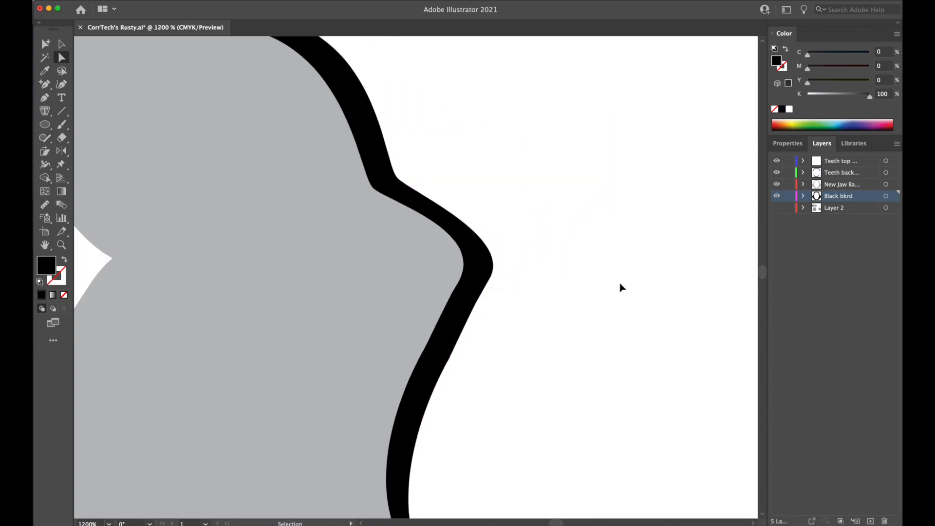
pyautogui.press('space')
pyautogui.moveTo(519, 294); pyautogui.dragTo(649, 191)
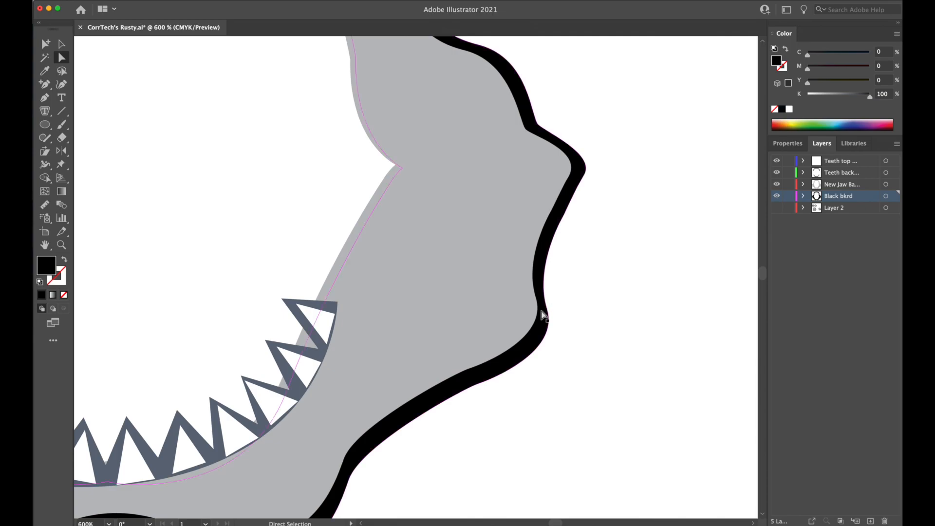
pyautogui.moveTo(548, 312); pyautogui.dragTo(553, 304)
pyautogui.click(556, 395)
# Review the black outline along the lower jaw, and compare the whole jaw with the original artwork with Layer 2 shown.
pyautogui.press('space')
pyautogui.moveTo(502, 498); pyautogui.dragTo(576, 359)
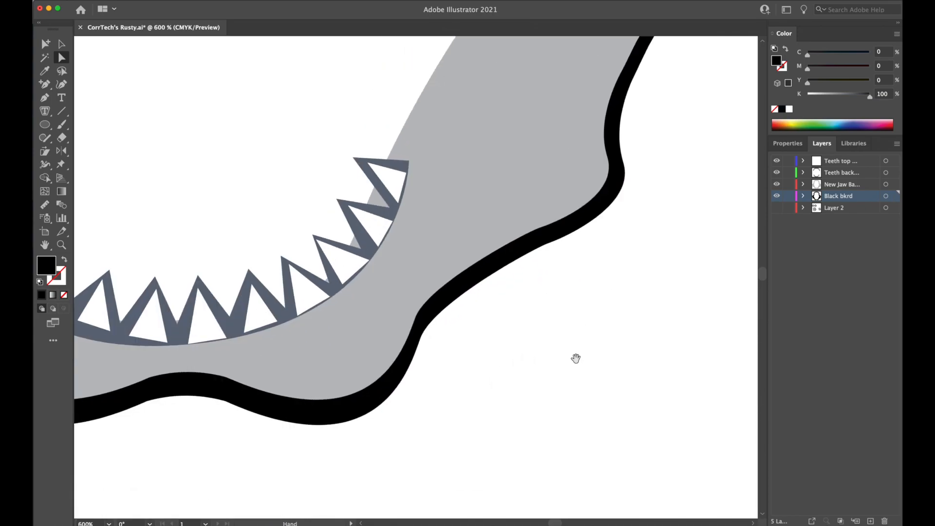
pyautogui.moveTo(498, 373); pyautogui.dragTo(713, 405)
pyautogui.scroll(-5, 642, 341)
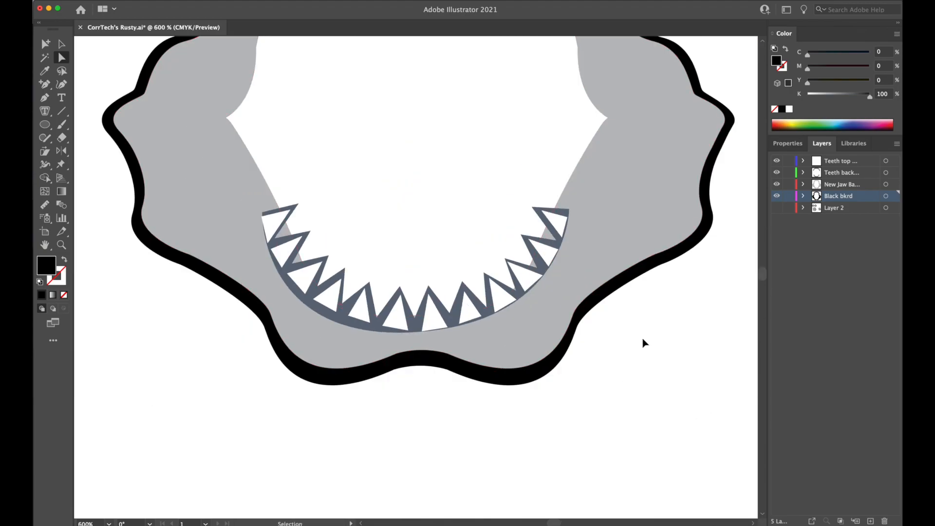
pyautogui.moveTo(531, 294); pyautogui.dragTo(517, 302)
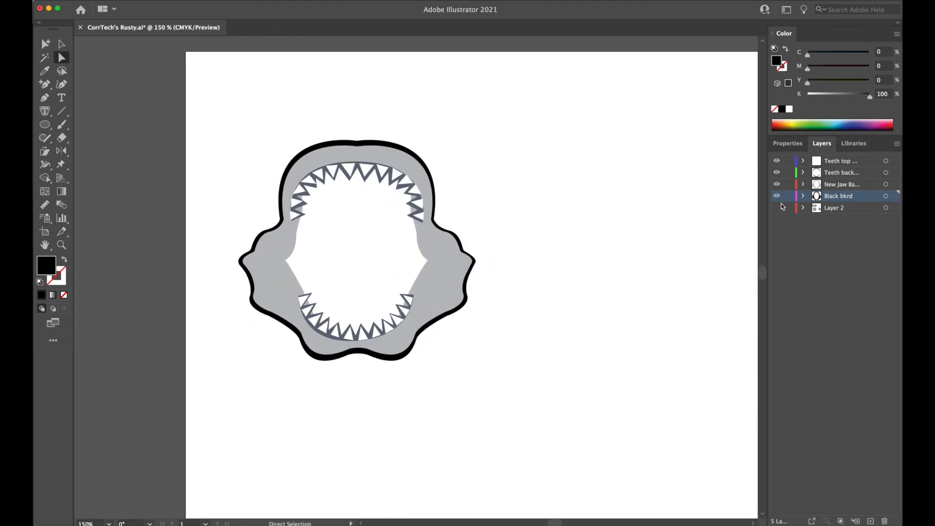
pyautogui.scroll(-5, 665, 379)
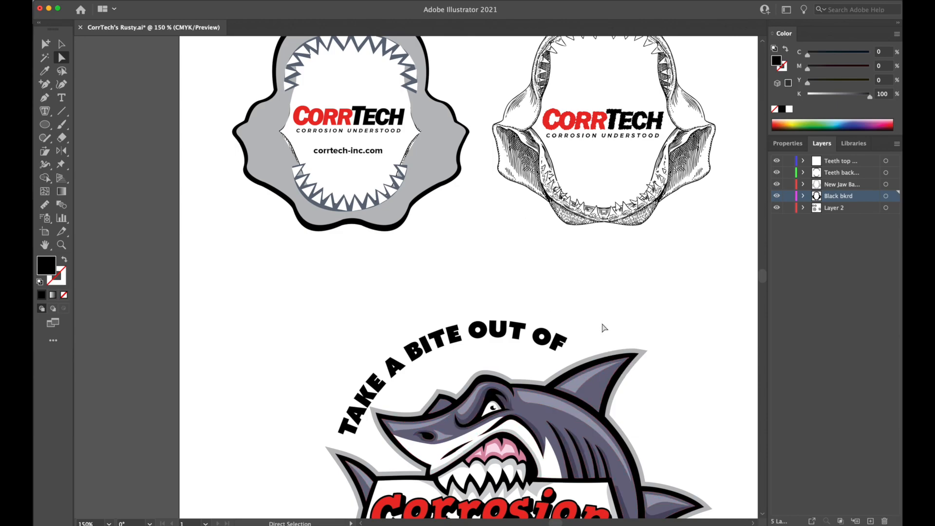
# Compare the redrawn grey jaw and the original stippled jaw with the shark mascot's outlines and teeth.
pyautogui.click(577, 371)
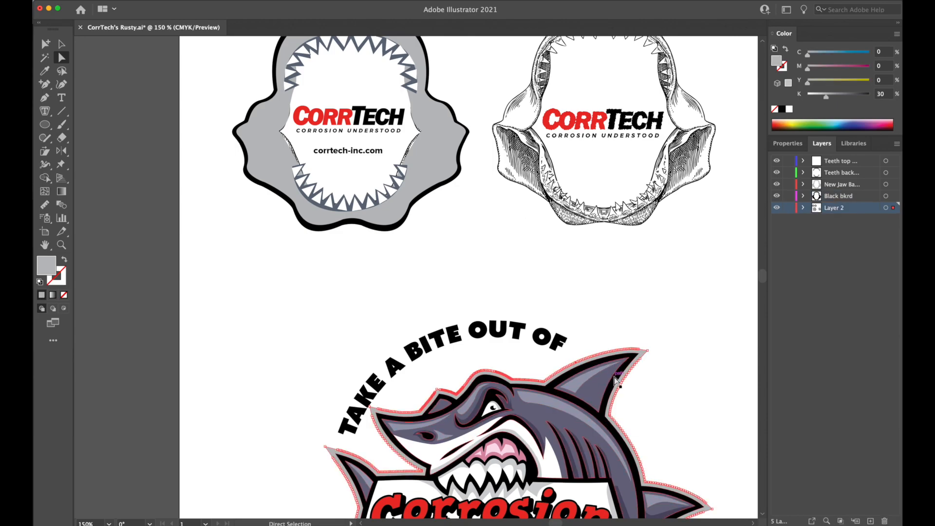
pyautogui.click(567, 299)
pyautogui.moveTo(504, 250); pyautogui.dragTo(532, 305)
pyautogui.press('v')
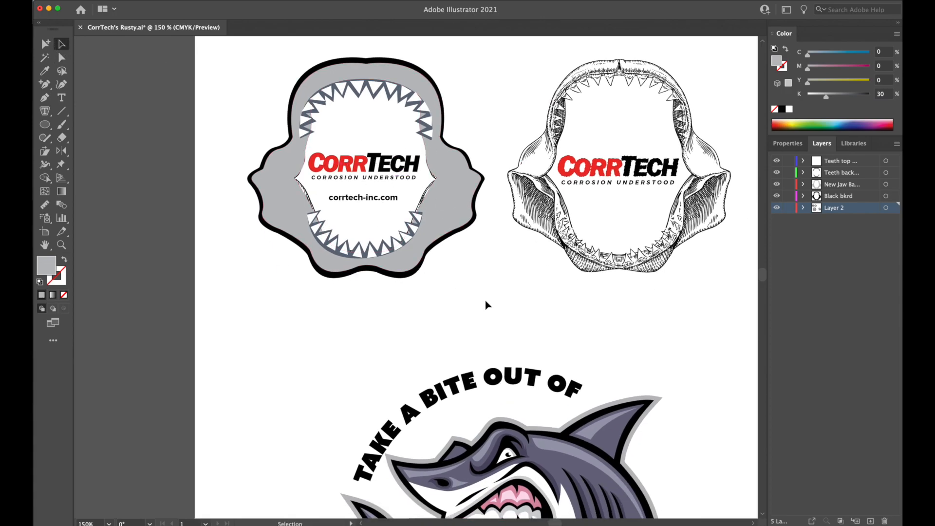
pyautogui.scroll(-10, 658, 376)
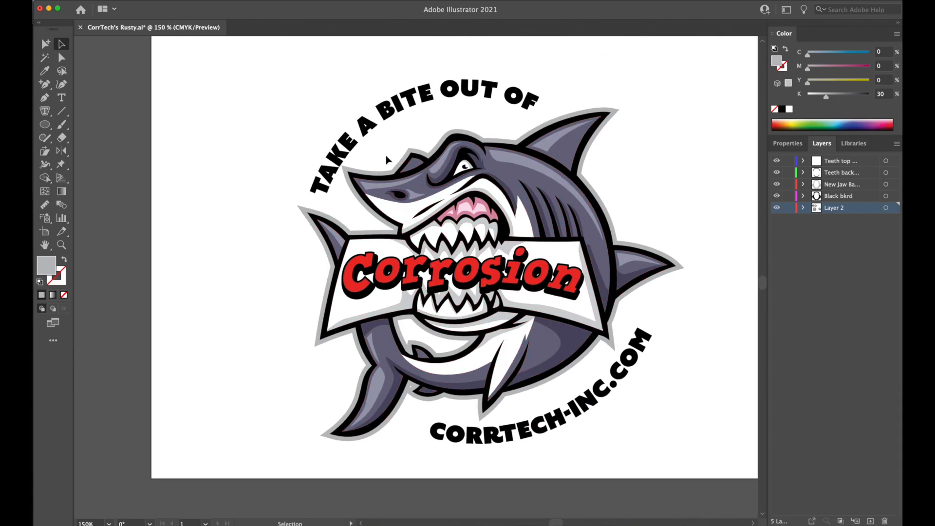
pyautogui.moveTo(396, 142); pyautogui.dragTo(413, 305)
pyautogui.moveTo(511, 334); pyautogui.dragTo(481, 142)
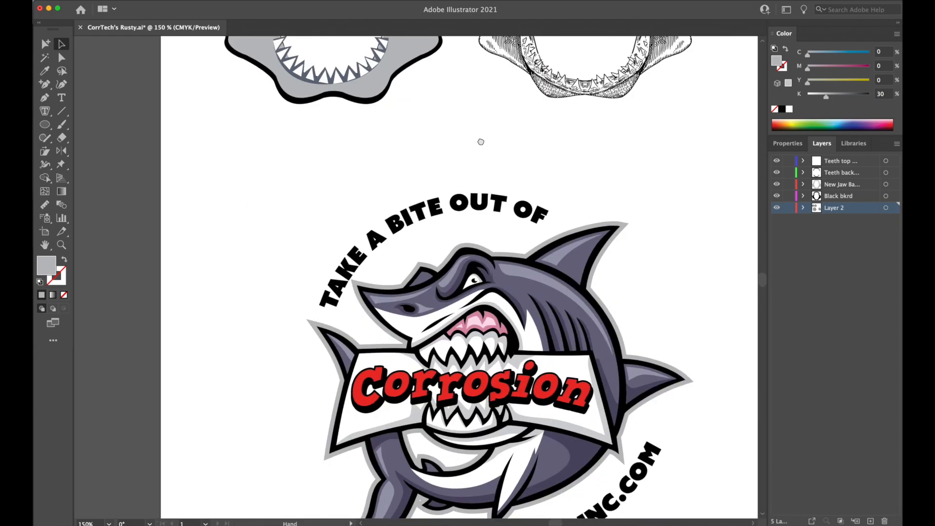
pyautogui.moveTo(463, 179); pyautogui.dragTo(505, 363)
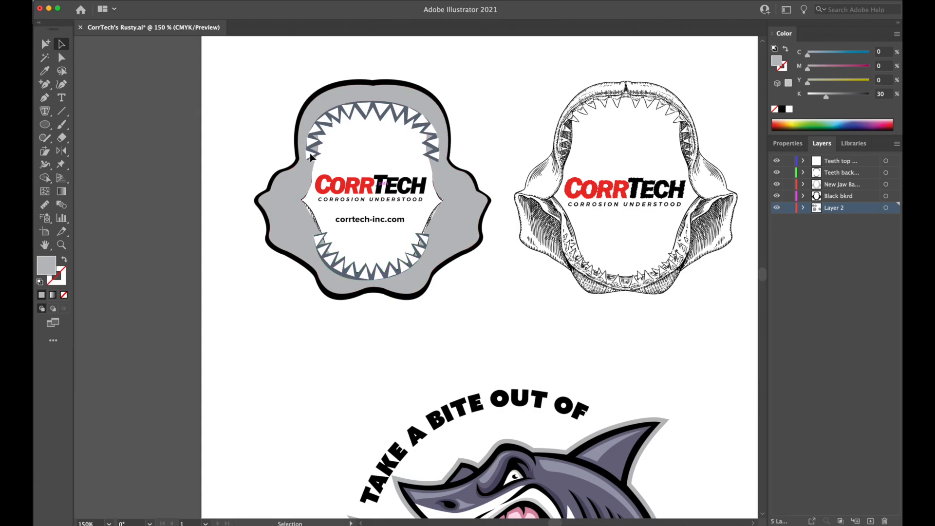
# Recolour the blue-grey backing shapes behind the upper and lower teeth with the black sampled from the jaw's outline.
pyautogui.click(368, 81)
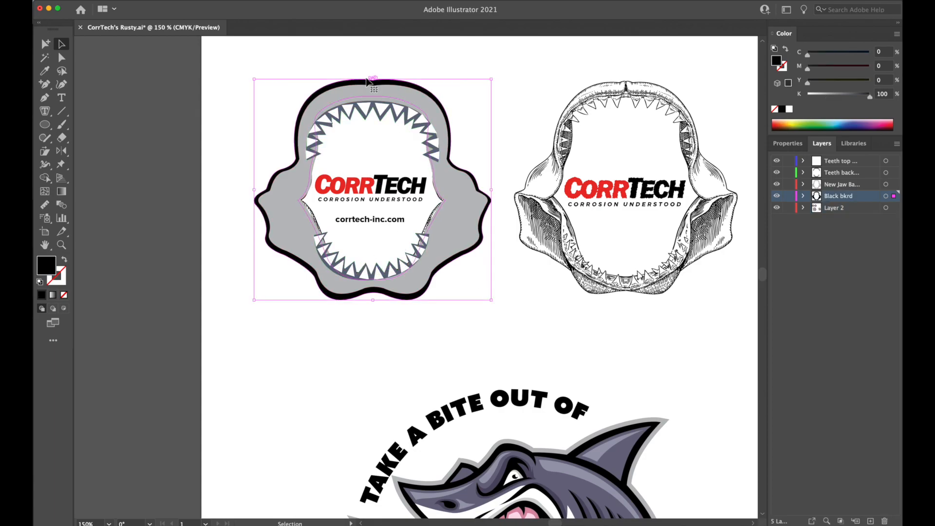
pyautogui.click(364, 122)
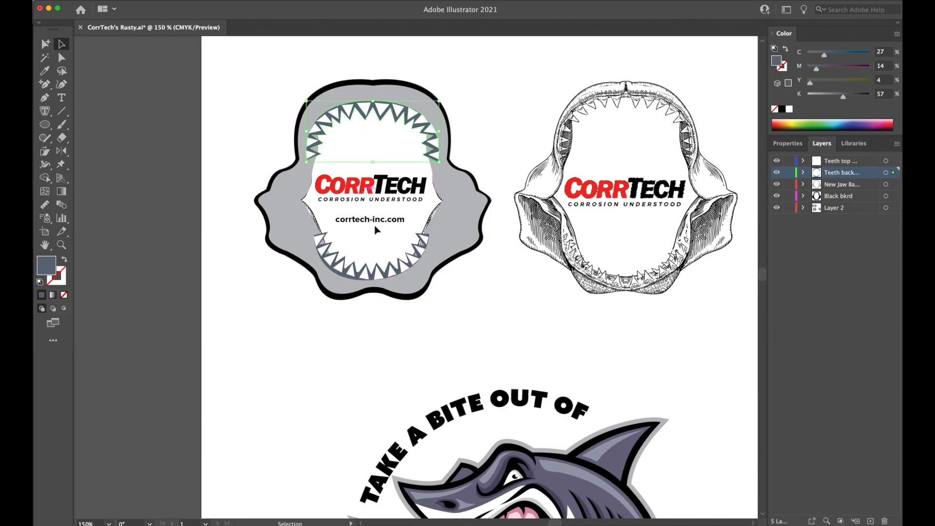
pyautogui.keyDown('shift'); pyautogui.click(377, 264); pyautogui.keyUp('shift')
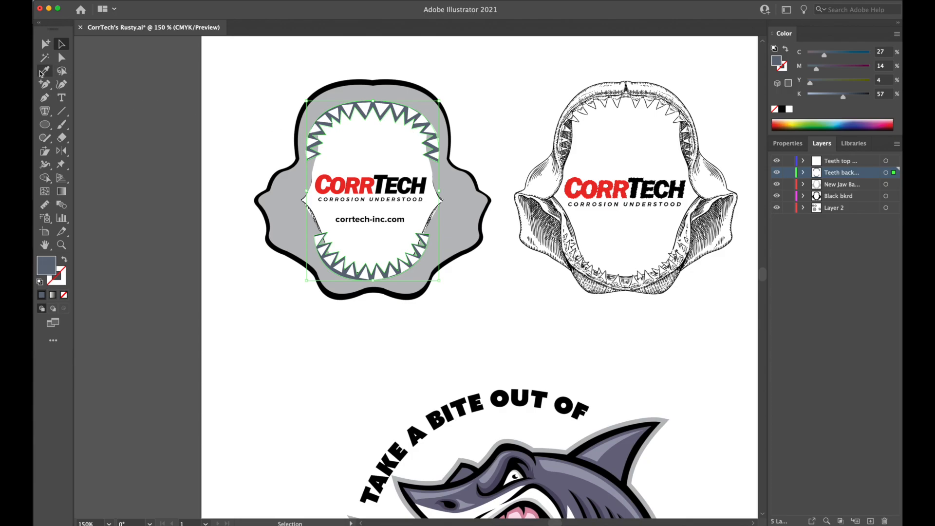
pyautogui.press('i')
pyautogui.click(363, 79)
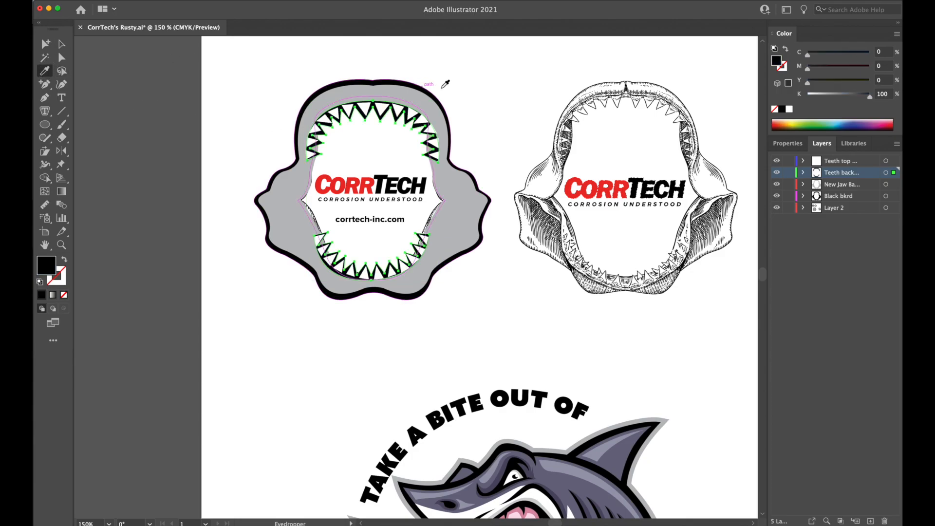
pyautogui.press('super+shift+a')
# Review the jaw with its black tooth backing beside the original artwork and the mascot, at overview and closer magnifications.
pyautogui.press('super+minus')
pyautogui.press('super+minus')
pyautogui.press('super+minus')
pyautogui.press('super+minus')
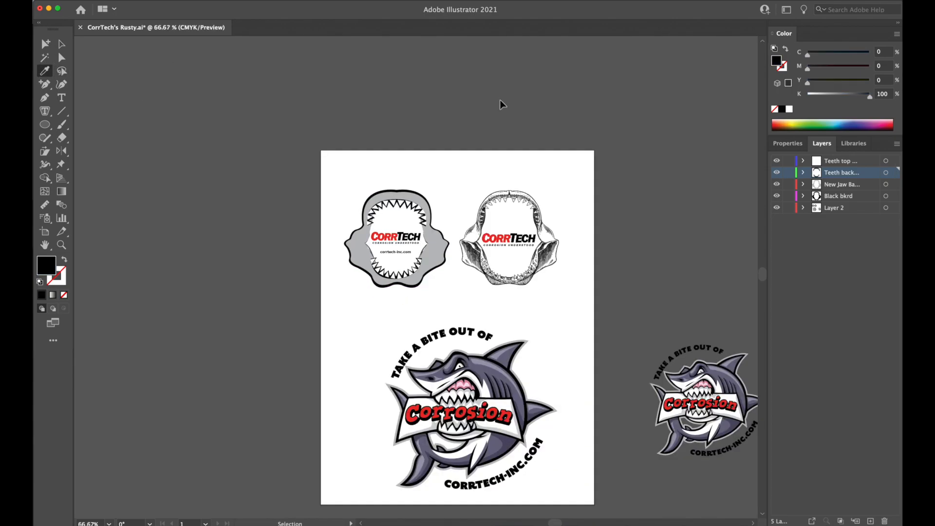
pyautogui.press('super+plus')
pyautogui.press('super+plus')
pyautogui.press('super+plus')
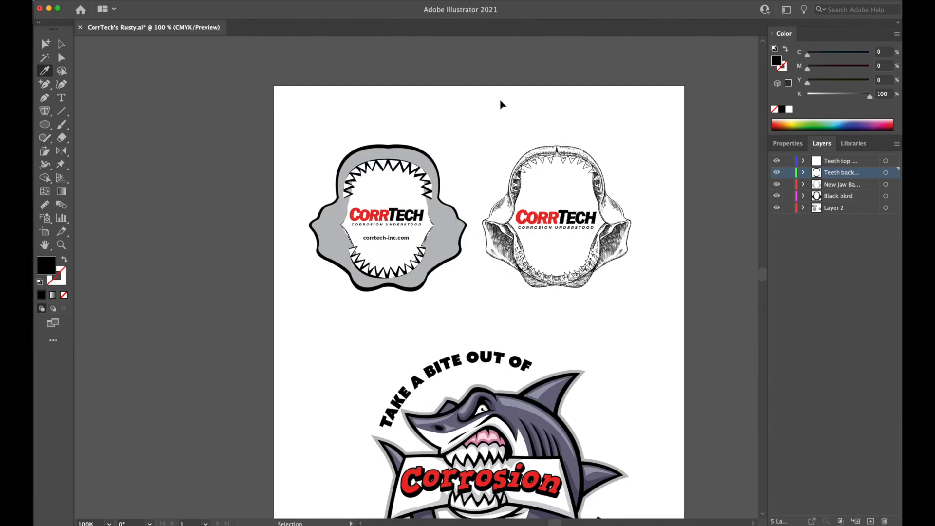
pyautogui.press('super+minus')
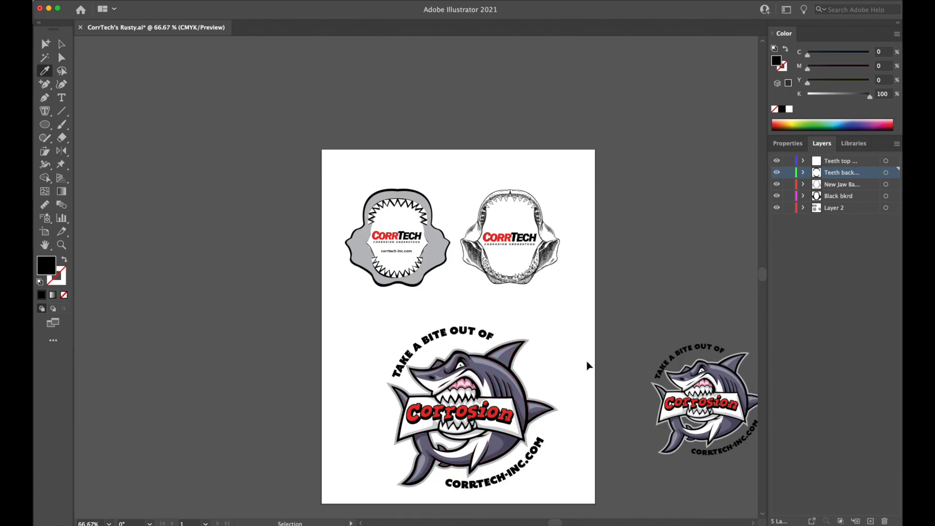
pyautogui.press('super+plus')
pyautogui.press('super+plus')
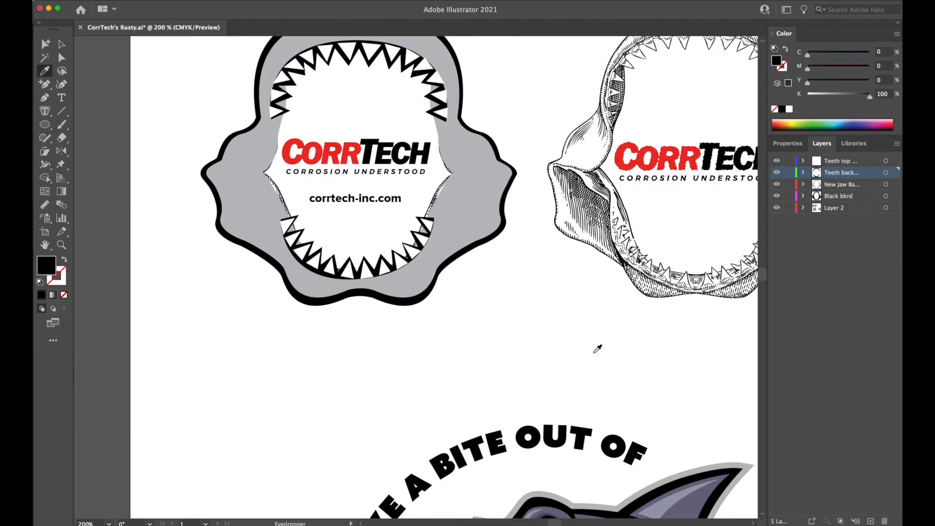
pyautogui.moveTo(599, 346); pyautogui.dragTo(588, 221)
pyautogui.moveTo(575, 139); pyautogui.dragTo(574, 136)
pyautogui.moveTo(531, 233); pyautogui.dragTo(532, 85)
pyautogui.moveTo(502, 123); pyautogui.dragTo(565, 351)
pyautogui.moveTo(507, 230); pyautogui.dragTo(517, 396)
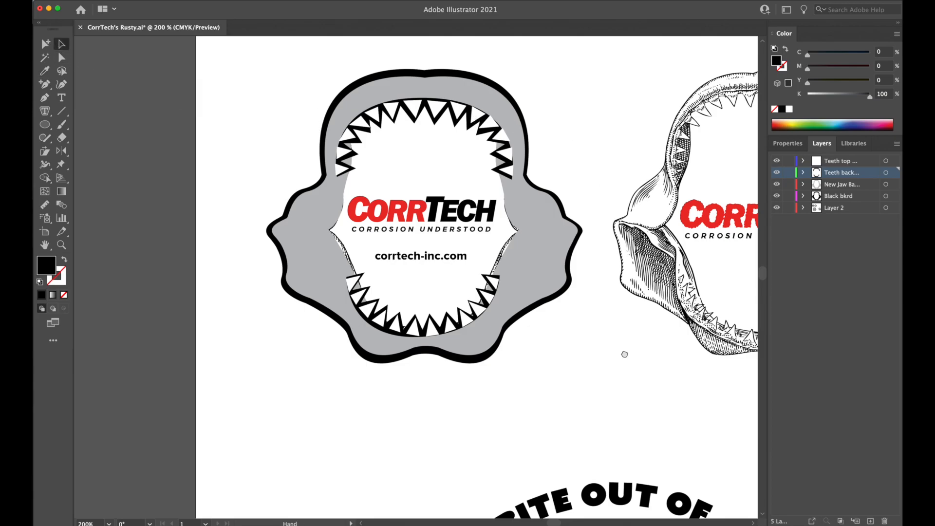
pyautogui.moveTo(625, 354); pyautogui.dragTo(558, 324)
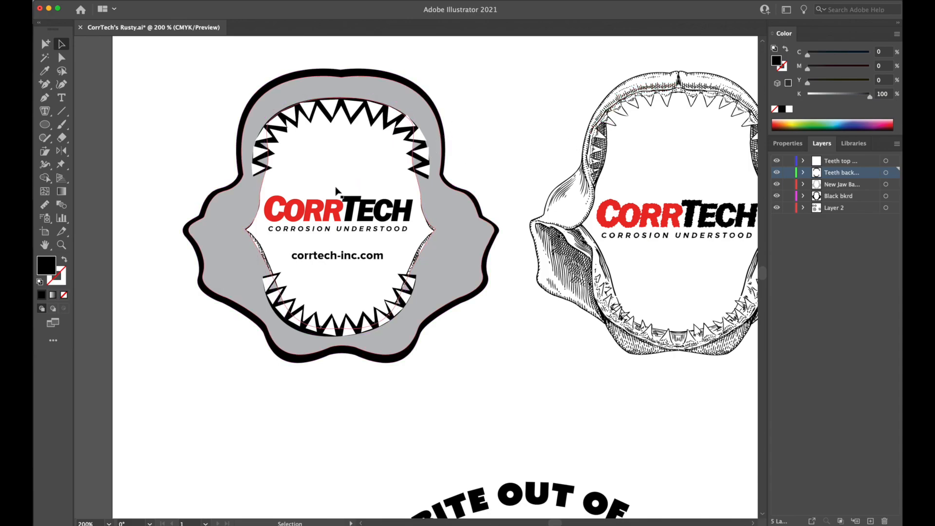
# Hide Layer 2 to isolate the redrawn jaw shapes around the upper-left teeth.
pyautogui.moveTo(305, 161); pyautogui.dragTo(329, 185)
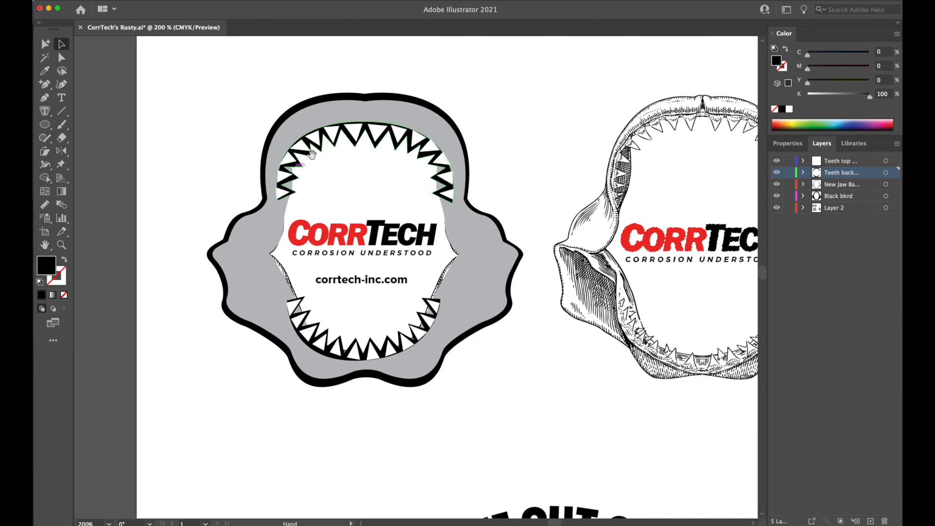
pyautogui.press('super+equal')
pyautogui.press('super+equal')
pyautogui.press('super+equal')
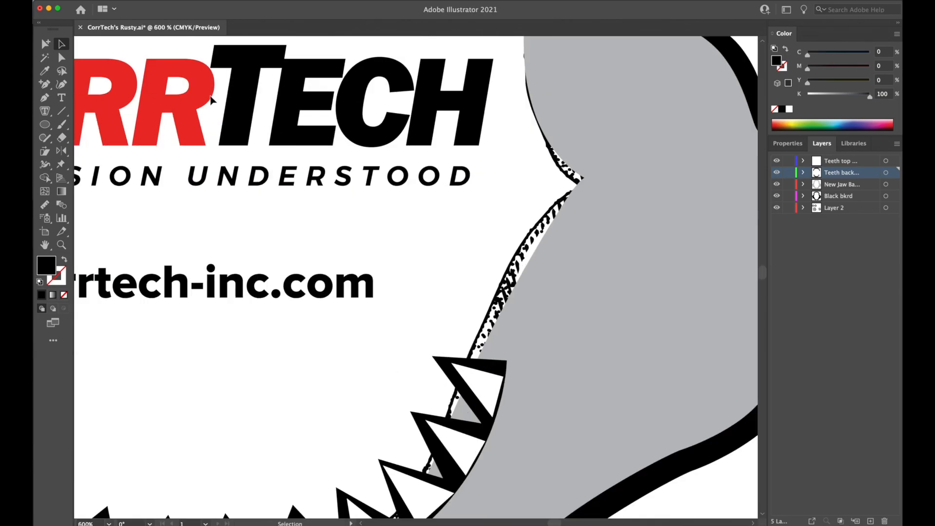
pyautogui.moveTo(290, 195); pyautogui.dragTo(517, 368)
pyautogui.moveTo(309, 232); pyautogui.dragTo(523, 361)
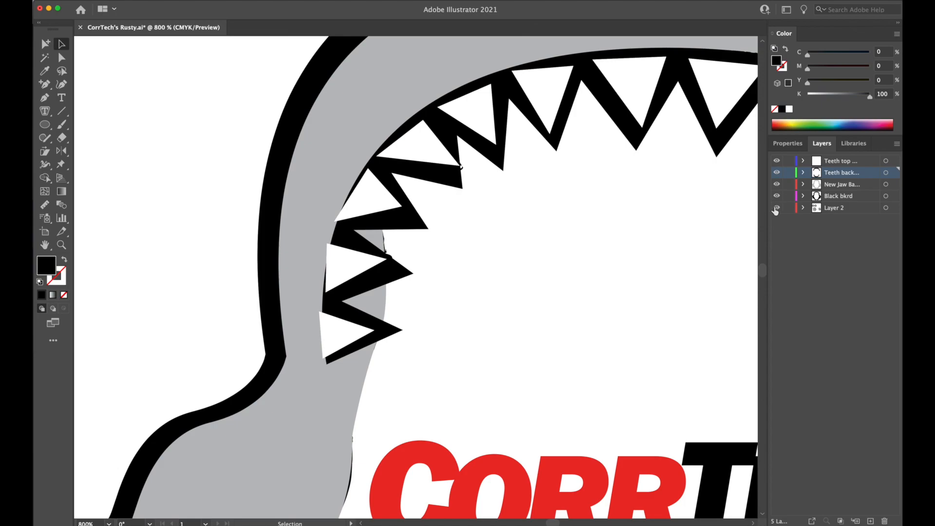
pyautogui.click(778, 208)
# Reposition the corners of the third, fourth and fifth white teeth from the upper row's lower-left end to even out their black borders.
pyautogui.click(62, 57)
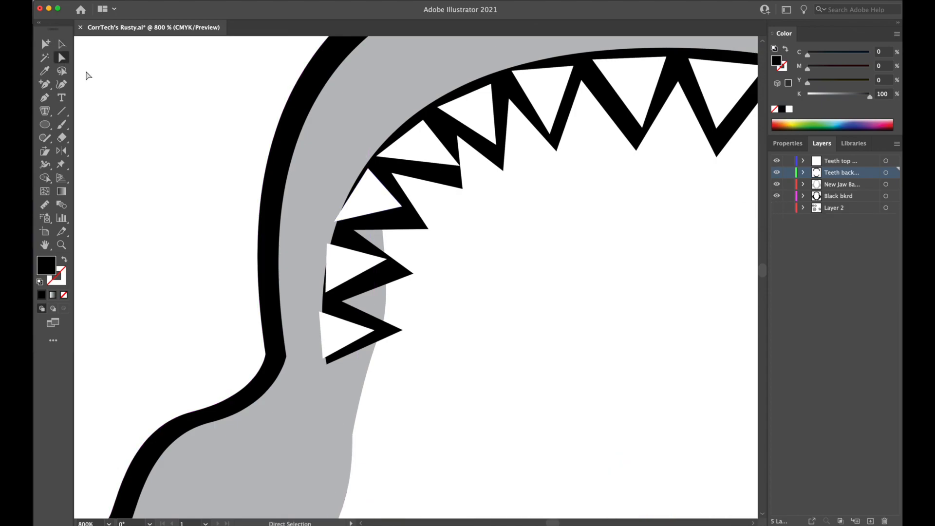
pyautogui.click(373, 175)
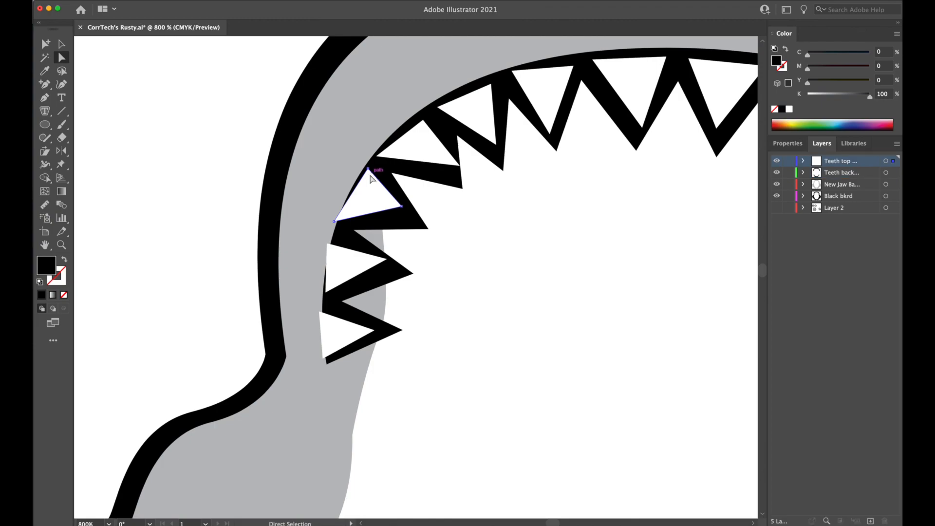
pyautogui.moveTo(335, 222); pyautogui.dragTo(409, 219)
pyautogui.moveTo(369, 169); pyautogui.dragTo(384, 156)
pyautogui.moveTo(452, 165); pyautogui.dragTo(453, 179)
pyautogui.moveTo(384, 155); pyautogui.dragTo(386, 159)
pyautogui.moveTo(424, 120); pyautogui.dragTo(429, 118)
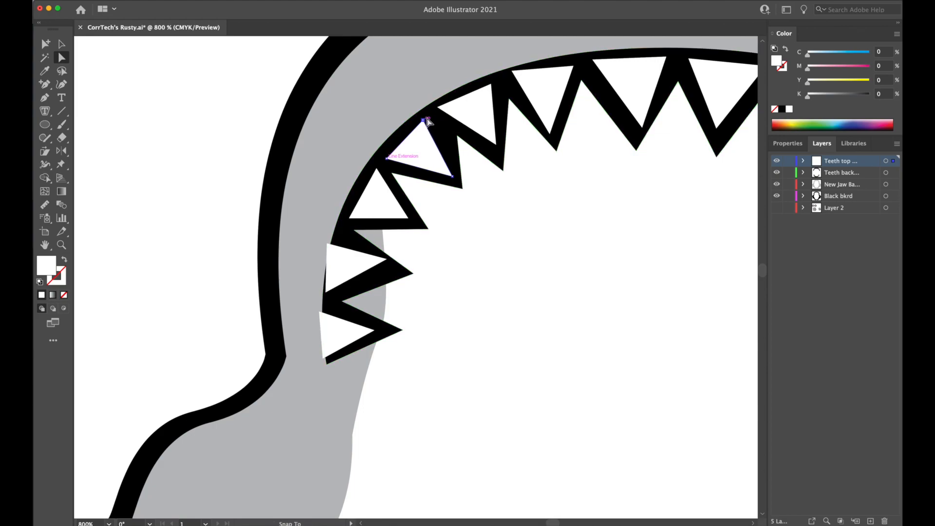
pyautogui.moveTo(496, 145); pyautogui.dragTo(497, 155)
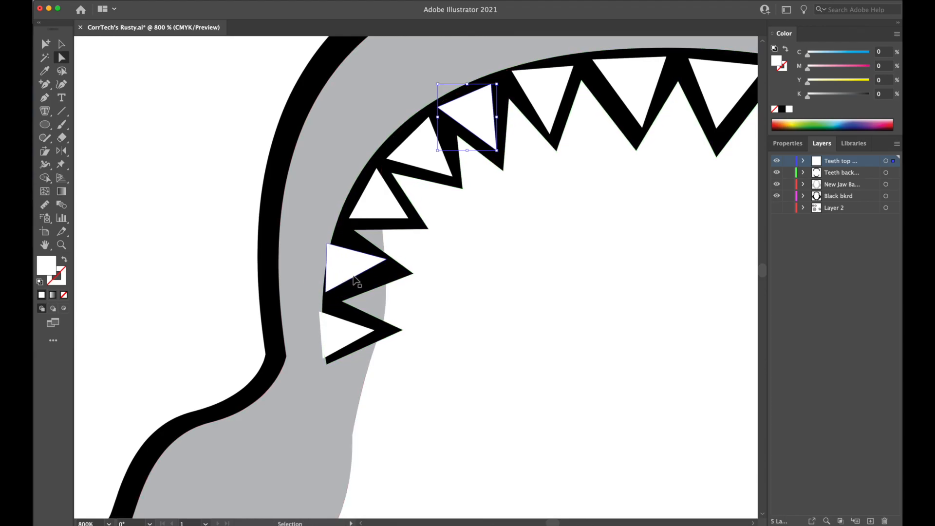
# Move all three corners of the second white tooth from the upper row's lower-left end inside its black backing.
pyautogui.press('super+plus')
pyautogui.press('super+plus')
pyautogui.moveTo(332, 443); pyautogui.dragTo(553, 178)
pyautogui.moveTo(415, 230); pyautogui.dragTo(431, 253)
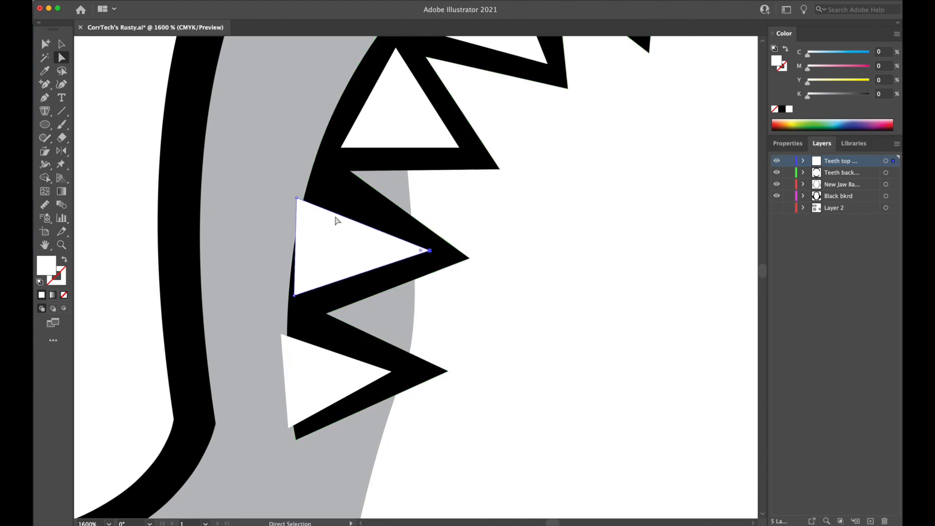
pyautogui.moveTo(296, 199); pyautogui.dragTo(329, 193)
pyautogui.moveTo(295, 296); pyautogui.dragTo(314, 296)
pyautogui.scroll(-3, 560, 325)
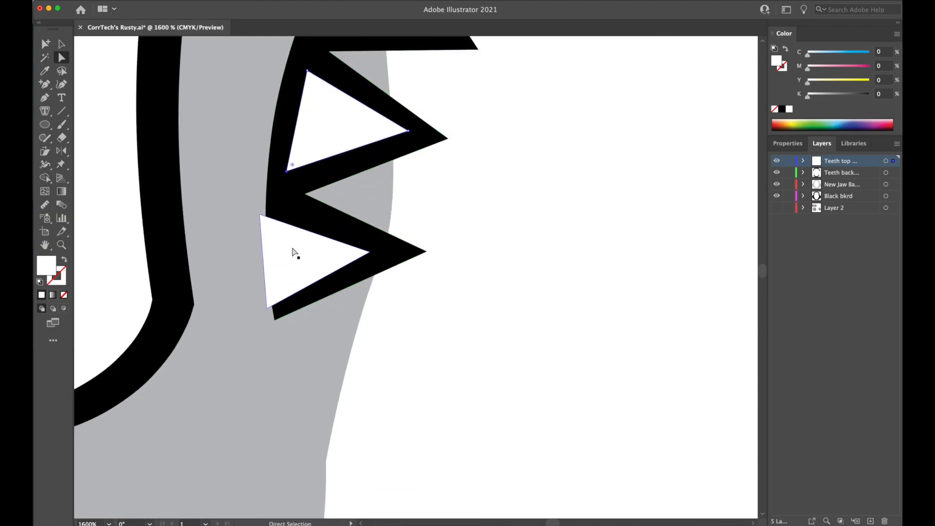
# Shift the upper row's lowest left white tooth into its black backing and adjust its tip and upper corner for an even border.
pyautogui.moveTo(294, 252); pyautogui.dragTo(321, 233)
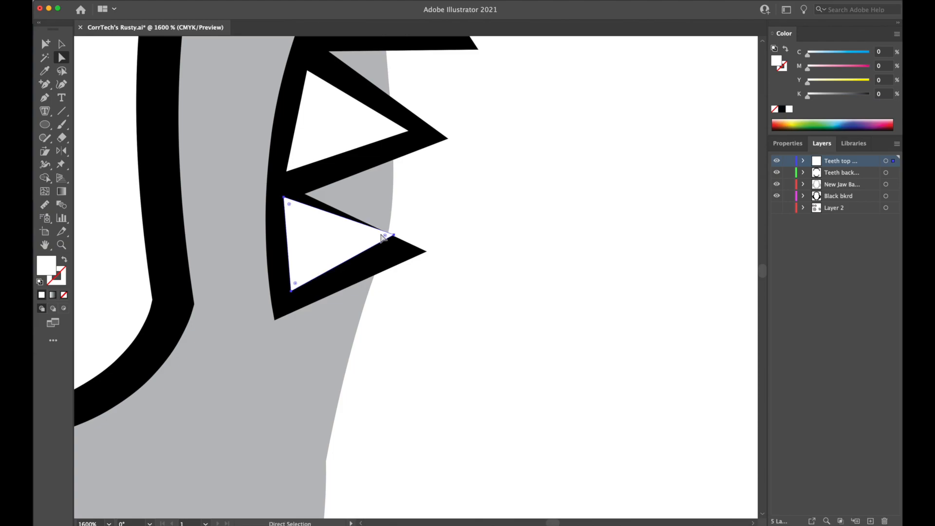
pyautogui.moveTo(393, 234); pyautogui.dragTo(387, 249)
pyautogui.moveTo(285, 198); pyautogui.dragTo(284, 204)
pyautogui.press('space')
# Adjust the corners of the sixth and seventh white teeth from the upper row's lower-left end to centre them within their black backing.
pyautogui.moveTo(602, 76); pyautogui.dragTo(527, 281)
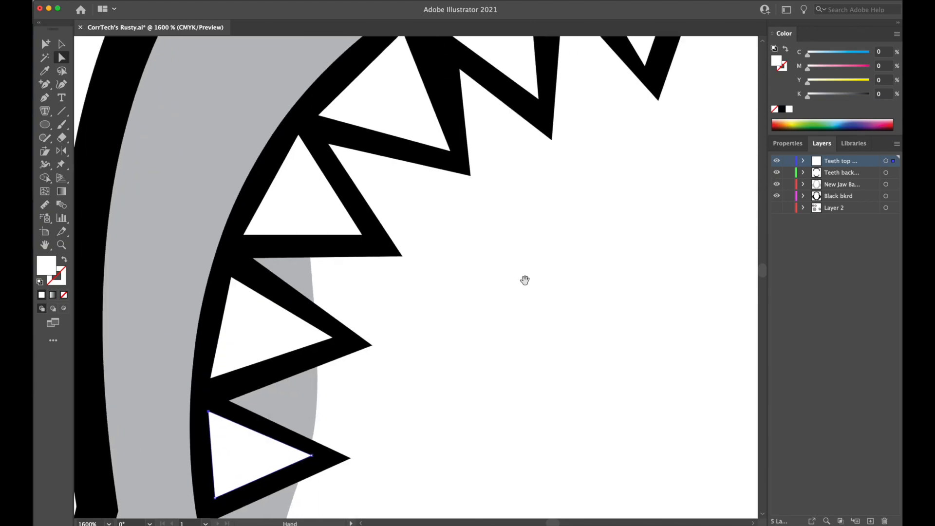
pyautogui.moveTo(621, 163); pyautogui.dragTo(407, 330)
pyautogui.moveTo(285, 134); pyautogui.dragTo(282, 144)
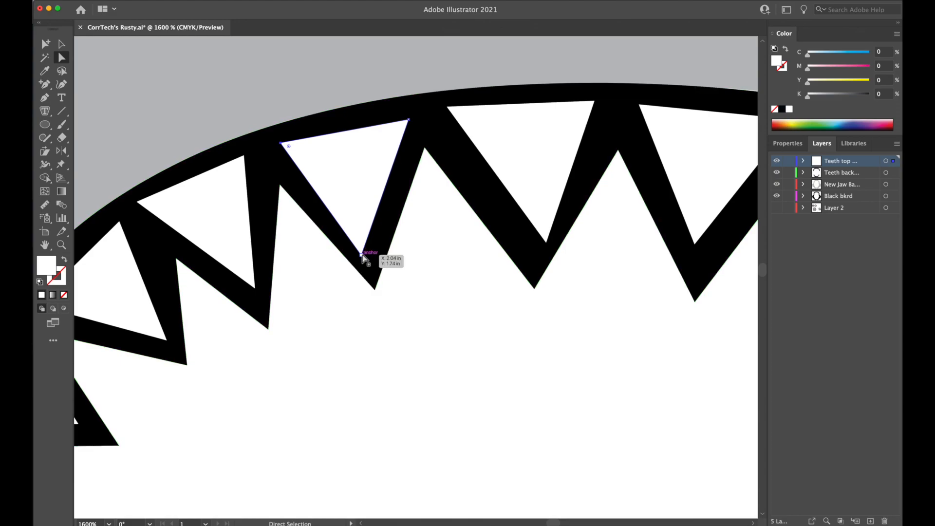
pyautogui.moveTo(362, 255); pyautogui.dragTo(368, 252)
pyautogui.click(481, 316)
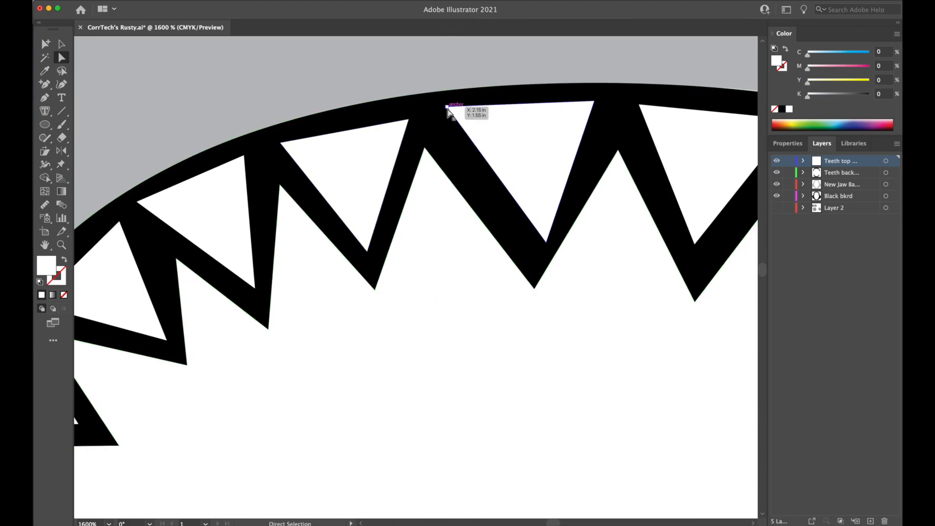
pyautogui.moveTo(448, 109); pyautogui.dragTo(439, 120)
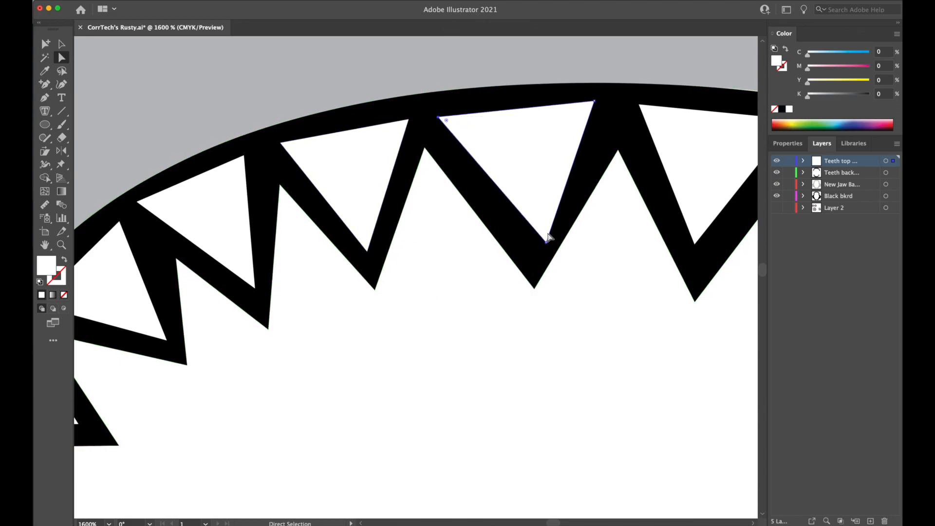
pyautogui.moveTo(547, 242); pyautogui.dragTo(535, 252)
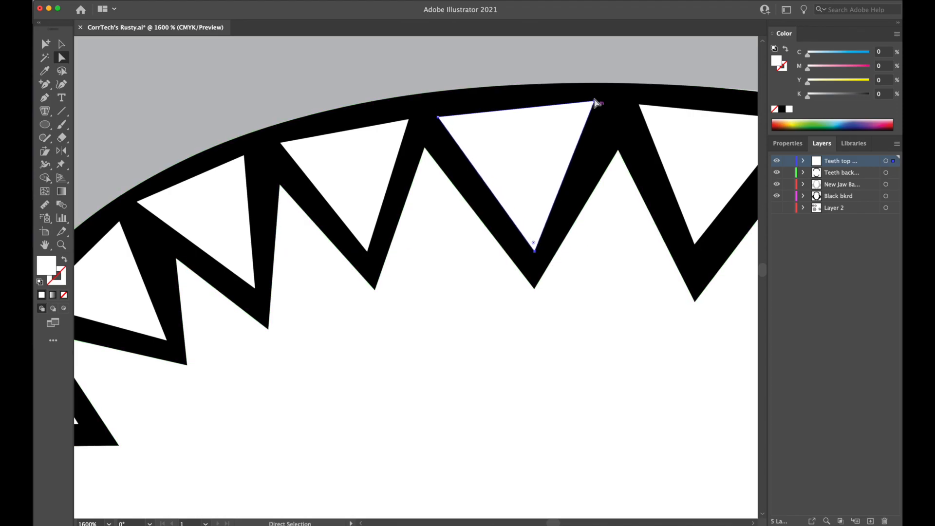
pyautogui.moveTo(595, 102); pyautogui.dragTo(607, 107)
# Review the whole jaw to compare the adjusted upper-left teeth with the unadjusted ones on the other side.
pyautogui.press('super+minus')
pyautogui.press('super+minus')
pyautogui.press('super+minus')
pyautogui.press('super+minus')
pyautogui.press('super+minus')
pyautogui.press('super+minus')
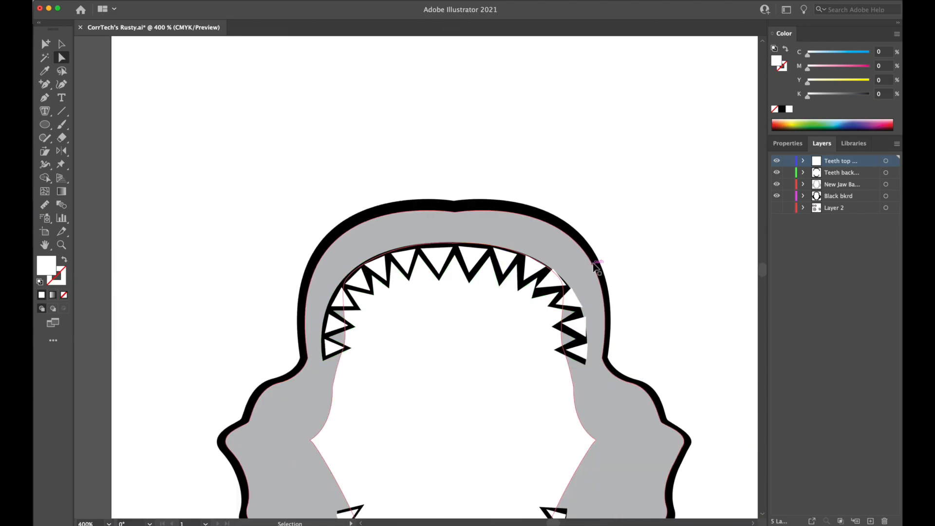
pyautogui.press('super+minus')
pyautogui.press('super+minus')
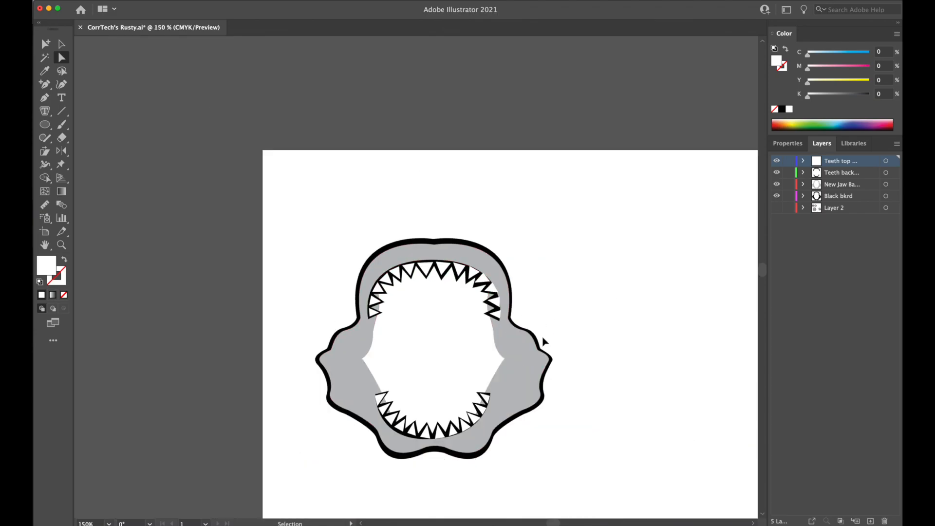
# Redraw the base edge of the sixth white tooth from the upper row's lower-left end as a curve with the Pen tool, following the gum line.
pyautogui.press('super+equal')
pyautogui.press('super+equal')
pyautogui.press('super+equal')
pyautogui.press('super+equal')
pyautogui.press('super+equal')
pyautogui.press('super+equal')
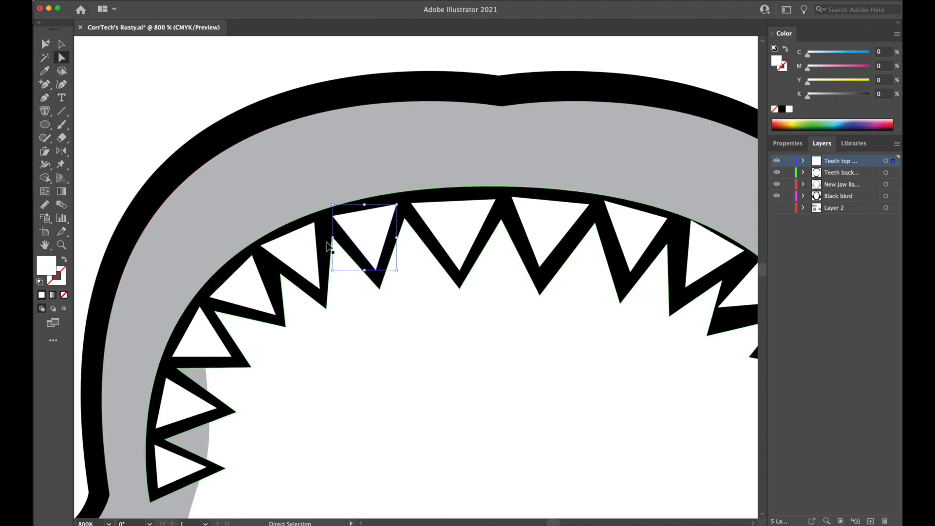
pyautogui.press('super+equal')
pyautogui.press('super+equal')
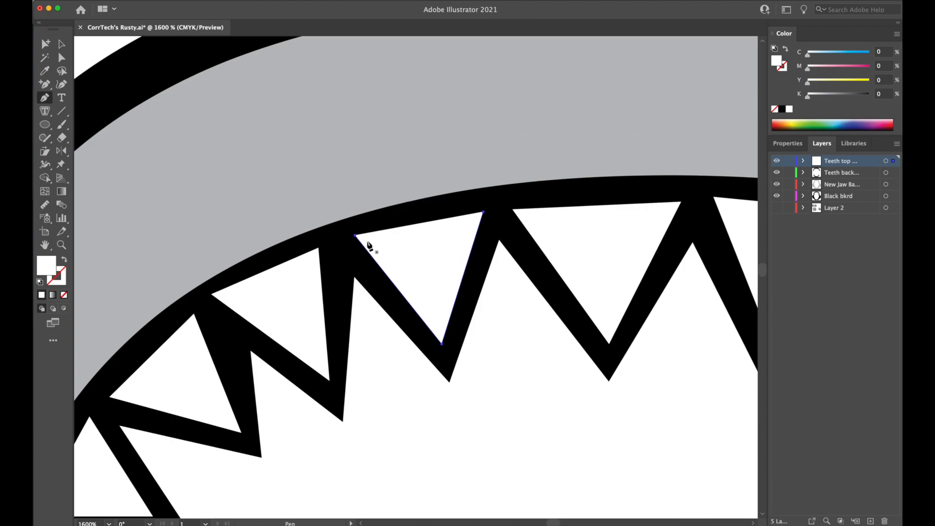
pyautogui.click(354, 235)
pyautogui.moveTo(483, 212); pyautogui.dragTo(535, 222)
pyautogui.keyDown('super'); pyautogui.click(545, 334); pyautogui.keyUp('super')
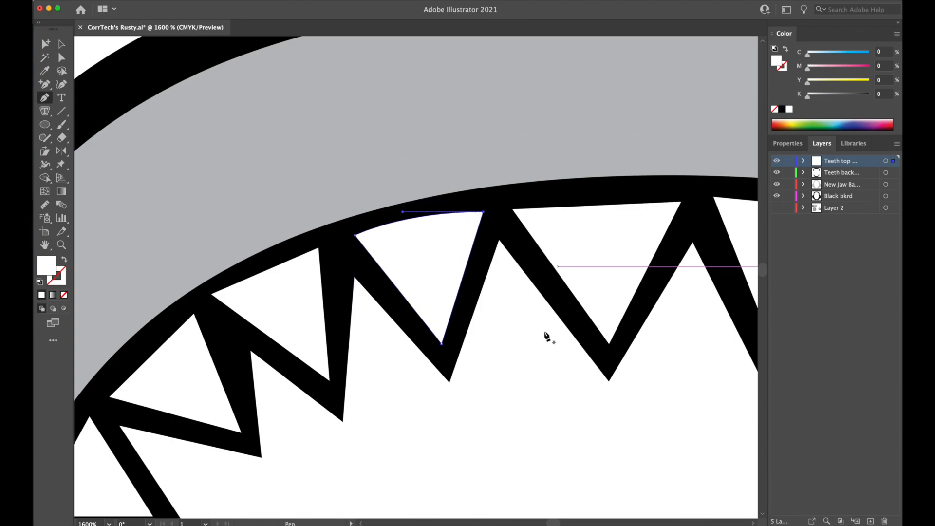
# Examine the upper tooth row at several magnifications to compare the curved tooth base with the straight-edged neighbouring teeth.
pyautogui.press('super+minus')
pyautogui.press('super+minus')
pyautogui.press('super+minus')
pyautogui.press('super+minus')
pyautogui.press('super+minus')
pyautogui.press('super+minus')
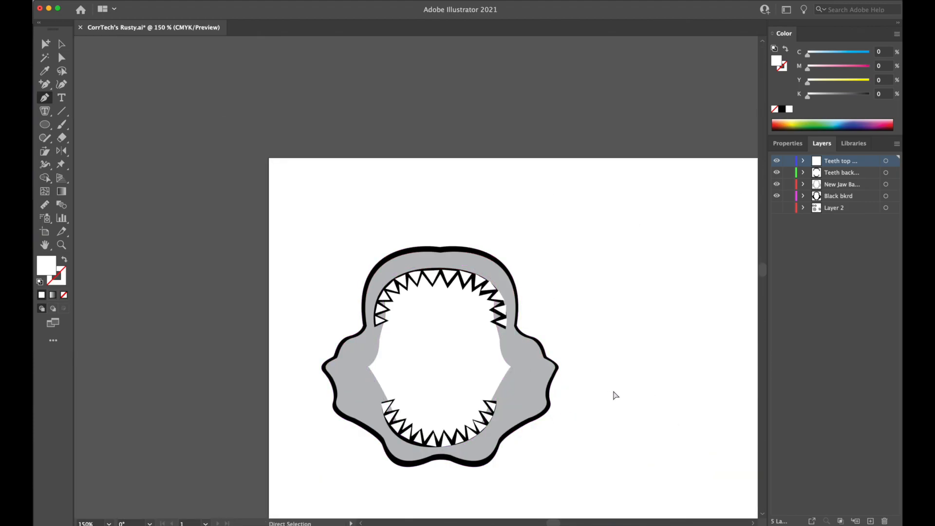
pyautogui.press('super+equal')
pyautogui.press('super+equal')
pyautogui.press('super+equal')
pyautogui.press('super+equal')
pyautogui.press('super+equal')
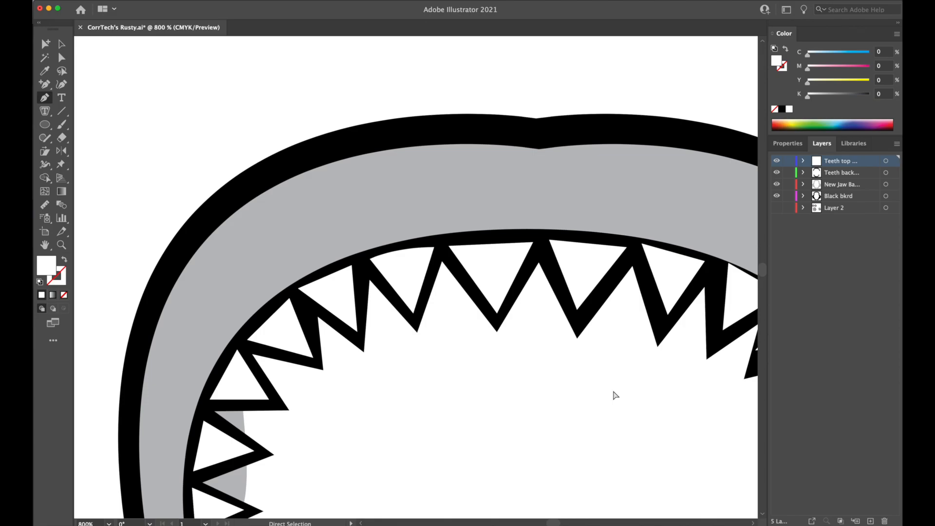
pyautogui.press('super+minus')
pyautogui.press('super+equal')
pyautogui.press('super+equal')
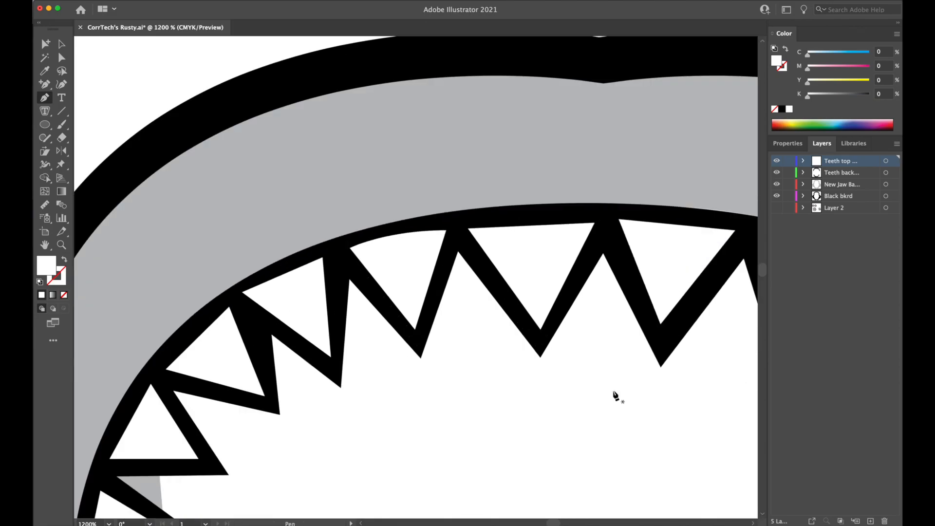
# Undo the curved base edge on the sixth white tooth from the upper row's lower-left end.
pyautogui.press('super+z')
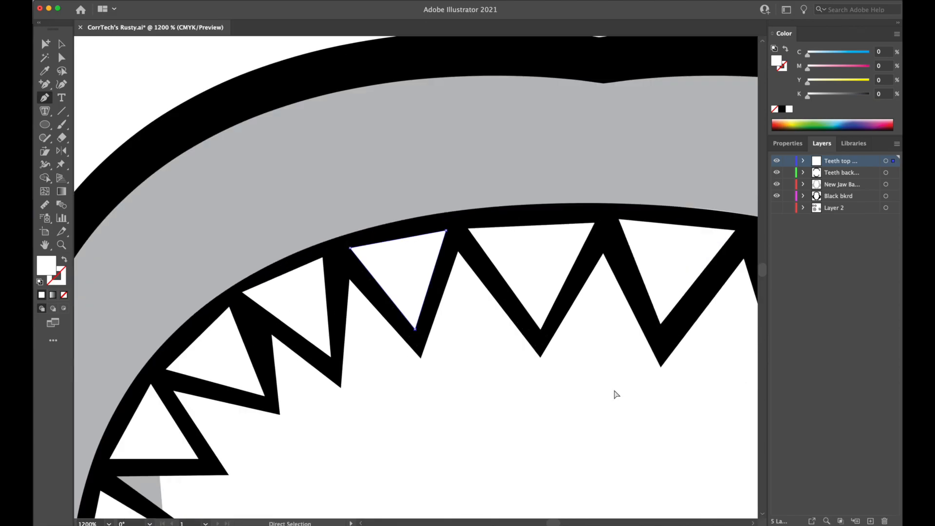
pyautogui.press('super+z')
pyautogui.press('super+shift+z')
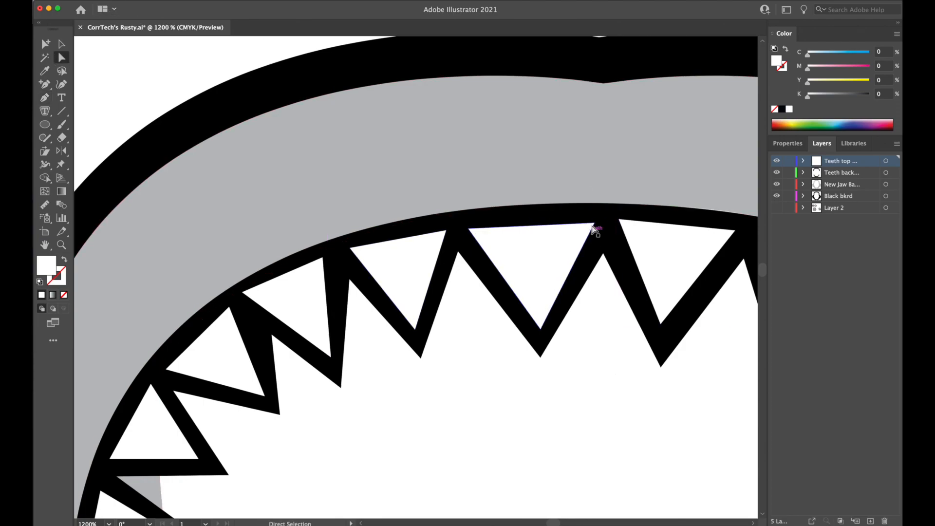
# Adjust the upper corner of the white tooth just left of the upper row's centre and all three corners of the one just right.
pyautogui.moveTo(595, 224); pyautogui.dragTo(599, 223)
pyautogui.moveTo(654, 413); pyautogui.dragTo(432, 408)
pyautogui.click(432, 407)
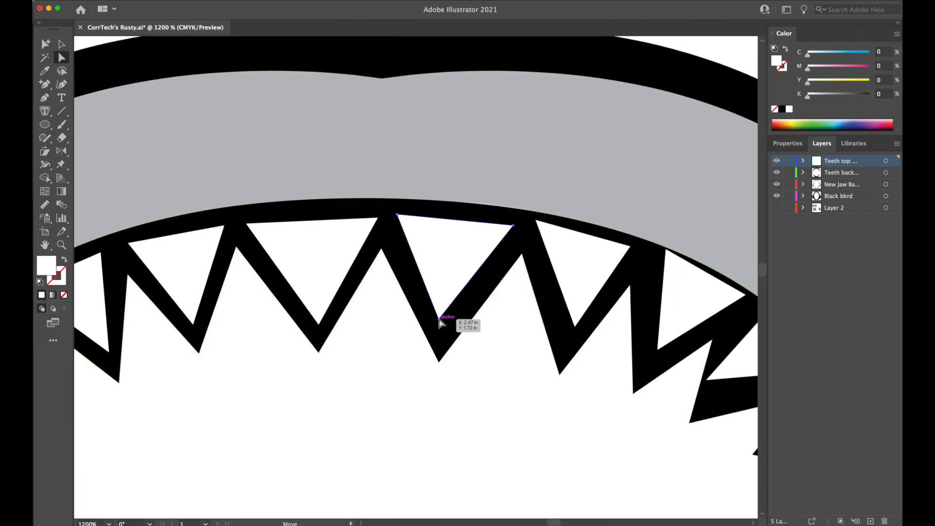
pyautogui.moveTo(440, 322); pyautogui.dragTo(443, 329)
pyautogui.moveTo(397, 214); pyautogui.dragTo(399, 220)
pyautogui.moveTo(515, 227); pyautogui.dragTo(535, 233)
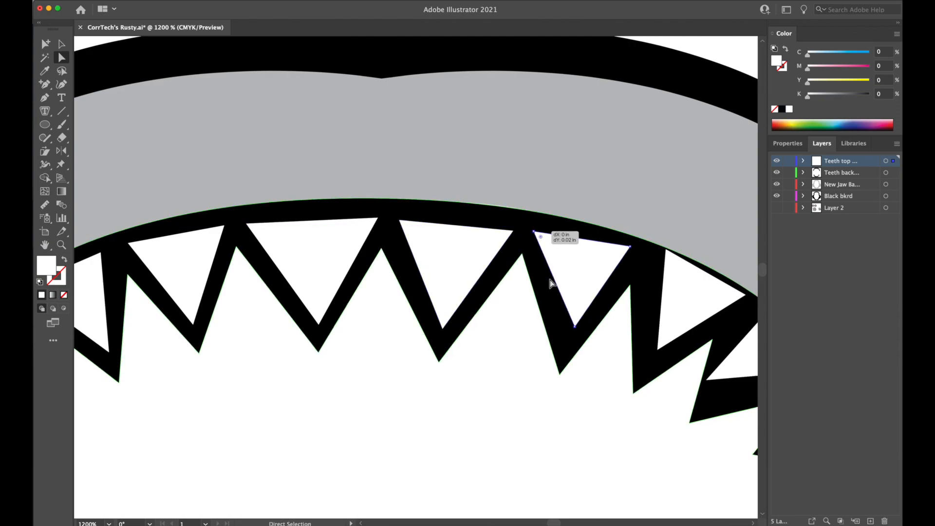
# Reshape the second and third white teeth right of the upper row's centre by their corners to even out the black borders.
pyautogui.moveTo(576, 328); pyautogui.dragTo(569, 341)
pyautogui.moveTo(630, 246); pyautogui.dragTo(653, 262)
pyautogui.moveTo(657, 350); pyautogui.dragTo(652, 363)
pyautogui.hscroll(5, 484, 389)
pyautogui.scroll(1, 484, 389)
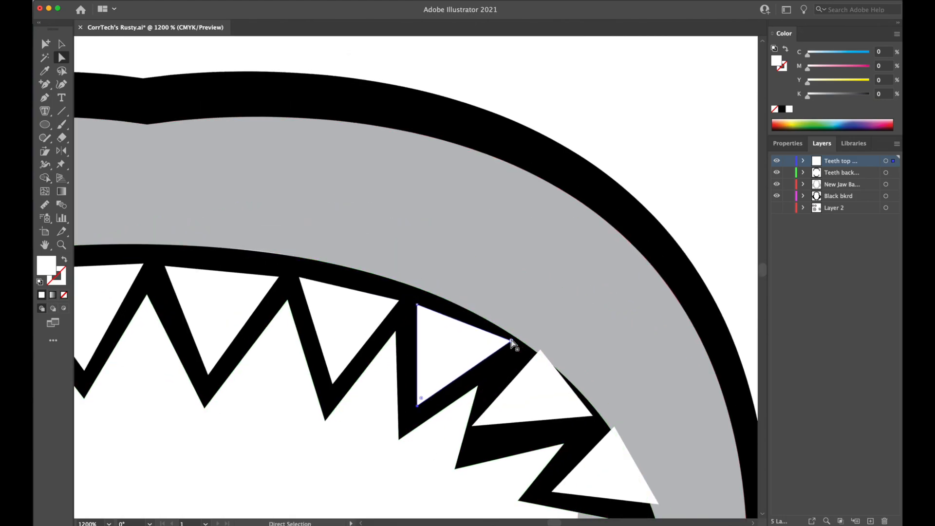
pyautogui.moveTo(512, 343)
pyautogui.mouseDown()
pyautogui.moveTo(499, 345)
pyautogui.moveTo(538, 354)
pyautogui.moveTo(521, 356)
pyautogui.mouseUp()
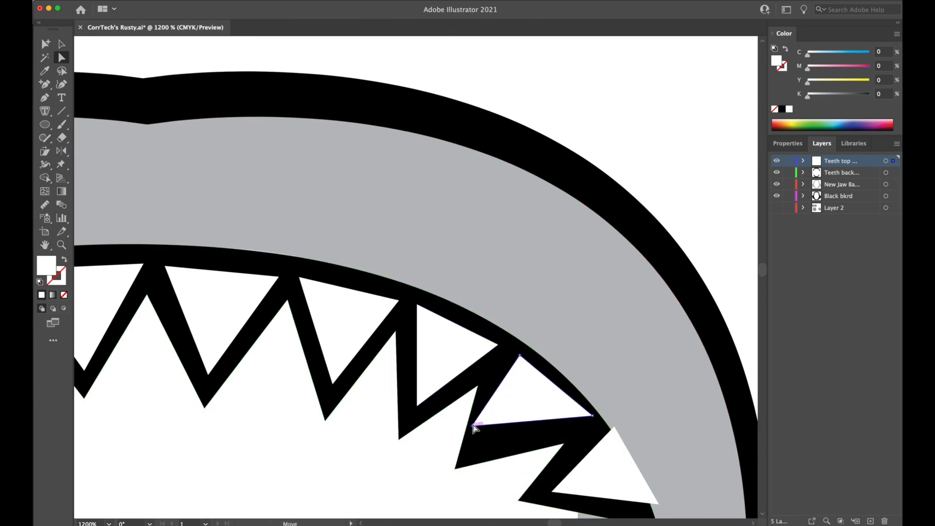
# Pull the corners of the fourth and fifth white teeth right of the upper row's centre inside their black backing.
pyautogui.moveTo(475, 428); pyautogui.dragTo(480, 448)
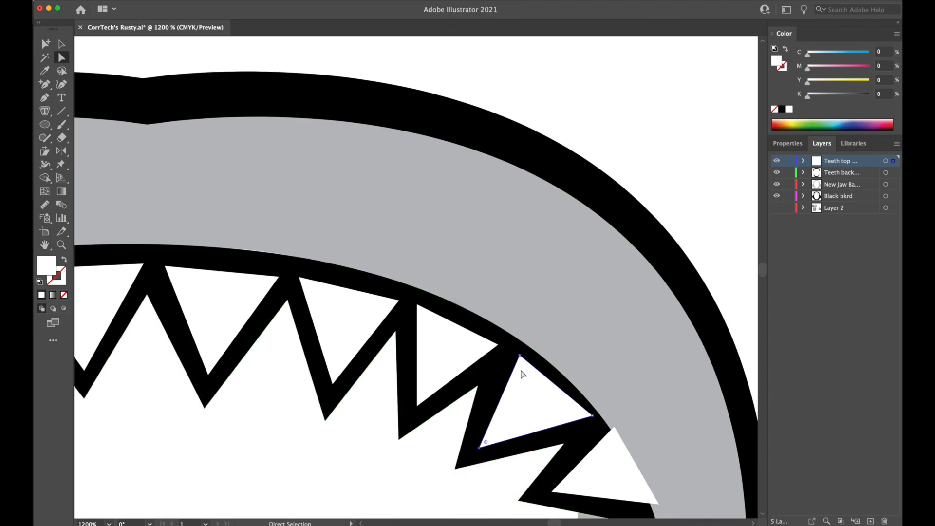
pyautogui.moveTo(519, 356); pyautogui.dragTo(513, 357)
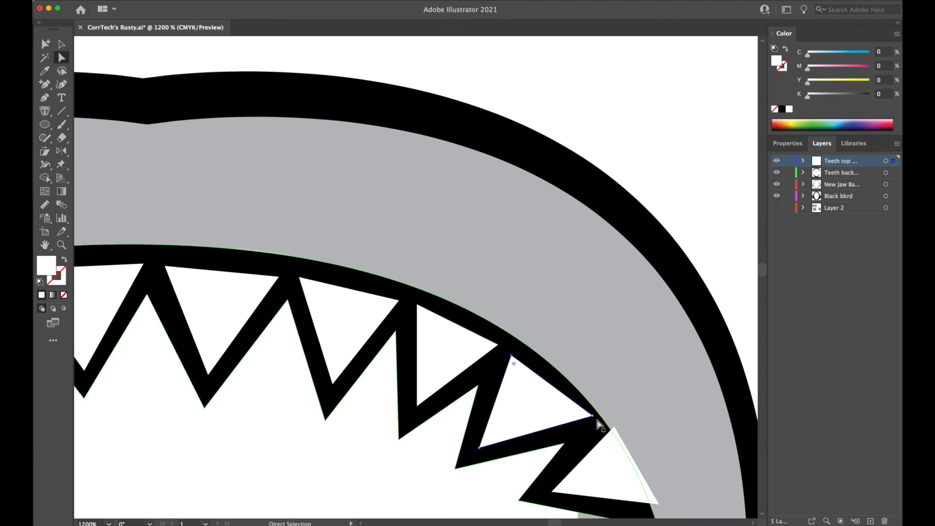
pyautogui.moveTo(594, 418); pyautogui.dragTo(565, 432)
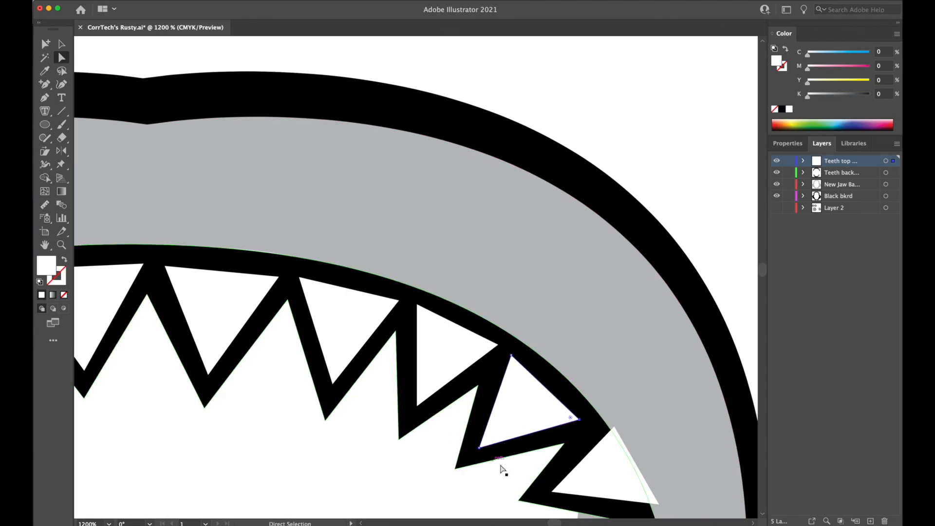
pyautogui.scroll(-5, 484, 417)
pyautogui.hscroll(5, 485, 417)
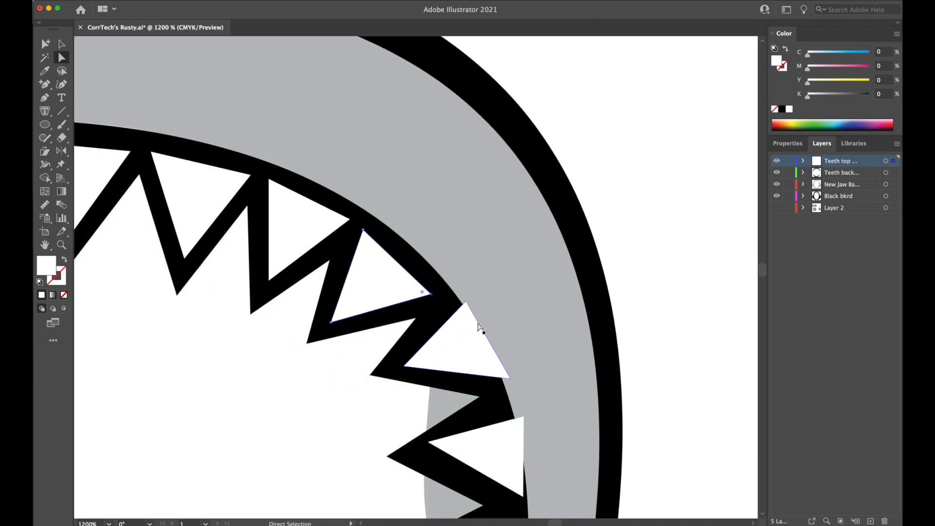
pyautogui.moveTo(466, 303); pyautogui.dragTo(453, 311)
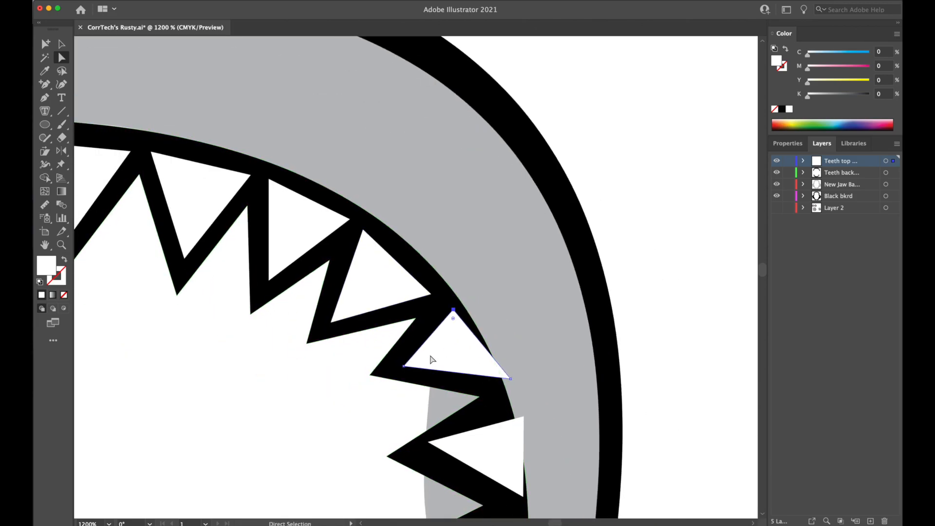
pyautogui.moveTo(404, 367); pyautogui.dragTo(404, 367)
pyautogui.moveTo(511, 378); pyautogui.dragTo(488, 375)
# Adjust the tip and base corners of the upper row's two lowest right white teeth to fit inside the black backing.
pyautogui.moveTo(524, 413); pyautogui.dragTo(521, 222)
pyautogui.moveTo(424, 254); pyautogui.dragTo(418, 262)
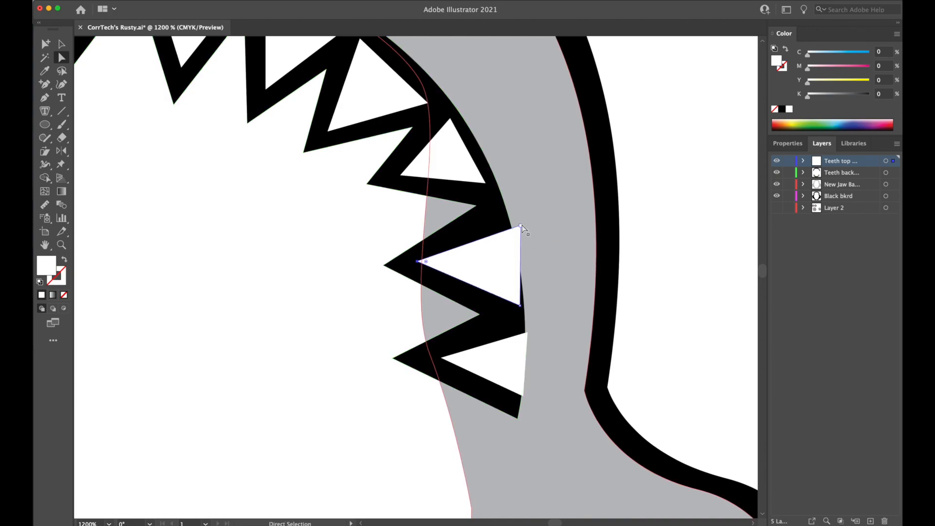
pyautogui.moveTo(521, 227); pyautogui.dragTo(495, 234)
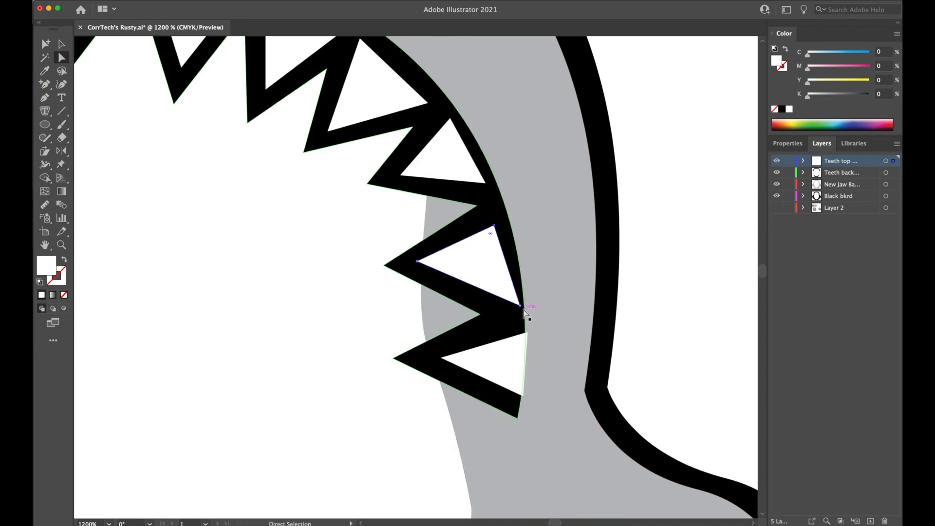
pyautogui.moveTo(521, 306); pyautogui.dragTo(510, 332)
pyautogui.moveTo(523, 397); pyautogui.dragTo(508, 391)
# Shift the second white tooth from the lower row's upper-left end slightly within its black backing.
pyautogui.press('super+minus')
pyautogui.press('super+minus')
pyautogui.press('super+minus')
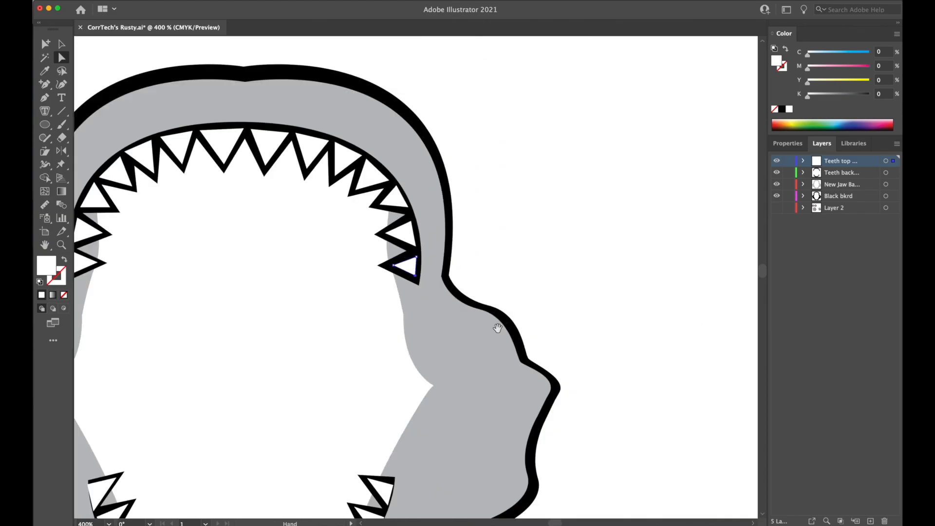
pyautogui.moveTo(307, 353); pyautogui.dragTo(411, 337)
pyautogui.moveTo(403, 377); pyautogui.dragTo(456, 224)
pyautogui.moveTo(410, 344); pyautogui.dragTo(455, 315)
pyautogui.press('super+plus')
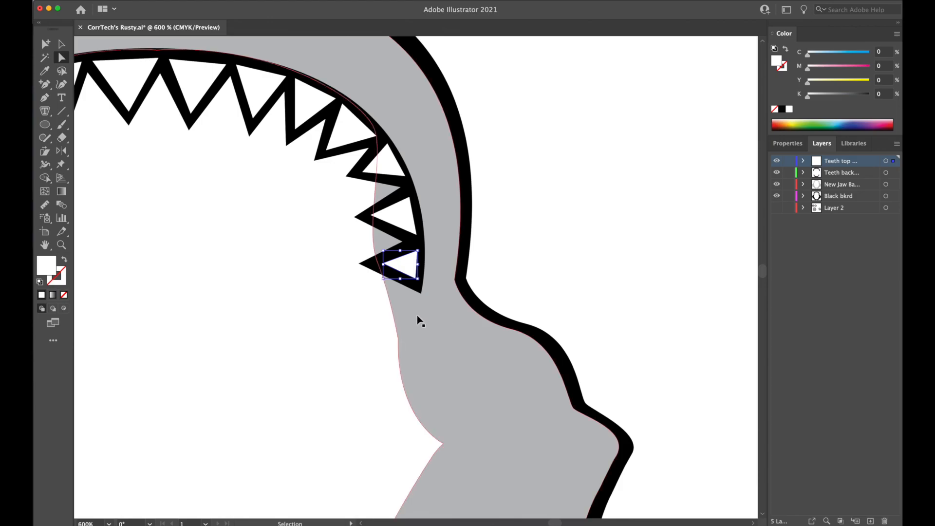
pyautogui.press('super+plus')
pyautogui.moveTo(290, 447); pyautogui.dragTo(461, 141)
pyautogui.moveTo(322, 383); pyautogui.dragTo(515, 159)
pyautogui.moveTo(347, 327); pyautogui.dragTo(540, 385)
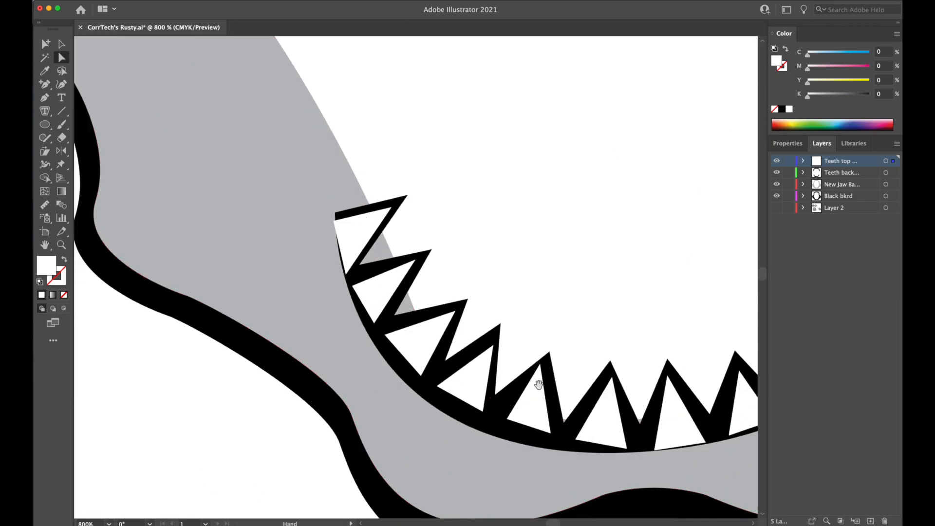
pyautogui.moveTo(377, 286); pyautogui.dragTo(378, 286)
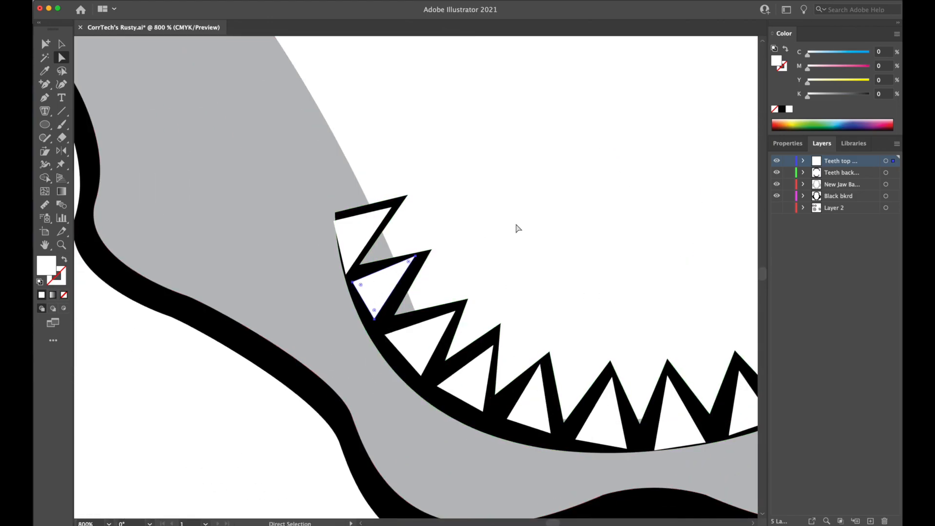
# Move the base corners of the lower row's first left white tooth and the upper base corner and tip of the second inward.
pyautogui.press('super+minus')
pyautogui.press('super+plus')
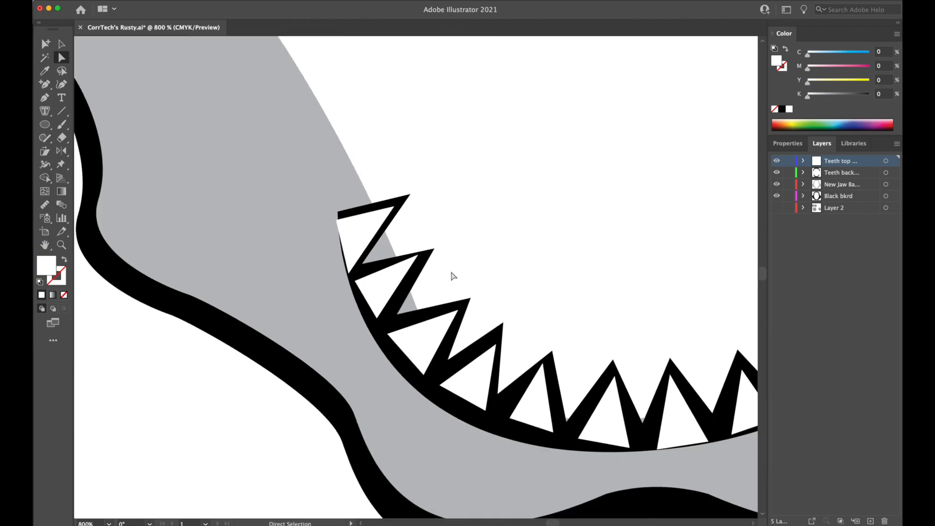
pyautogui.press('super+plus')
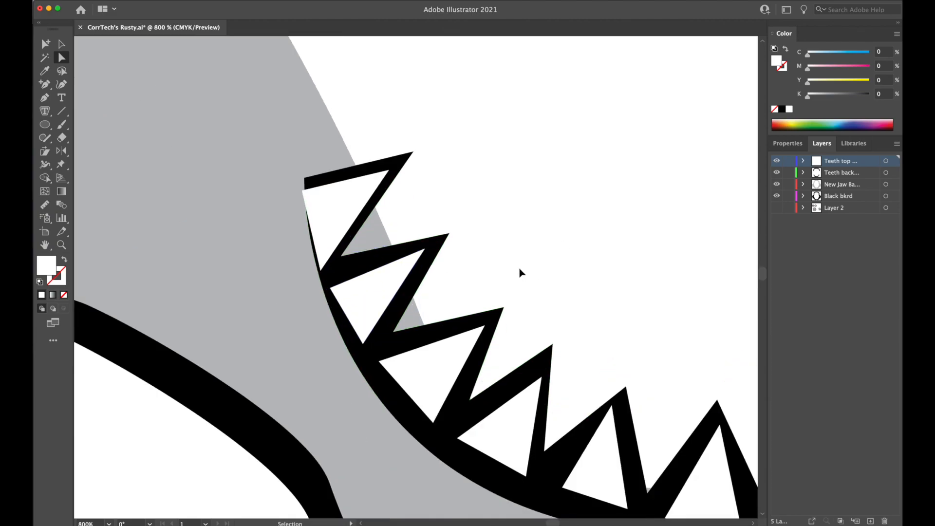
pyautogui.moveTo(306, 190); pyautogui.dragTo(313, 185)
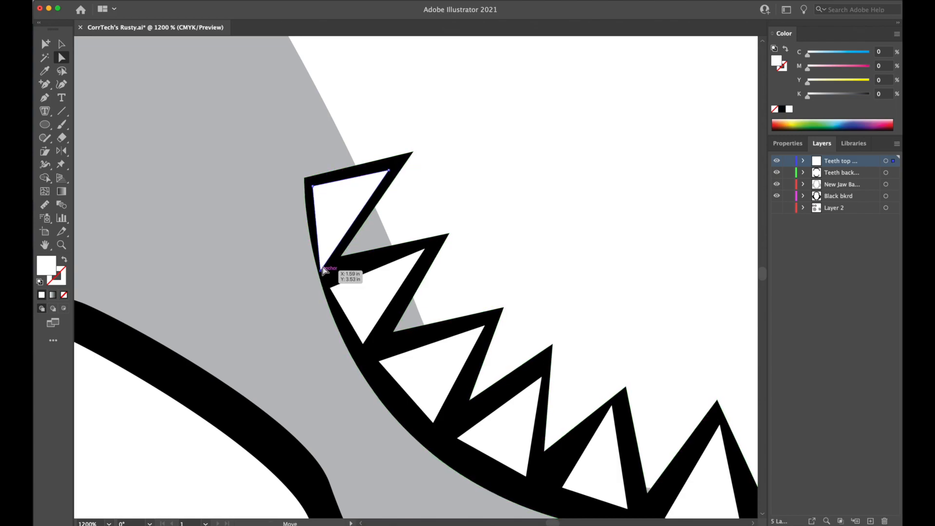
pyautogui.moveTo(323, 269); pyautogui.dragTo(328, 258)
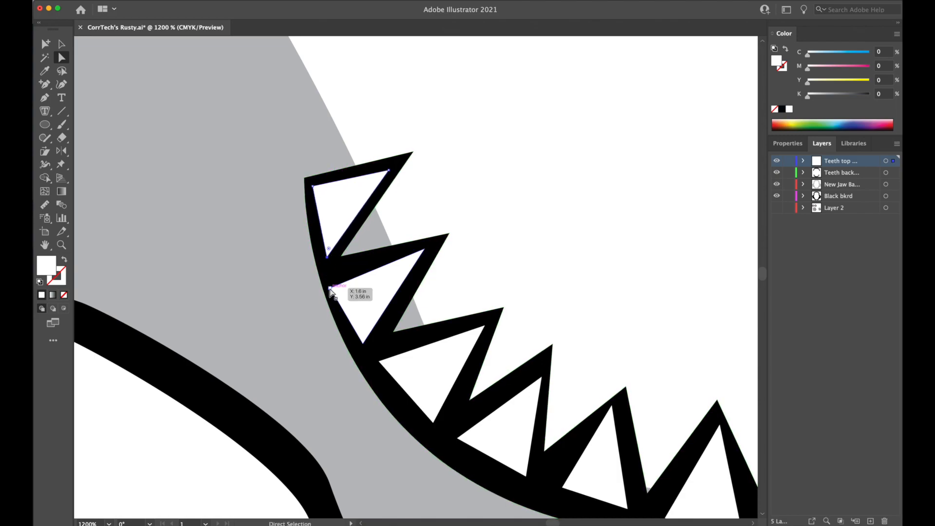
pyautogui.moveTo(331, 290); pyautogui.dragTo(335, 279)
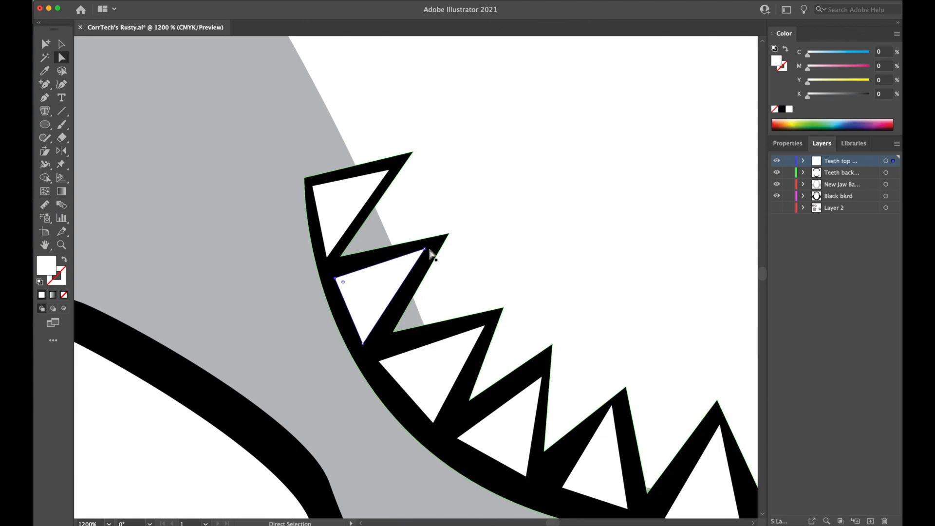
pyautogui.moveTo(426, 250); pyautogui.dragTo(422, 254)
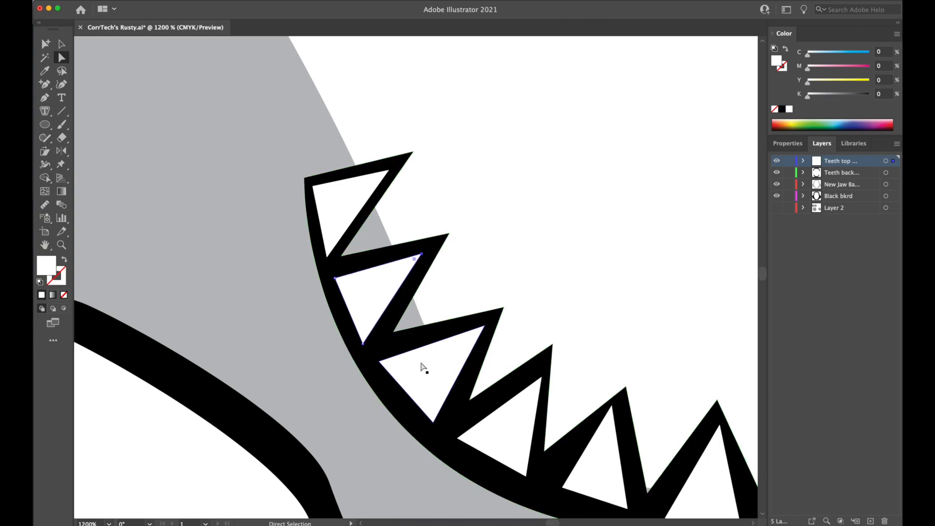
# Adjust the lower base corner and tip of the fourth white tooth from the lower row's upper-left end.
pyautogui.click(433, 423)
pyautogui.moveTo(527, 476); pyautogui.dragTo(525, 480)
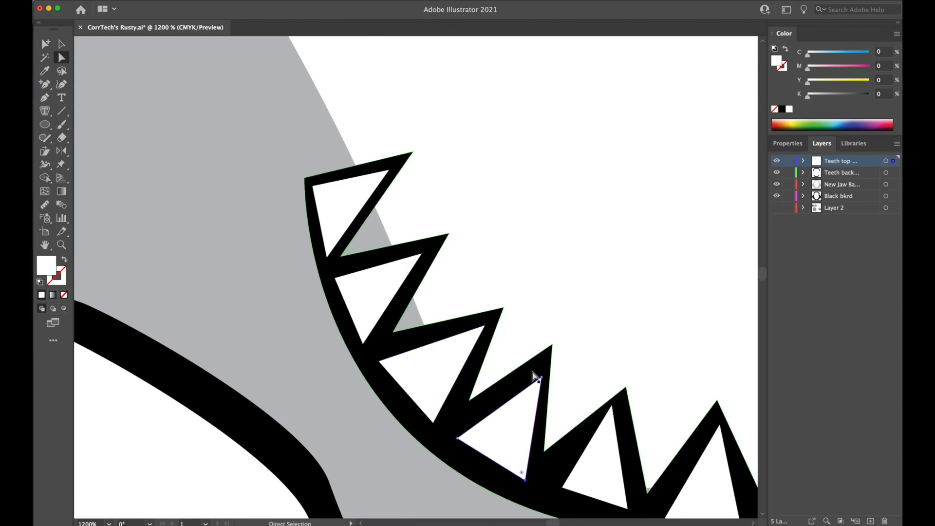
pyautogui.moveTo(542, 378); pyautogui.dragTo(536, 378)
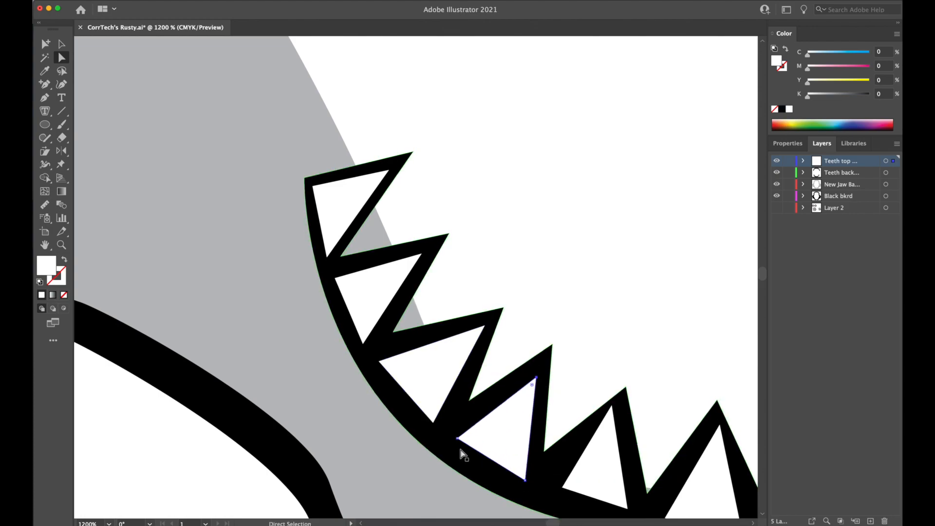
pyautogui.click(458, 439)
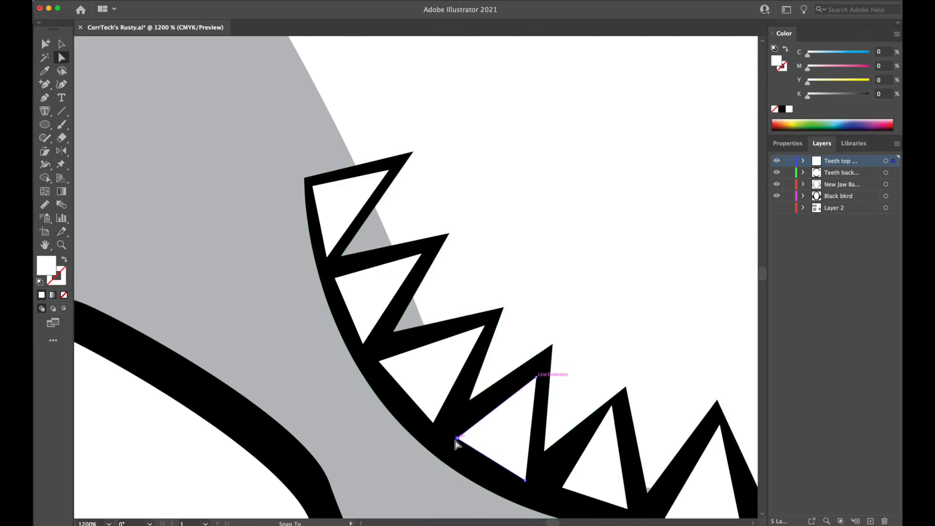
# Widen the bases and reposition the tips of the fifth and sixth white teeth from the lower row's upper-left end for even borders.
pyautogui.scroll(-5, 633, 313)
pyautogui.hscroll(5, 634, 314)
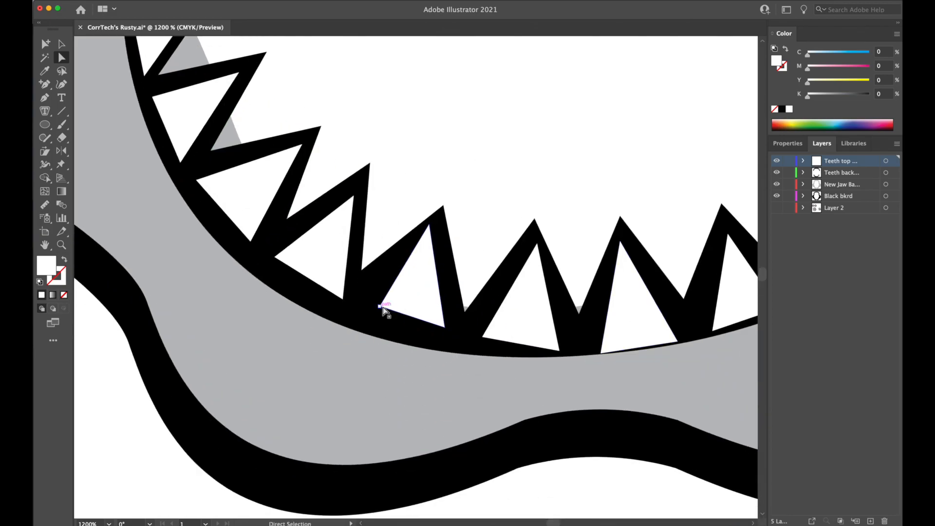
pyautogui.moveTo(379, 307); pyautogui.dragTo(367, 307)
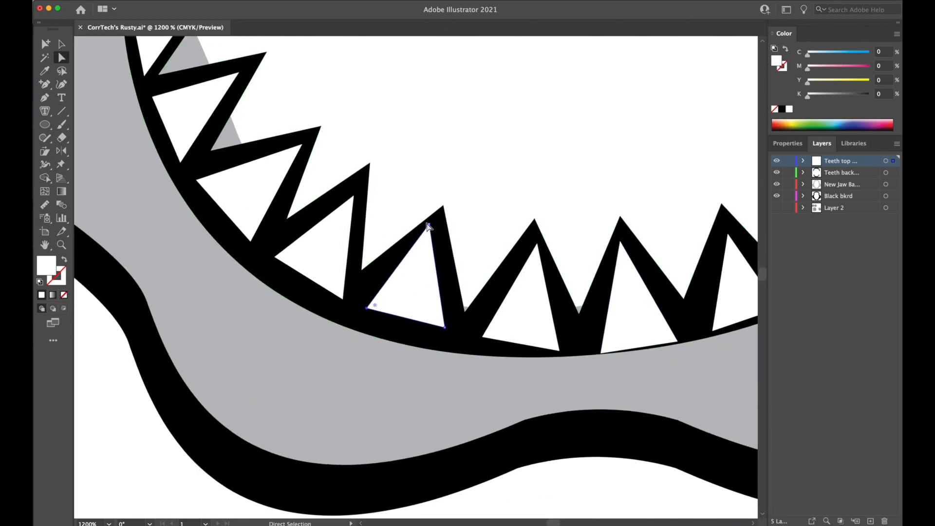
pyautogui.moveTo(429, 224); pyautogui.dragTo(435, 230)
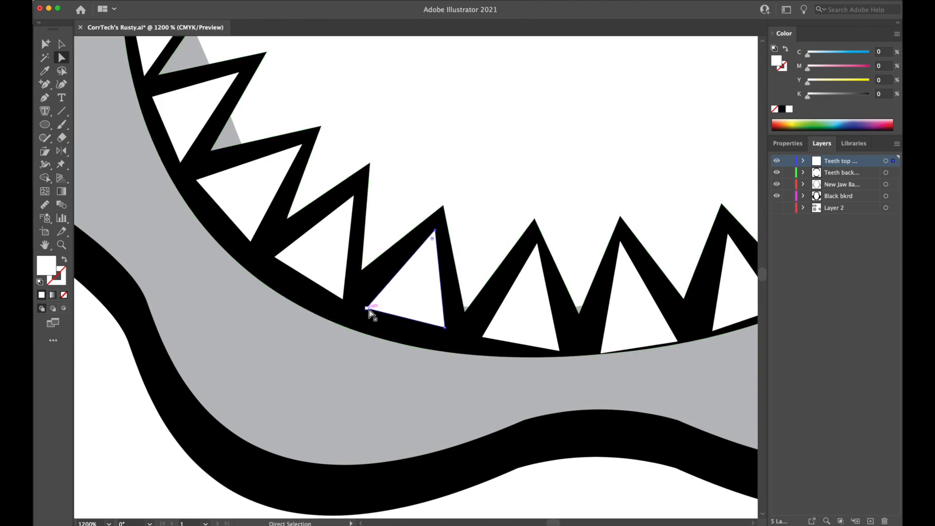
pyautogui.moveTo(367, 309); pyautogui.dragTo(360, 307)
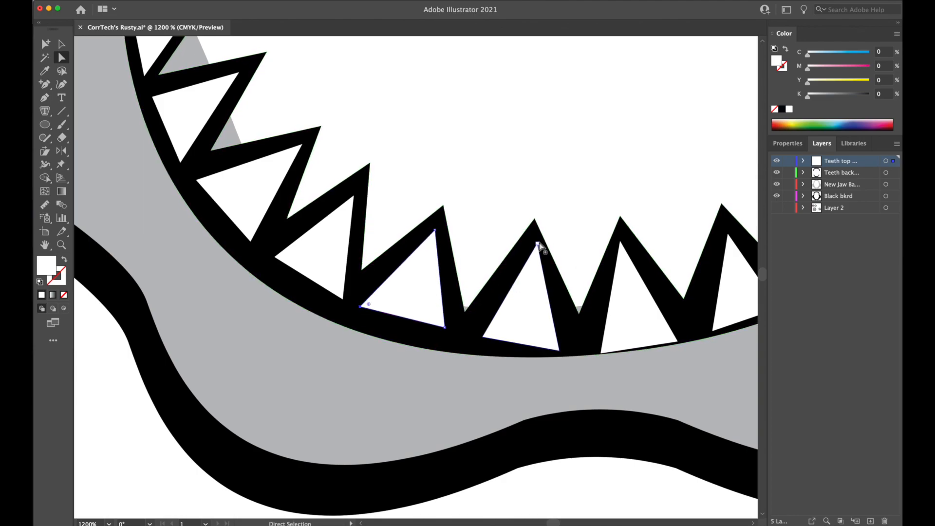
pyautogui.moveTo(539, 245); pyautogui.dragTo(533, 249)
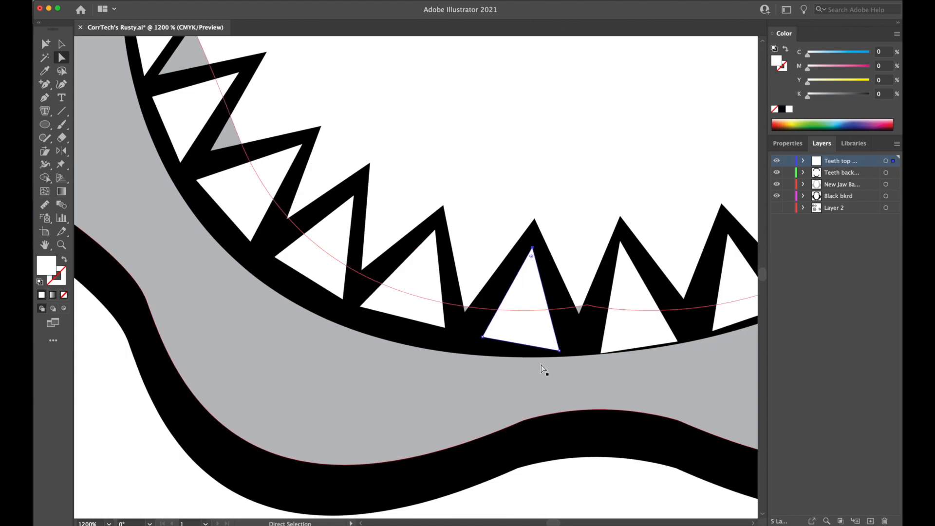
pyautogui.moveTo(559, 350); pyautogui.dragTo(569, 342)
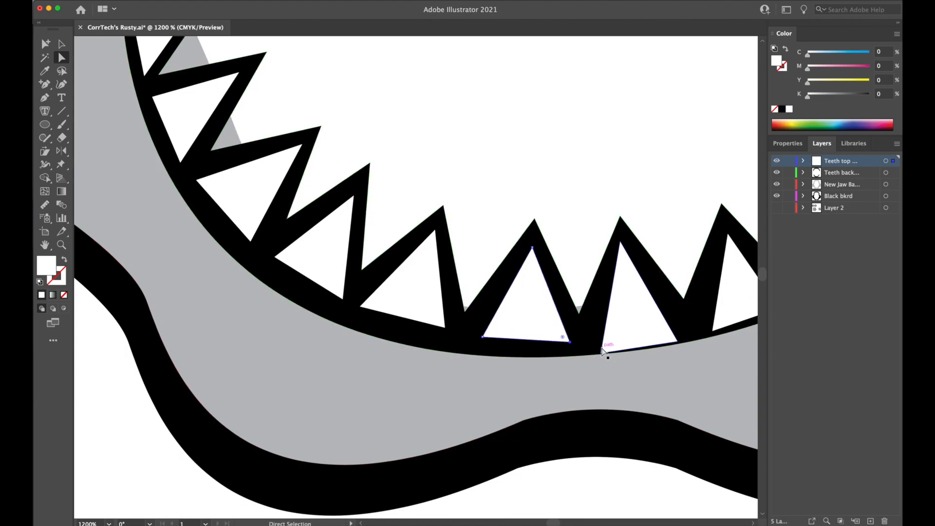
# Raise both base corners of the seventh white tooth from the lower row's upper-left end and nudge its tip inward for an even black border.
pyautogui.click(602, 354)
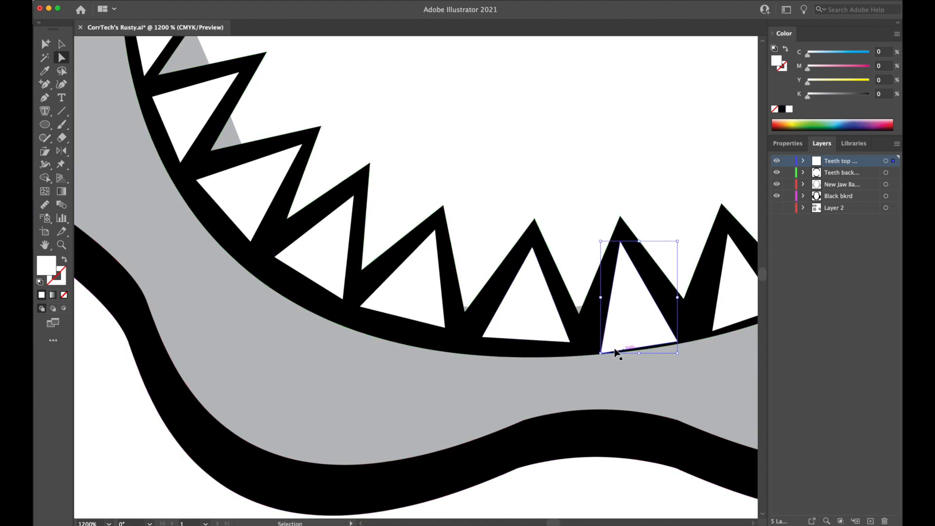
pyautogui.moveTo(603, 354); pyautogui.dragTo(598, 343)
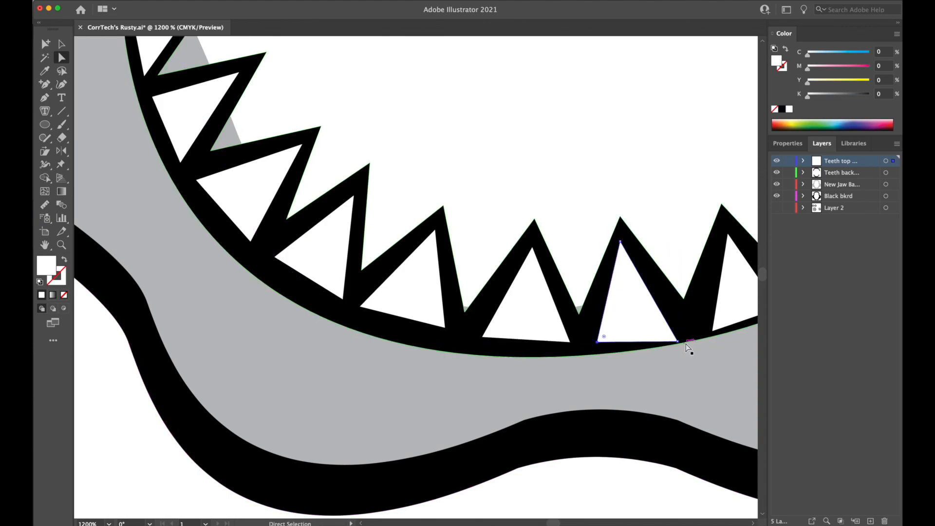
pyautogui.moveTo(675, 342); pyautogui.dragTo(678, 332)
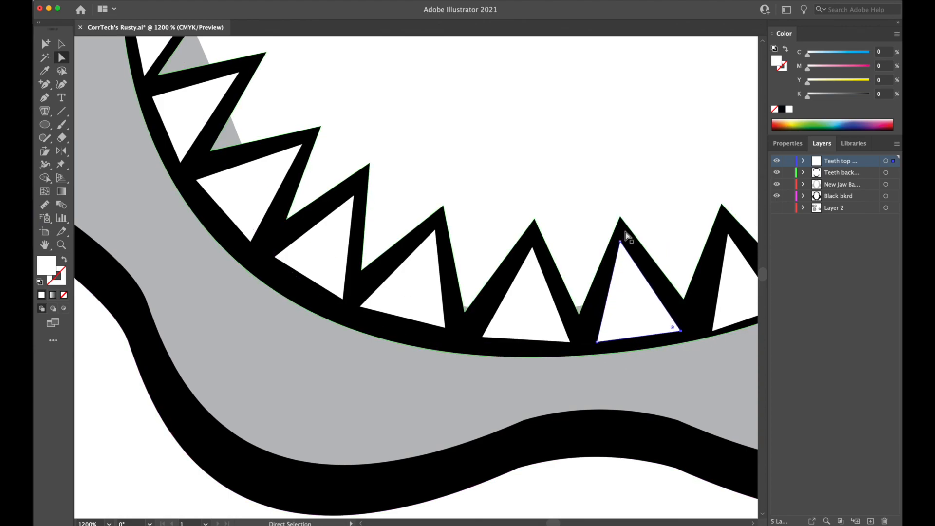
pyautogui.moveTo(617, 242); pyautogui.dragTo(623, 245)
# Pull the base corners of the eighth and ninth white teeth from the lower row's upper-left end off the gum line and lower the ninth's tip.
pyautogui.moveTo(654, 301); pyautogui.dragTo(445, 316)
pyautogui.click(448, 323)
pyautogui.moveTo(521, 301); pyautogui.dragTo(557, 279)
pyautogui.click(561, 288)
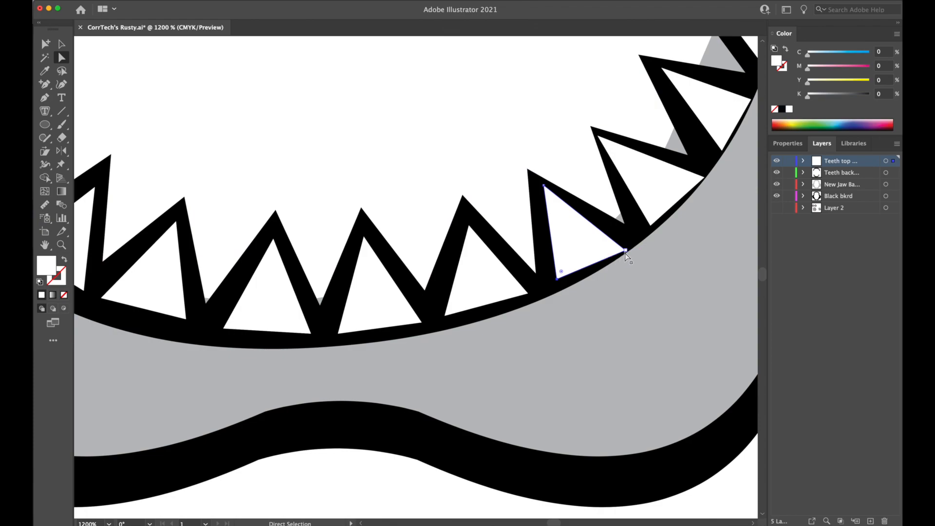
pyautogui.moveTo(626, 252); pyautogui.dragTo(620, 241)
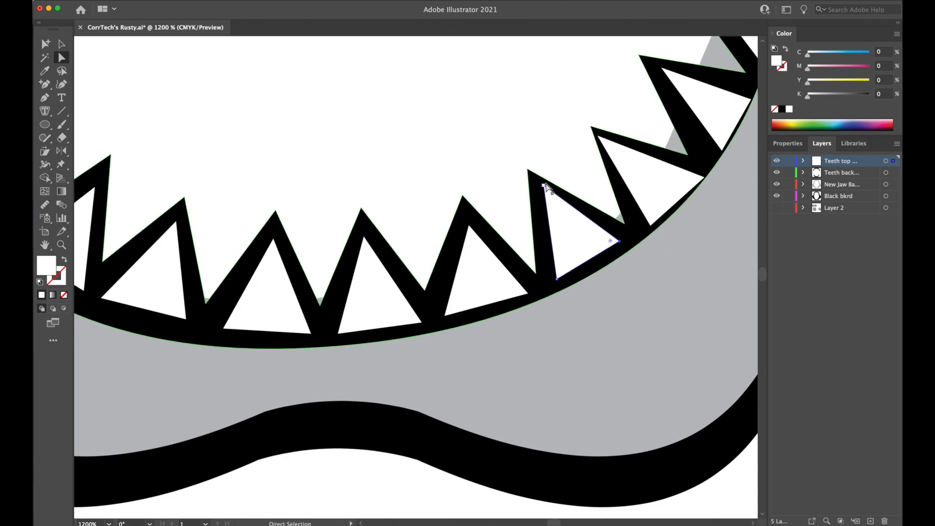
pyautogui.moveTo(546, 187); pyautogui.dragTo(545, 195)
# Move the base corners and tip of the third white tooth from the lower row's upper-right end inward within its black backing.
pyautogui.hscroll(5, 647, 307)
pyautogui.scroll(3, 648, 307)
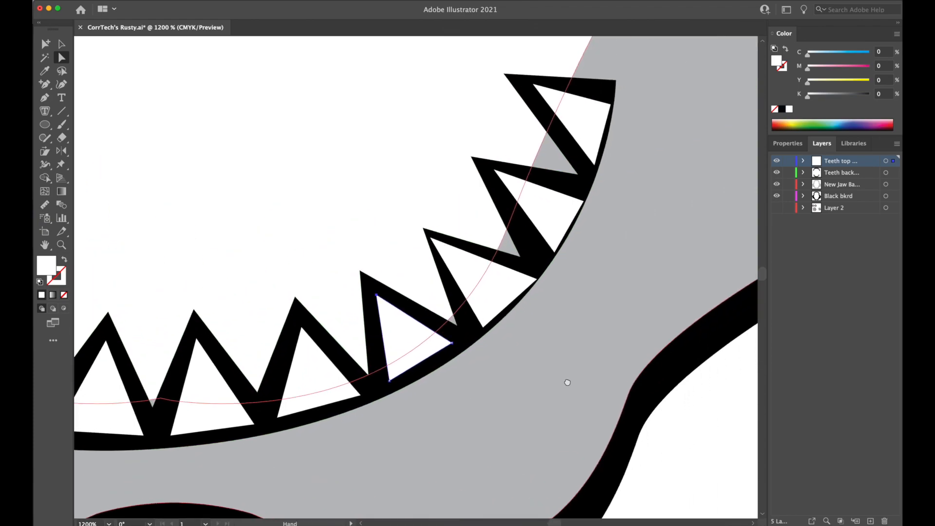
pyautogui.moveTo(481, 322); pyautogui.dragTo(478, 319)
pyautogui.moveTo(537, 278); pyautogui.dragTo(525, 275)
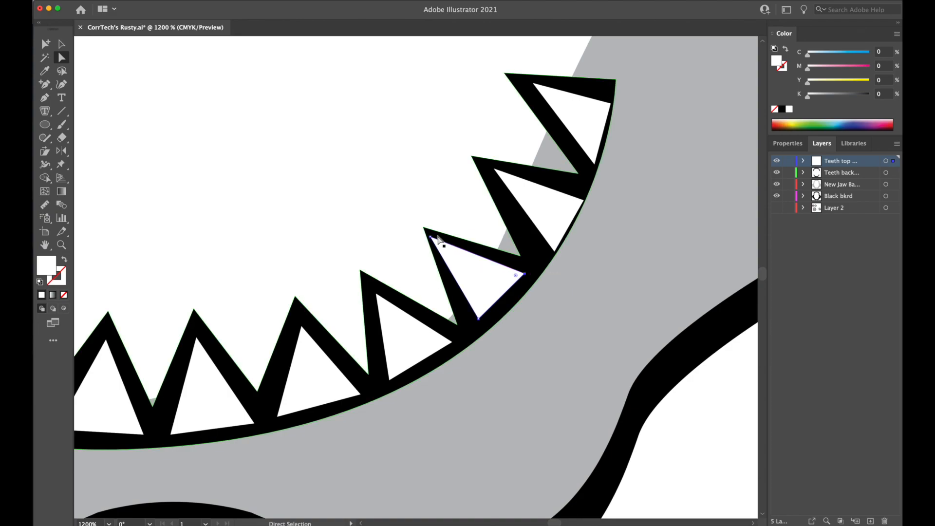
pyautogui.moveTo(430, 238); pyautogui.dragTo(440, 244)
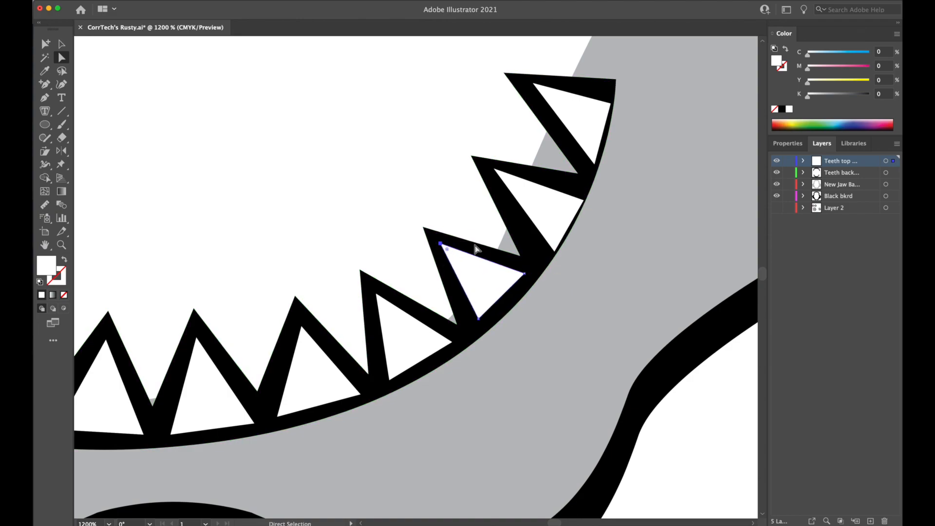
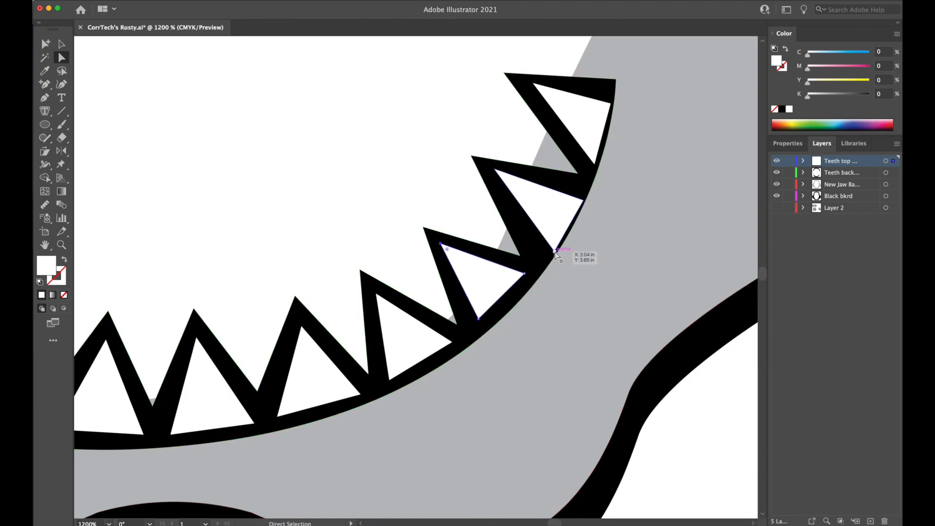
# Reposition the base corners and tips of the last two white teeth at the lower row's upper-right end for even black borders.
pyautogui.moveTo(556, 252); pyautogui.dragTo(539, 249)
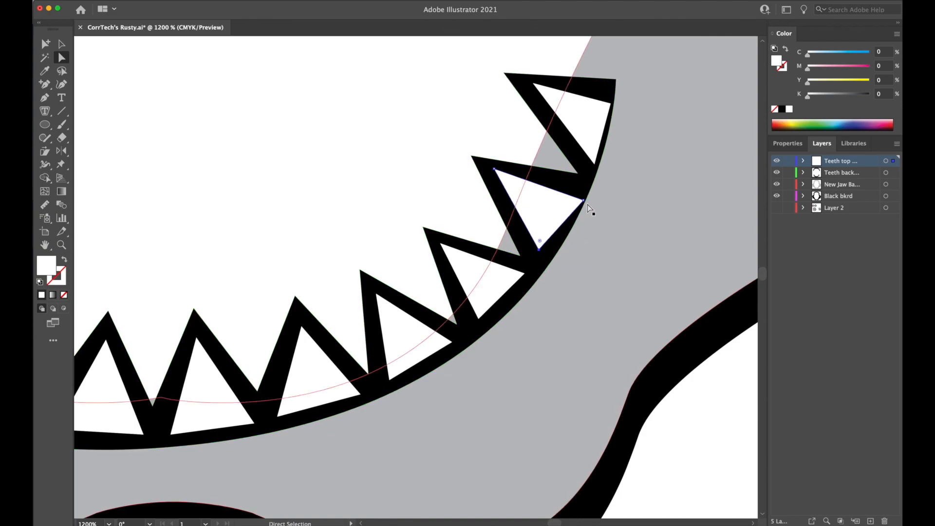
pyautogui.moveTo(584, 201); pyautogui.dragTo(578, 192)
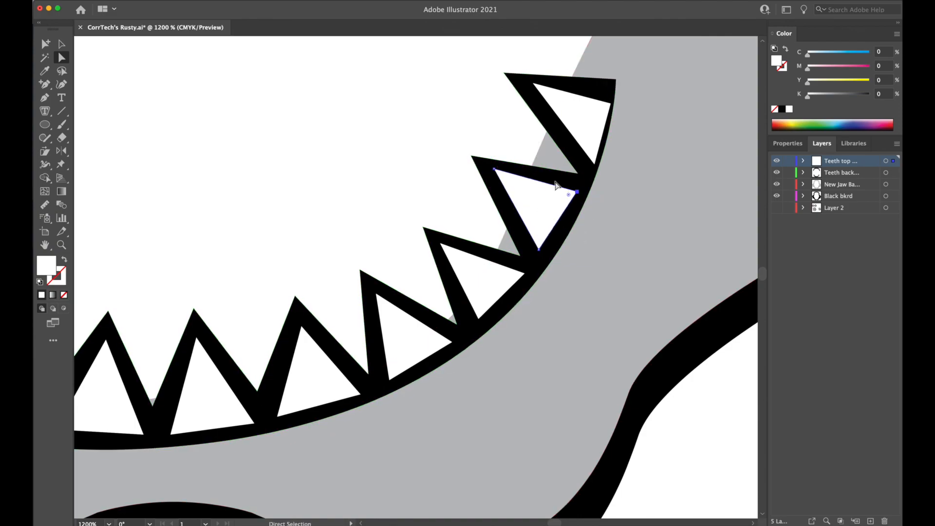
pyautogui.moveTo(495, 170); pyautogui.dragTo(498, 178)
pyautogui.moveTo(595, 164); pyautogui.dragTo(590, 157)
pyautogui.moveTo(609, 104); pyautogui.dragTo(606, 96)
pyautogui.moveTo(533, 87); pyautogui.dragTo(528, 87)
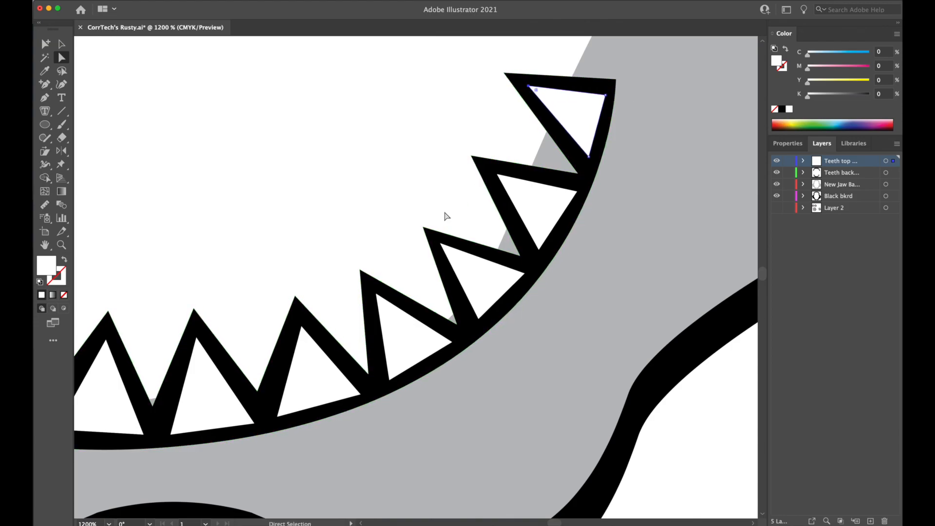
# Delete the straight base segments of the upper row's white tooth just left of centre and the two teeth to its right.
pyautogui.press('super+minus')
pyautogui.press('space')
pyautogui.moveTo(302, 322); pyautogui.dragTo(464, 204)
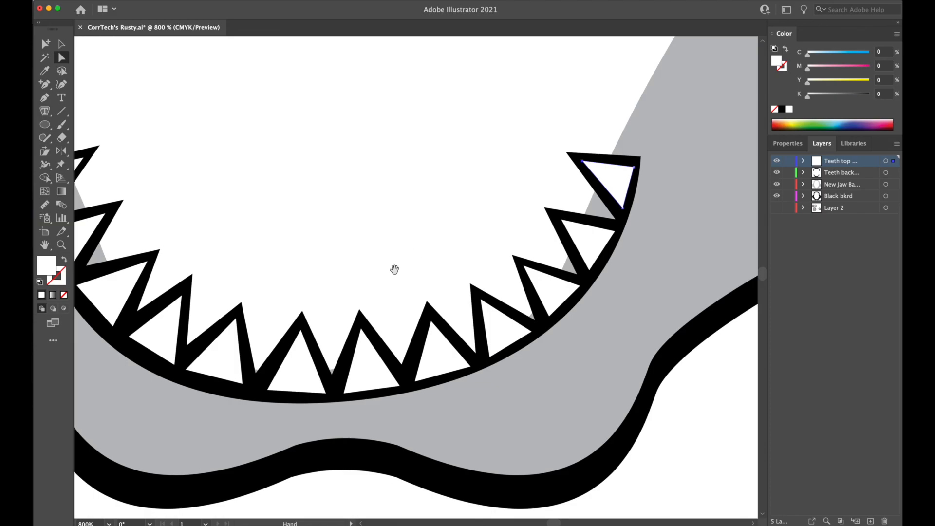
pyautogui.moveTo(365, 278); pyautogui.dragTo(495, 253)
pyautogui.press('super+minus')
pyautogui.press('super+minus')
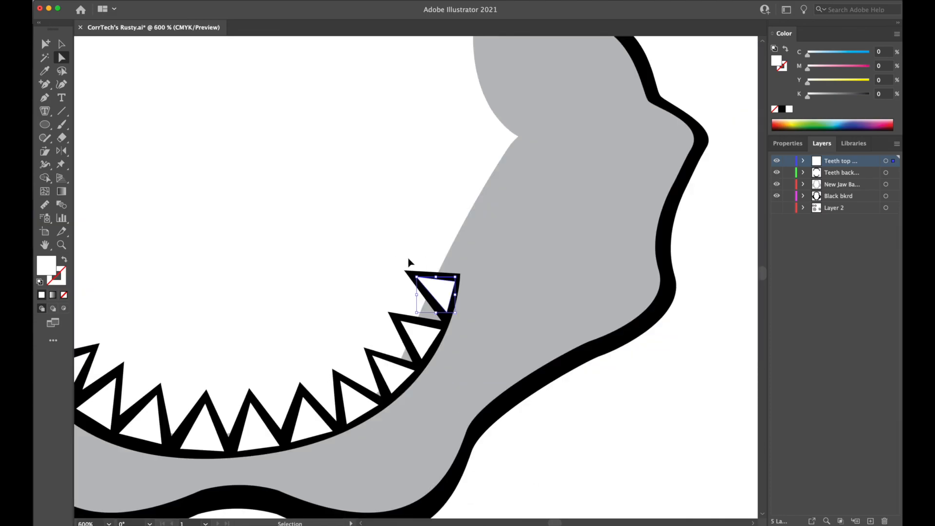
pyautogui.press('super+minus')
pyautogui.click(574, 378)
pyautogui.press('space')
pyautogui.moveTo(415, 267); pyautogui.dragTo(598, 398)
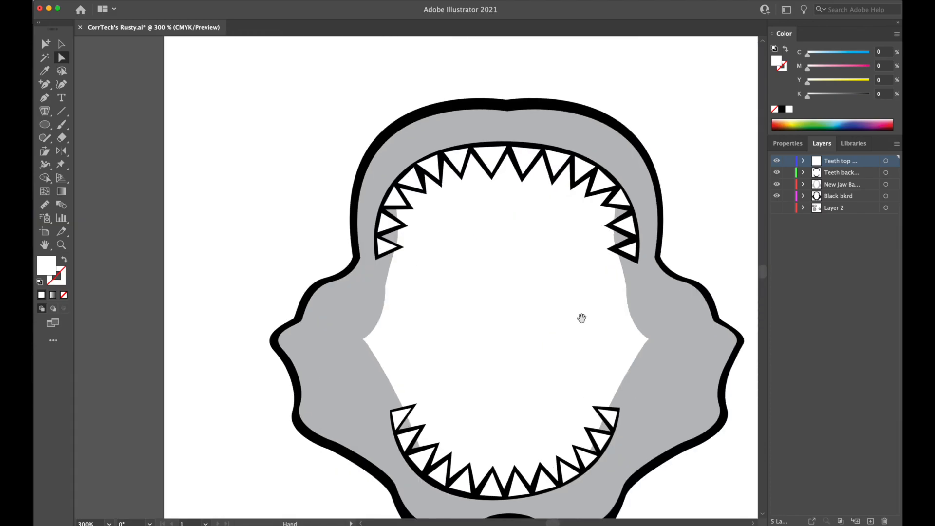
pyautogui.press('super+plus')
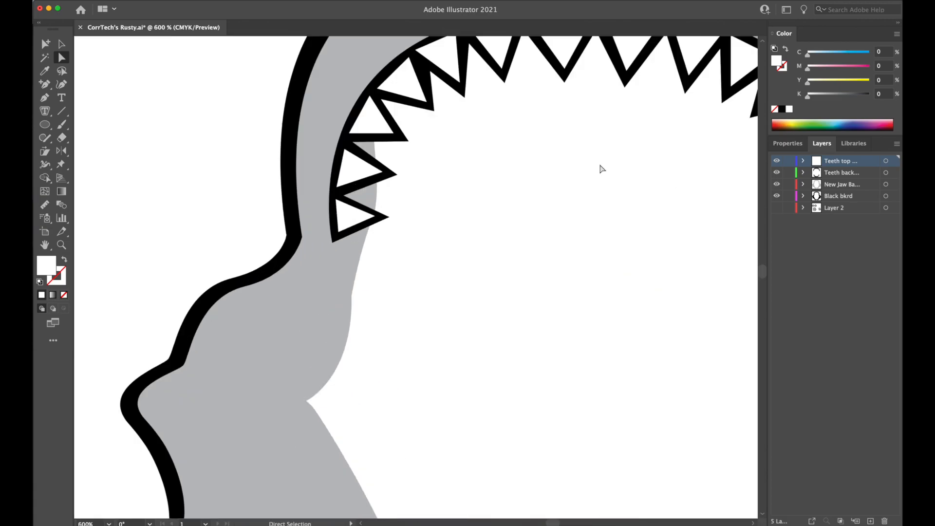
pyautogui.moveTo(602, 169); pyautogui.dragTo(424, 303)
pyautogui.press('super+plus')
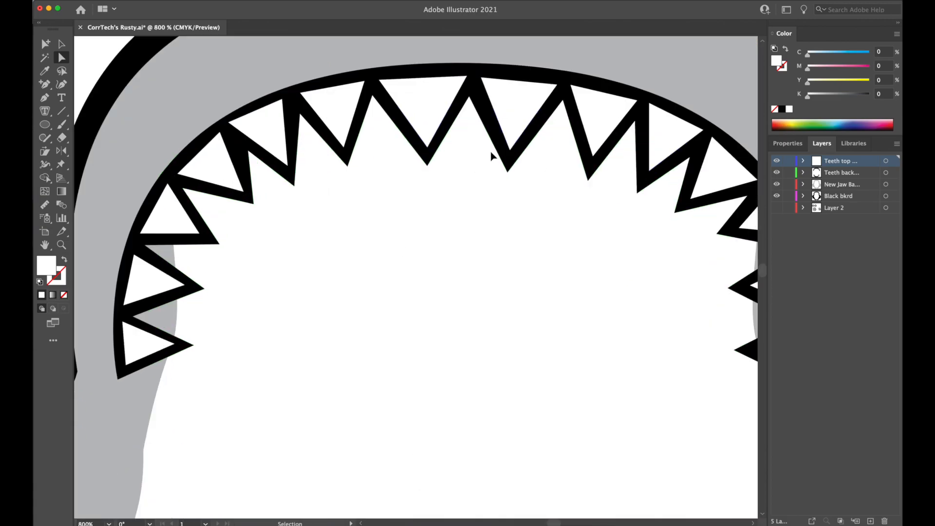
pyautogui.press('super+plus')
pyautogui.moveTo(524, 211); pyautogui.dragTo(341, 238)
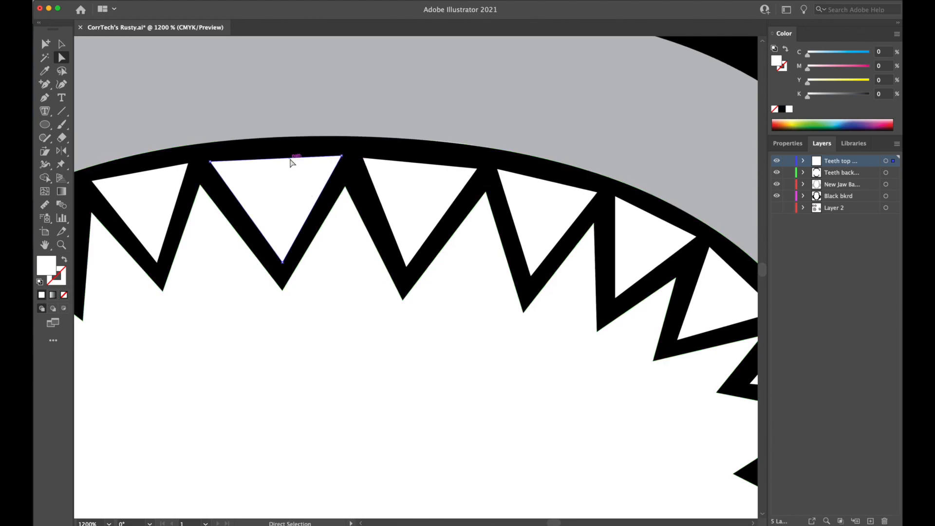
pyautogui.click(291, 161)
pyautogui.click(424, 168)
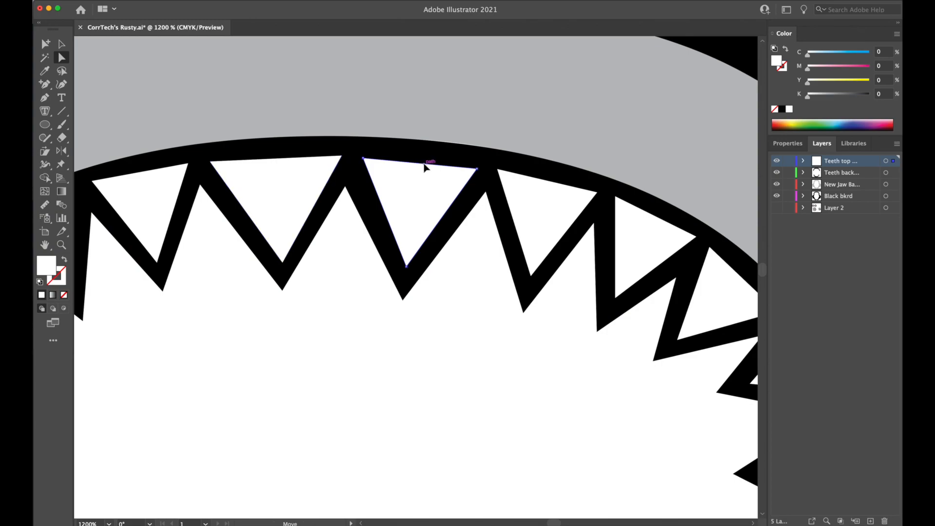
pyautogui.click(543, 182)
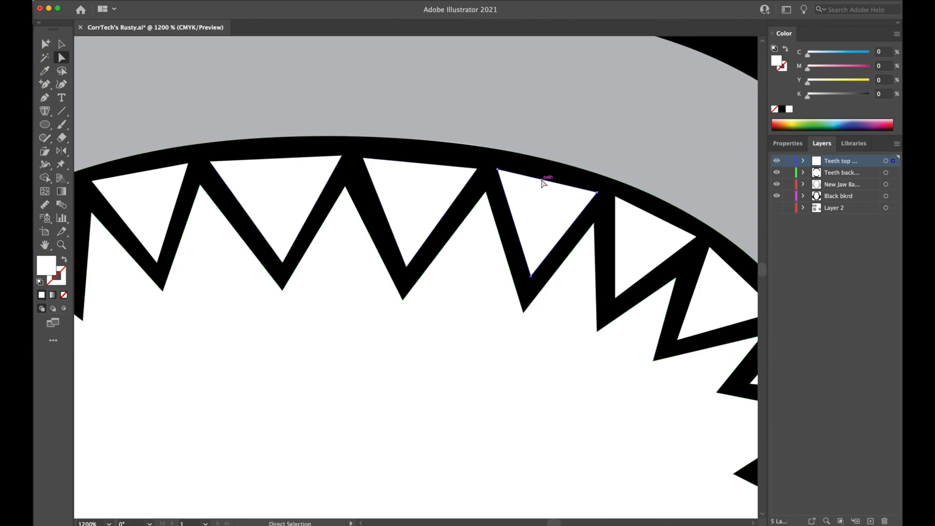
pyautogui.click(432, 131)
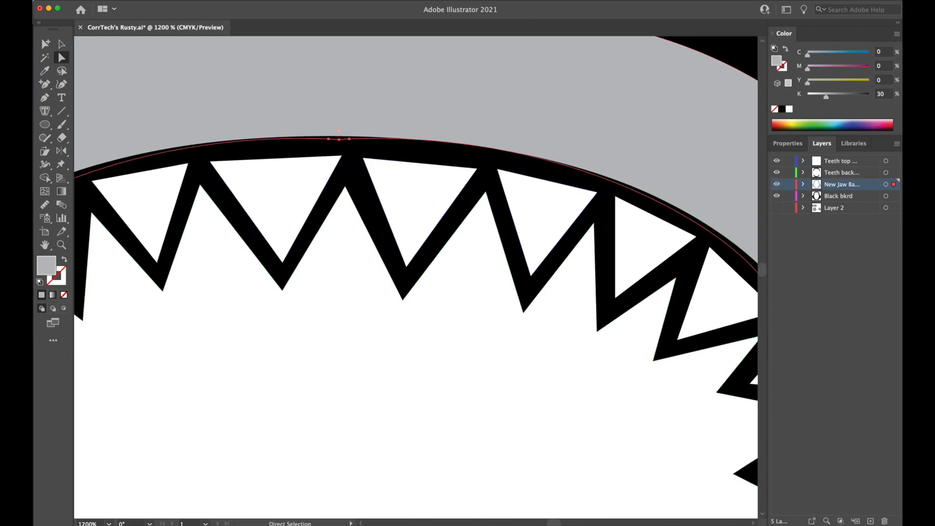
# In Outline view, close the three open upper teeth with outward-curved base segments using the Pen tool, and return to Preview.
pyautogui.click(99, 0)
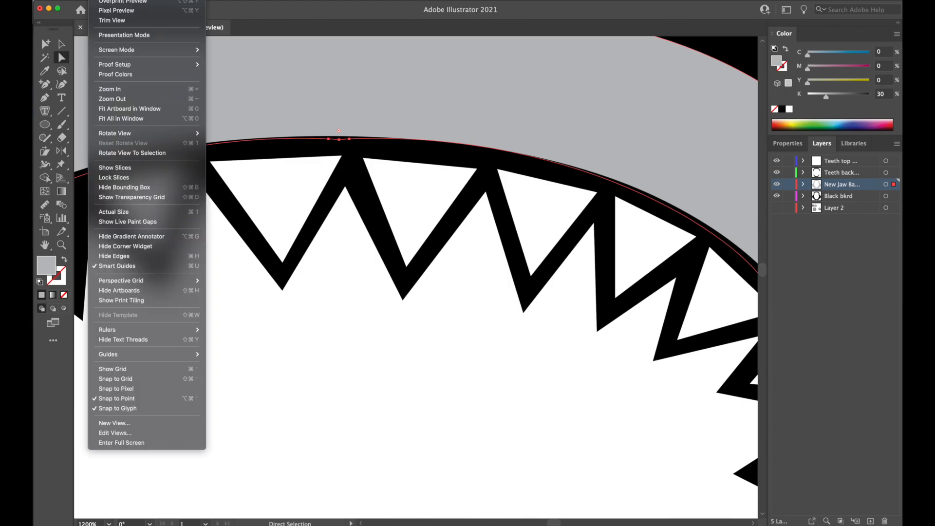
pyautogui.press('super+y')
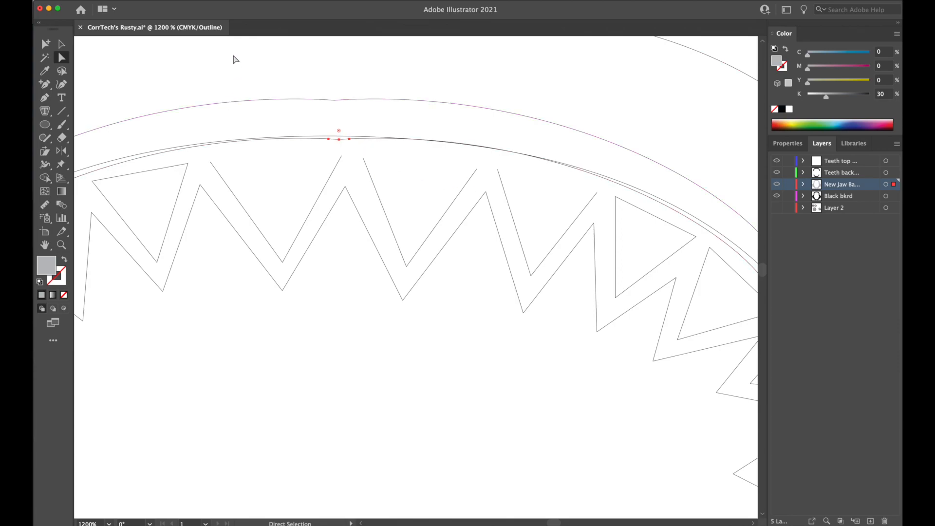
pyautogui.click(43, 99)
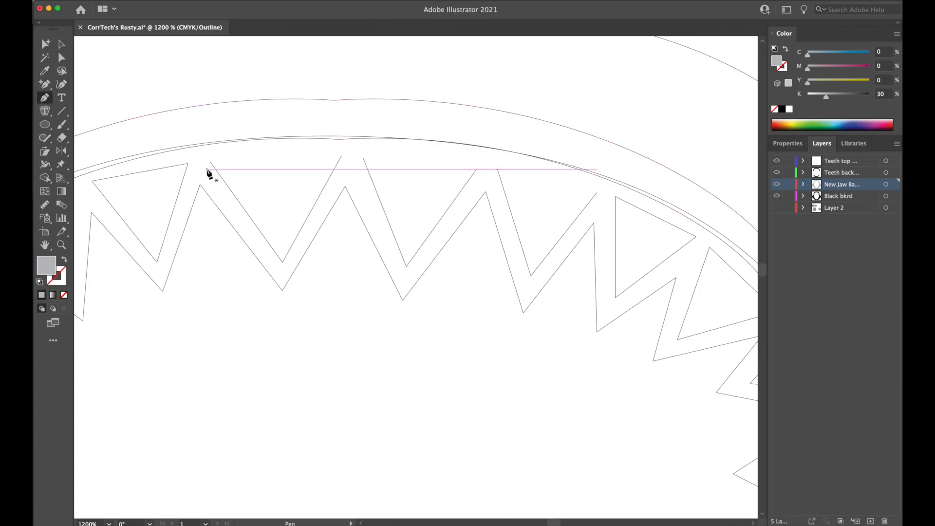
pyautogui.click(210, 161)
pyautogui.click(342, 156)
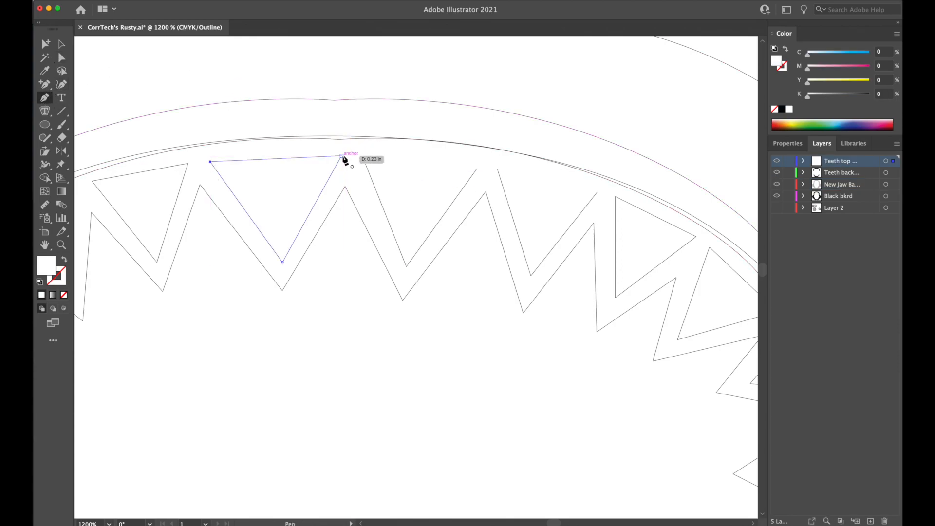
pyautogui.moveTo(343, 157); pyautogui.dragTo(415, 171)
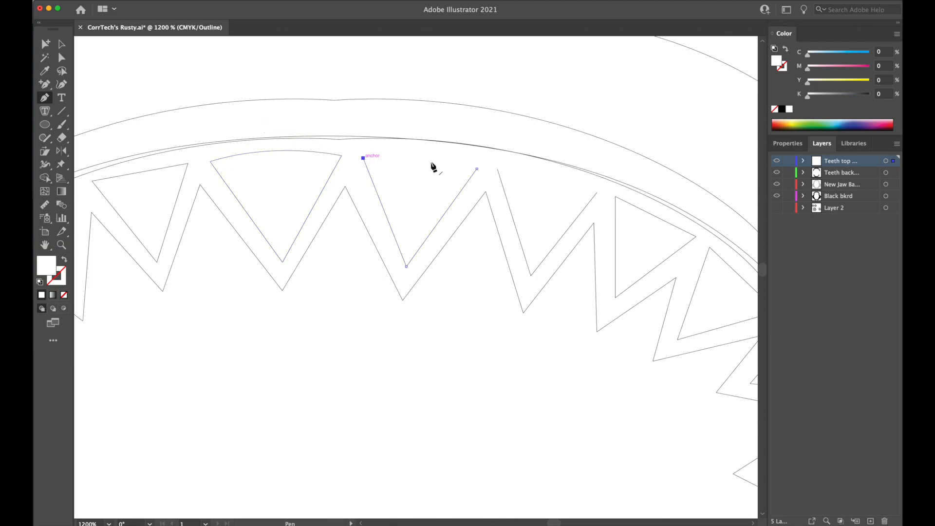
pyautogui.moveTo(477, 169); pyautogui.dragTo(539, 203)
pyautogui.moveTo(597, 193); pyautogui.dragTo(647, 222)
pyautogui.click(100, 0)
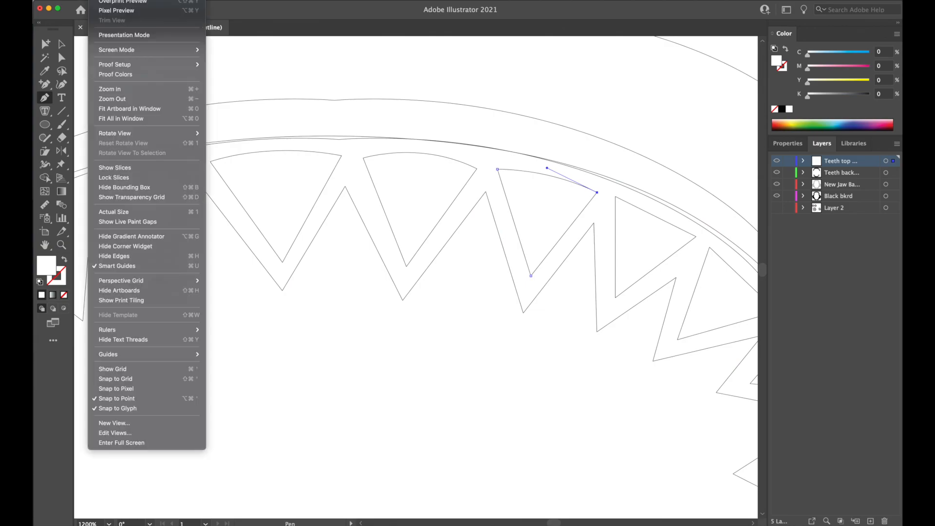
pyautogui.click(146, 0)
# Delete the straight base segments of the five remaining white teeth down the right side of the upper row.
pyautogui.press('super+minus')
pyautogui.press('super+minus')
pyautogui.press('super+minus')
pyautogui.press('super+minus')
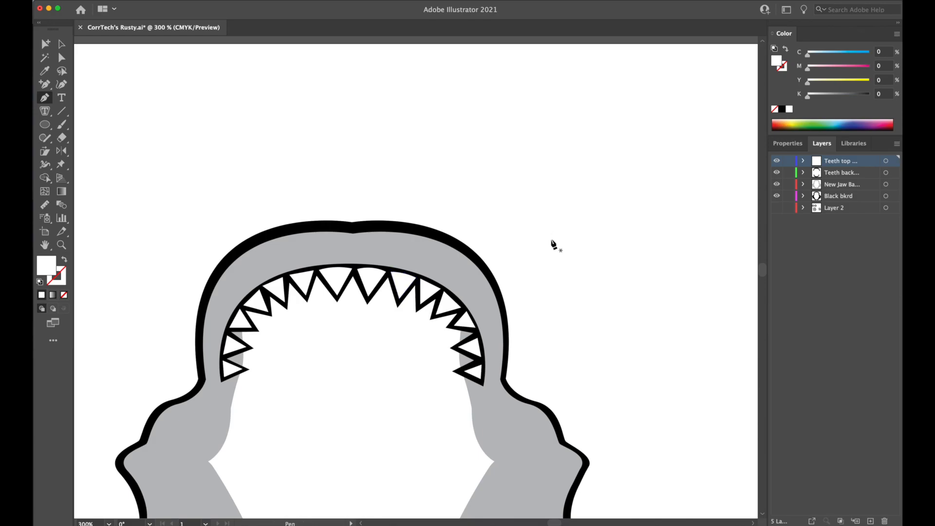
pyautogui.press('super+minus')
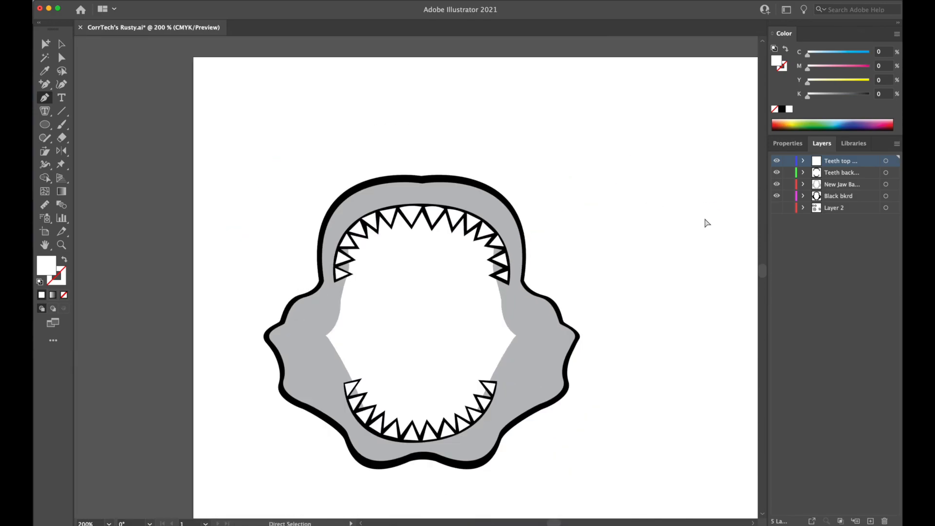
pyautogui.press('super+minus')
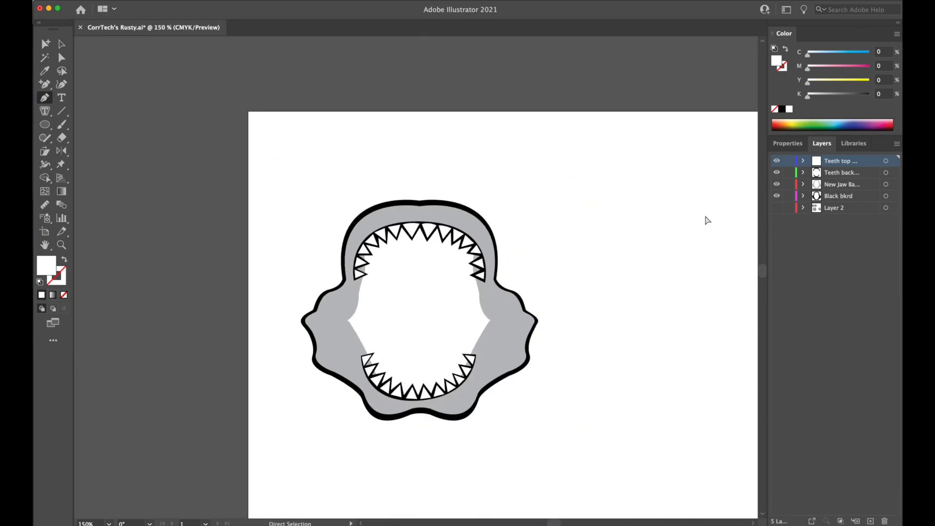
pyautogui.press('super+equal')
pyautogui.press('super+equal')
pyautogui.press('super+equal')
pyautogui.press('super+equal')
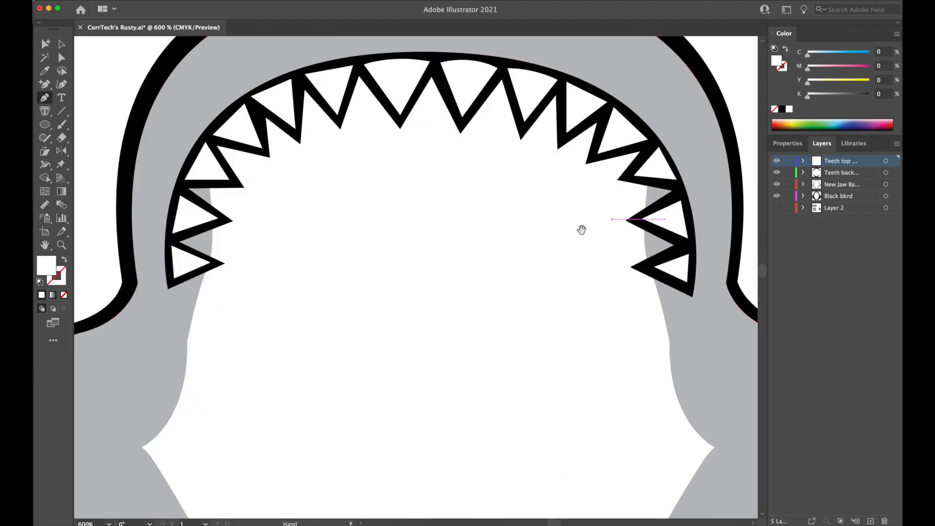
pyautogui.moveTo(582, 230); pyautogui.dragTo(469, 278)
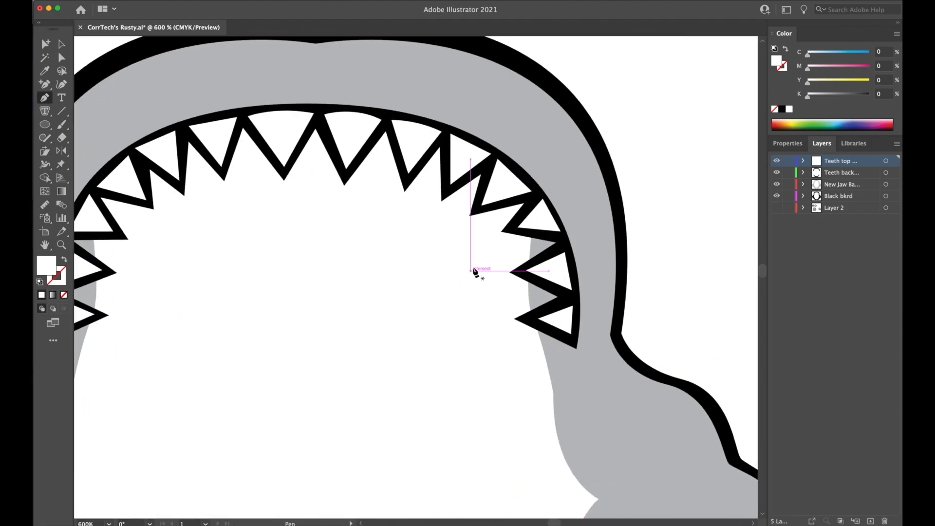
pyautogui.press('super+equal')
pyautogui.press('super+equal')
pyautogui.moveTo(567, 264); pyautogui.dragTo(363, 340)
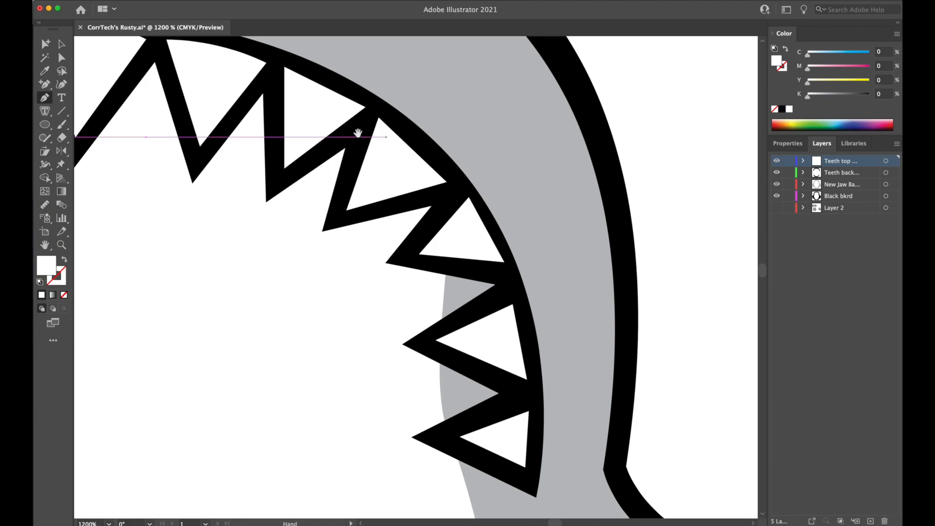
pyautogui.moveTo(316, 124); pyautogui.dragTo(309, 192)
pyautogui.click(63, 58)
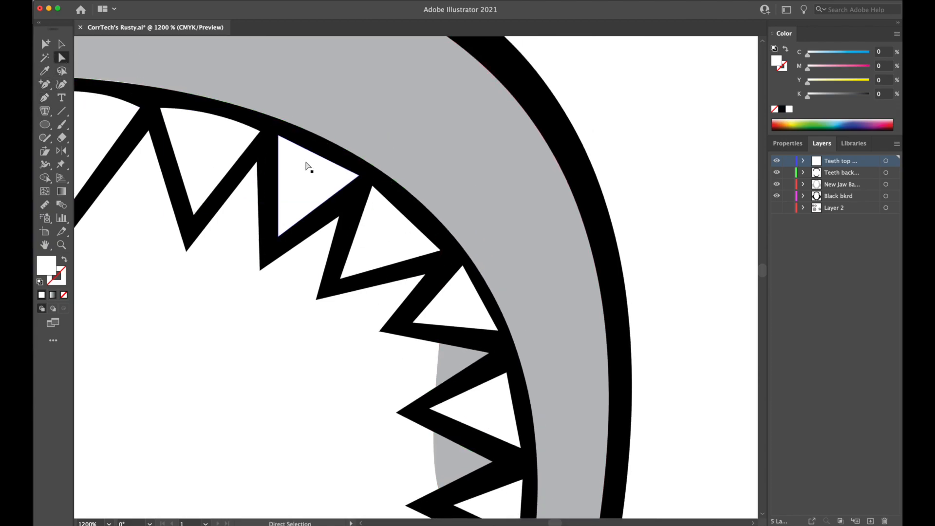
pyautogui.click(400, 213)
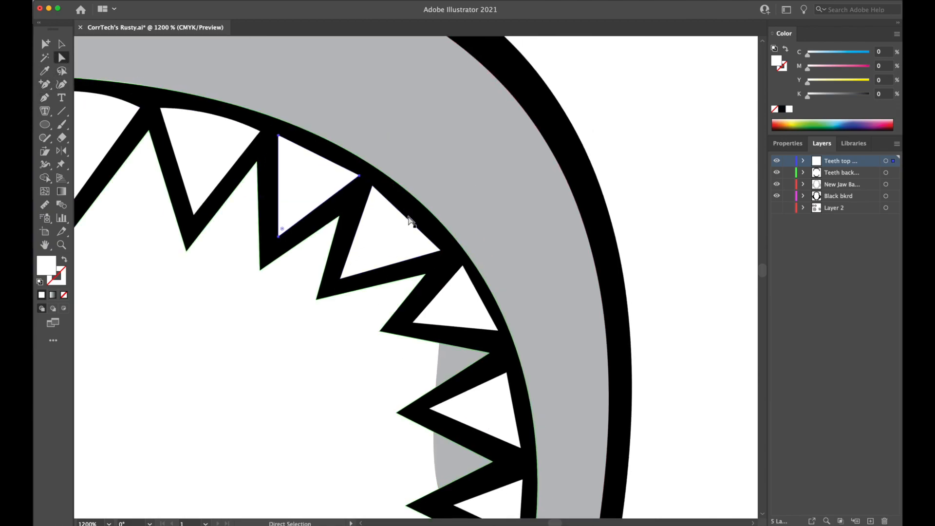
pyautogui.click(409, 217)
pyautogui.click(408, 219)
pyautogui.click(487, 325)
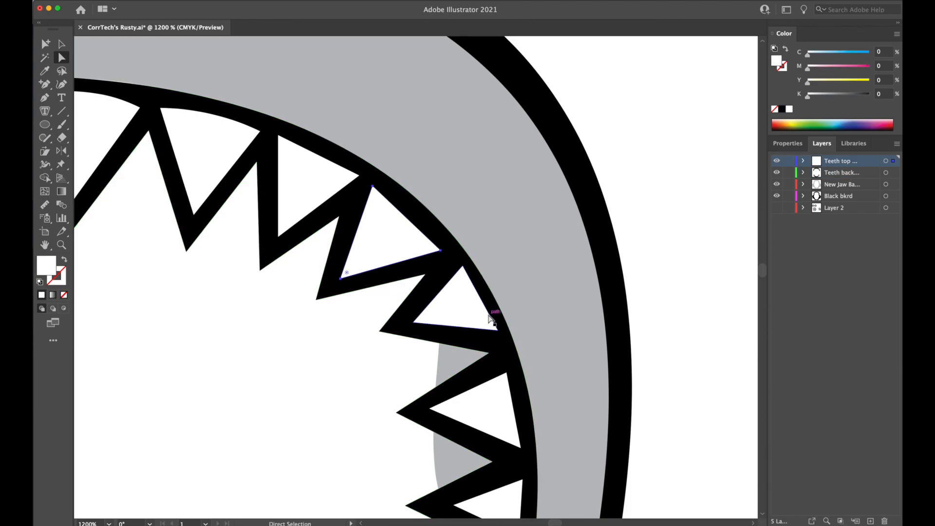
pyautogui.click(490, 321)
pyautogui.click(510, 387)
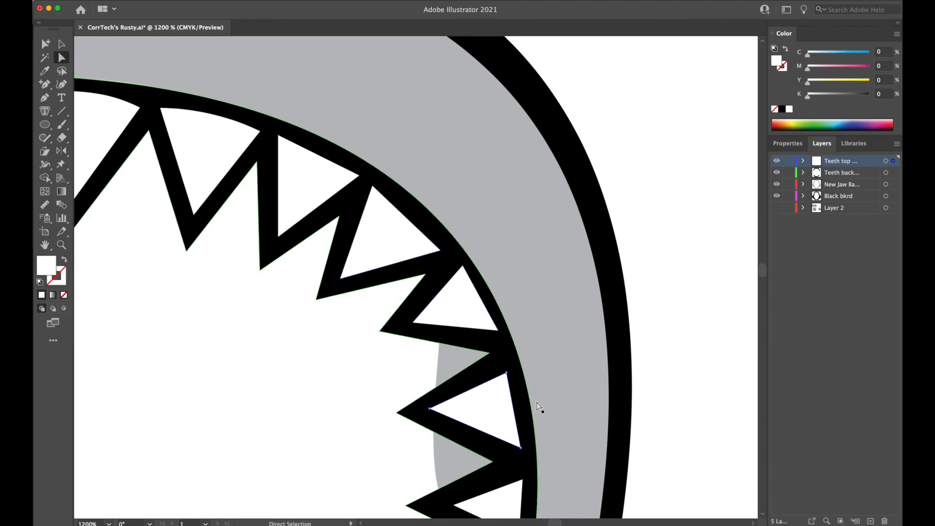
pyautogui.moveTo(583, 401); pyautogui.dragTo(562, 336)
pyautogui.click(506, 441)
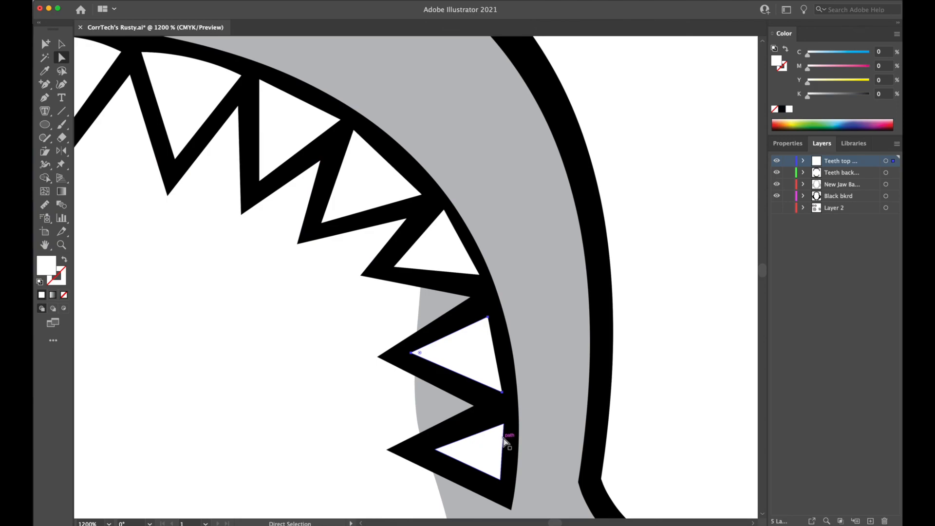
# Close the upper two of the five open right-side upper teeth with outward-curved base segments using the Pen tool.
pyautogui.click(46, 99)
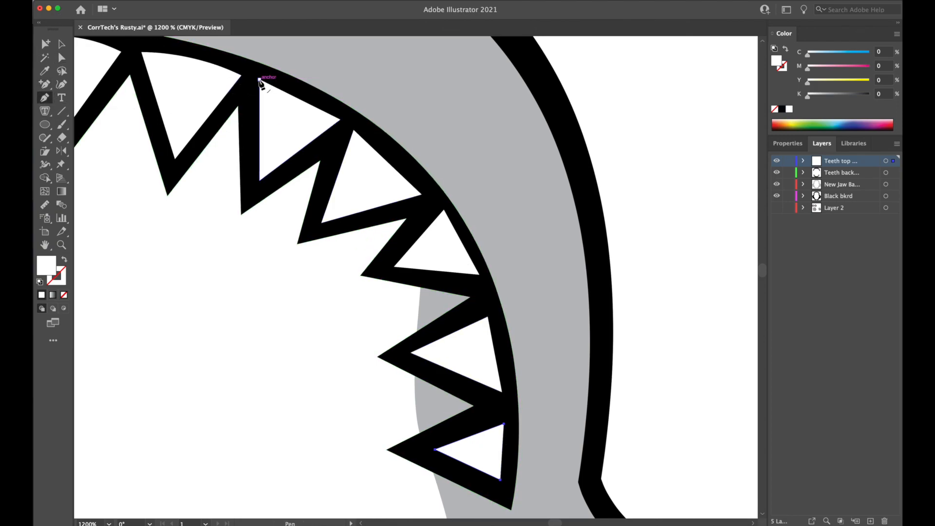
pyautogui.click(259, 80)
pyautogui.click(318, 100)
pyautogui.click(340, 119)
pyautogui.click(353, 131)
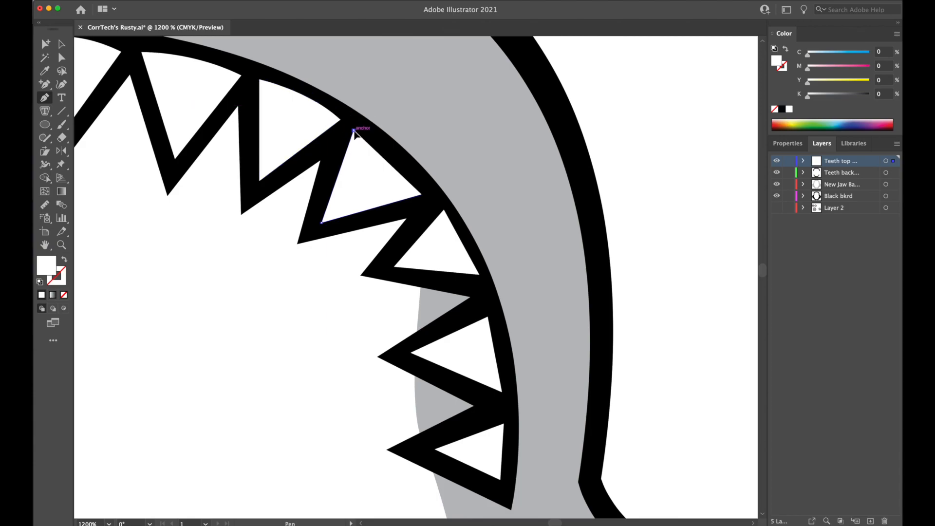
pyautogui.moveTo(422, 194); pyautogui.dragTo(439, 231)
# Close the remaining three open teeth down the upper row's right side with outward-curved bases following the gum line.
pyautogui.click(444, 210)
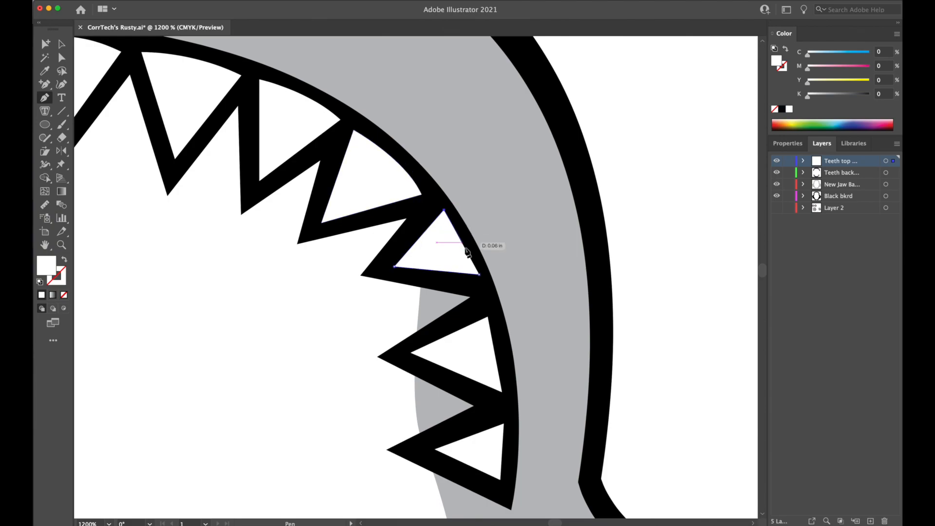
pyautogui.moveTo(480, 274); pyautogui.dragTo(499, 318)
pyautogui.click(487, 318)
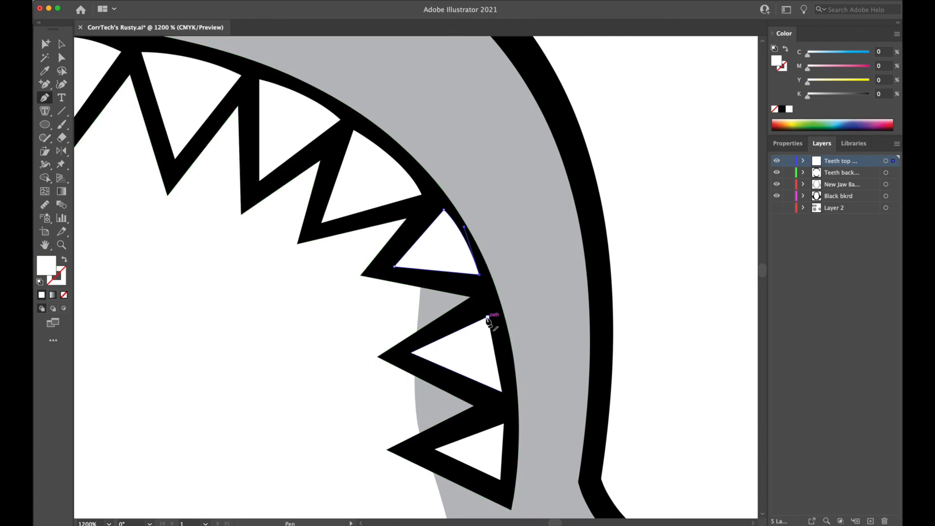
pyautogui.moveTo(502, 392); pyautogui.dragTo(500, 441)
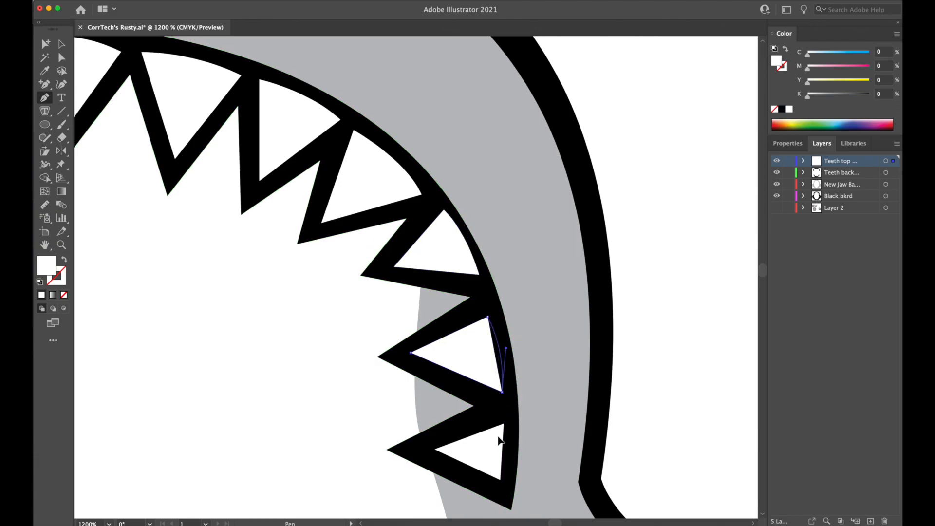
pyautogui.click(504, 424)
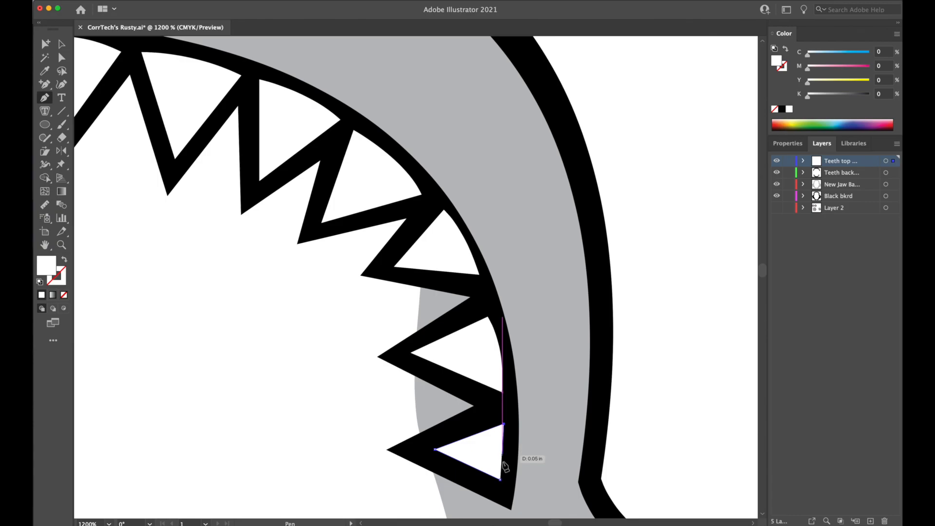
pyautogui.moveTo(501, 481); pyautogui.dragTo(490, 508)
pyautogui.keyDown('super'); pyautogui.click(310, 350); pyautogui.keyUp('super')
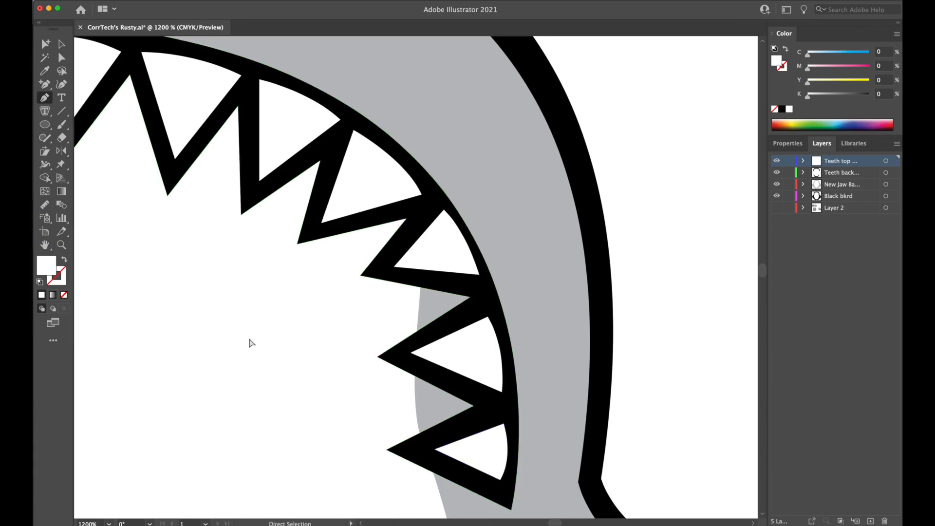
# Delete the straight base segments of the six remaining white teeth down the left side of the upper row.
pyautogui.moveTo(232, 322); pyautogui.dragTo(556, 412)
pyautogui.moveTo(503, 354); pyautogui.dragTo(295, 313)
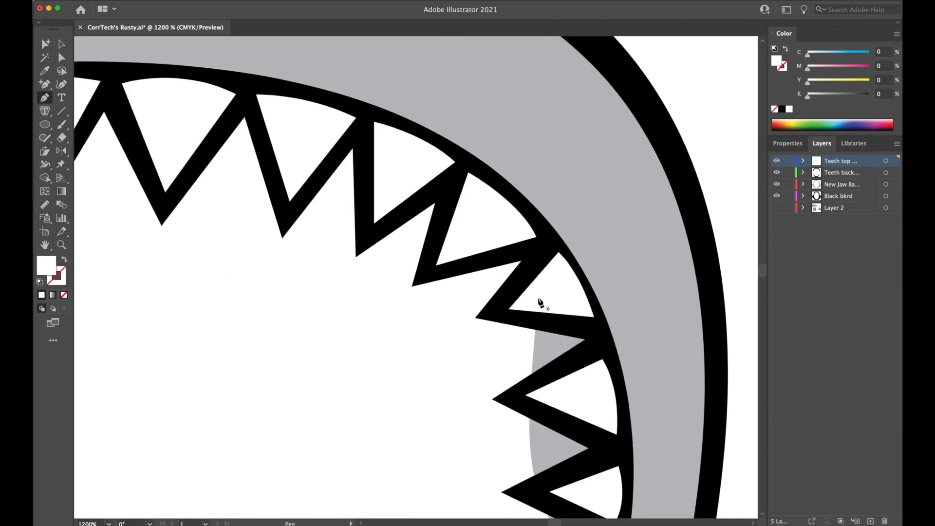
pyautogui.moveTo(556, 298); pyautogui.dragTo(549, 296)
pyautogui.moveTo(267, 317); pyautogui.dragTo(687, 265)
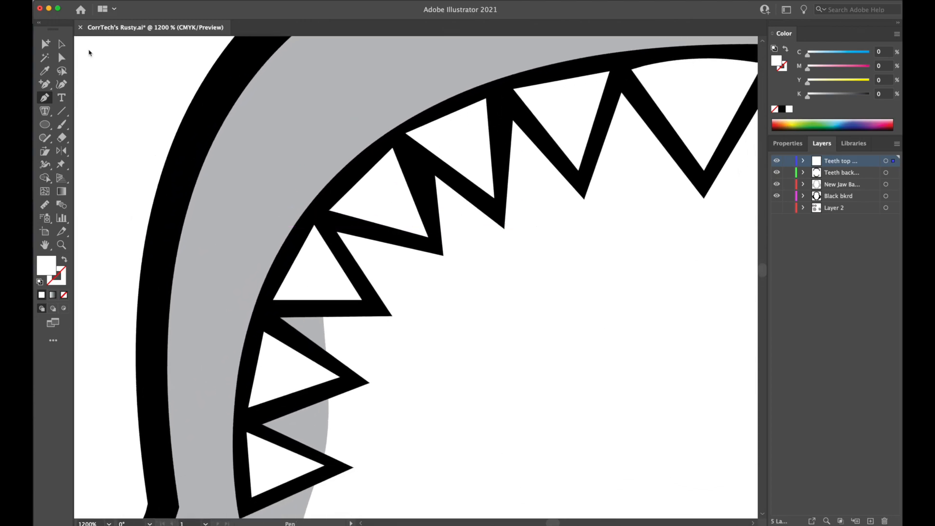
pyautogui.click(61, 58)
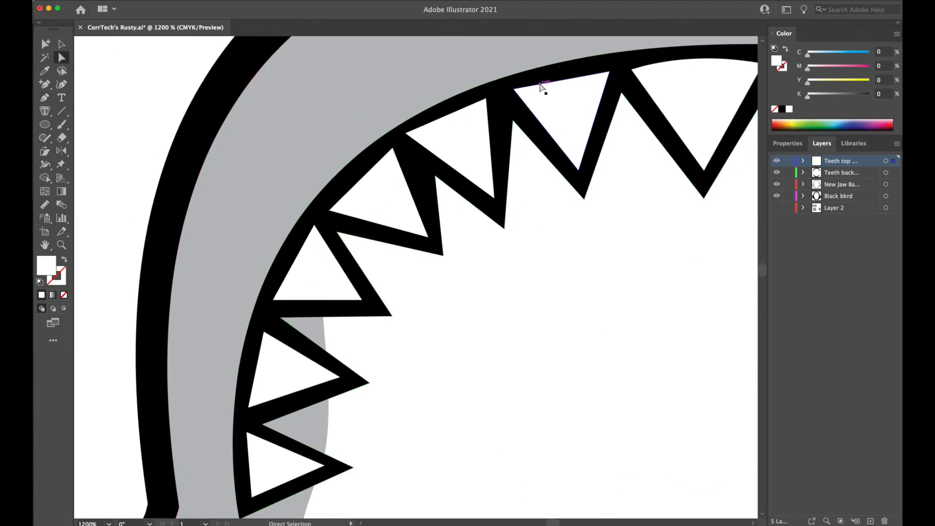
pyautogui.click(375, 173)
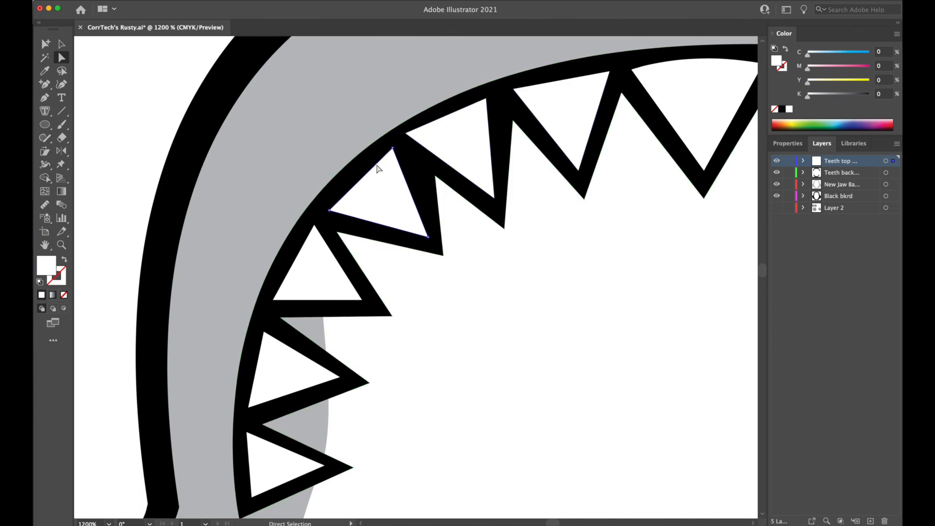
pyautogui.click(294, 270)
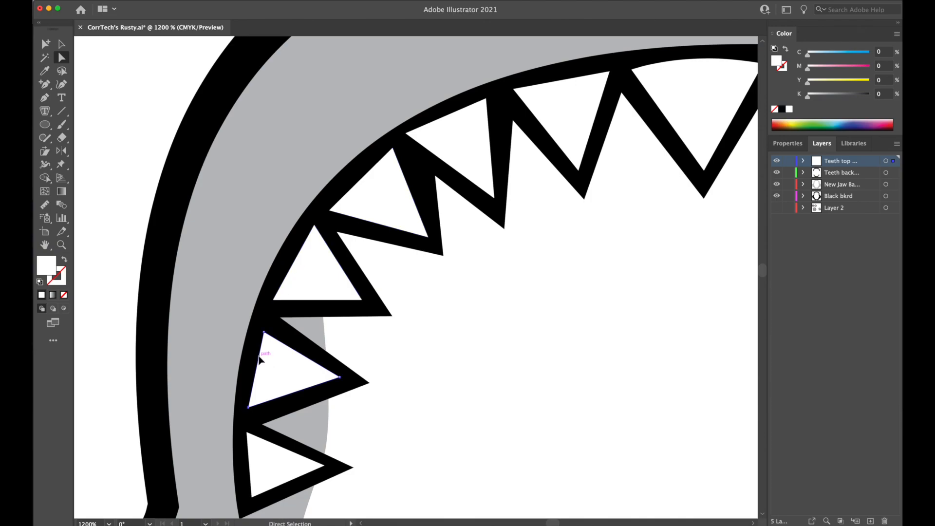
pyautogui.click(249, 456)
pyautogui.click(108, 449)
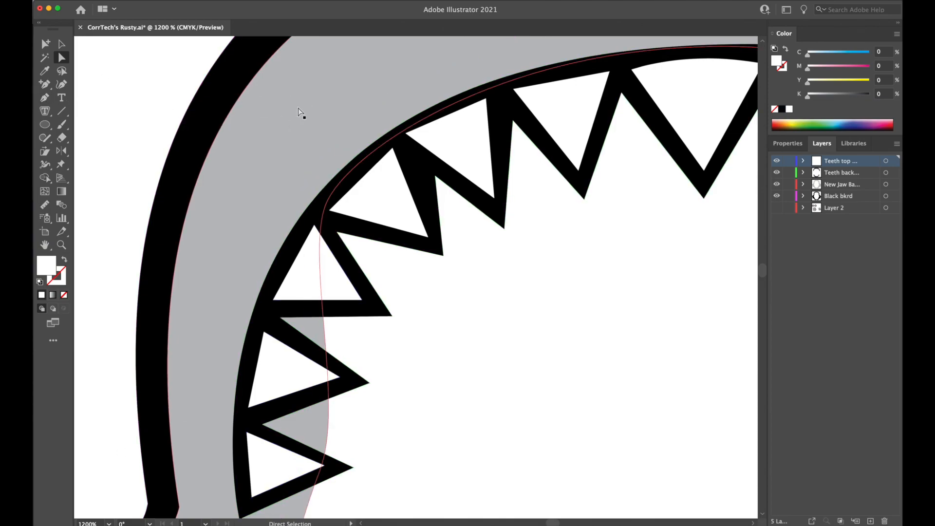
# Close the second, third and fourth open teeth down the upper row's left side with outward-curved bases using the Pen tool.
pyautogui.press('p')
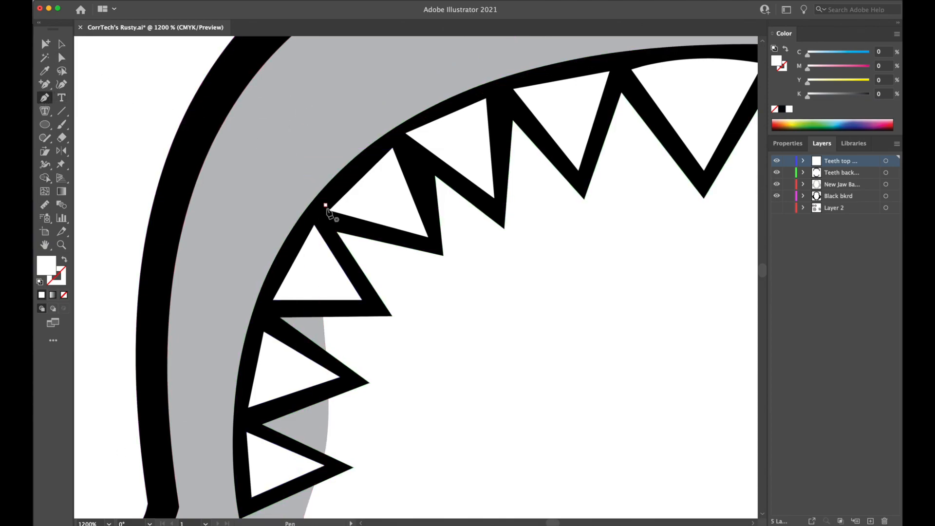
pyautogui.moveTo(393, 148); pyautogui.dragTo(433, 135)
pyautogui.click(406, 134)
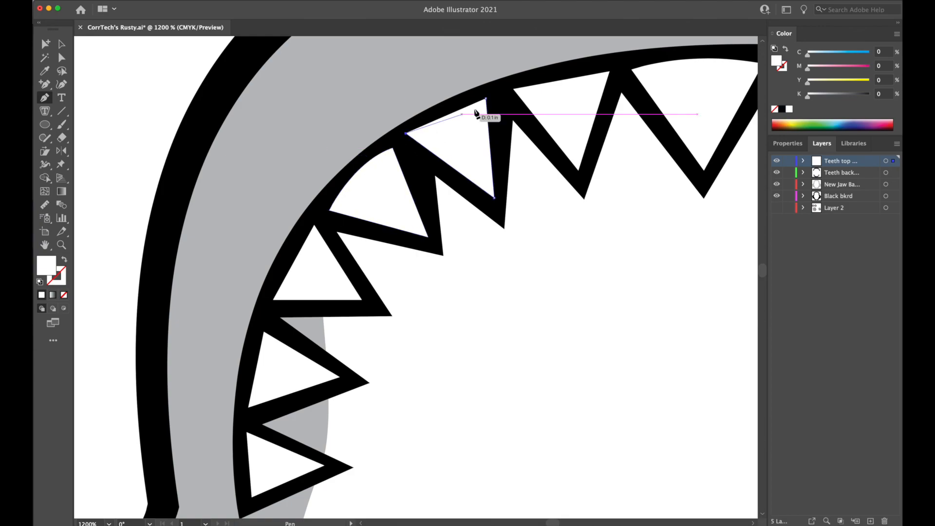
pyautogui.moveTo(484, 104); pyautogui.dragTo(519, 96)
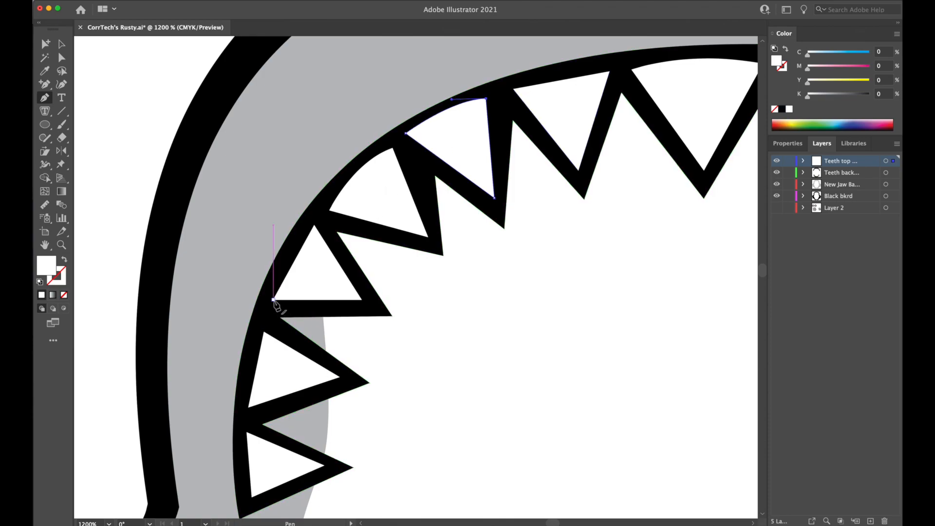
pyautogui.moveTo(314, 226); pyautogui.dragTo(344, 213)
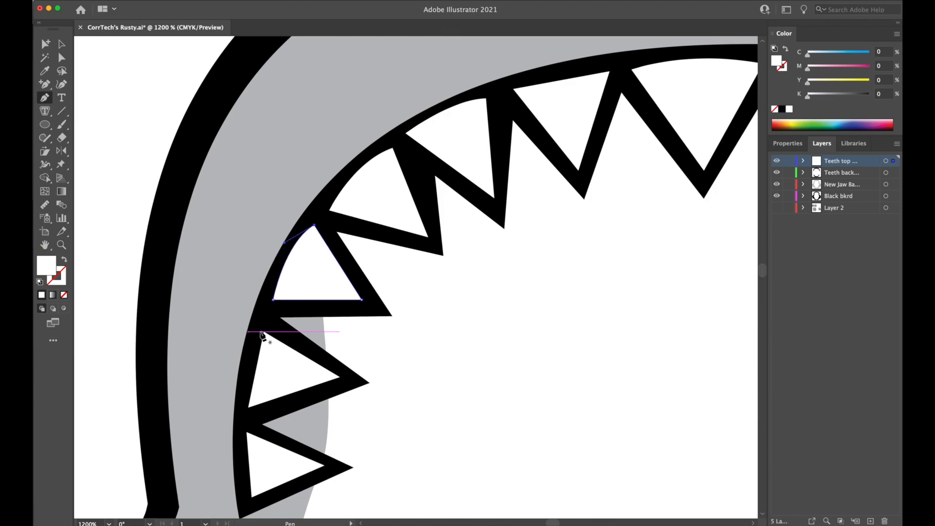
# Close the two lowest open teeth on the upper row's left side with outward-curved base segments.
pyautogui.click(264, 332)
pyautogui.click(340, 377)
pyautogui.moveTo(249, 407)
pyautogui.mouseDown()
pyautogui.moveTo(265, 449)
pyautogui.moveTo(250, 463)
pyautogui.mouseUp()
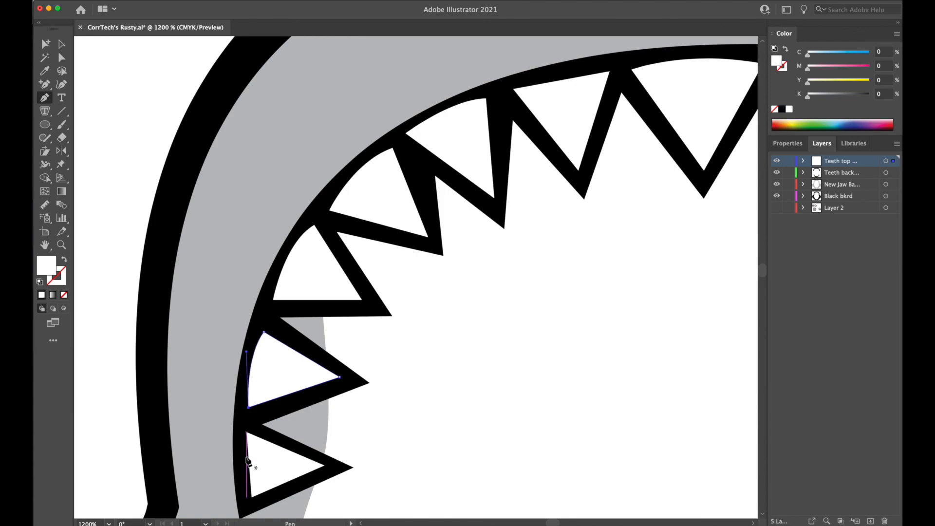
pyautogui.click(247, 432)
pyautogui.click(324, 465)
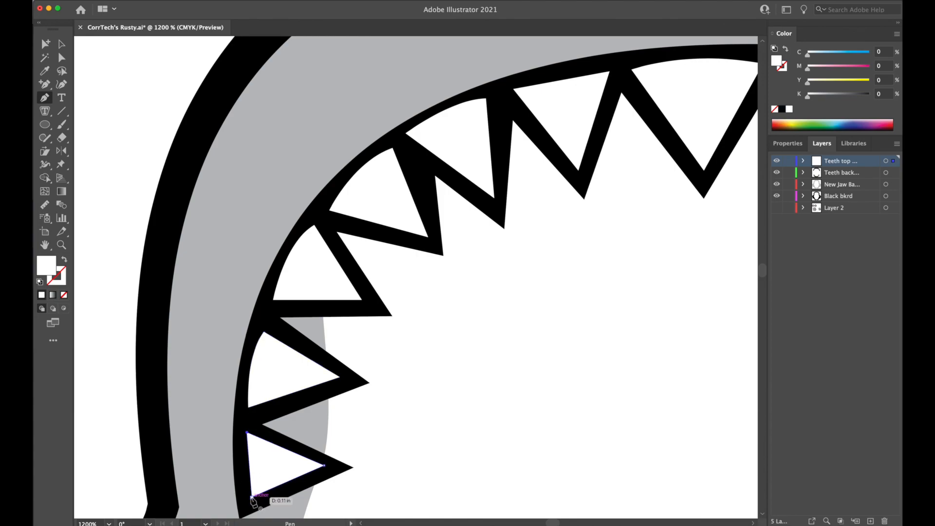
pyautogui.moveTo(252, 497); pyautogui.dragTo(268, 520)
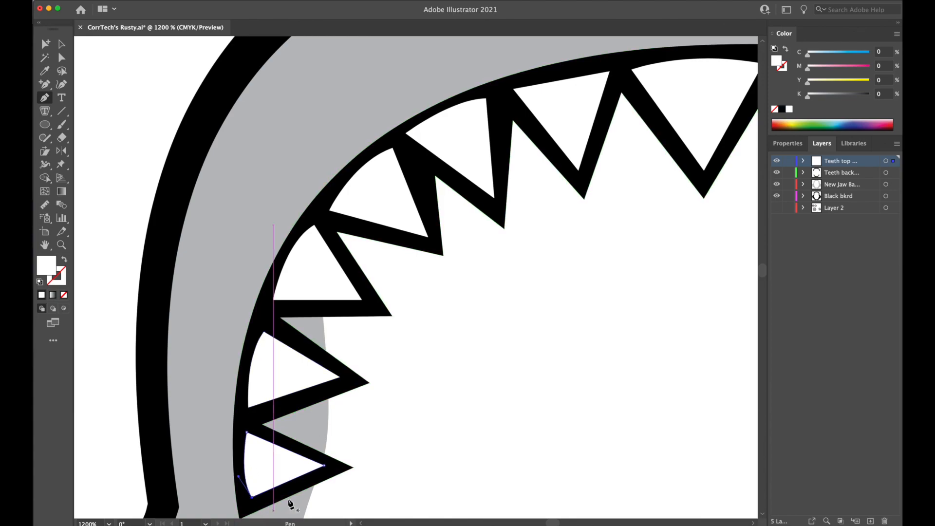
pyautogui.keyDown('super'); pyautogui.click(110, 208); pyautogui.keyUp('super')
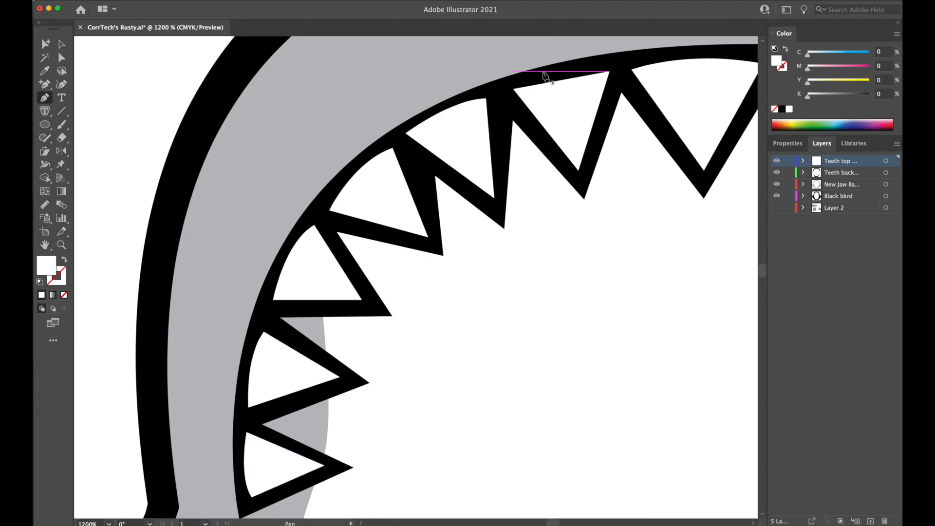
# Close the last open upper tooth, the one nearest the centre on the left side, with a curved base.
pyautogui.click(514, 90)
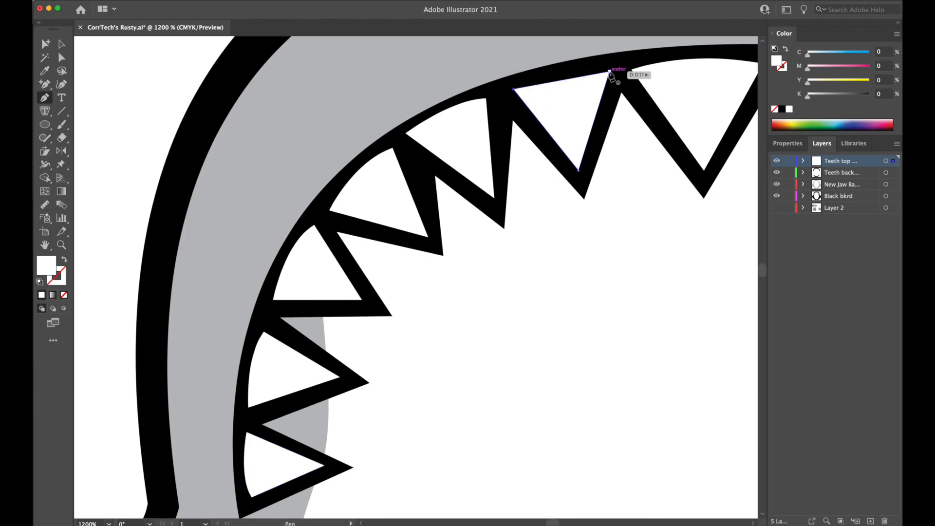
pyautogui.moveTo(610, 72); pyautogui.dragTo(658, 80)
pyautogui.keyDown('super'); pyautogui.click(665, 81); pyautogui.keyUp('super')
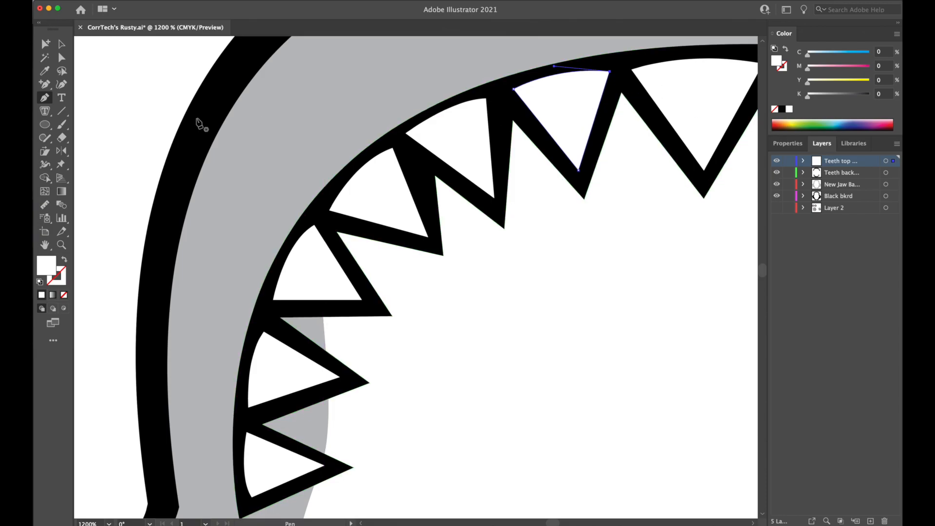
# Nudge the two white teeth at the bend of the upper row's left side to even out their black borders.
pyautogui.press('super+minus')
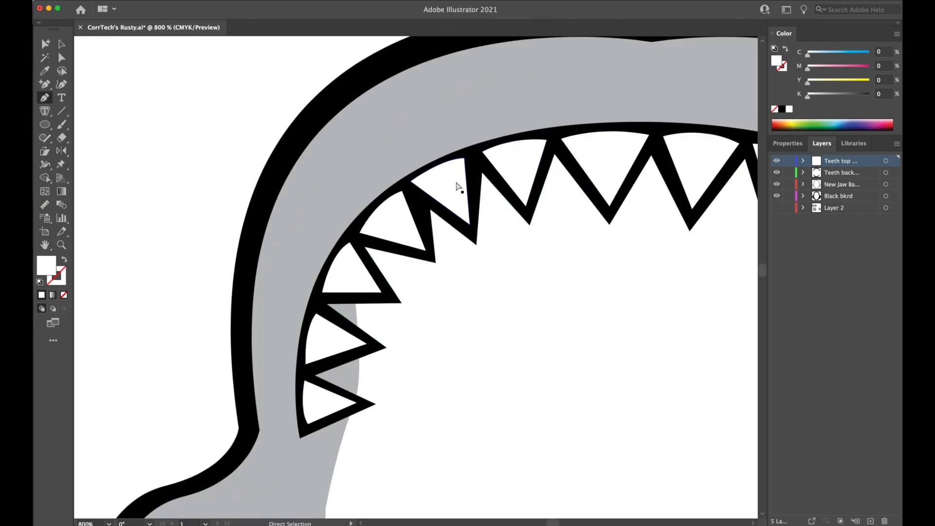
pyautogui.moveTo(457, 186); pyautogui.dragTo(458, 189)
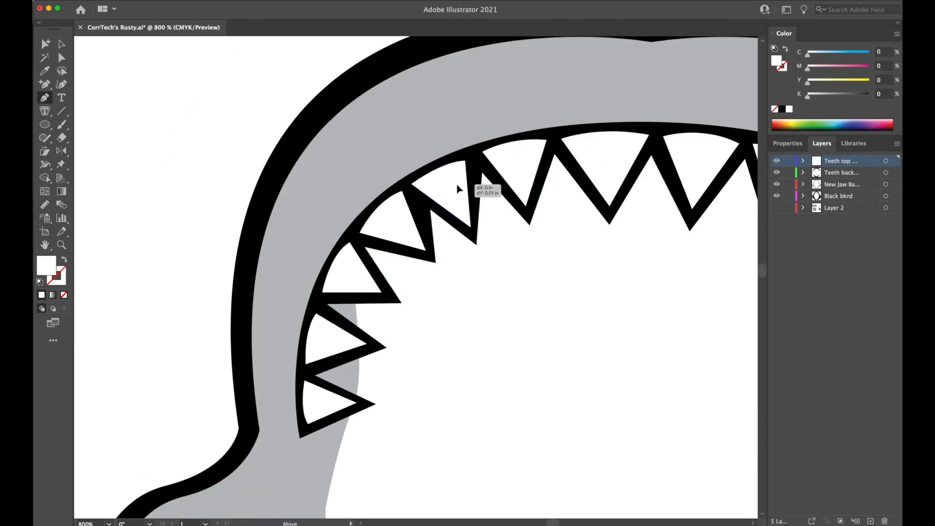
pyautogui.keyDown('super'); pyautogui.click(401, 223); pyautogui.keyUp('super')
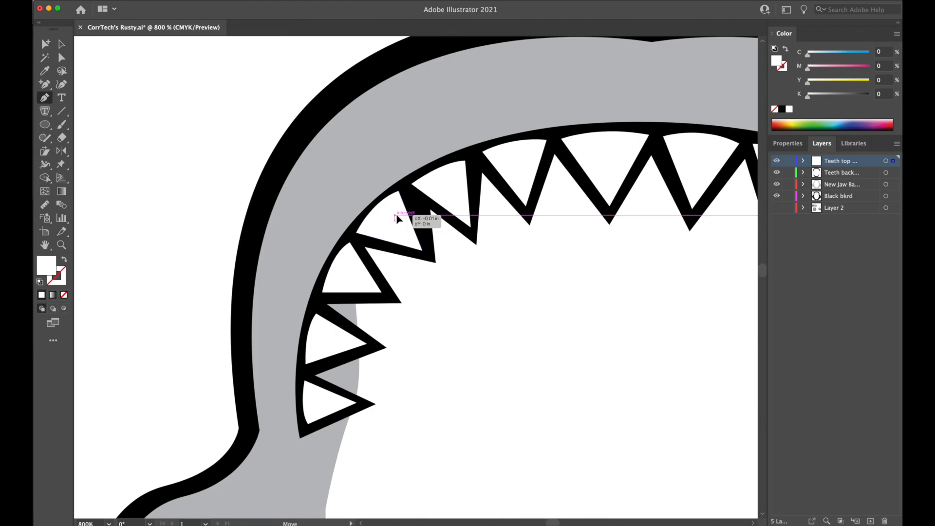
# Examine the whole jaw at reduced and full size to check the curved upper teeth against the lower row.
pyautogui.press('super+minus')
pyautogui.press('super+minus')
pyautogui.press('super+minus')
pyautogui.press('super+minus')
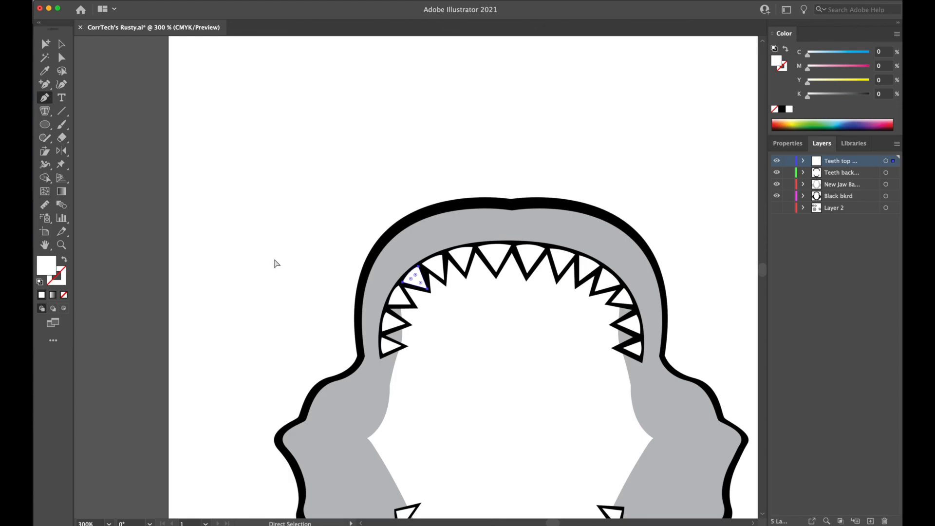
pyautogui.moveTo(527, 395); pyautogui.dragTo(444, 249)
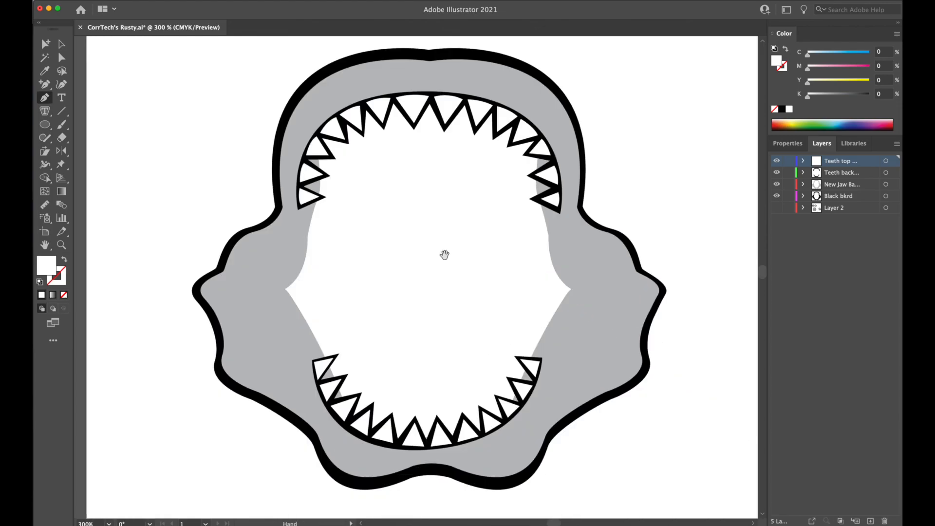
pyautogui.press('super+minus')
pyautogui.press('super+minus')
pyautogui.press('super+minus')
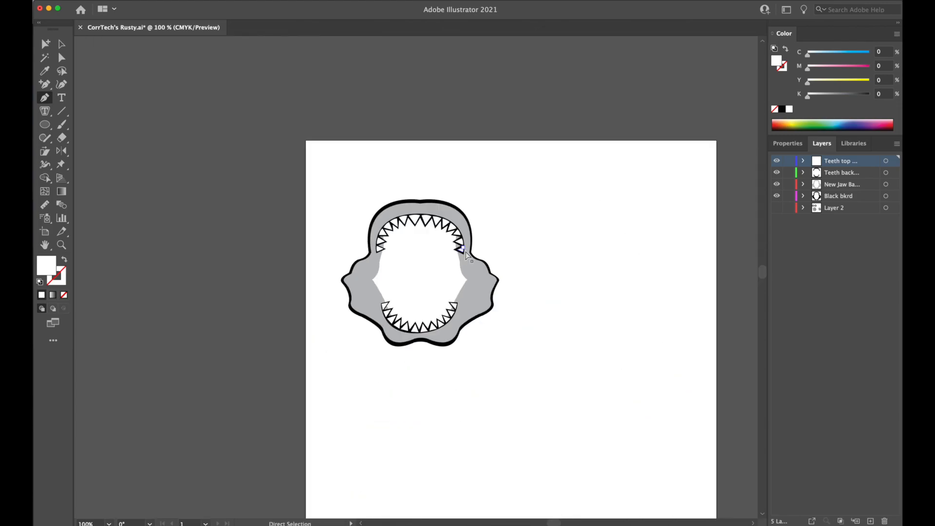
pyautogui.press('super+plus')
pyautogui.press('super+plus')
# Delete the straight base segments of the first two white teeth at the lower row's upper-left end.
pyautogui.press('super+plus')
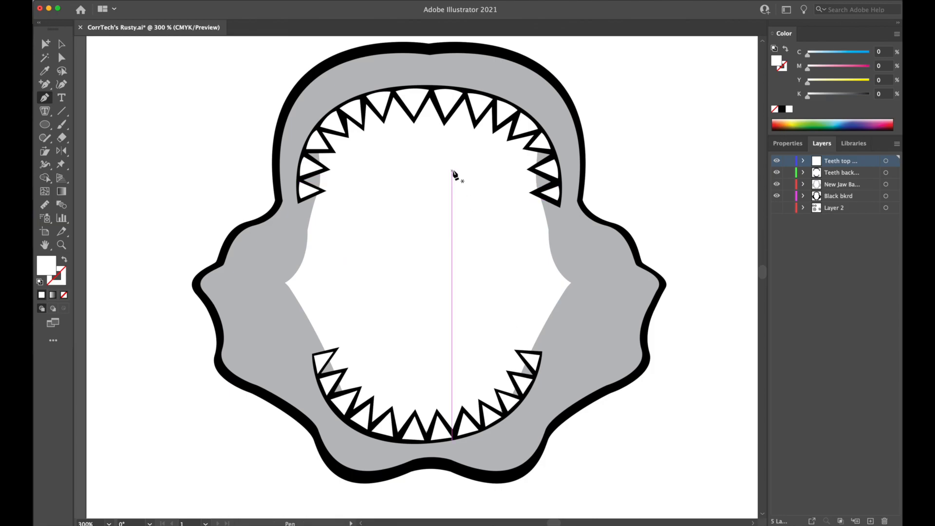
pyautogui.press('super+plus')
pyautogui.press('super+plus')
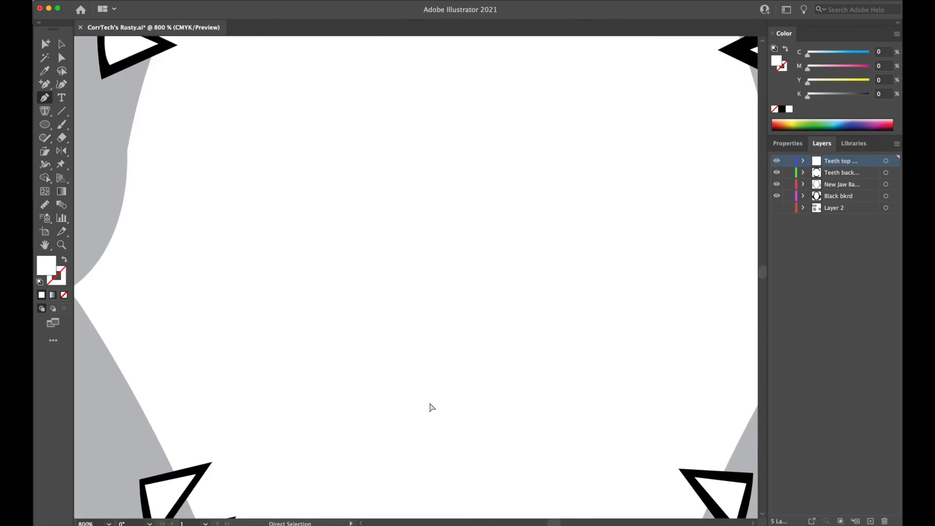
pyautogui.moveTo(413, 407); pyautogui.dragTo(446, 112)
pyautogui.moveTo(431, 279); pyautogui.dragTo(436, 272)
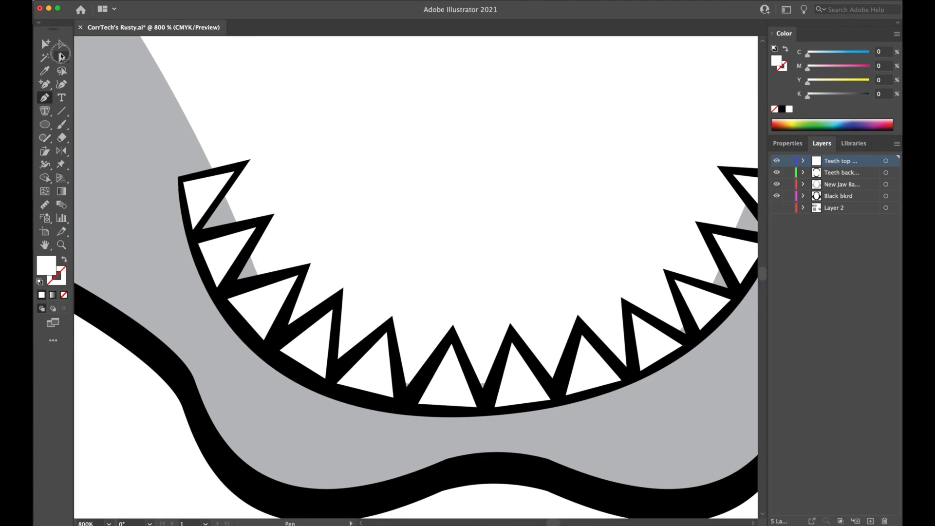
pyautogui.click(61, 56)
pyautogui.click(194, 216)
pyautogui.keyDown('shift'); pyautogui.click(208, 267); pyautogui.keyUp('shift')
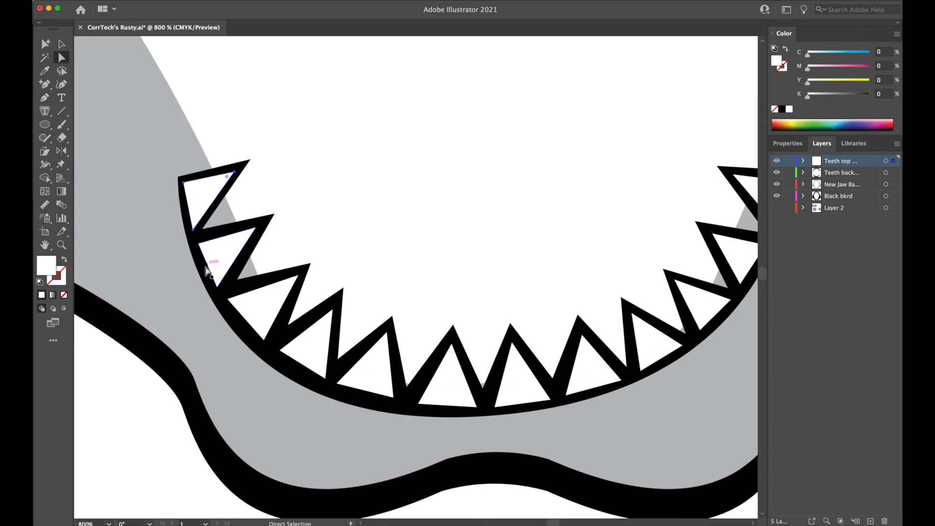
pyautogui.click(210, 269)
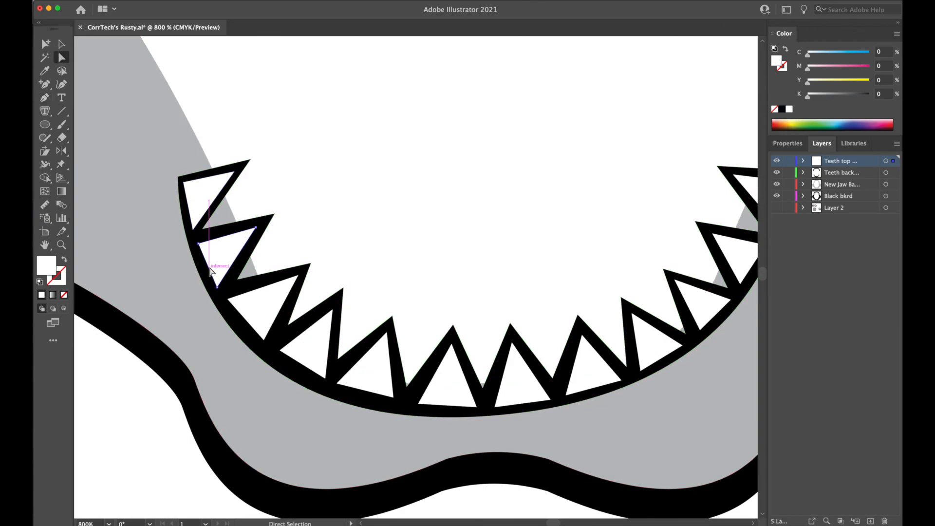
pyautogui.click(414, 206)
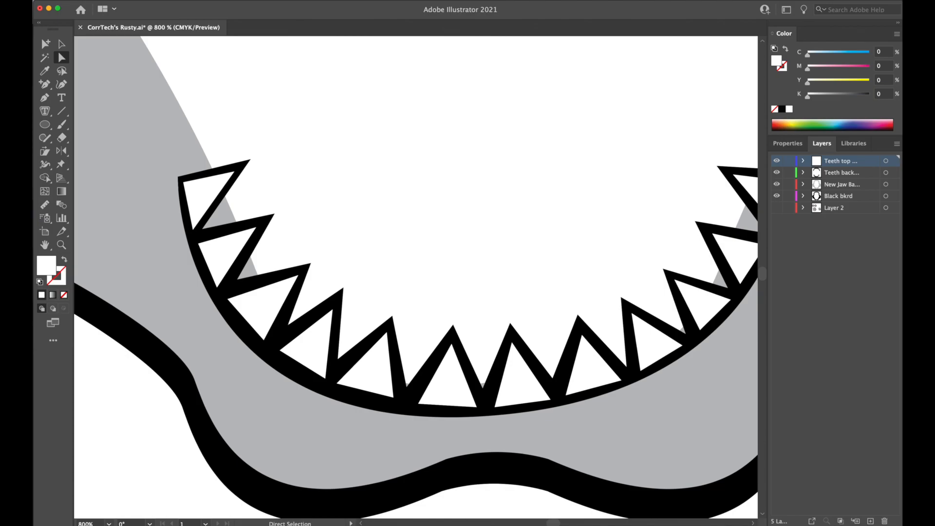
# Switch to outline view and delete the straight base segments of the remaining white teeth in the lower row.
pyautogui.click(99, 1)
pyautogui.click(338, 271)
pyautogui.press('super+y')
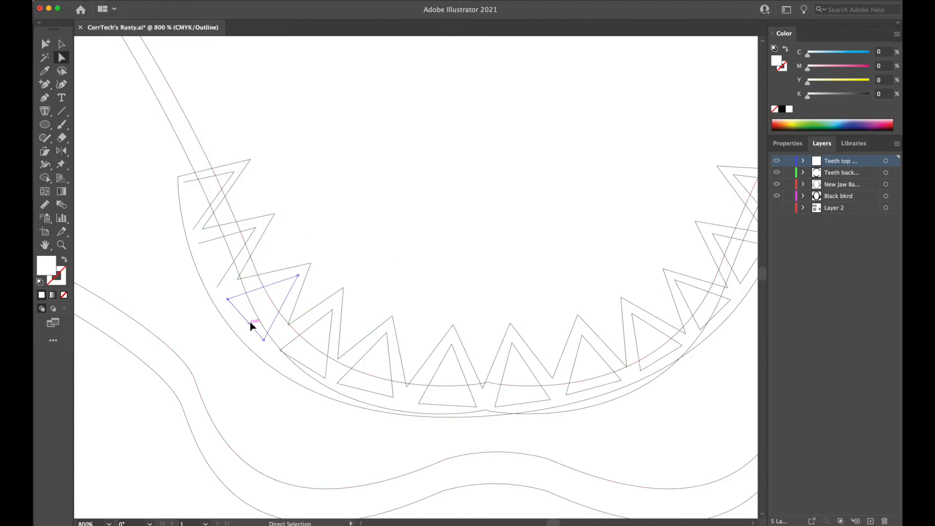
pyautogui.click(369, 393)
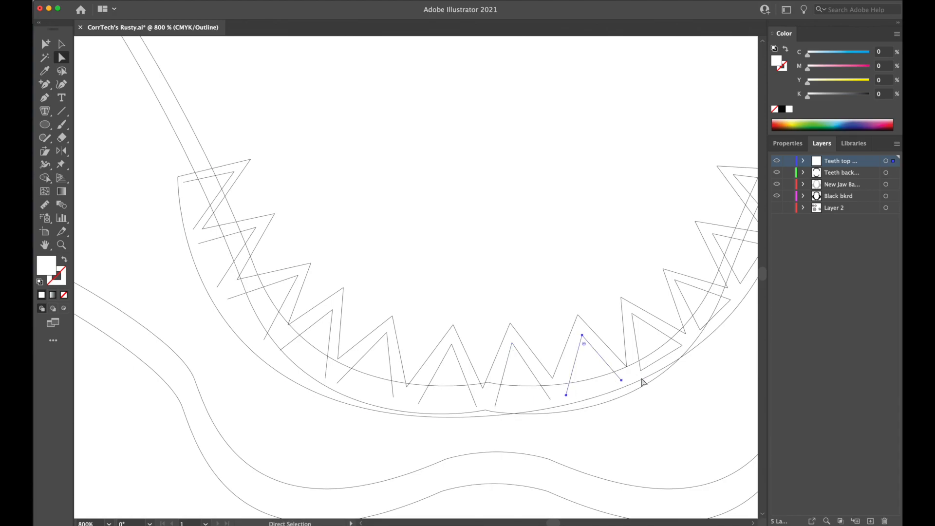
pyautogui.click(652, 369)
pyautogui.moveTo(699, 370); pyautogui.dragTo(570, 450)
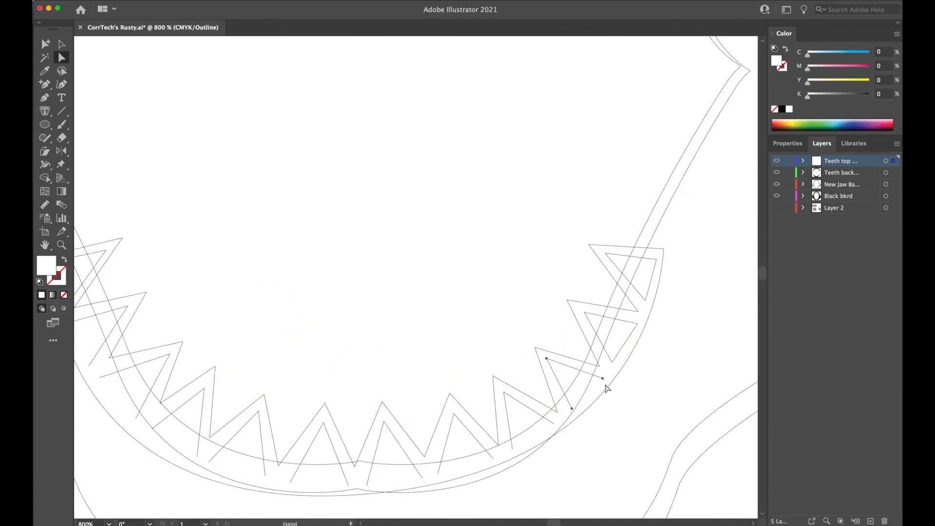
pyautogui.press('Delete')
pyautogui.moveTo(663, 295); pyautogui.dragTo(703, 311)
pyautogui.press('super+z')
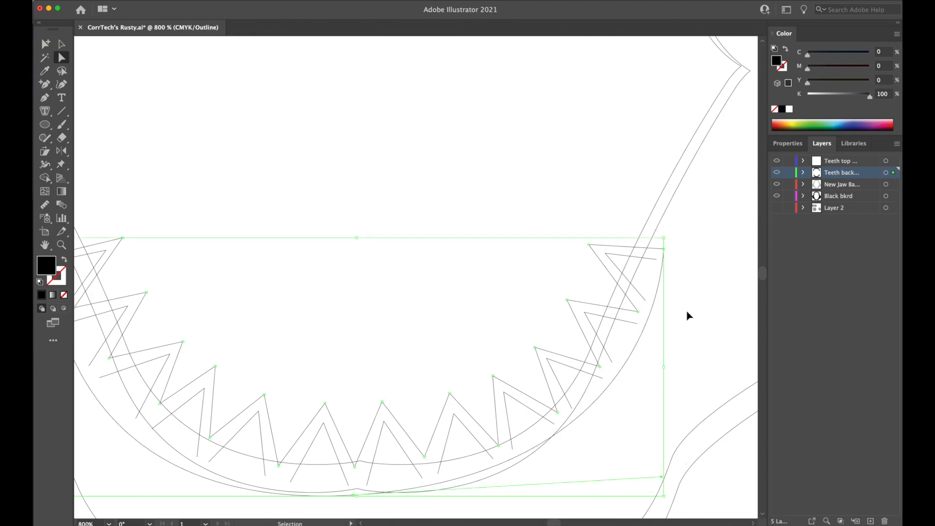
pyautogui.click(515, 207)
# Close the first two white teeth at the lower row's upper-left end with curved bases using the Pen tool.
pyautogui.moveTo(292, 319); pyautogui.dragTo(495, 321)
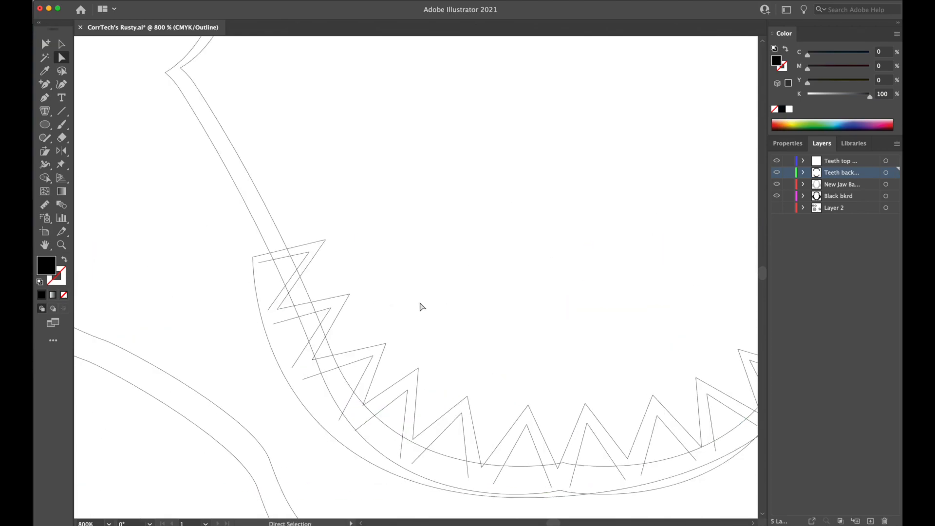
pyautogui.press('super+equal')
pyautogui.moveTo(418, 274); pyautogui.dragTo(476, 147)
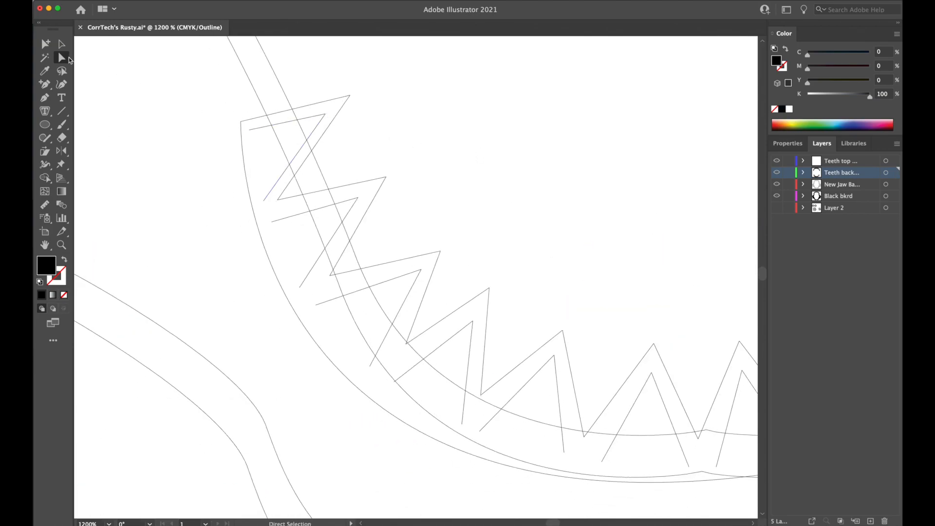
pyautogui.click(44, 97)
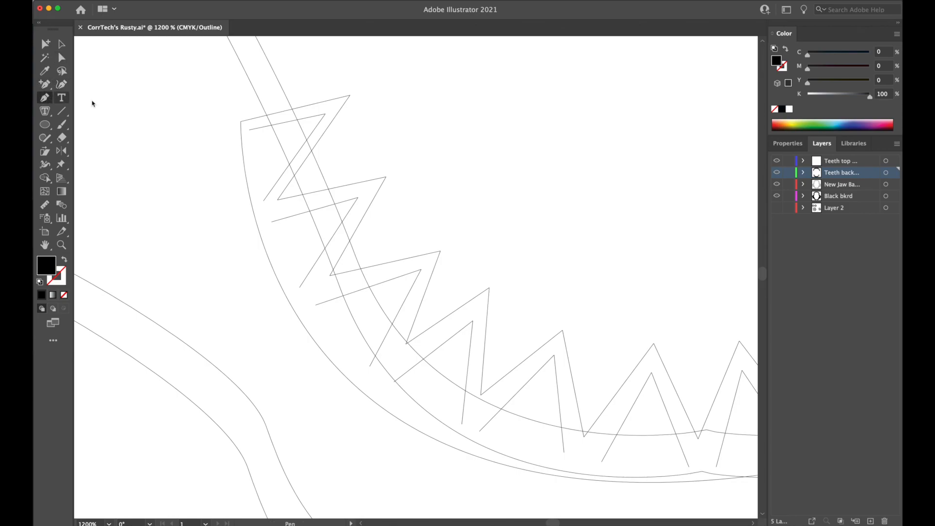
pyautogui.click(249, 130)
pyautogui.moveTo(264, 200); pyautogui.dragTo(281, 234)
pyautogui.click(271, 222)
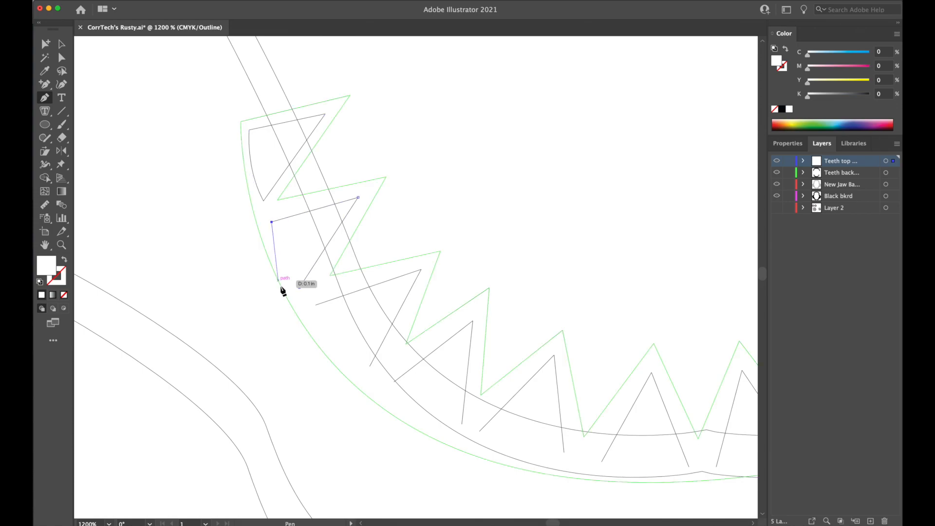
pyautogui.moveTo(300, 288); pyautogui.dragTo(326, 317)
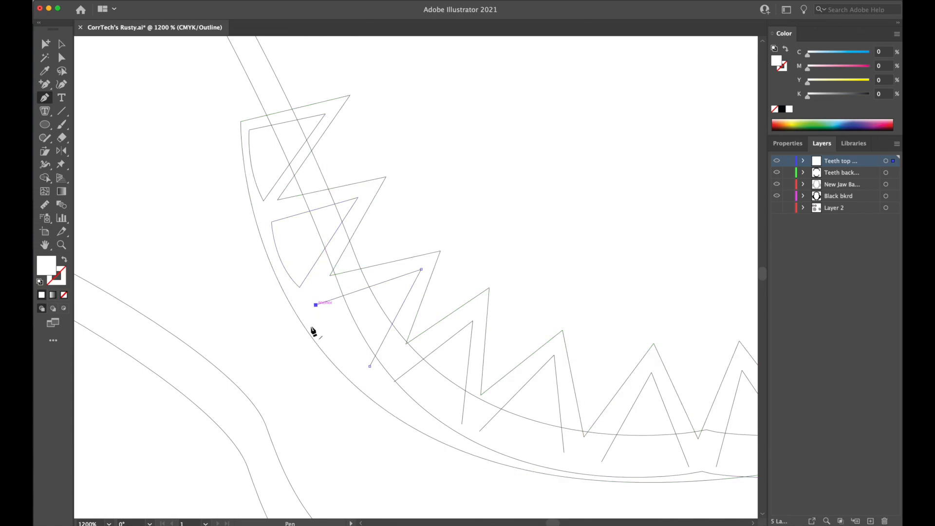
# Close the third to sixth lower teeth from the left with curved bases that follow the backing's edge.
pyautogui.moveTo(370, 367); pyautogui.dragTo(421, 385)
pyautogui.click(395, 383)
pyautogui.moveTo(462, 424); pyautogui.dragTo(517, 431)
pyautogui.moveTo(564, 453); pyautogui.dragTo(319, 400)
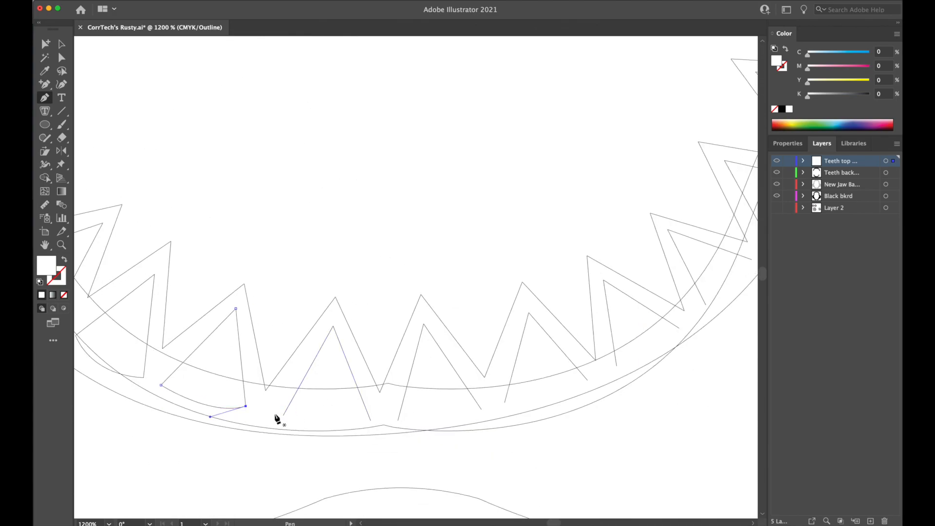
pyautogui.moveTo(370, 419); pyautogui.dragTo(421, 417)
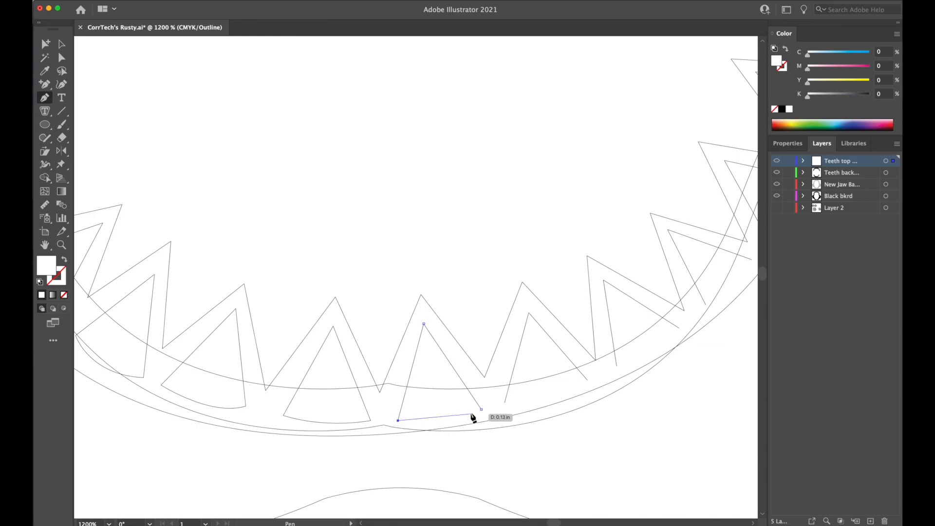
# Close the first two lower teeth right of the centre with curved bases.
pyautogui.moveTo(481, 409); pyautogui.dragTo(516, 394)
pyautogui.click(505, 403)
pyautogui.moveTo(588, 380); pyautogui.dragTo(621, 338)
# Close the last four teeth up the lower row's right side with curved bases and deselect the path.
pyautogui.moveTo(653, 373); pyautogui.dragTo(426, 430)
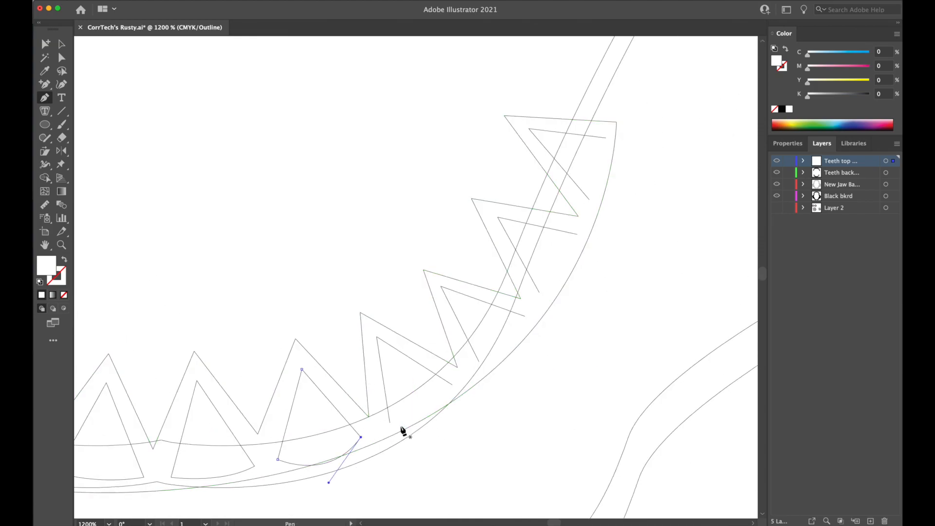
pyautogui.moveTo(452, 385); pyautogui.dragTo(495, 343)
pyautogui.click(480, 361)
pyautogui.moveTo(524, 316); pyautogui.dragTo(532, 280)
pyautogui.moveTo(577, 234); pyautogui.dragTo(583, 207)
pyautogui.click(589, 200)
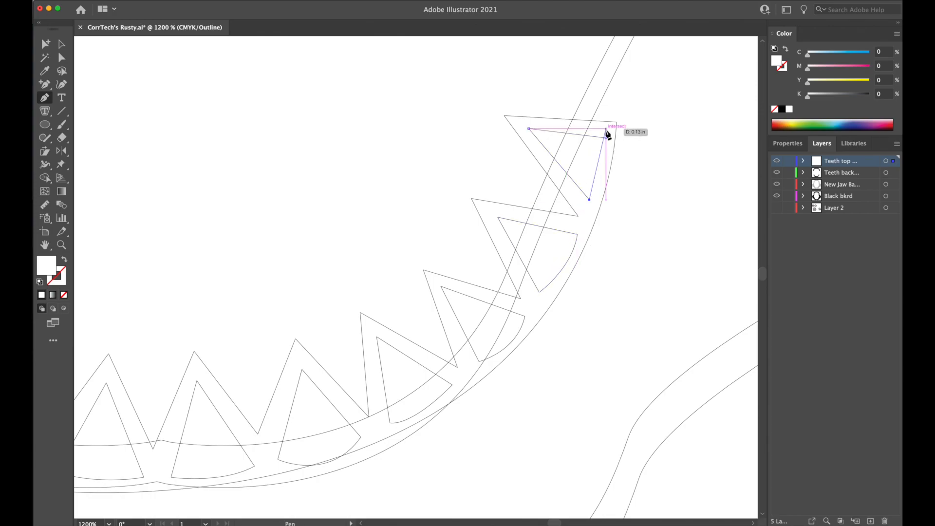
pyautogui.moveTo(606, 137); pyautogui.dragTo(597, 105)
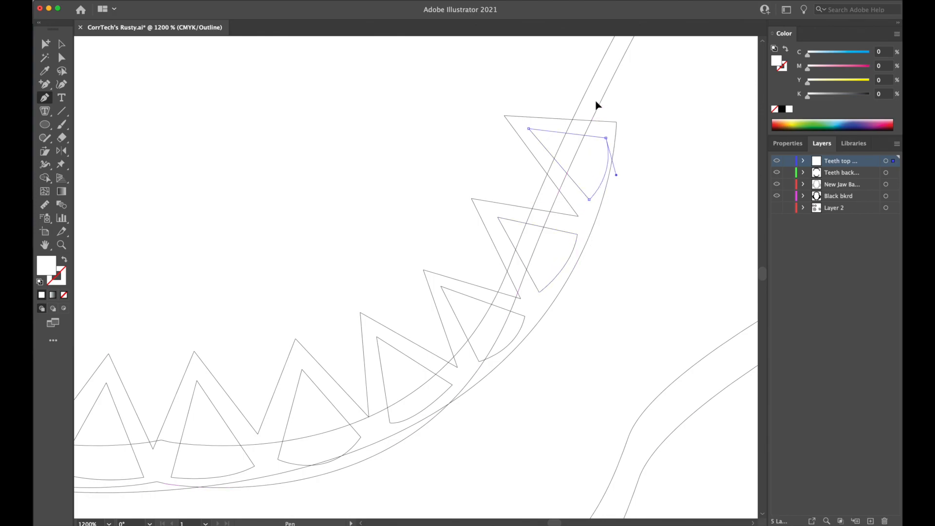
pyautogui.keyDown('super'); pyautogui.click(662, 224); pyautogui.keyUp('super')
# Return the artwork from outline view to the full-colour preview with the whole lower row in view.
pyautogui.press('super+minus')
pyautogui.press('super+minus')
pyautogui.moveTo(388, 227); pyautogui.dragTo(521, 261)
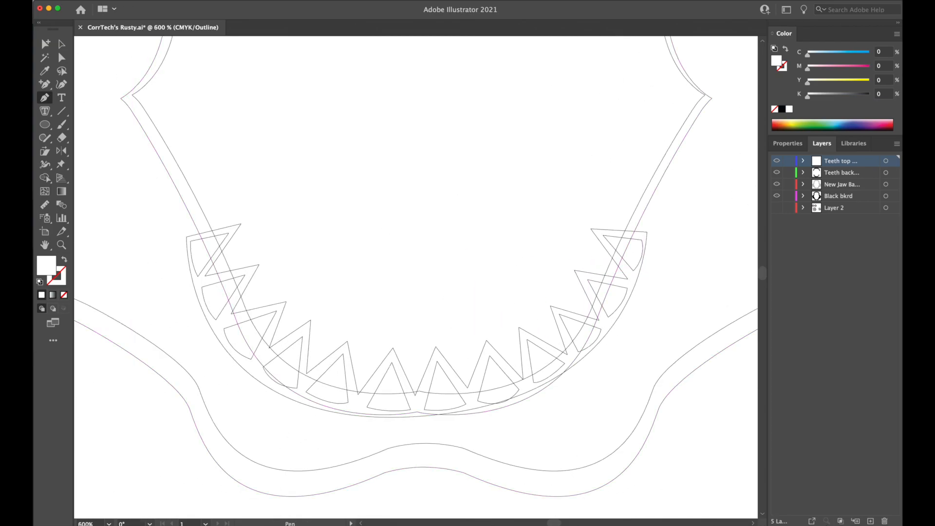
pyautogui.click(97, 0)
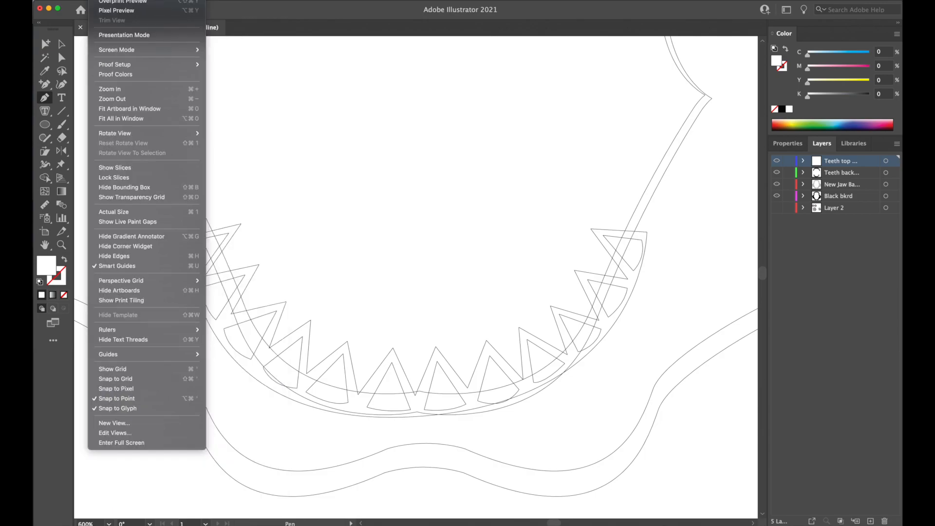
pyautogui.click(131, 0)
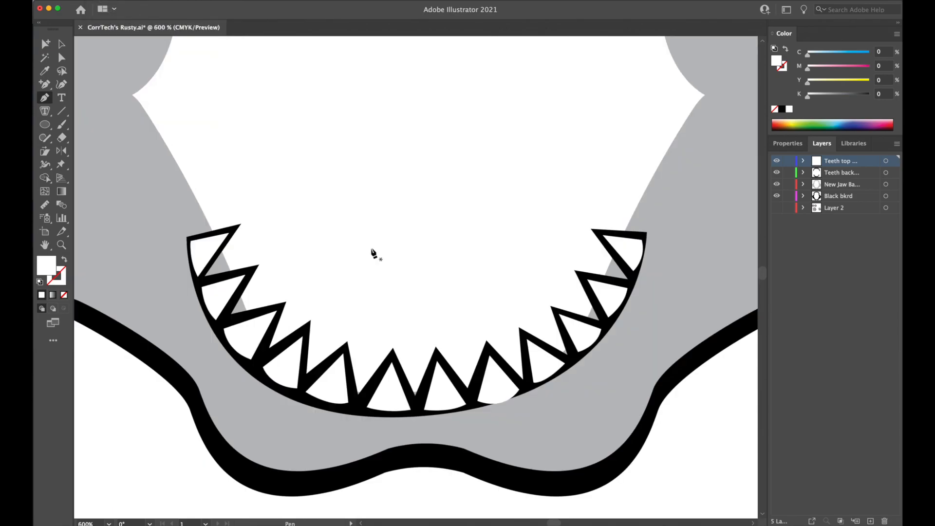
# Nudge the lower row's second tooth from the left and several teeth on its right half to even their black borders.
pyautogui.press('super+equal')
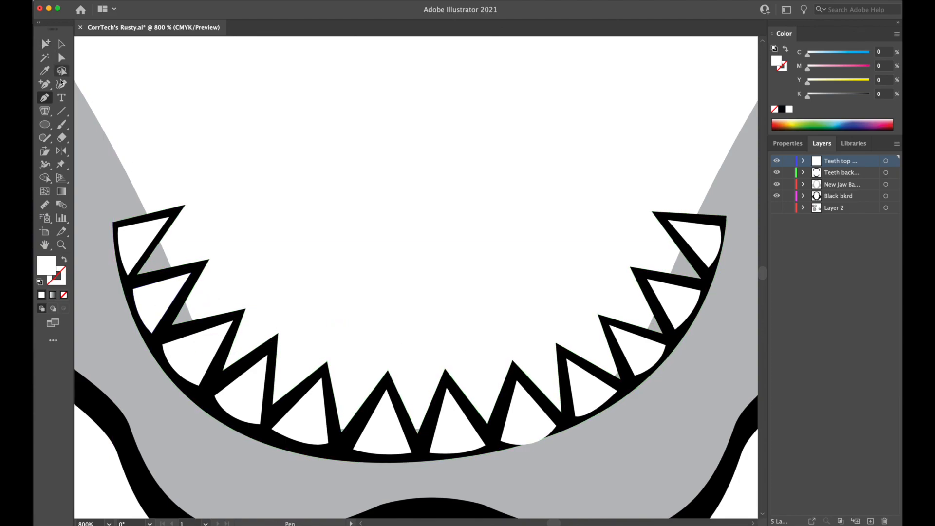
pyautogui.moveTo(163, 296); pyautogui.dragTo(168, 295)
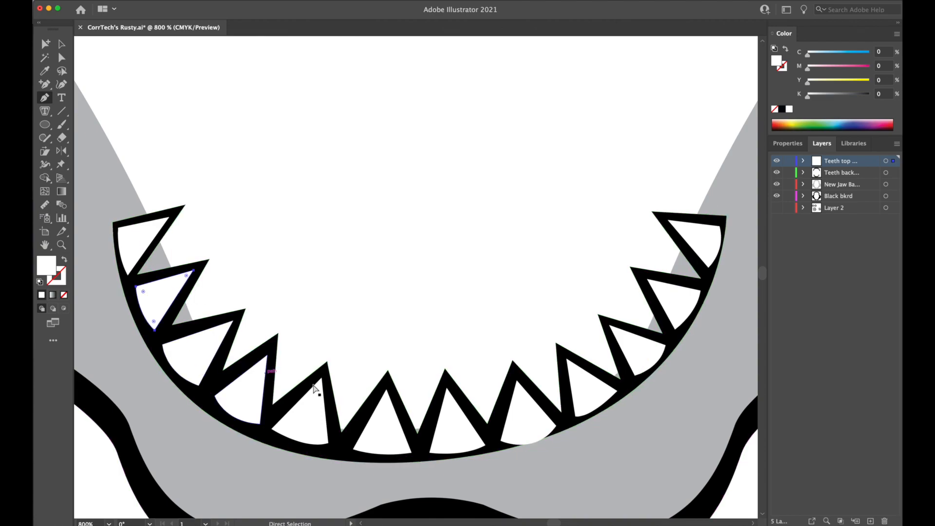
pyautogui.moveTo(537, 424); pyautogui.dragTo(575, 393)
pyautogui.moveTo(632, 349); pyautogui.dragTo(630, 347)
pyautogui.moveTo(671, 300); pyautogui.dragTo(672, 303)
pyautogui.moveTo(706, 250); pyautogui.dragTo(704, 249)
# Examine the whole jaw at reduced sizes to check the upper and lower teeth together.
pyautogui.press('super+minus')
pyautogui.press('super+minus')
pyautogui.press('super+minus')
pyautogui.press('super+minus')
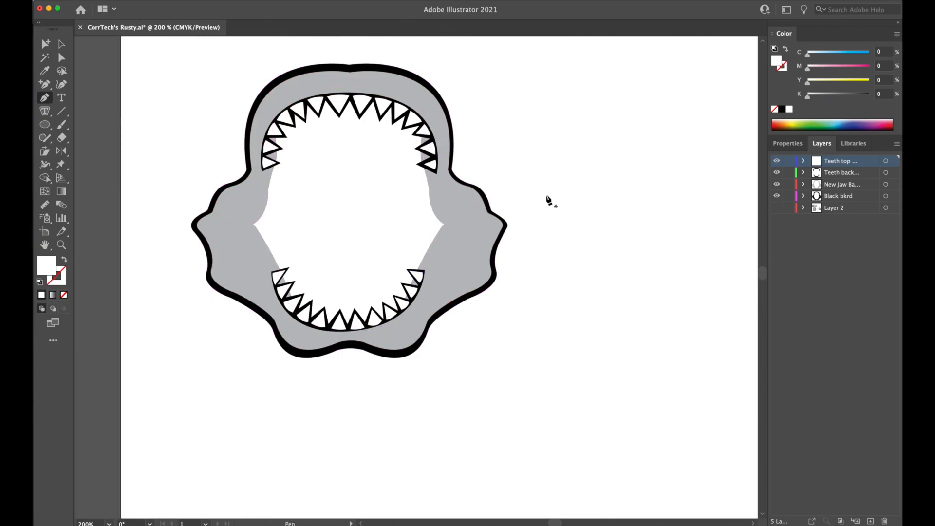
pyautogui.press('super+minus')
pyautogui.press('super+minus')
pyautogui.press('super+minus')
pyautogui.press('super+plus')
pyautogui.press('super+plus')
pyautogui.press('super+plus')
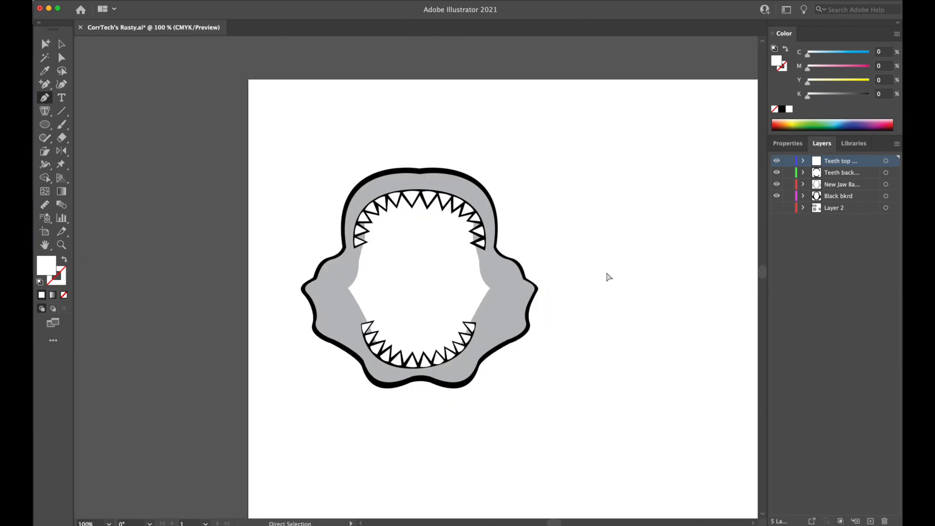
# Show Layer 2 so the logo, the stippled original and the mascot appear with the redrawn jaw.
pyautogui.click(776, 196)
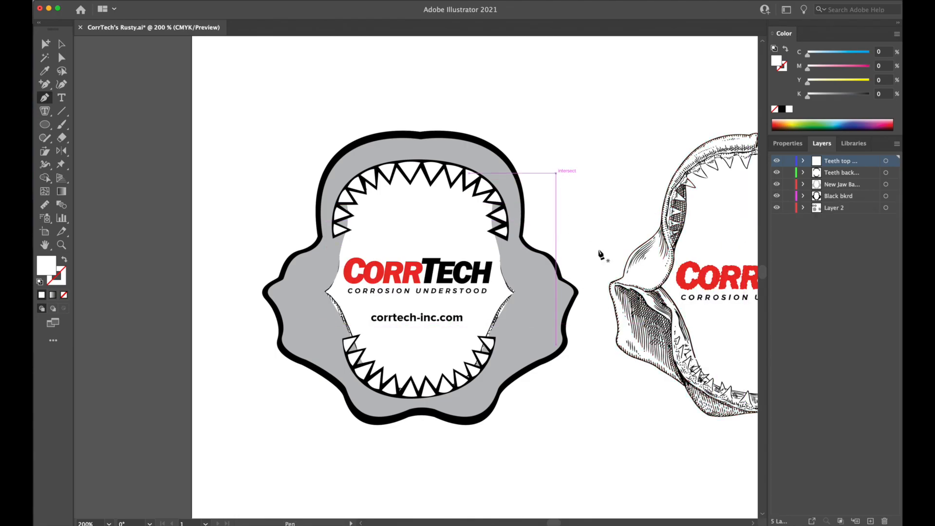
pyautogui.moveTo(477, 389); pyautogui.dragTo(464, 380)
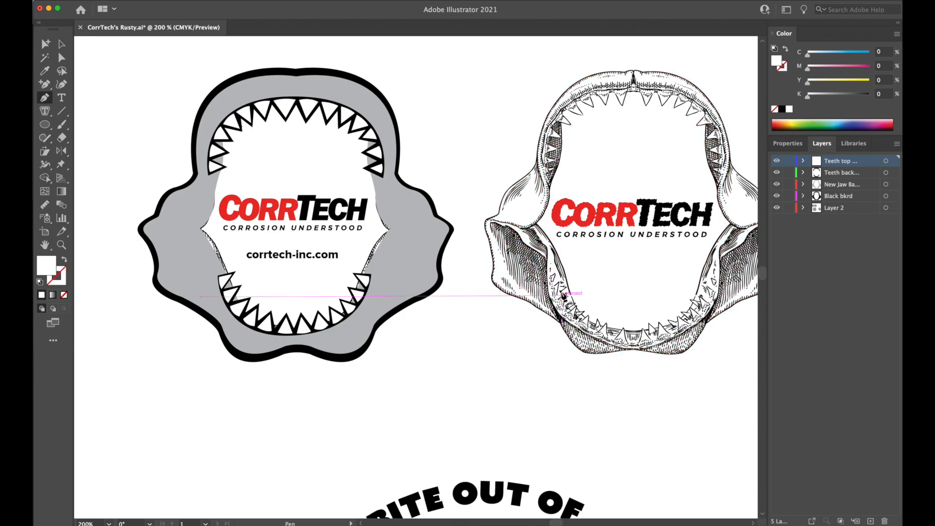
pyautogui.press('space')
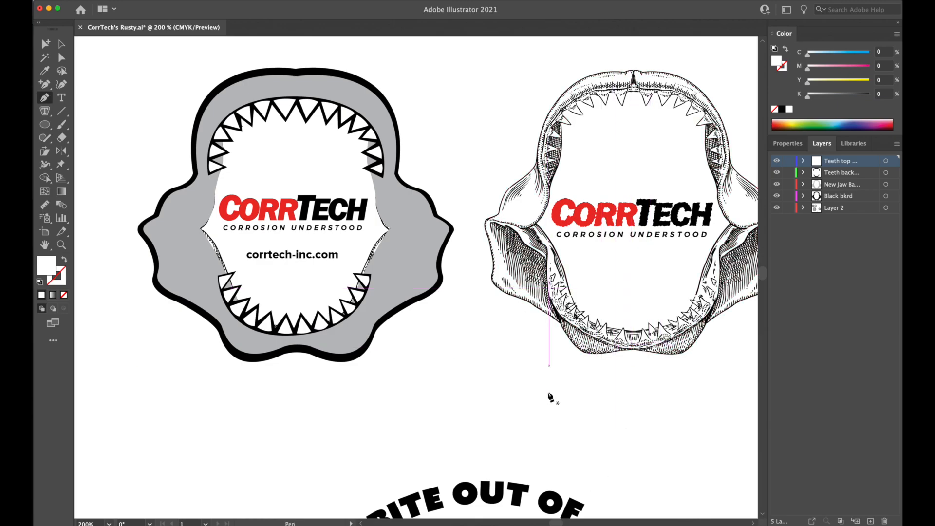
# Compare the mascot's teeth, outlines and shading with the redrawn jaw around the CorrTech logo.
pyautogui.moveTo(541, 397); pyautogui.dragTo(548, 202)
pyautogui.moveTo(538, 292); pyautogui.dragTo(544, 140)
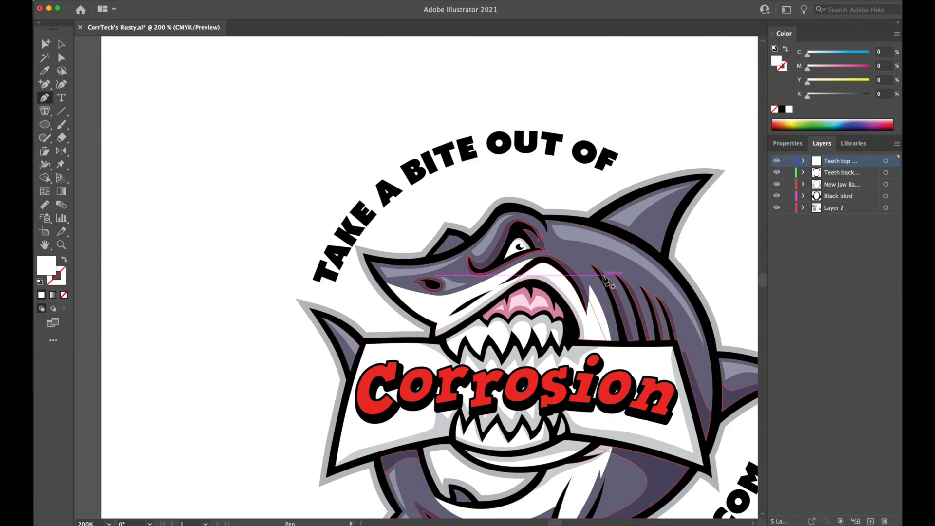
pyautogui.hscroll(5, 609, 283)
pyautogui.scroll(-2, 609, 283)
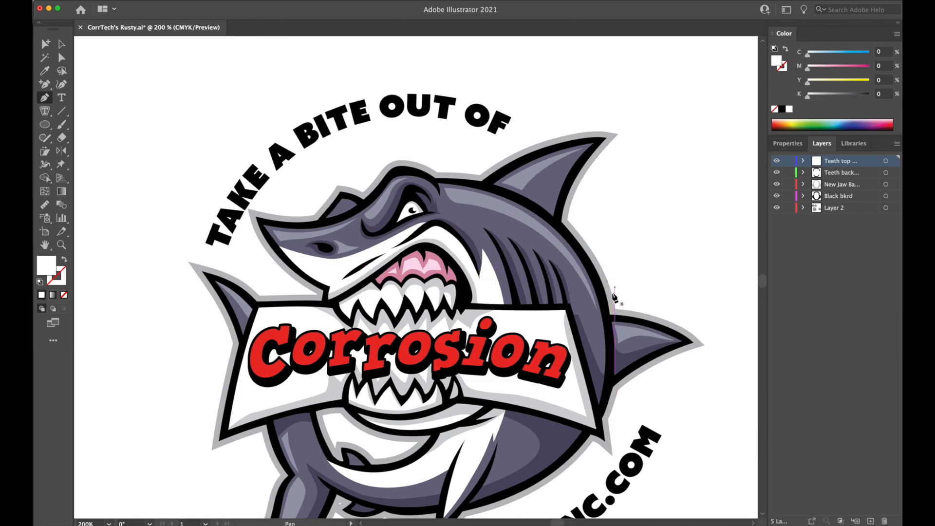
pyautogui.moveTo(440, 350); pyautogui.dragTo(512, 213)
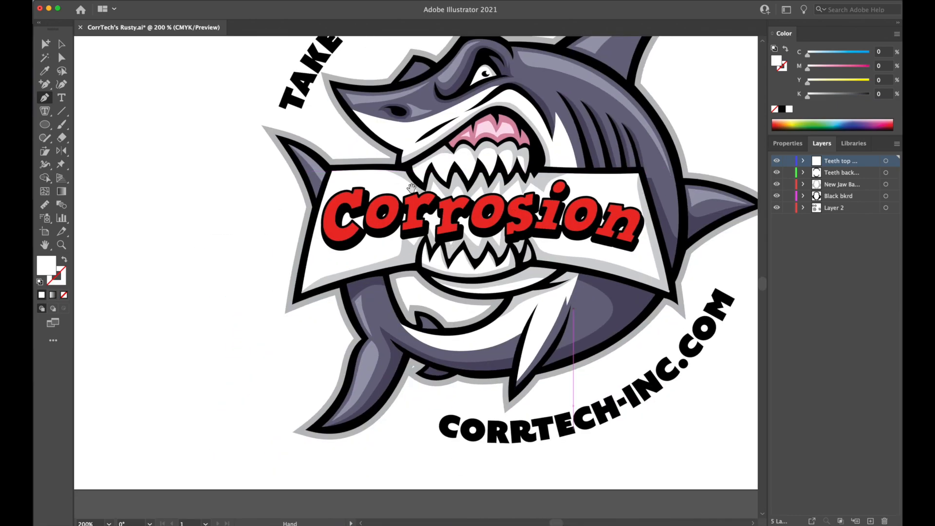
pyautogui.scroll(2, 412, 188)
pyautogui.scroll(10, 375, 192)
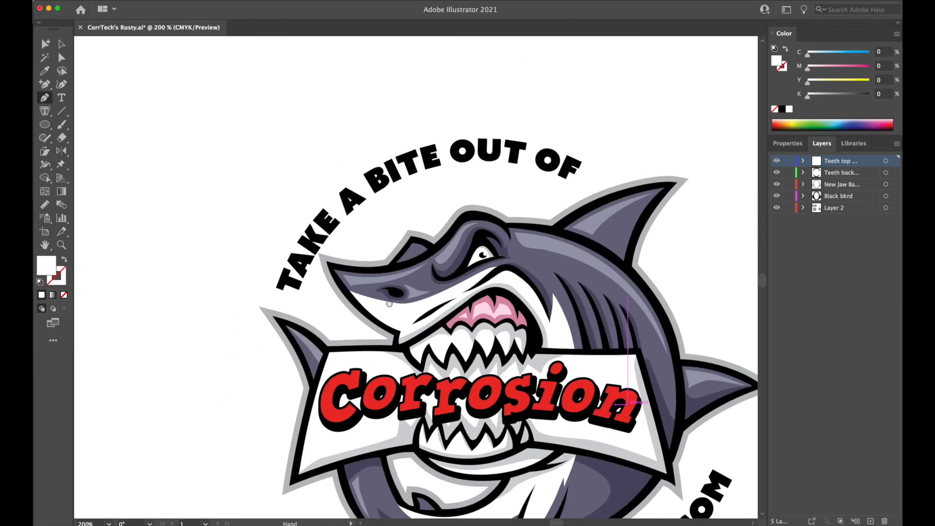
pyautogui.scroll(3, 387, 186)
pyautogui.scroll(-5, 476, 138)
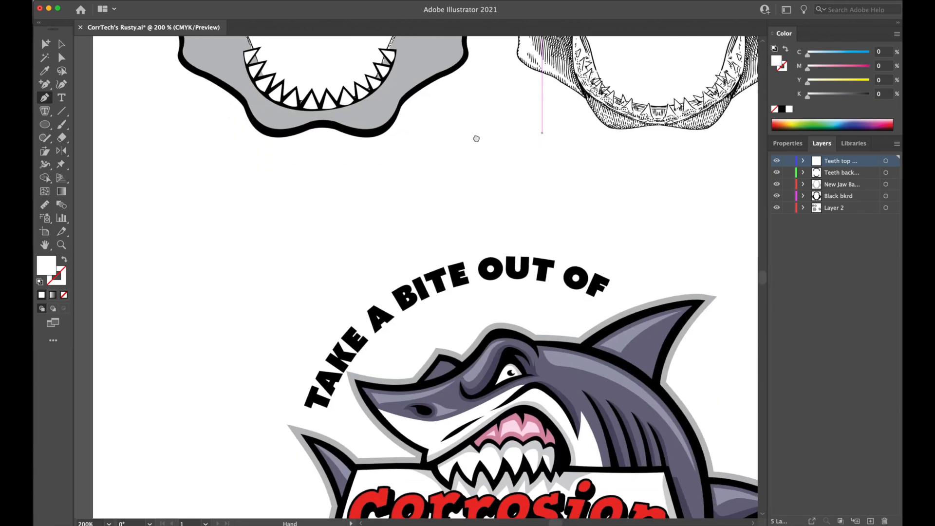
pyautogui.scroll(4, 478, 229)
pyautogui.scroll(-4, 482, 255)
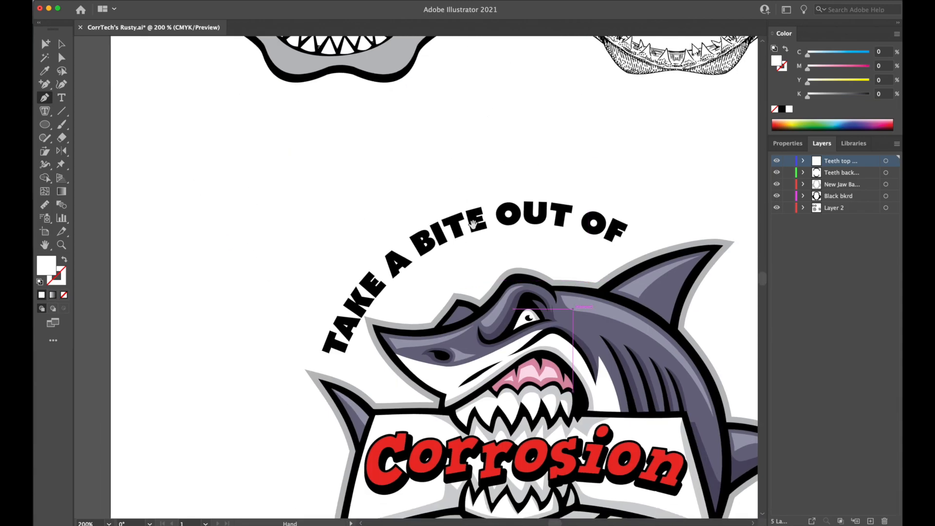
pyautogui.scroll(7, 477, 200)
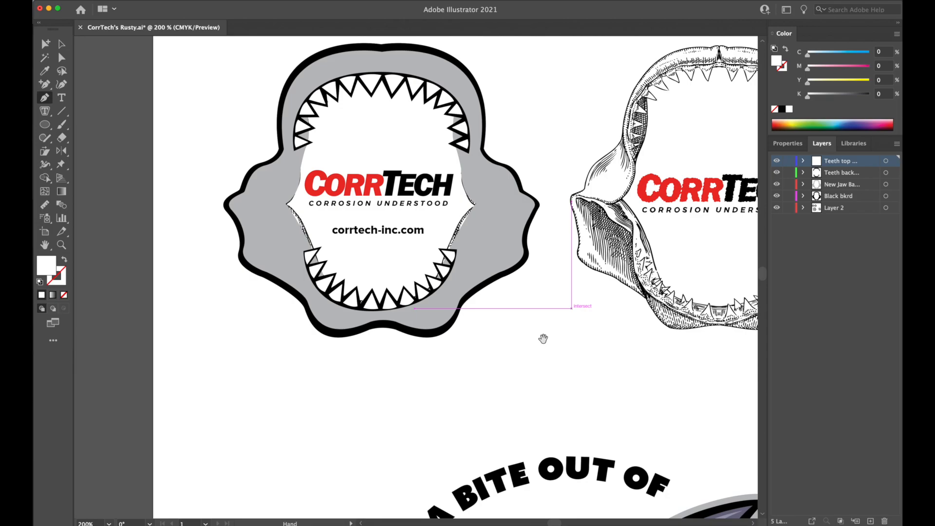
pyautogui.scroll(-4, 547, 405)
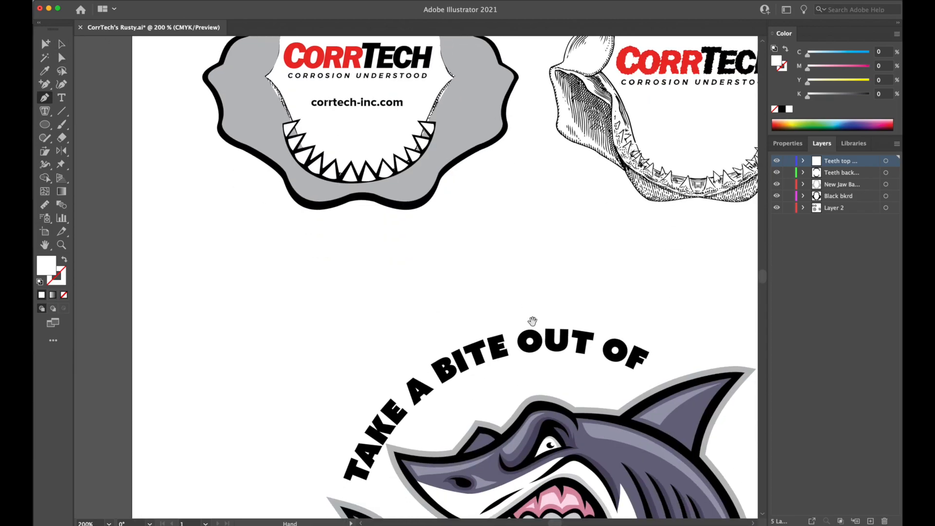
pyautogui.moveTo(513, 234)
pyautogui.mouseDown()
pyautogui.moveTo(533, 305)
pyautogui.moveTo(527, 225)
pyautogui.mouseUp()
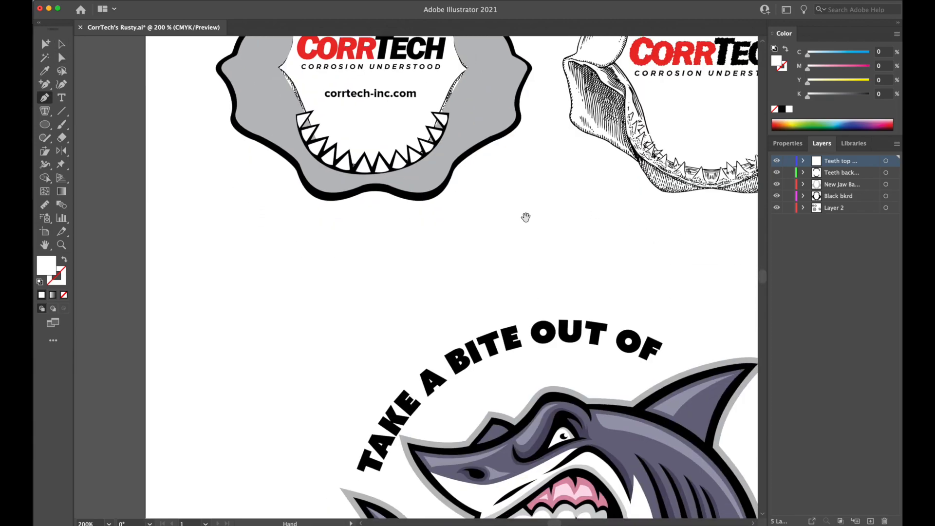
pyautogui.moveTo(514, 193)
pyautogui.mouseDown()
pyautogui.moveTo(537, 352)
pyautogui.moveTo(515, 208)
pyautogui.mouseUp()
pyautogui.moveTo(521, 260); pyautogui.dragTo(512, 105)
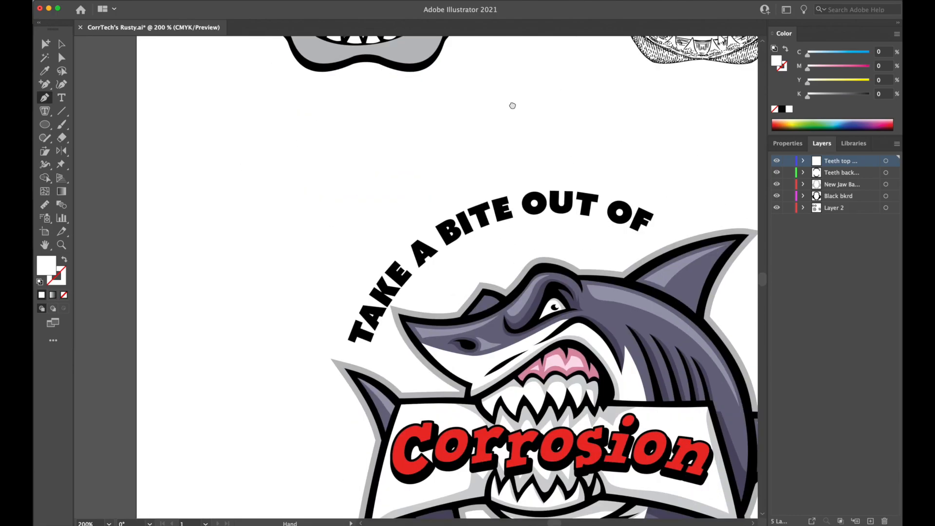
pyautogui.moveTo(527, 212); pyautogui.dragTo(569, 338)
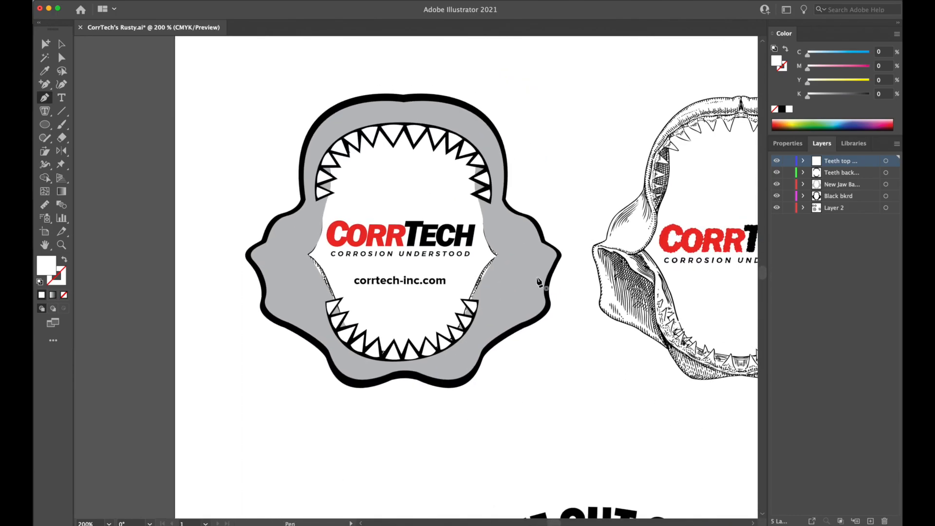
# Check what the top teeth, teeth background and new jaw layers each contain by switching their visibility off and on.
pyautogui.click(777, 161)
pyautogui.click(778, 162)
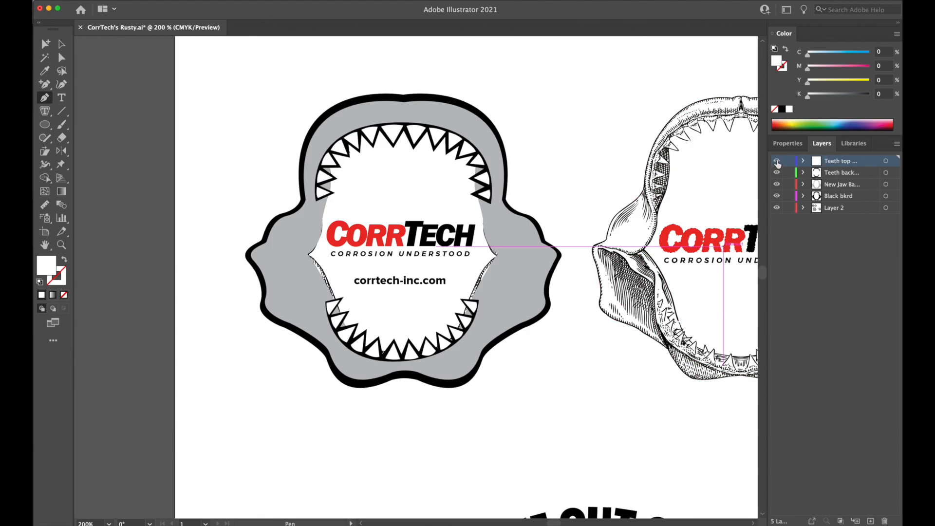
pyautogui.click(777, 162)
pyautogui.click(777, 173)
pyautogui.click(777, 184)
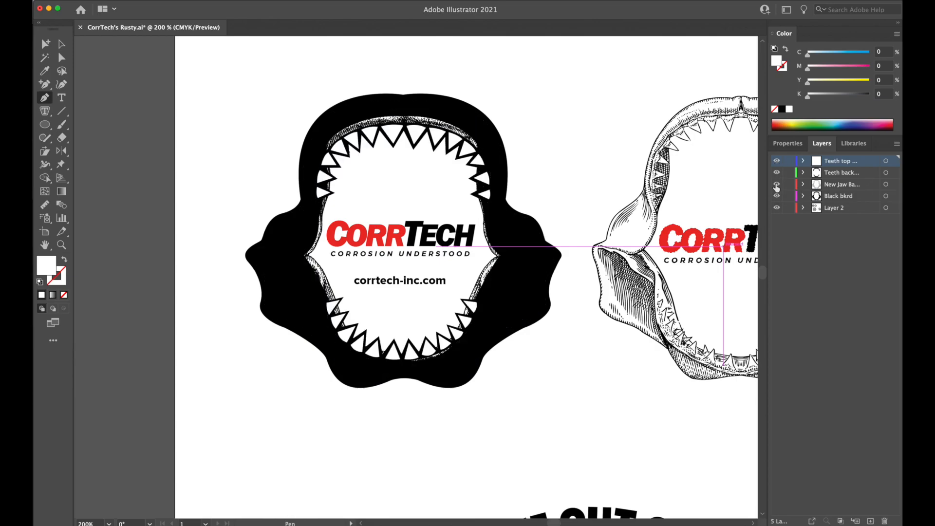
pyautogui.click(777, 185)
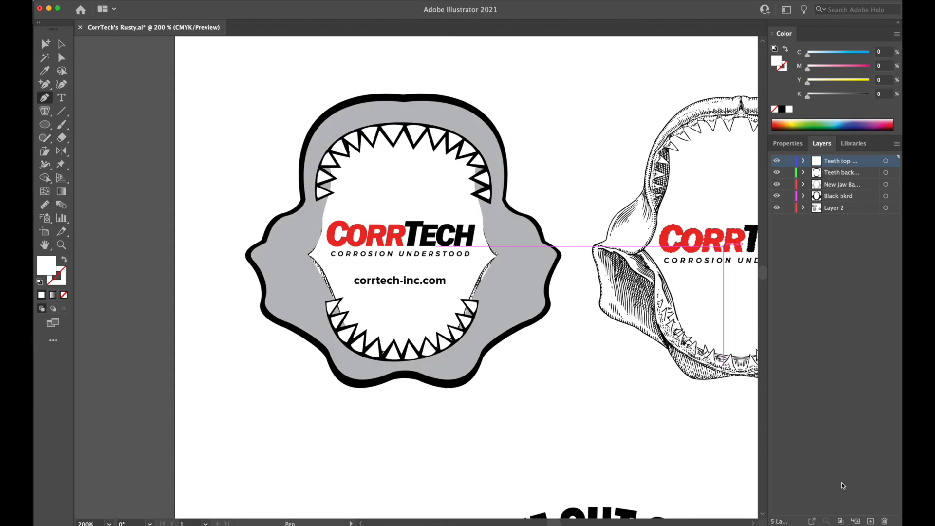
# Add a layer named Jaw shading above the others and hide the teeth, new jaw and black background layers, keeping Layer 2 visible.
pyautogui.click(872, 521)
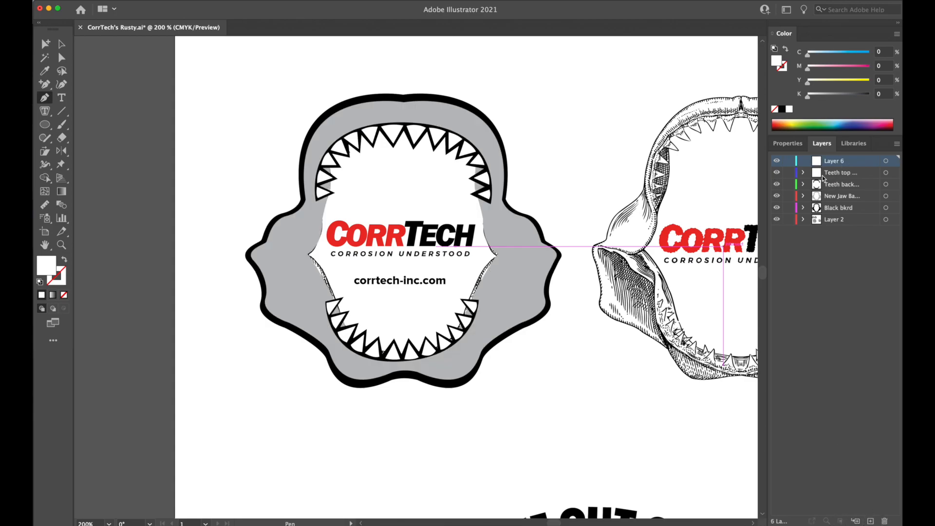
pyautogui.doubleClick(836, 161)
pyautogui.write('j')
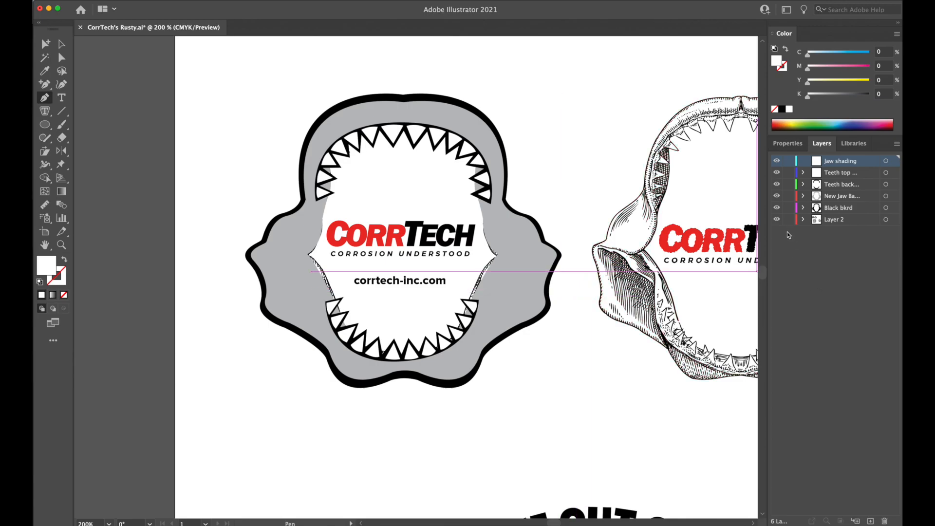
pyautogui.click(777, 161)
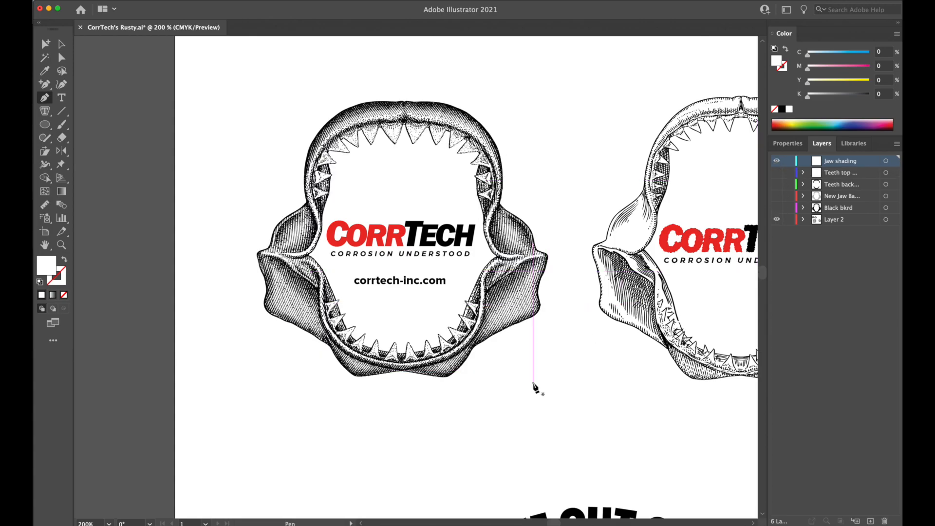
# Draw a closed white shading shape with the Pen tool along the upper inner fold of the stippled jaw's lower-left wing.
pyautogui.press('super+equal')
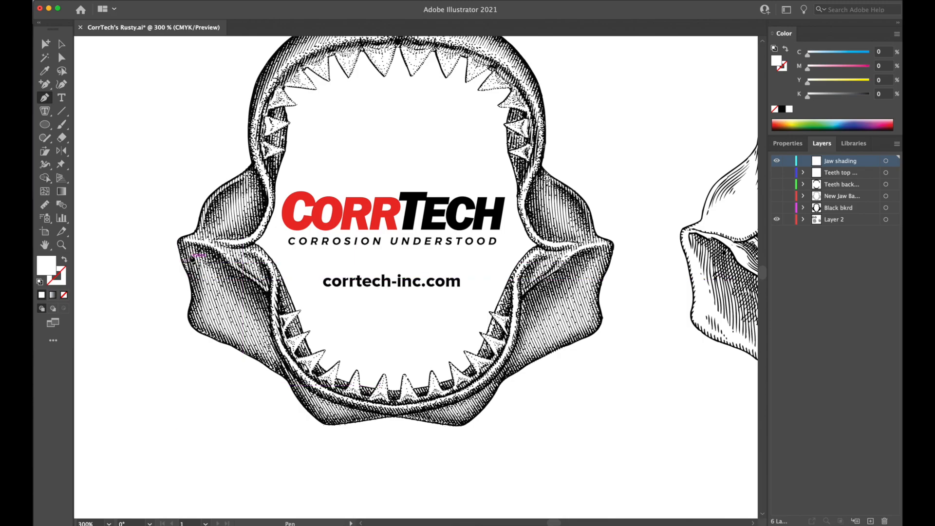
pyautogui.click(191, 248)
pyautogui.moveTo(264, 295); pyautogui.dragTo(308, 333)
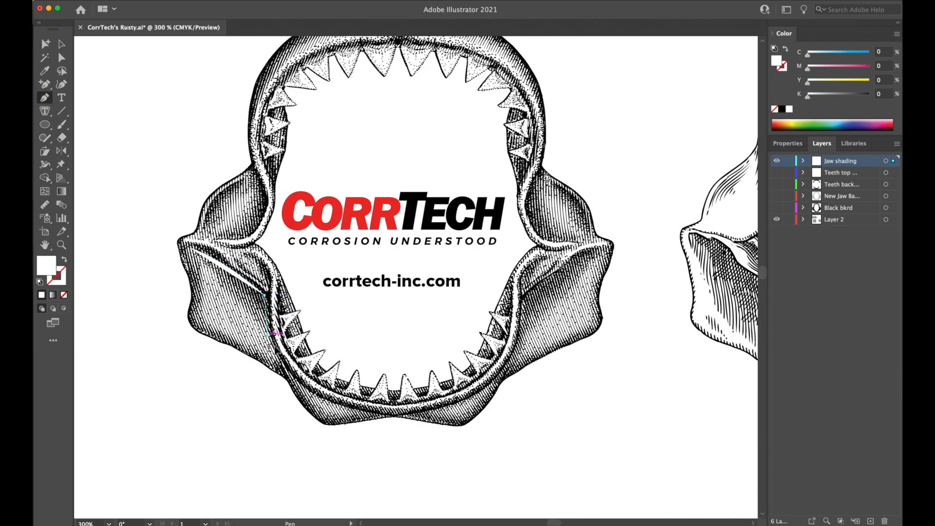
pyautogui.click(268, 335)
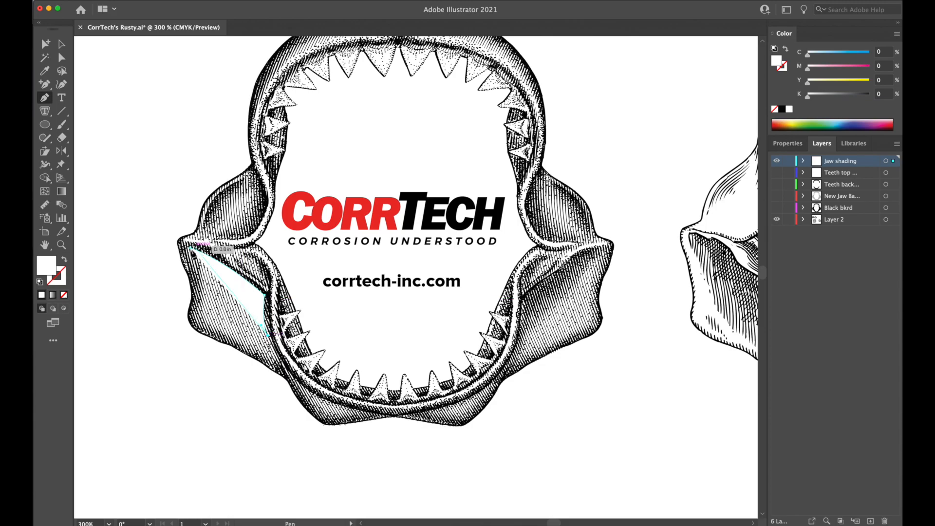
pyautogui.moveTo(190, 247); pyautogui.dragTo(169, 226)
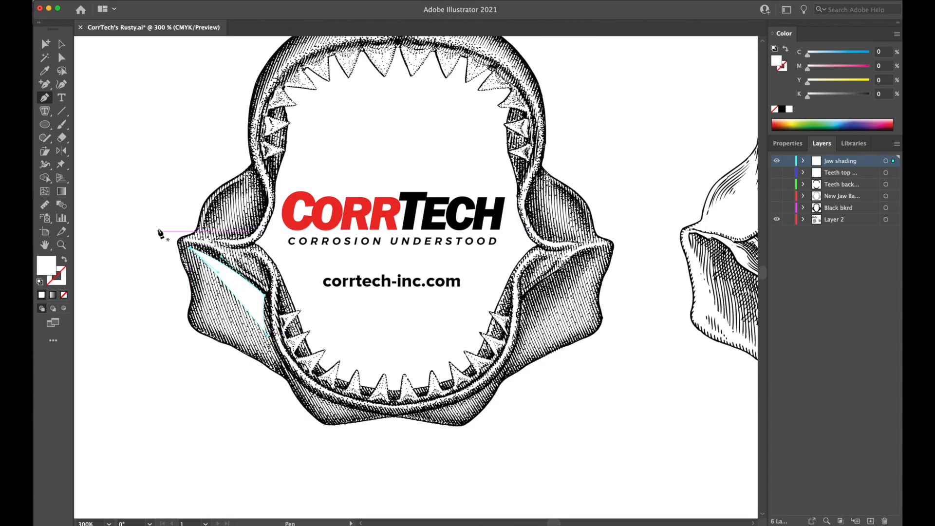
pyautogui.keyDown('super'); pyautogui.click(144, 164); pyautogui.keyUp('super')
# Draw a curved white shading shape along the inner edge of the jaw's upper-left lobe, beside the logo.
pyautogui.click(257, 189)
pyautogui.moveTo(218, 237); pyautogui.dragTo(248, 224)
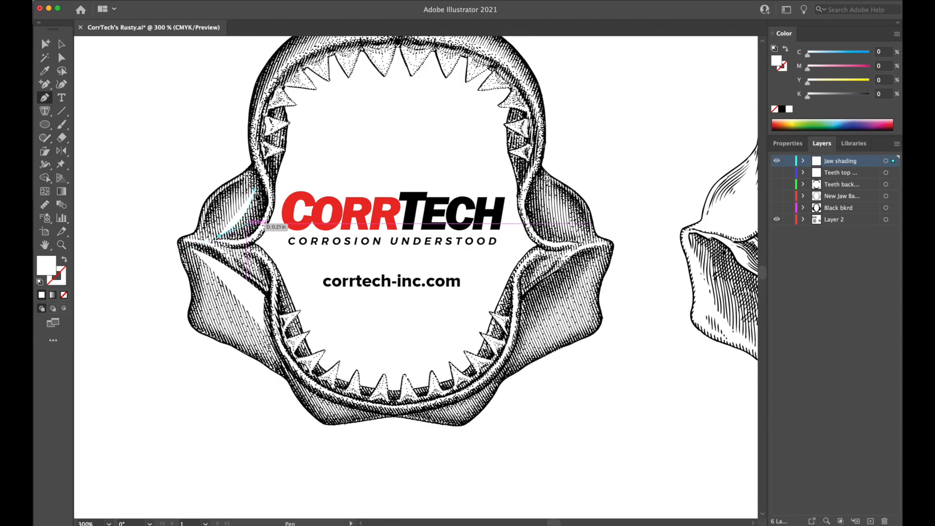
pyautogui.click(255, 189)
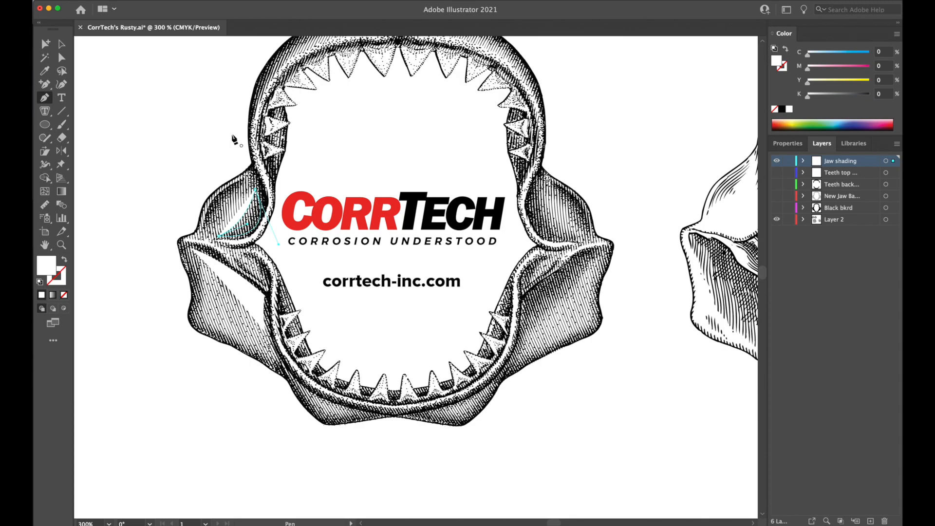
pyautogui.moveTo(233, 135); pyautogui.dragTo(232, 134)
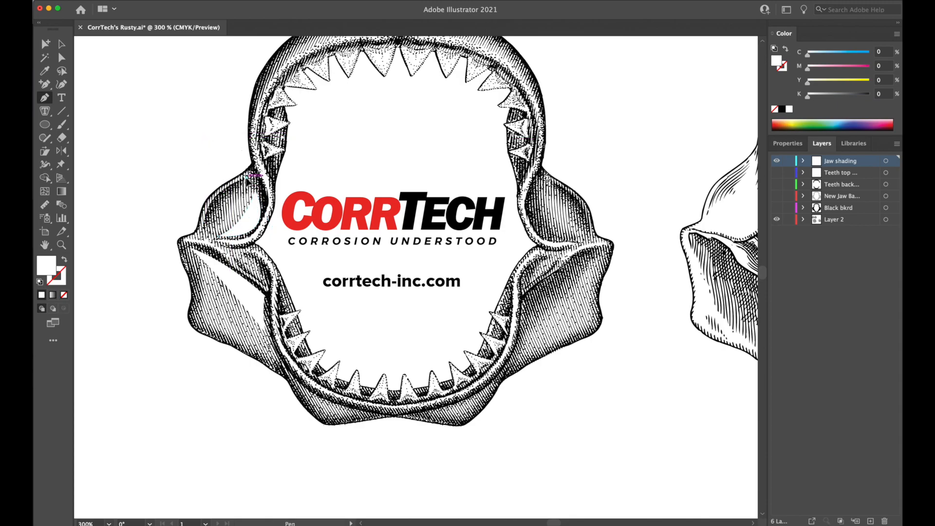
# Draw a thin white crescent along the outer edge of the same upper-left lobe.
pyautogui.click(246, 178)
pyautogui.moveTo(207, 228); pyautogui.dragTo(205, 268)
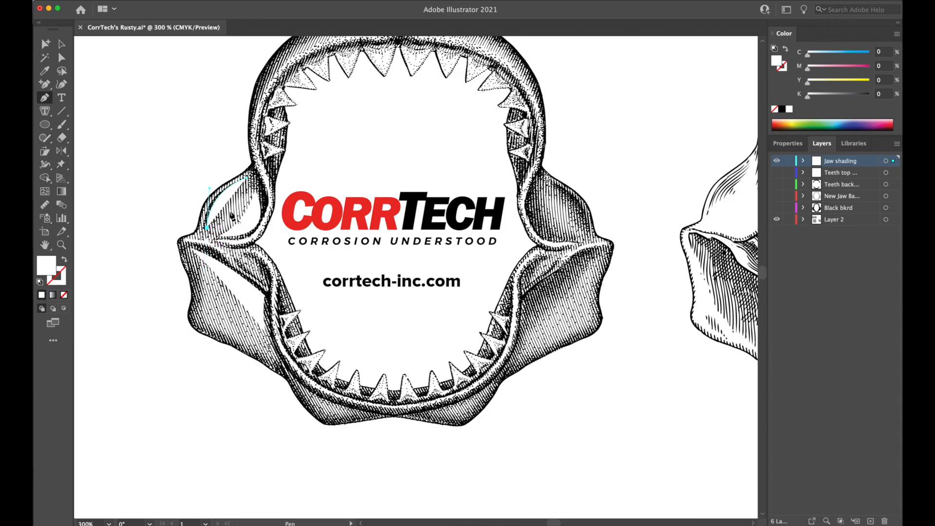
pyautogui.click(247, 179)
pyautogui.moveTo(266, 172); pyautogui.dragTo(266, 173)
pyautogui.keyDown('super'); pyautogui.click(189, 163); pyautogui.keyUp('super')
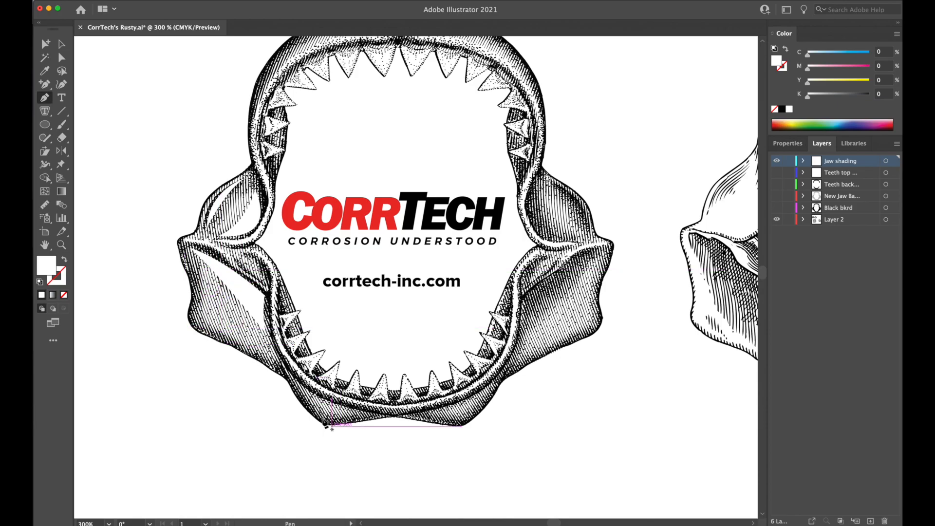
# Draw a curved white shading shape along the lower edge of the jaw's bottom-left lobe, beneath the lower teeth.
pyautogui.press('super+equal')
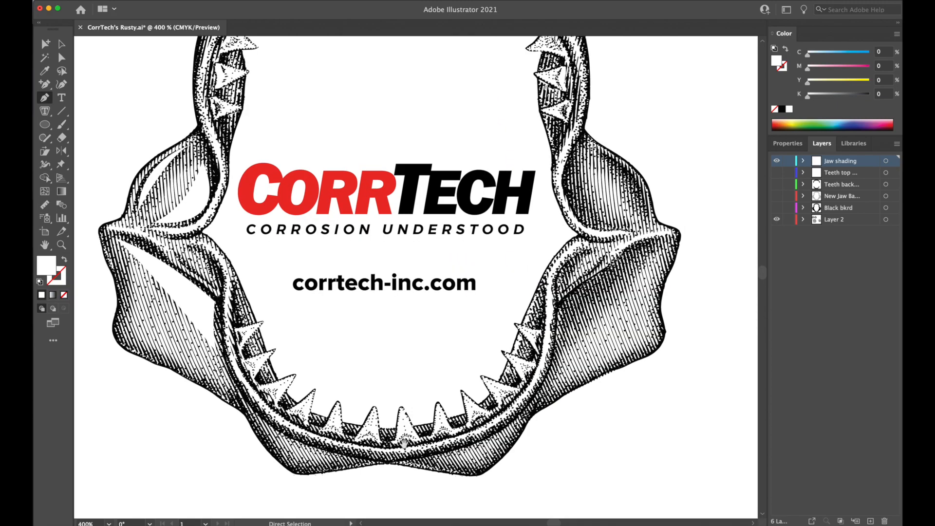
pyautogui.moveTo(404, 444); pyautogui.dragTo(457, 375)
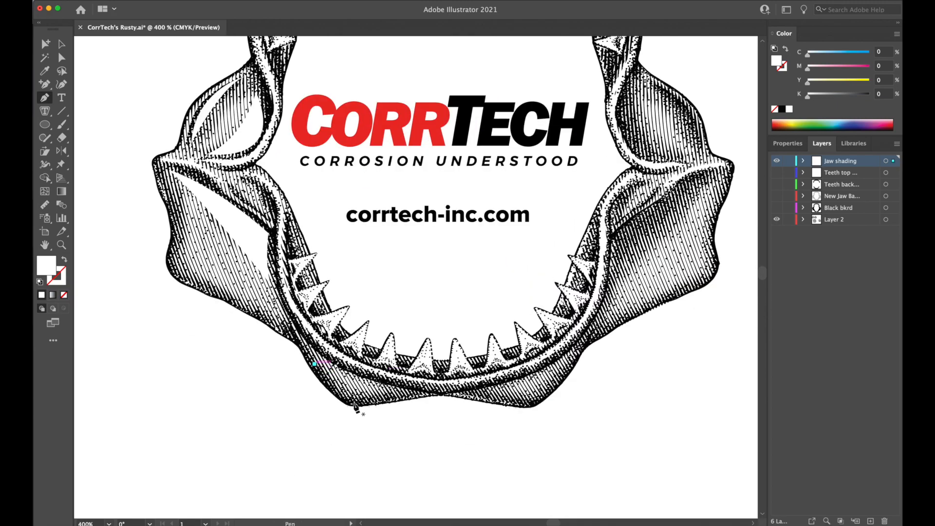
pyautogui.moveTo(394, 395); pyautogui.dragTo(455, 378)
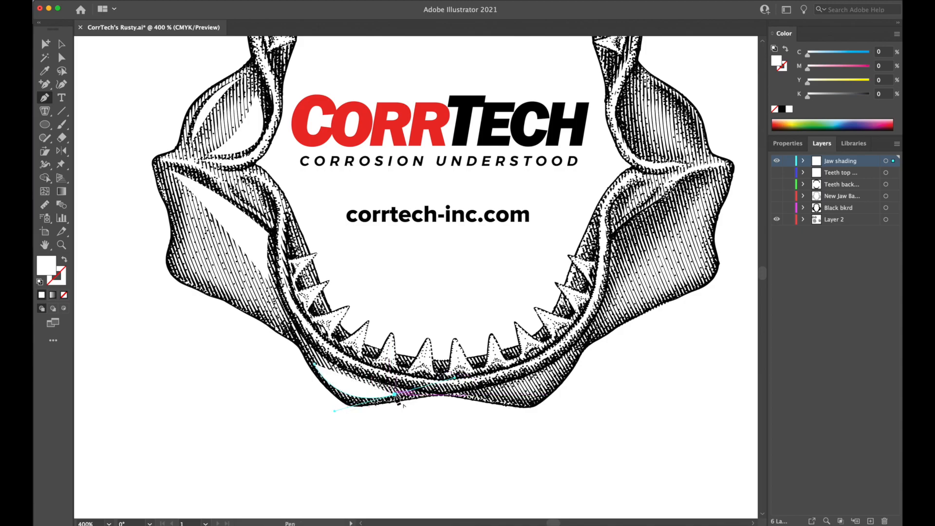
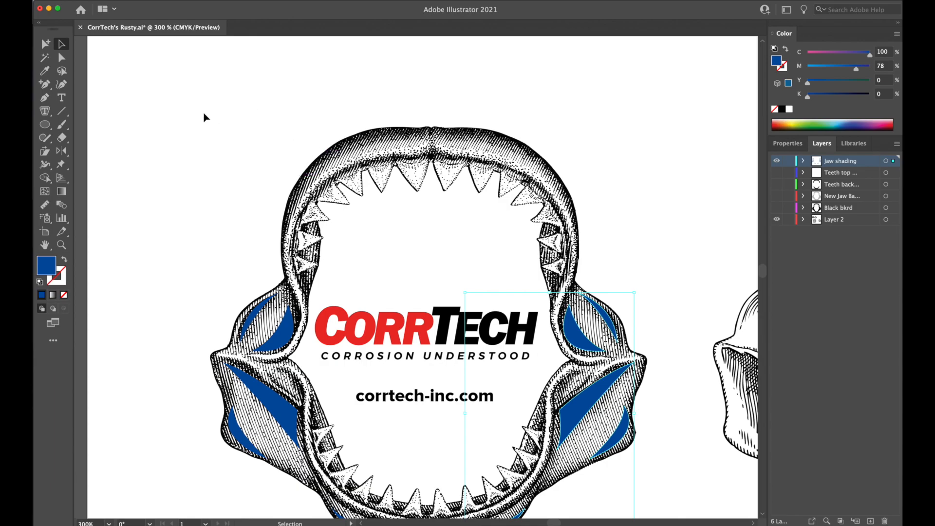
# Draw a long blue crescent with the Pen tool along the outer edge of the upper jaw's left half.
pyautogui.click(45, 96)
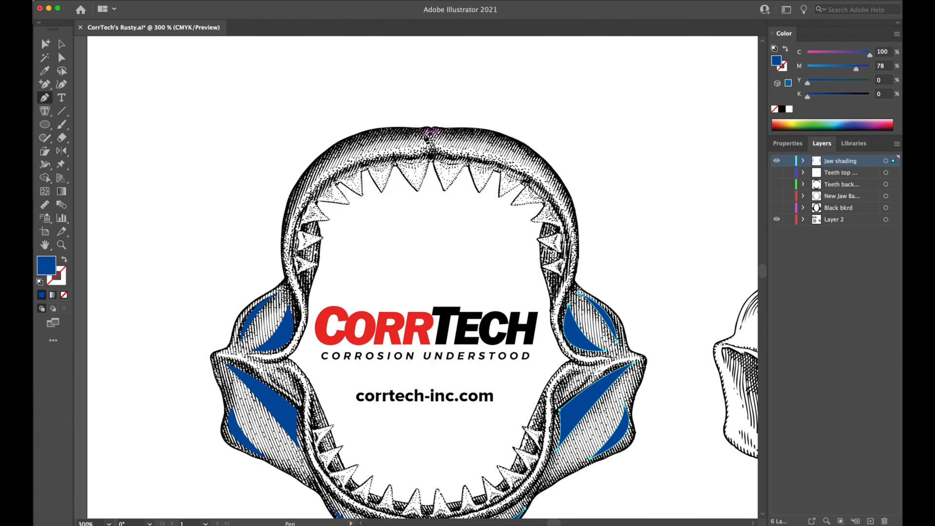
pyautogui.click(422, 133)
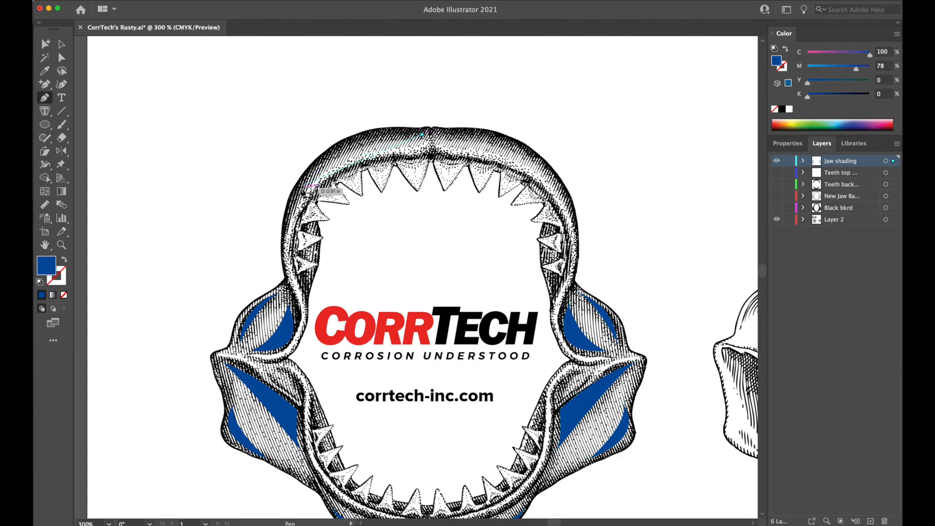
pyautogui.moveTo(288, 213); pyautogui.dragTo(254, 322)
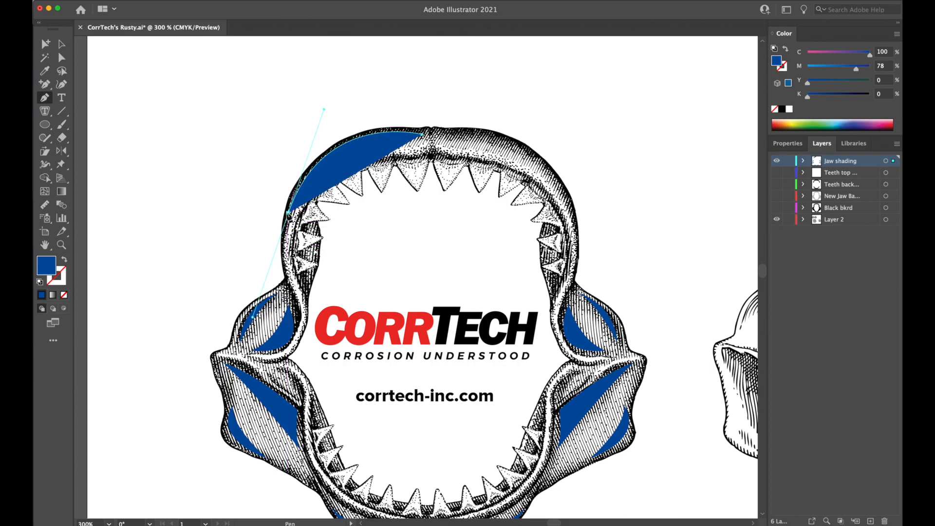
pyautogui.moveTo(421, 135); pyautogui.dragTo(521, 132)
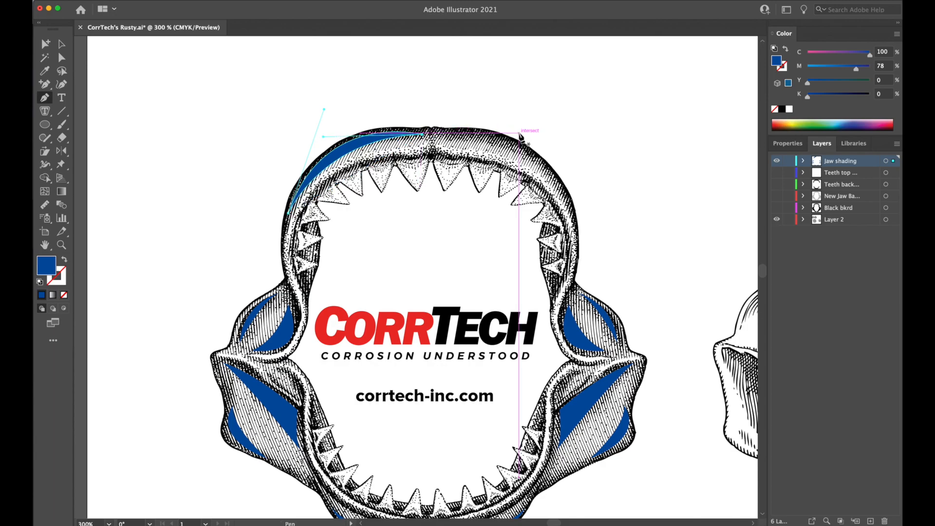
pyautogui.click(62, 44)
pyautogui.click(188, 92)
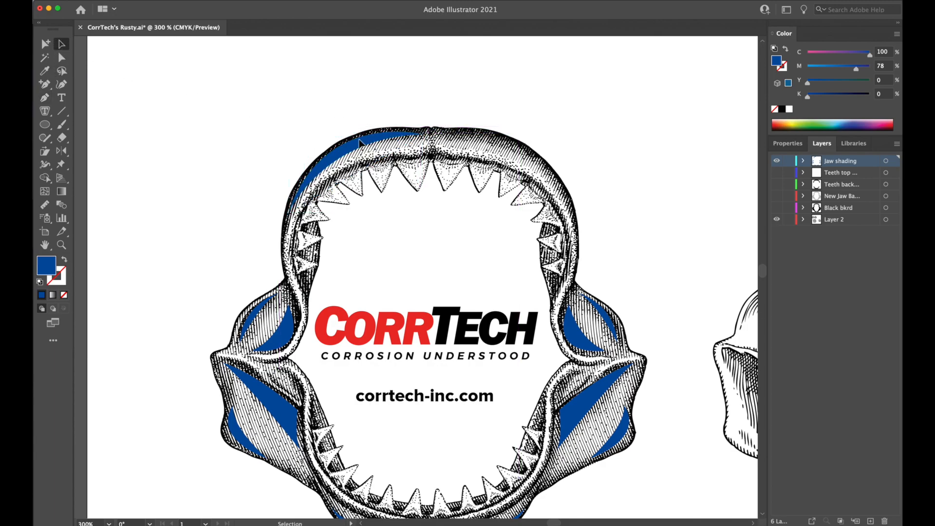
# Duplicate the long upper-jaw crescent, reflect the copy and place it along the outer edge of the right half.
pyautogui.moveTo(359, 148); pyautogui.dragTo(463, 148)
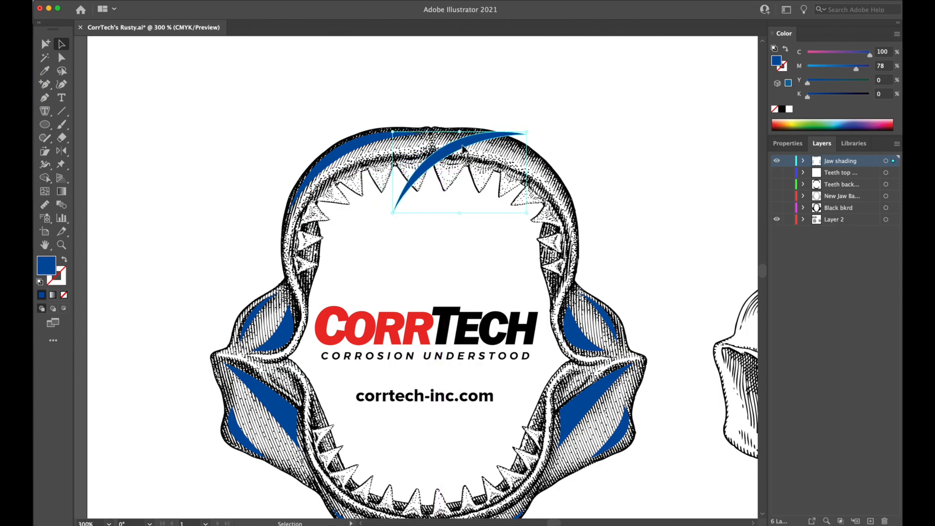
pyautogui.click(61, 150)
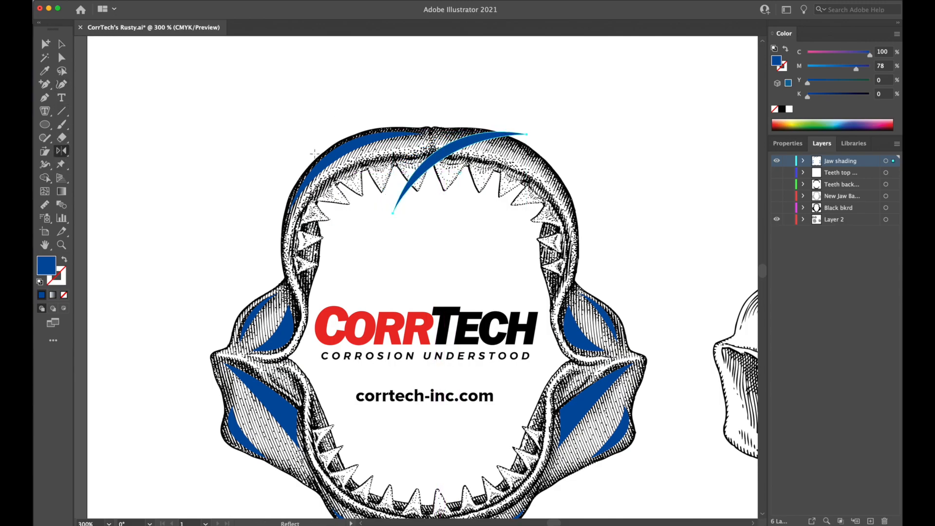
pyautogui.moveTo(460, 148); pyautogui.dragTo(499, 141)
pyautogui.click(61, 44)
pyautogui.click(615, 142)
# Draw a small curved blue shading shape with the Pen tool in the inner fold of the lower-left wing, above the long wedge.
pyautogui.moveTo(687, 225); pyautogui.dragTo(679, 171)
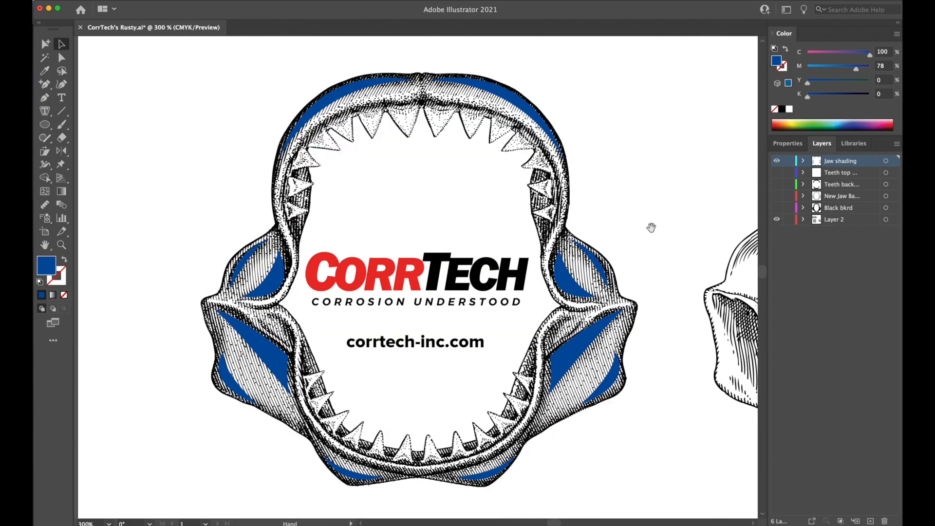
pyautogui.moveTo(652, 228); pyautogui.dragTo(648, 207)
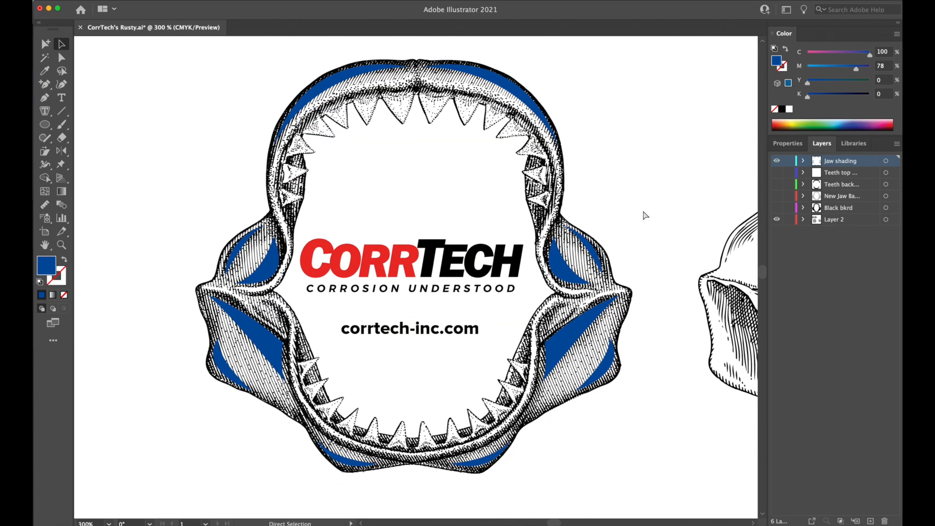
pyautogui.press('super+equal')
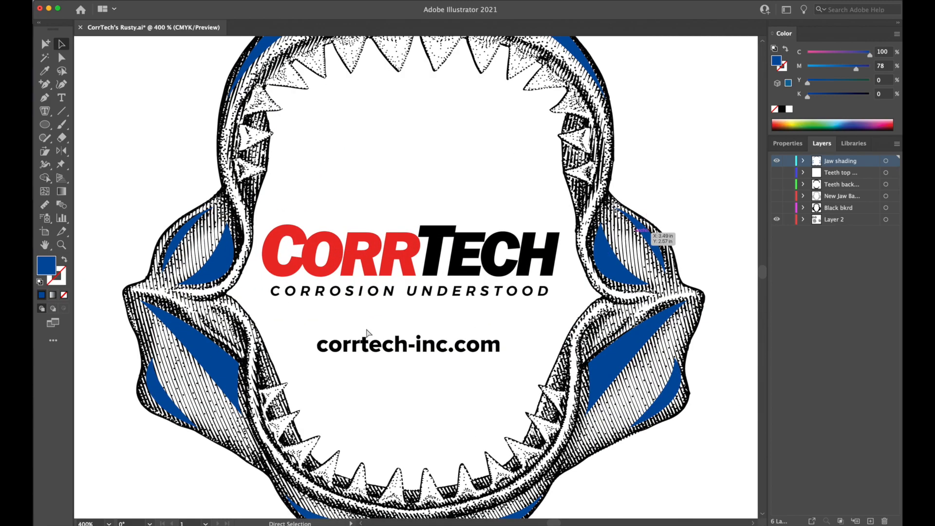
pyautogui.press('super+equal')
pyautogui.press('super+minus')
pyautogui.press('super+equal')
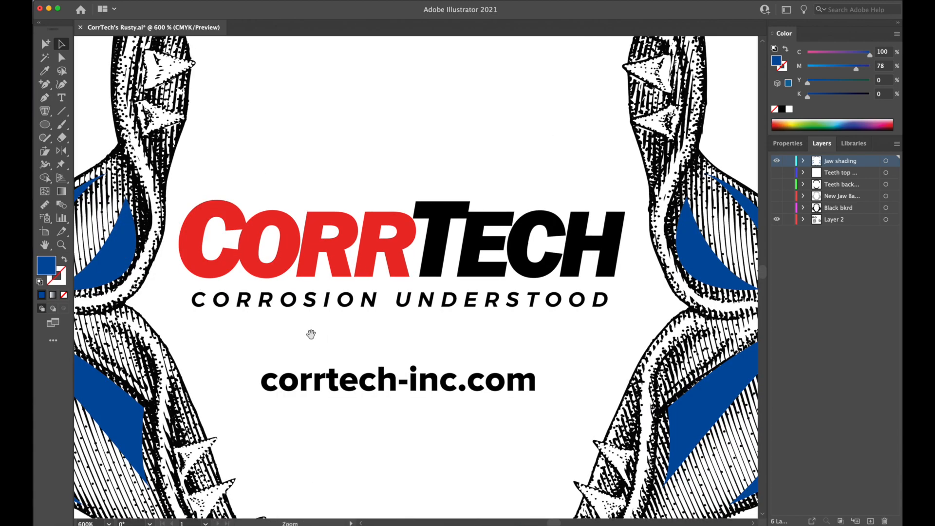
pyautogui.moveTo(307, 337); pyautogui.dragTo(512, 287)
pyautogui.click(45, 98)
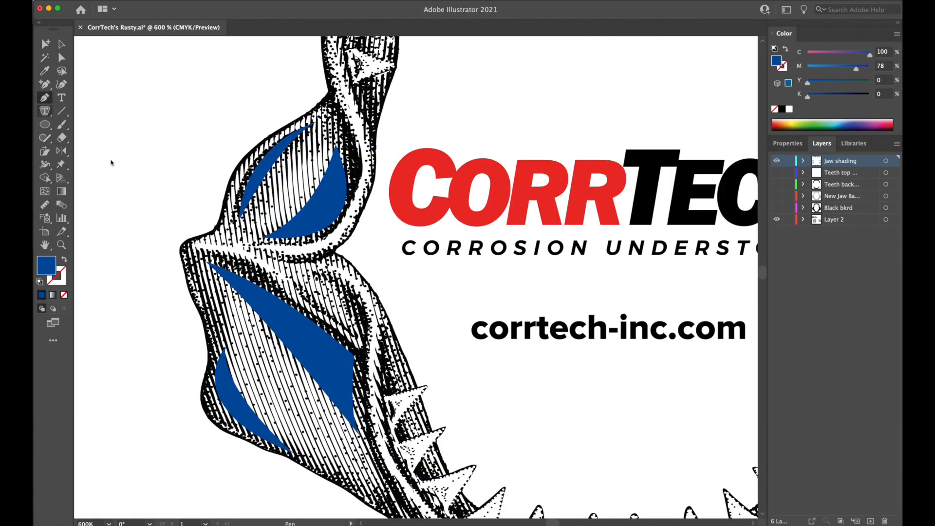
pyautogui.click(364, 332)
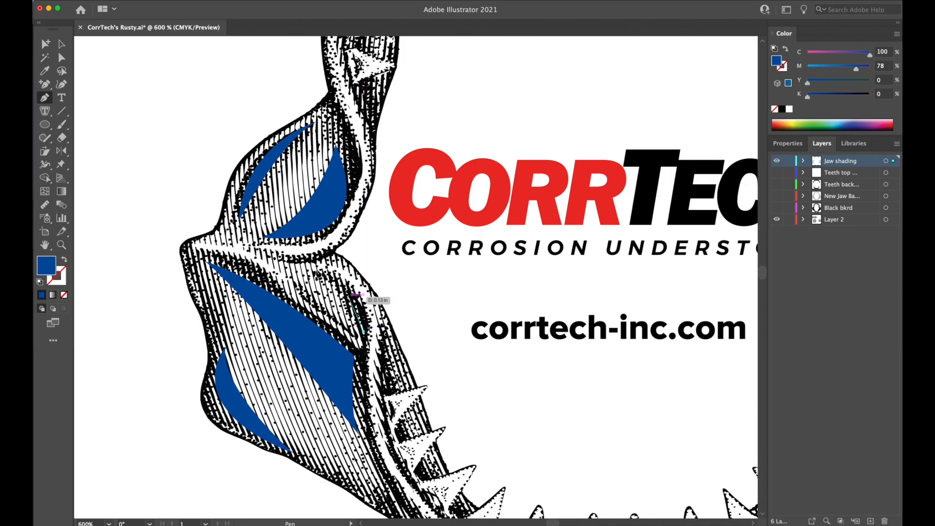
pyautogui.moveTo(317, 277); pyautogui.dragTo(257, 274)
pyautogui.click(316, 277)
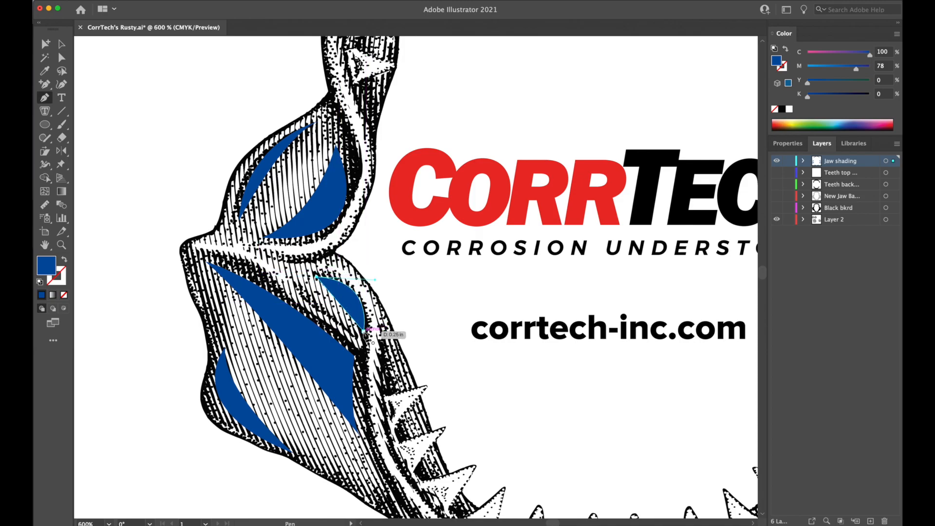
pyautogui.moveTo(364, 332); pyautogui.dragTo(379, 367)
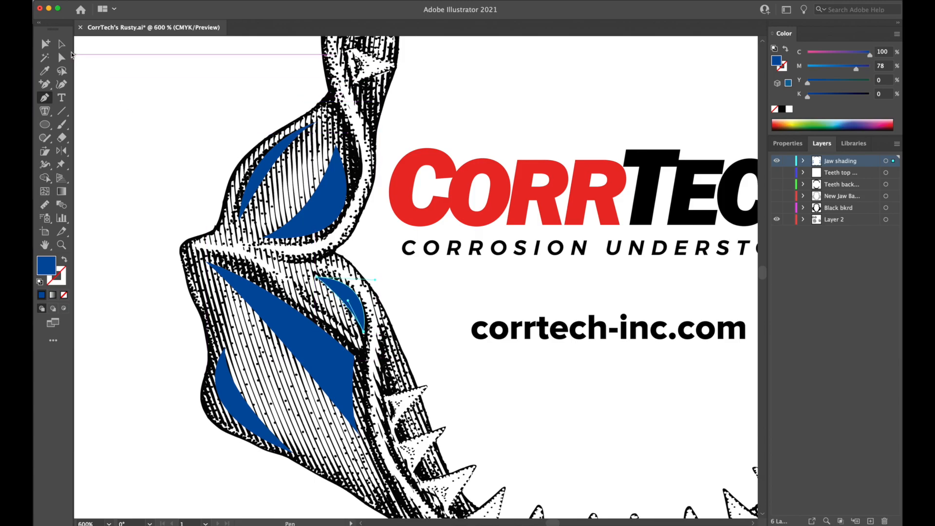
pyautogui.click(61, 57)
# Duplicate the small inner-fold crescent, reflect the copy and fit it into the matching fold of the lower-right wing.
pyautogui.press('super+minus')
pyautogui.press('super+minus')
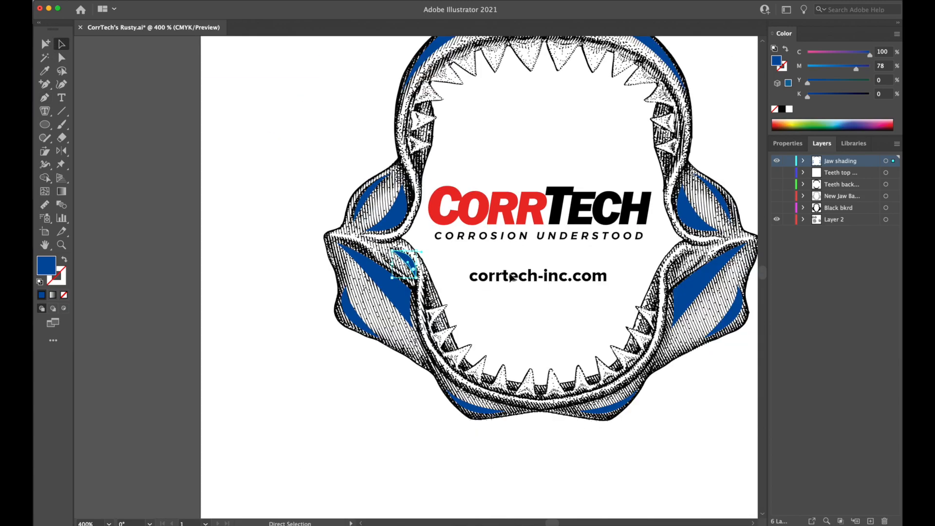
pyautogui.moveTo(409, 264); pyautogui.dragTo(713, 276)
pyautogui.click(61, 150)
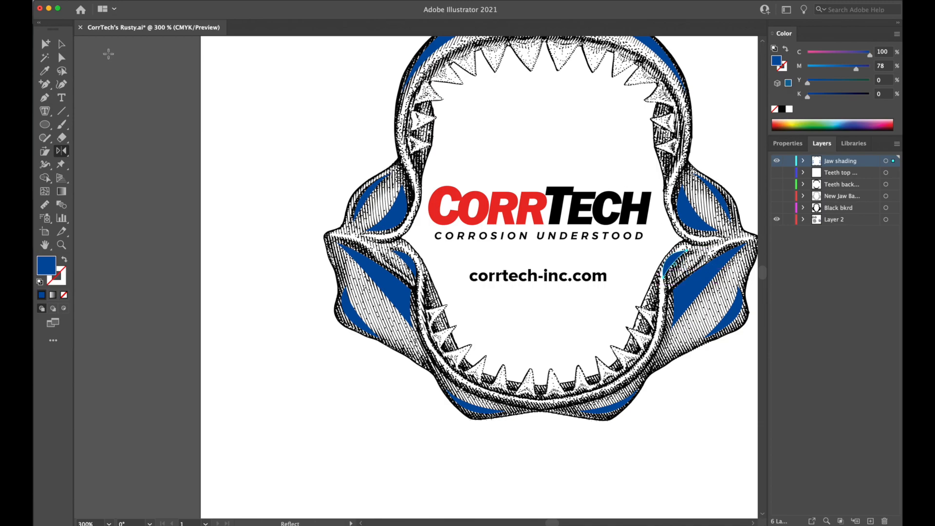
pyautogui.click(61, 44)
pyautogui.moveTo(672, 266); pyautogui.dragTo(680, 266)
# Hide the Layer 2 stippled reference and show the teeth, jaw base and Black bkrd layers.
pyautogui.moveTo(672, 438); pyautogui.dragTo(591, 466)
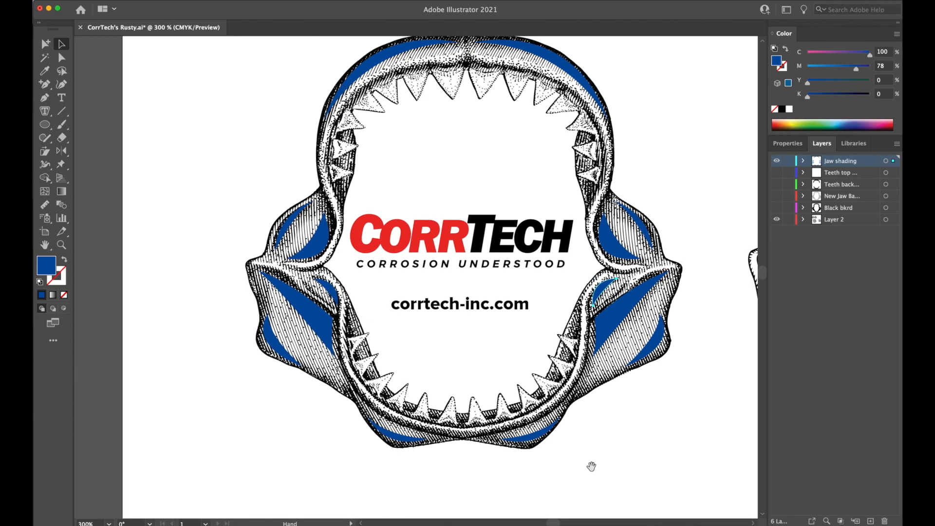
pyautogui.moveTo(650, 101); pyautogui.dragTo(609, 148)
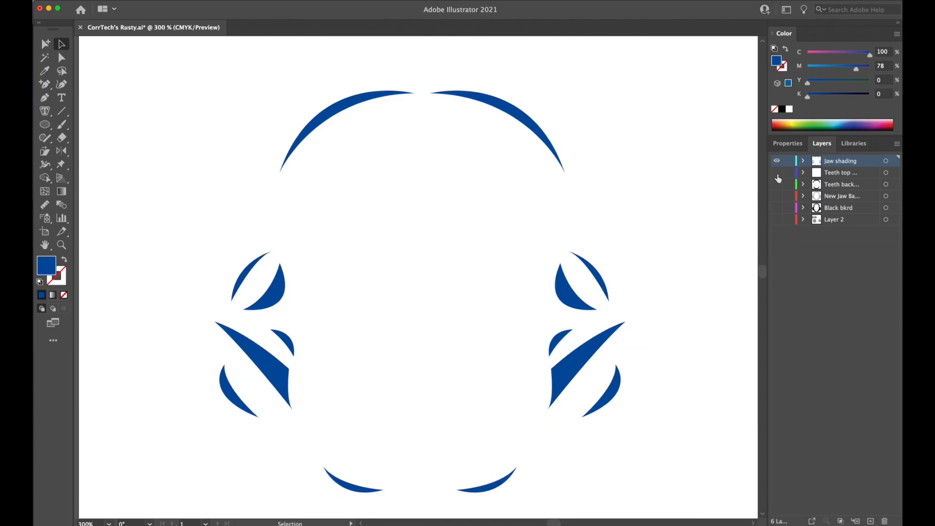
pyautogui.moveTo(778, 177); pyautogui.dragTo(777, 207)
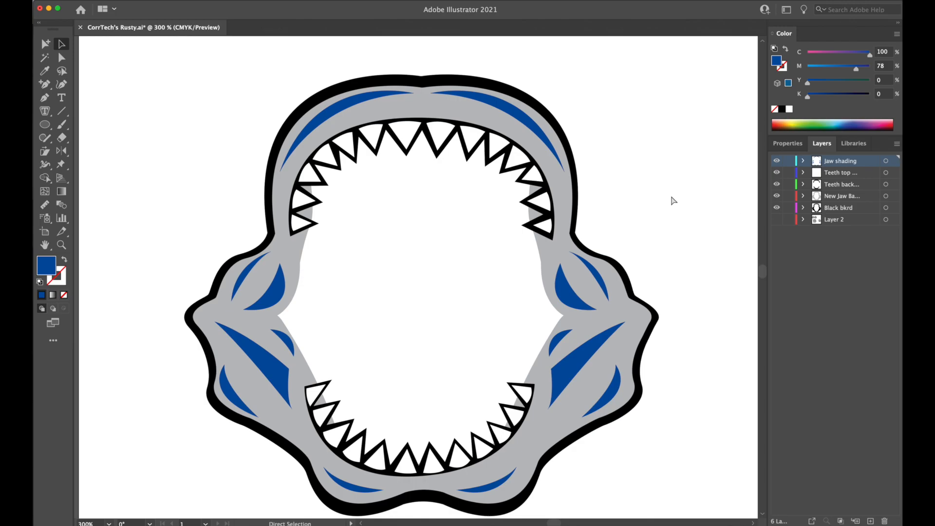
# Nudge the small inner-fold crescents on both lower wings slightly outward from the mouth opening.
pyautogui.press('super+plus')
pyautogui.moveTo(479, 345); pyautogui.dragTo(524, 259)
pyautogui.moveTo(292, 270); pyautogui.dragTo(286, 270)
pyautogui.moveTo(650, 267); pyautogui.dragTo(652, 267)
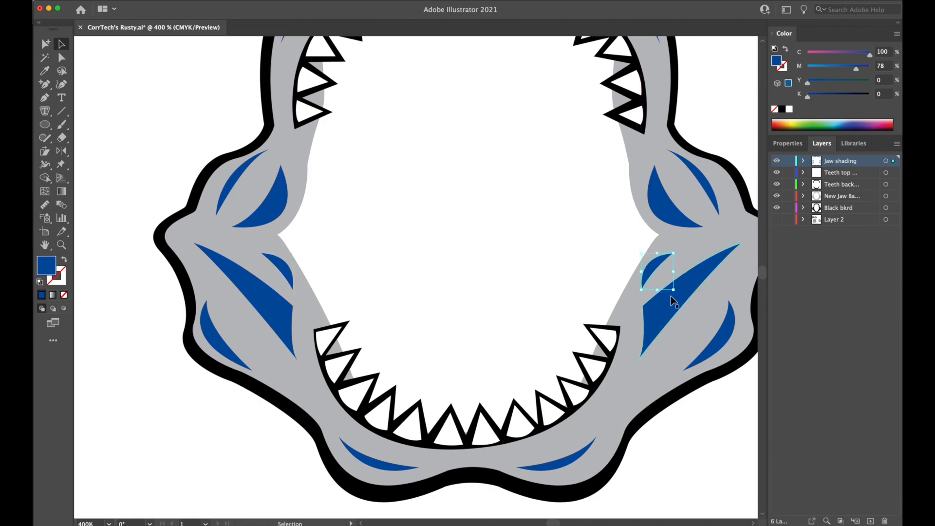
# Ungroup the blue side shading shapes on both halves of the jaw.
pyautogui.click(686, 288)
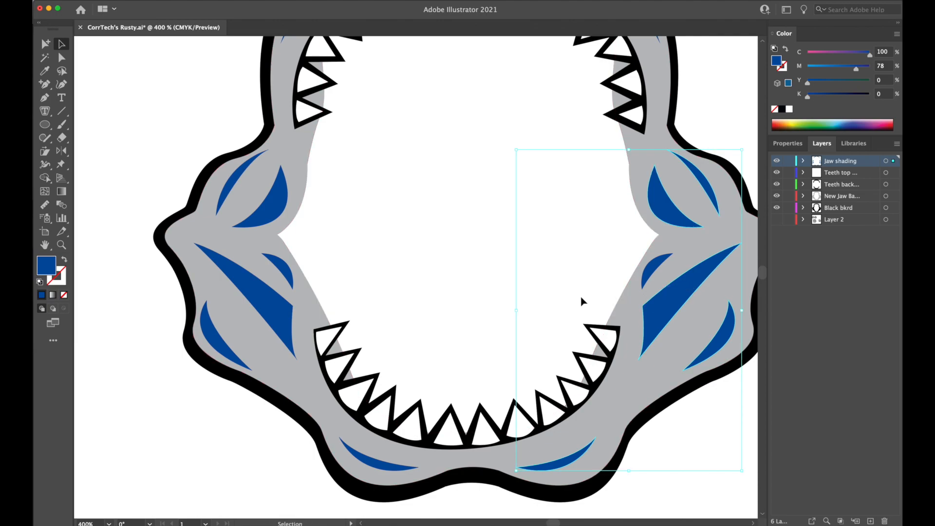
pyautogui.press('super+shift+g')
pyautogui.click(154, 149)
pyautogui.click(267, 209)
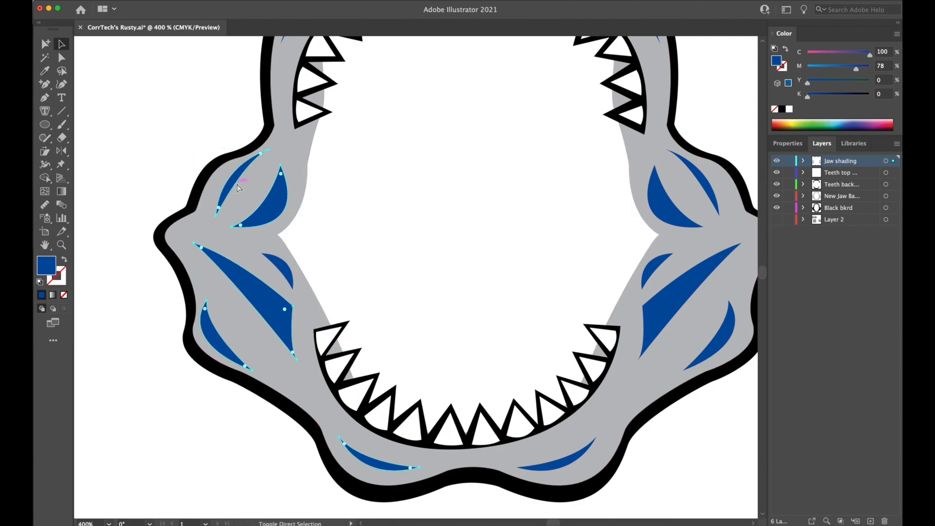
# Move the thin outer crescents on both upper side lobes outward and down, closer to the black outline.
pyautogui.click(136, 162)
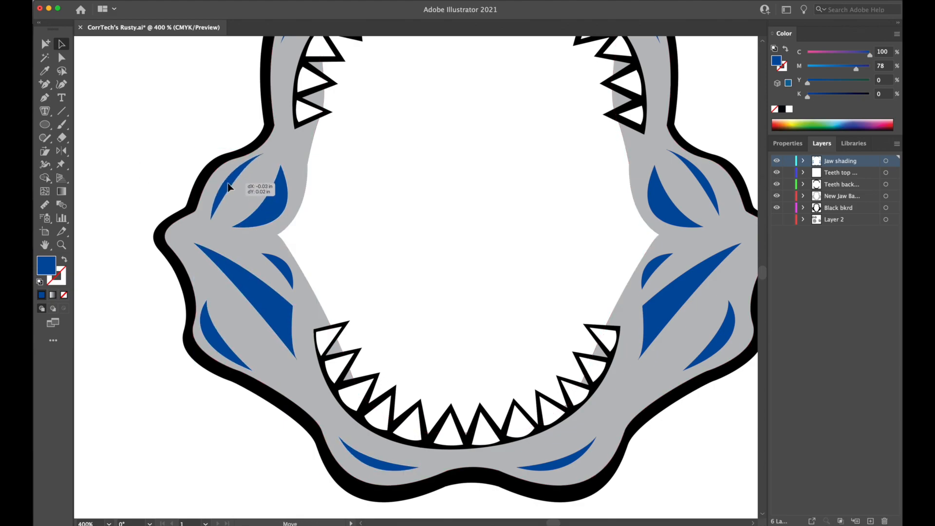
pyautogui.click(225, 189)
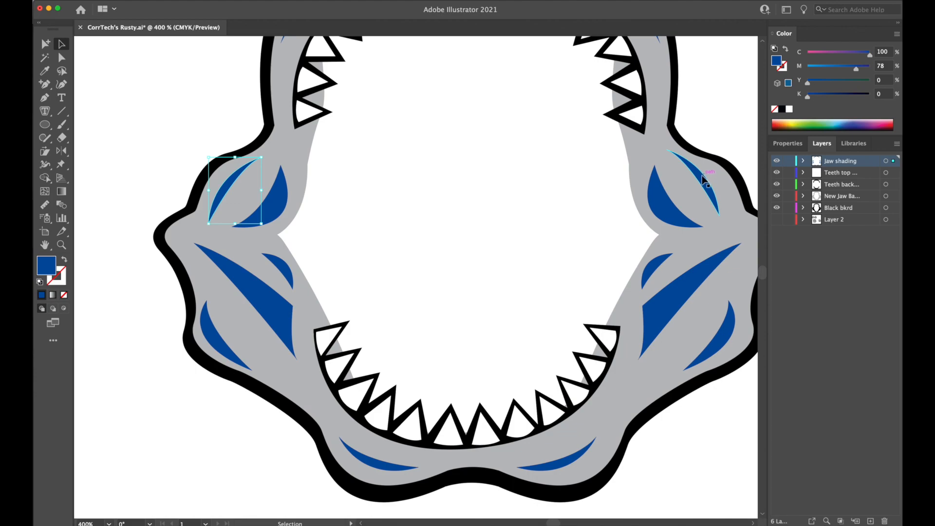
pyautogui.moveTo(703, 179); pyautogui.dragTo(720, 193)
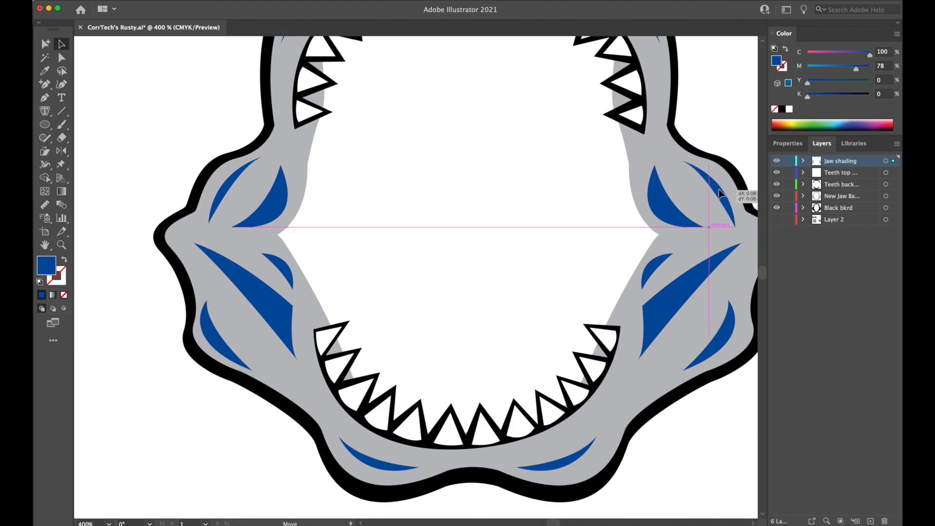
pyautogui.moveTo(719, 192); pyautogui.dragTo(719, 193)
pyautogui.click(171, 142)
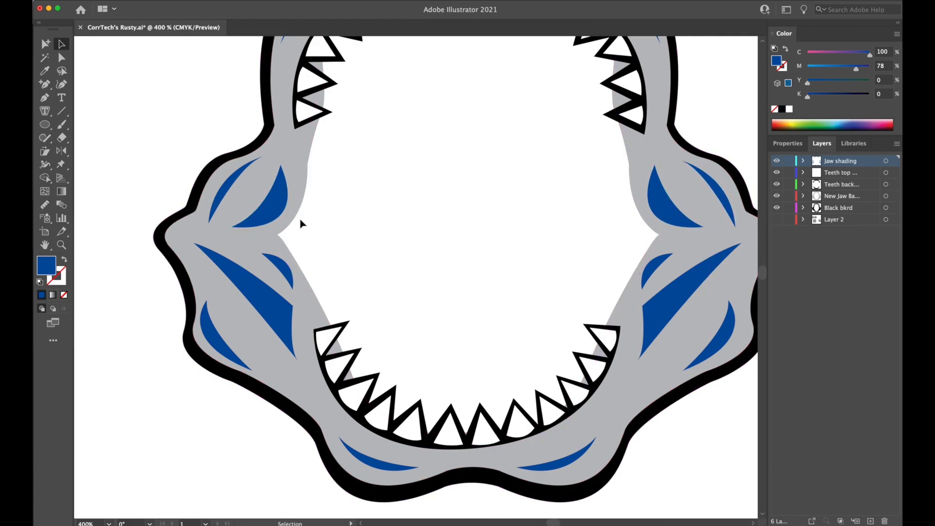
# Nudge the right crescent beneath the lower teeth outward and fine-tune the position of the long upper-left crescent.
pyautogui.moveTo(405, 318); pyautogui.dragTo(374, 275)
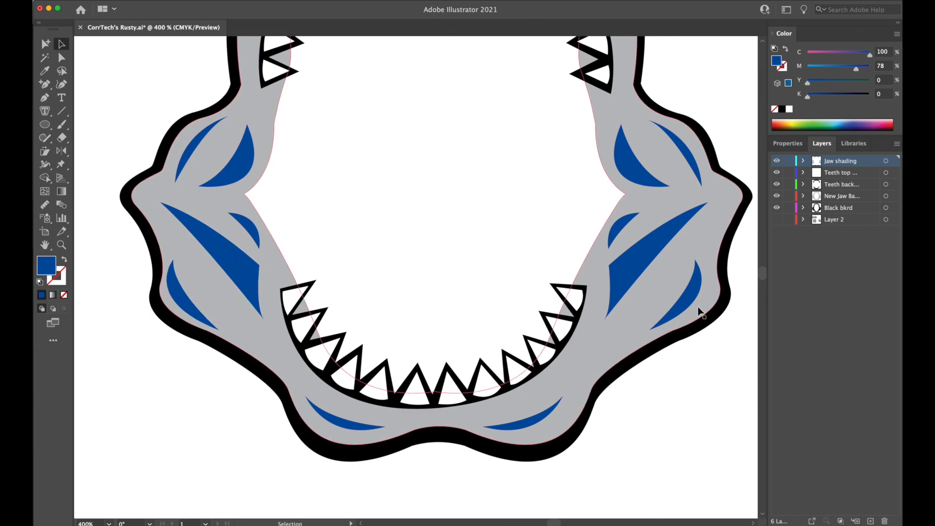
pyautogui.moveTo(535, 426); pyautogui.dragTo(541, 422)
pyautogui.scroll(5, 516, 244)
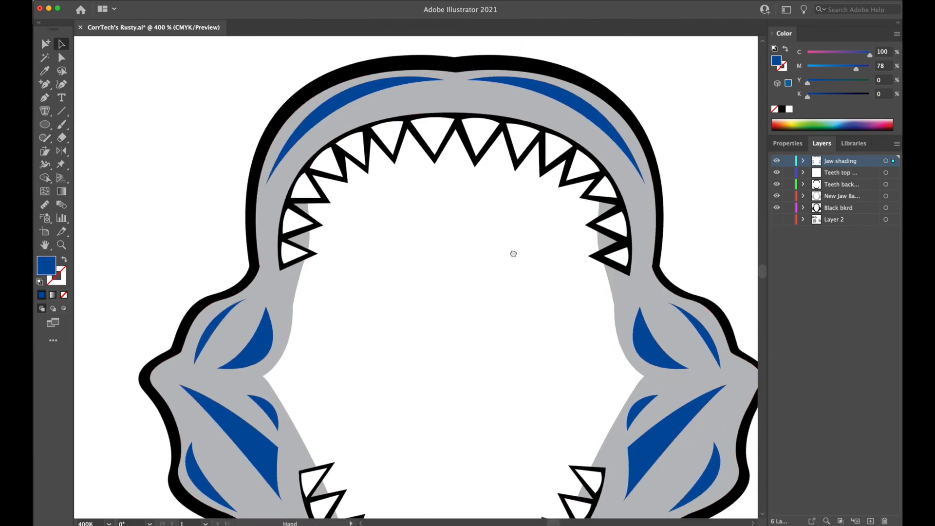
pyautogui.click(375, 148)
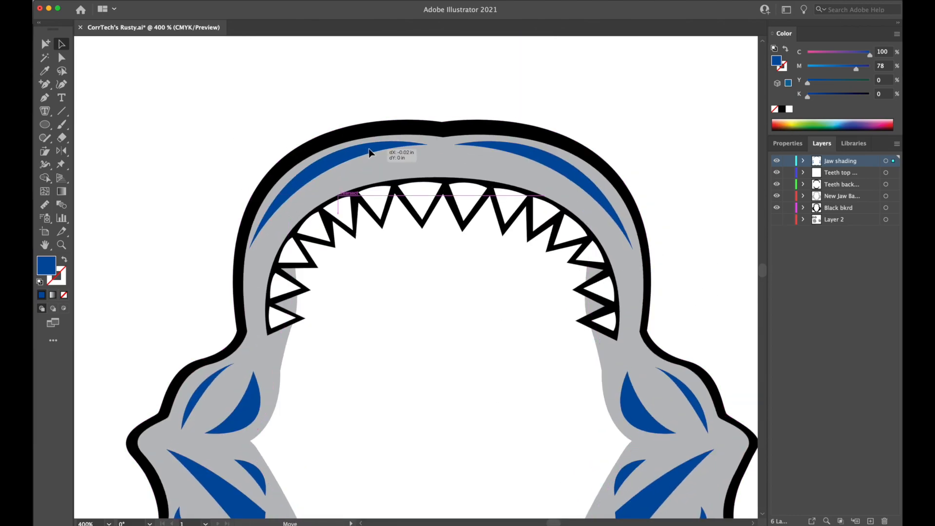
pyautogui.press('Down')
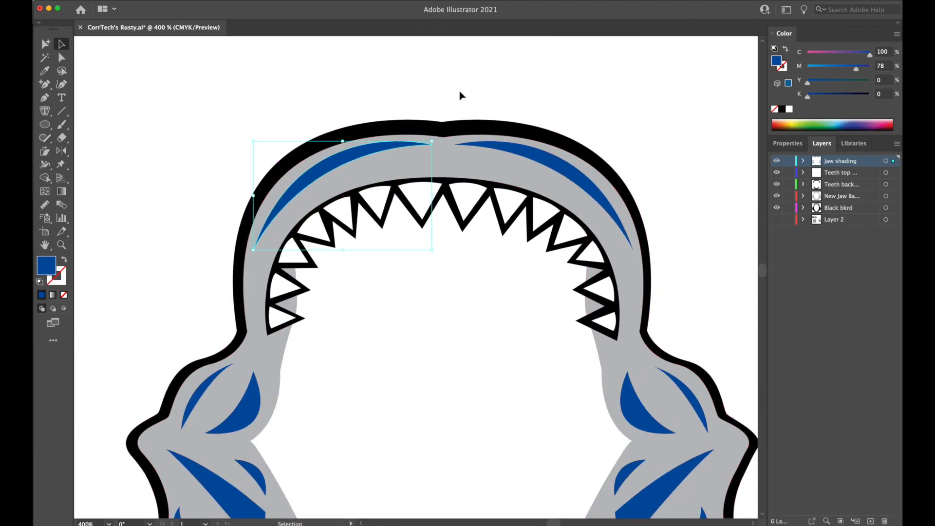
pyautogui.click(487, 96)
# Lock the two teeth layers, the new jaw base layer and the Black bkrd layer.
pyautogui.press('super+minus')
pyautogui.moveTo(661, 240); pyautogui.dragTo(688, 145)
pyautogui.click(788, 173)
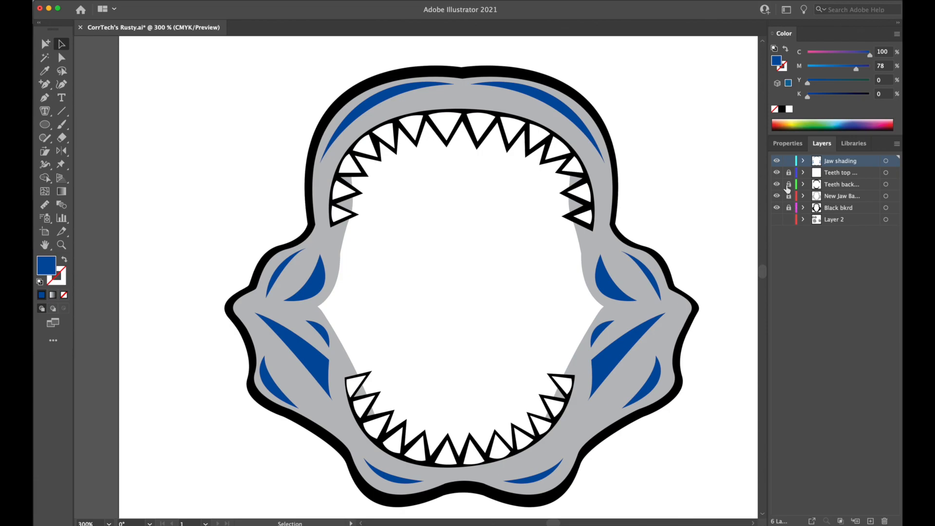
# Group all the blue shading shapes, and toggle the Jaw shading layer's visibility to compare the jaw with and without them.
pyautogui.moveTo(224, 92); pyautogui.dragTo(709, 486)
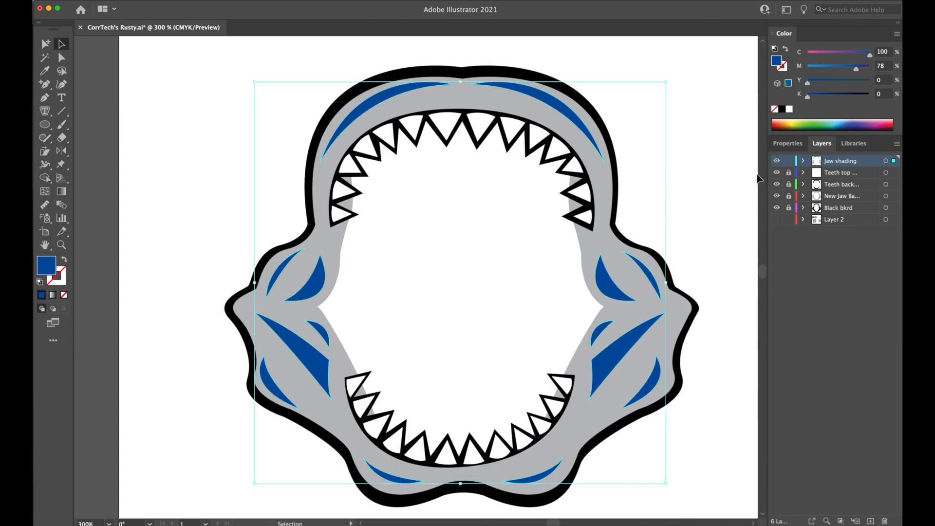
pyautogui.click(778, 163)
pyautogui.click(778, 164)
pyautogui.click(778, 164)
pyautogui.click(778, 164)
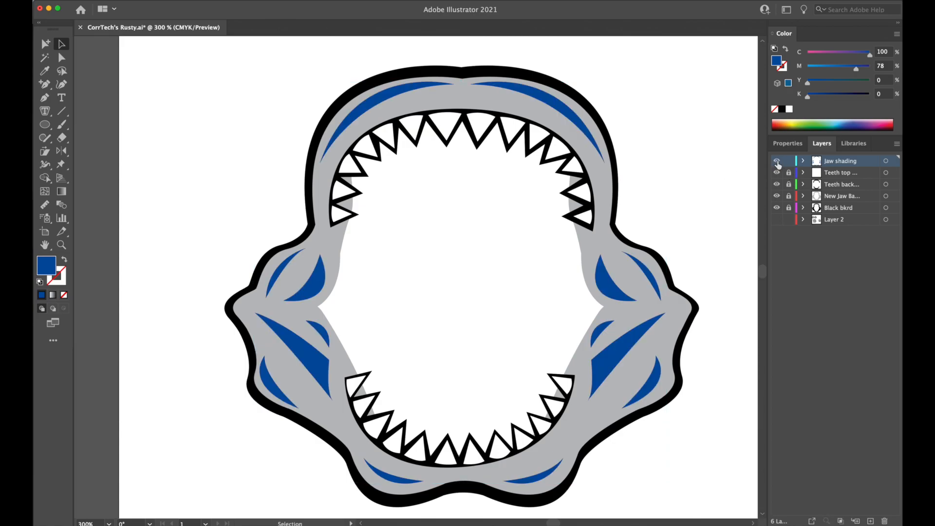
pyautogui.click(575, 112)
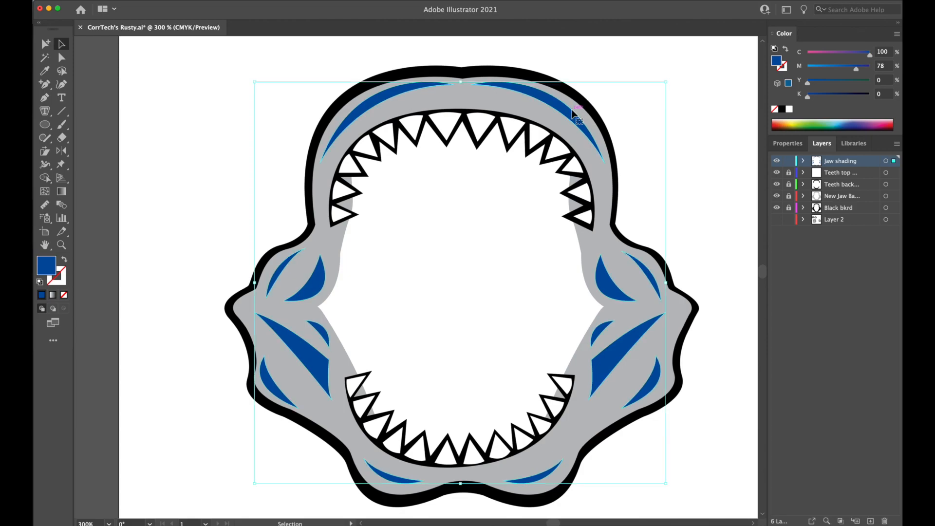
# Sample the jaw's grey for the blue shading shapes and darken their fill to 65% black.
pyautogui.click(49, 72)
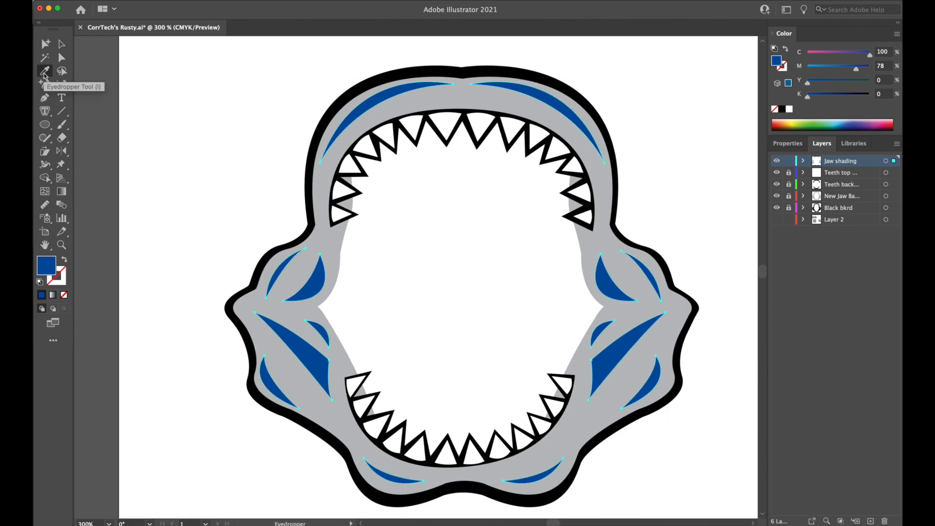
pyautogui.click(607, 195)
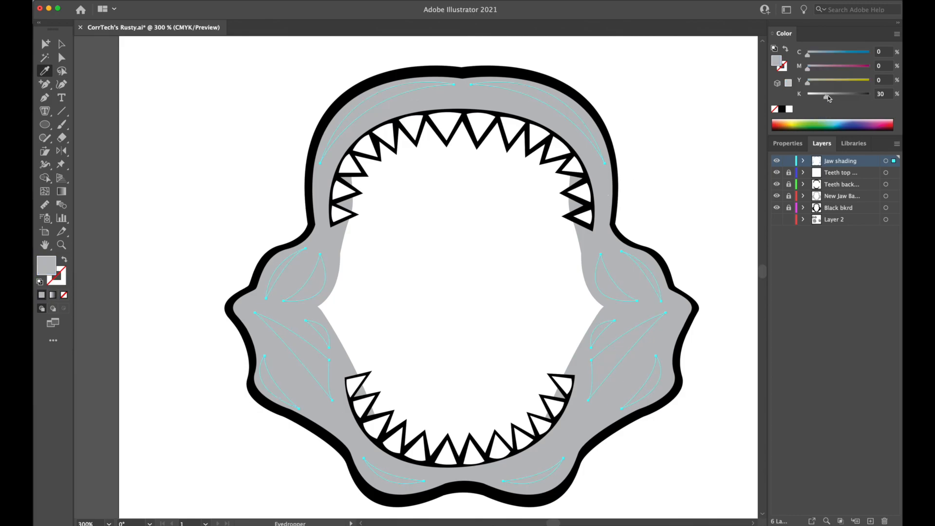
pyautogui.moveTo(827, 98); pyautogui.dragTo(849, 97)
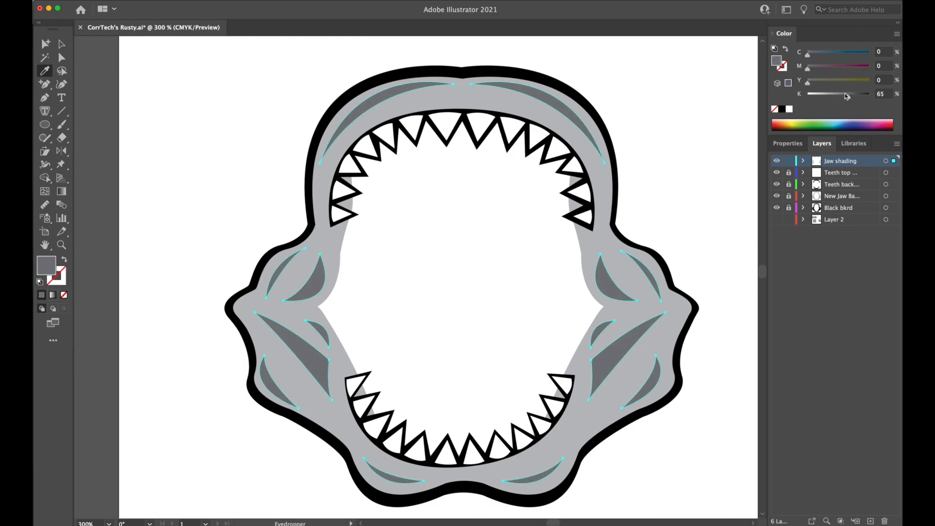
pyautogui.keyDown('super'); pyautogui.click(696, 135); pyautogui.keyUp('super')
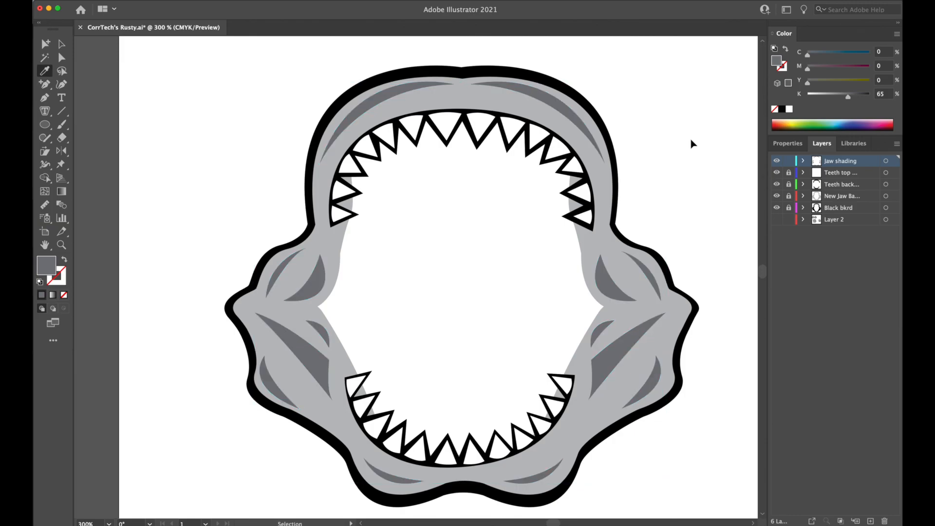
# Examine the grey shading on the jaw both as a whole and close up.
pyautogui.press('super+minus')
pyautogui.press('super+minus')
pyautogui.press('super+minus')
pyautogui.press('super+minus')
pyautogui.press('super+equal')
pyautogui.press('super+equal')
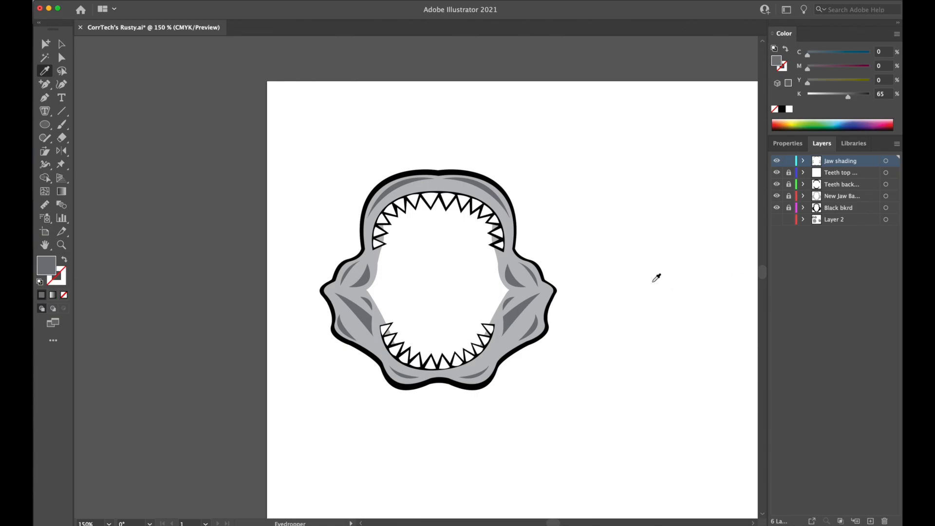
pyautogui.click(62, 44)
pyautogui.press('super+equal')
pyautogui.moveTo(620, 205); pyautogui.dragTo(610, 207)
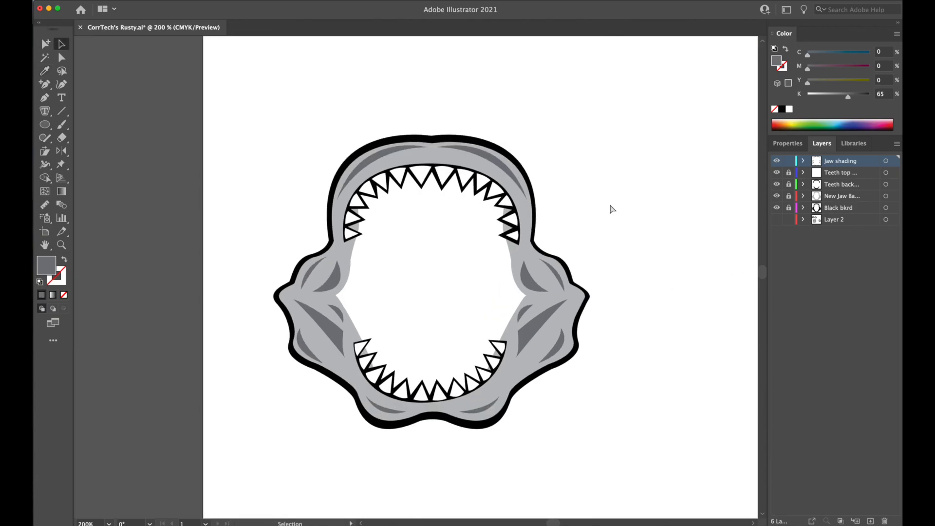
pyautogui.press('super+equal')
pyautogui.click(526, 102)
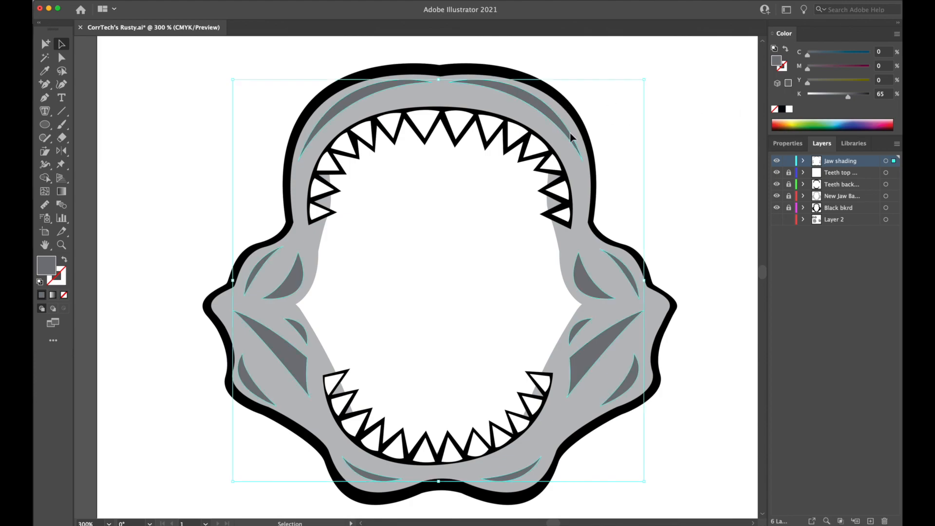
pyautogui.click(554, 139)
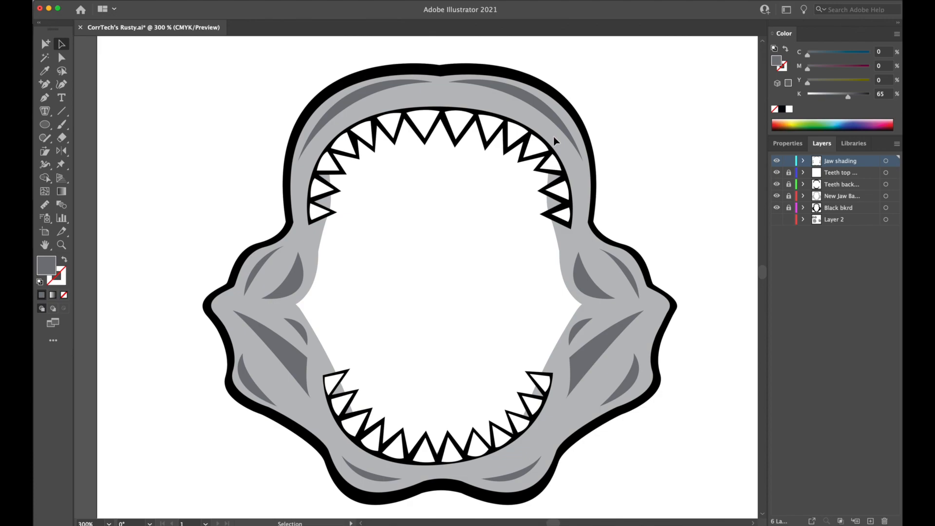
# Unlock the two teeth layers, the jaw base and Black bkrd, and set the jaw base's cyan to 7%.
pyautogui.moveTo(789, 174); pyautogui.dragTo(788, 215)
pyautogui.click(577, 165)
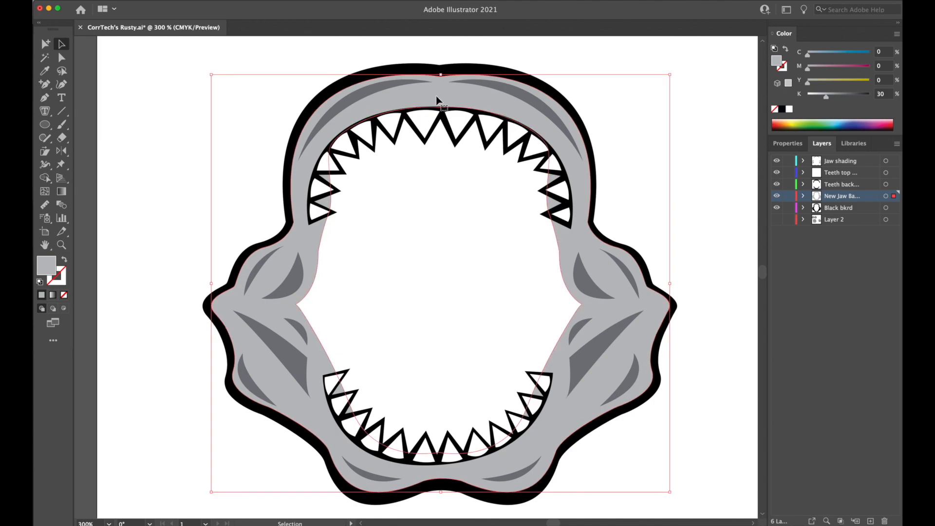
pyautogui.click(819, 55)
pyautogui.click(843, 54)
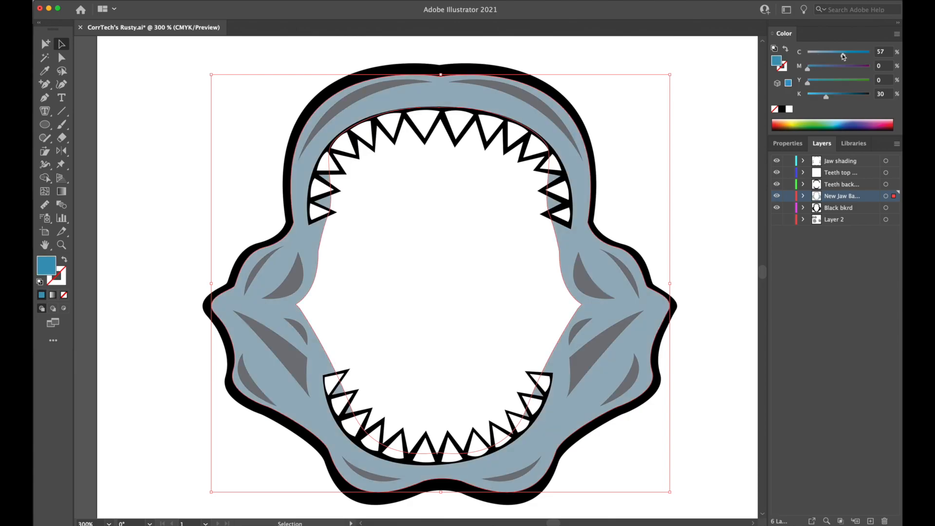
pyautogui.click(820, 56)
pyautogui.click(811, 55)
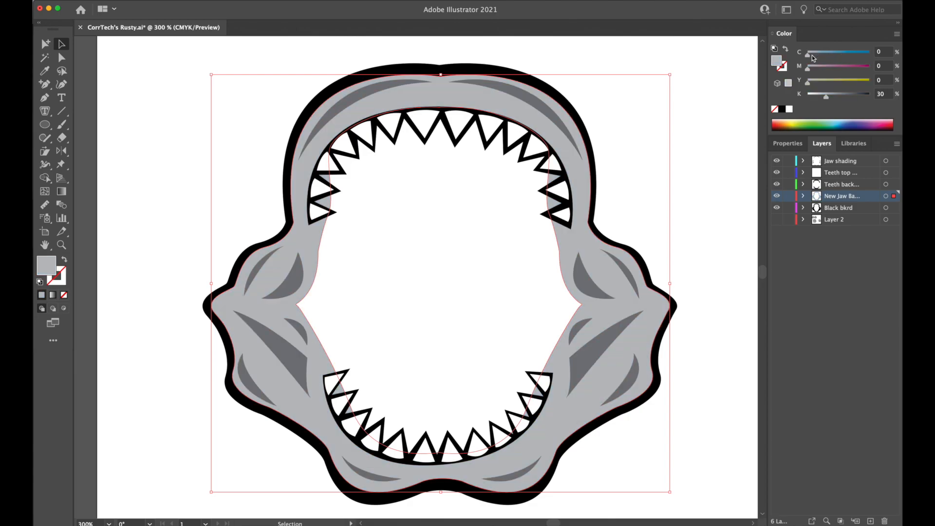
pyautogui.click(814, 57)
pyautogui.click(811, 57)
# Set the jaw base's magenta to 3%, keeping yellow at 0% and black at 30%.
pyautogui.moveTo(807, 72); pyautogui.dragTo(812, 72)
pyautogui.click(811, 71)
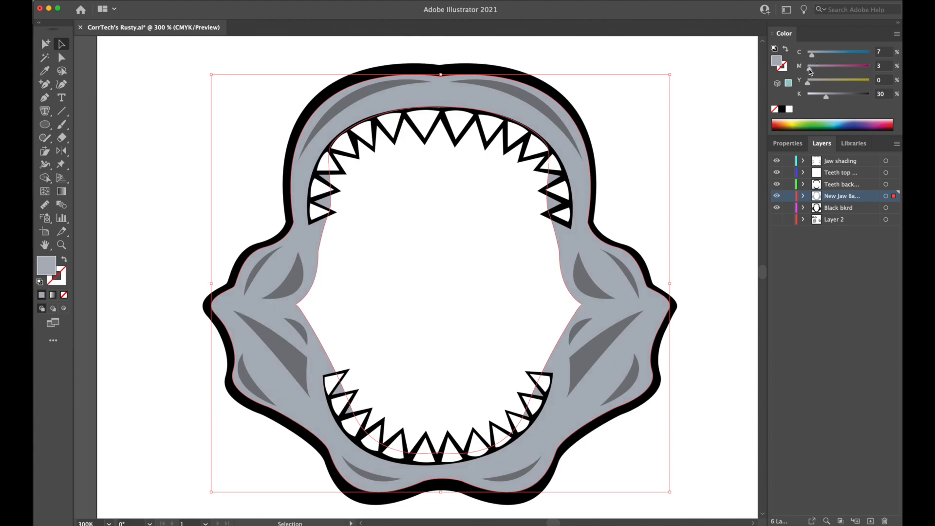
pyautogui.moveTo(809, 84)
pyautogui.mouseDown()
pyautogui.moveTo(821, 82)
pyautogui.moveTo(796, 87)
pyautogui.mouseUp()
pyautogui.click(809, 86)
pyautogui.click(806, 83)
pyautogui.click(722, 146)
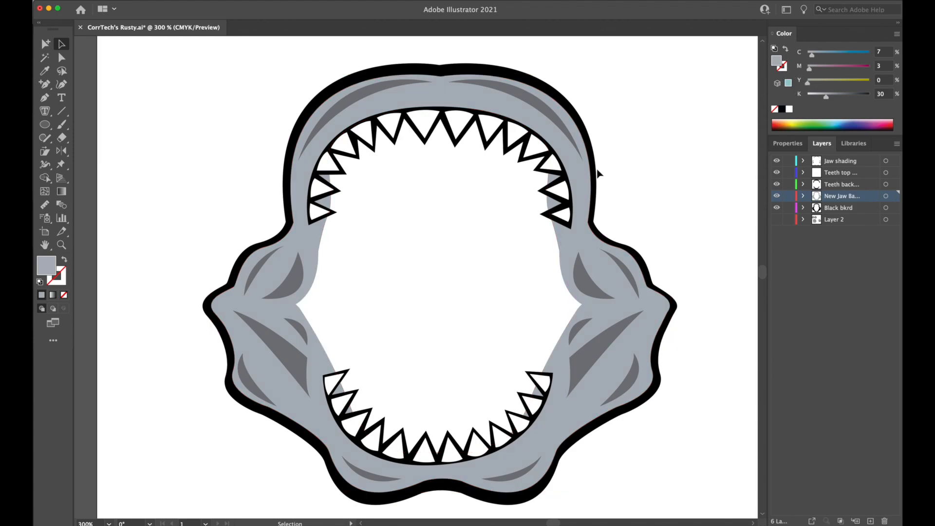
pyautogui.click(592, 185)
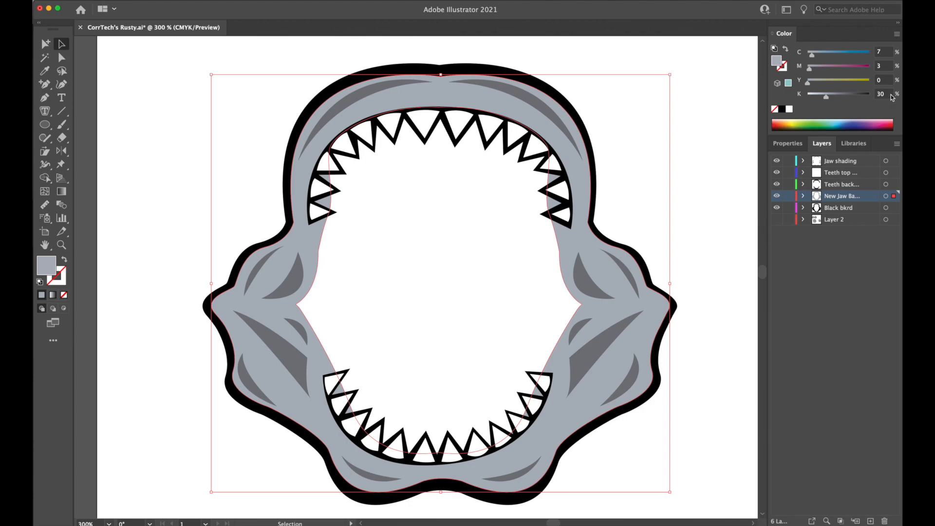
pyautogui.click(710, 137)
# Sample the jaw base color for the grouped shading shapes and darken it to C 10, M 6, Y 0, K 59.
pyautogui.click(541, 106)
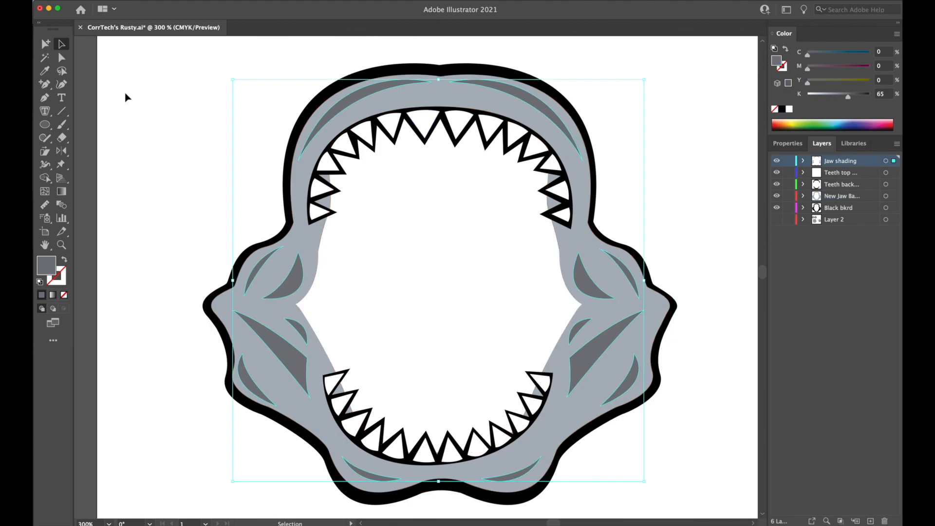
pyautogui.click(45, 71)
pyautogui.click(448, 94)
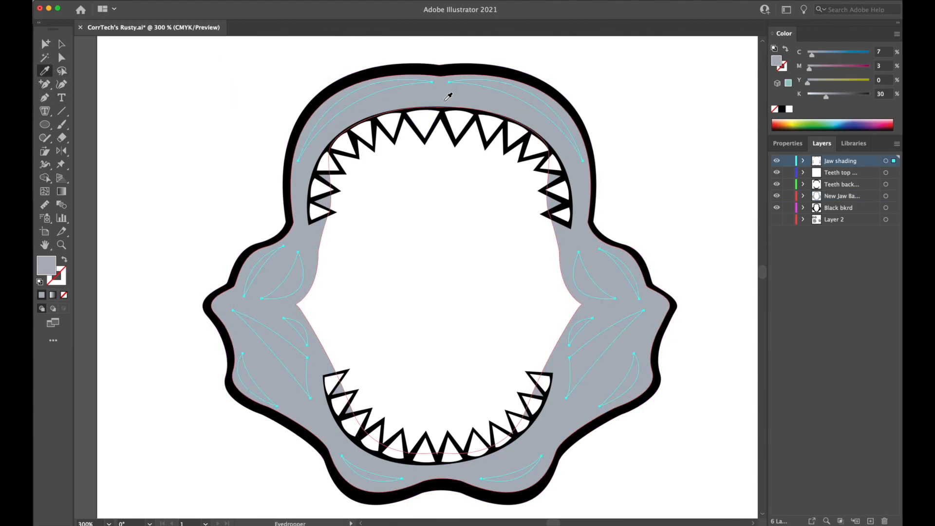
pyautogui.moveTo(829, 101); pyautogui.dragTo(840, 99)
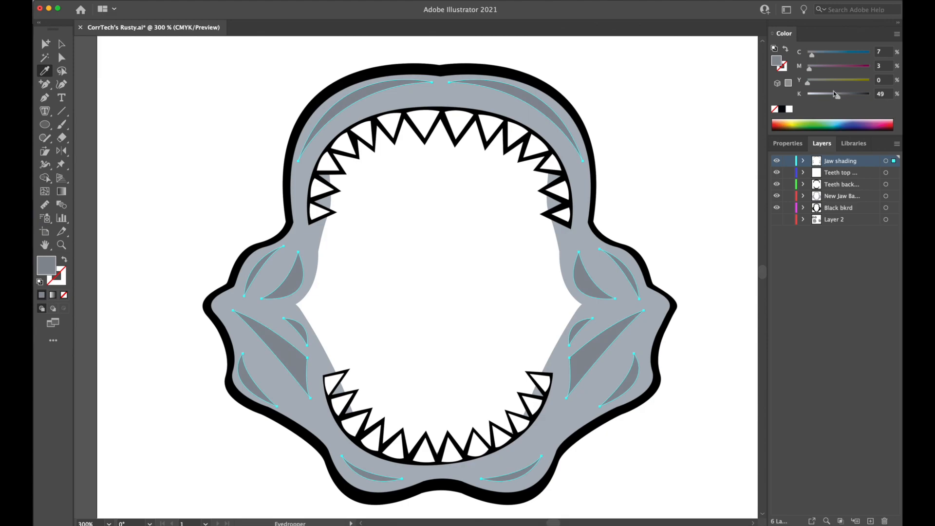
pyautogui.click(812, 58)
pyautogui.click(811, 72)
pyautogui.moveTo(839, 99); pyautogui.dragTo(845, 98)
pyautogui.click(845, 98)
pyautogui.keyDown('super'); pyautogui.click(669, 140); pyautogui.keyUp('super')
# Examine the blue-grey jaw and its darker shading at actual size and enlarged.
pyautogui.press('super+1')
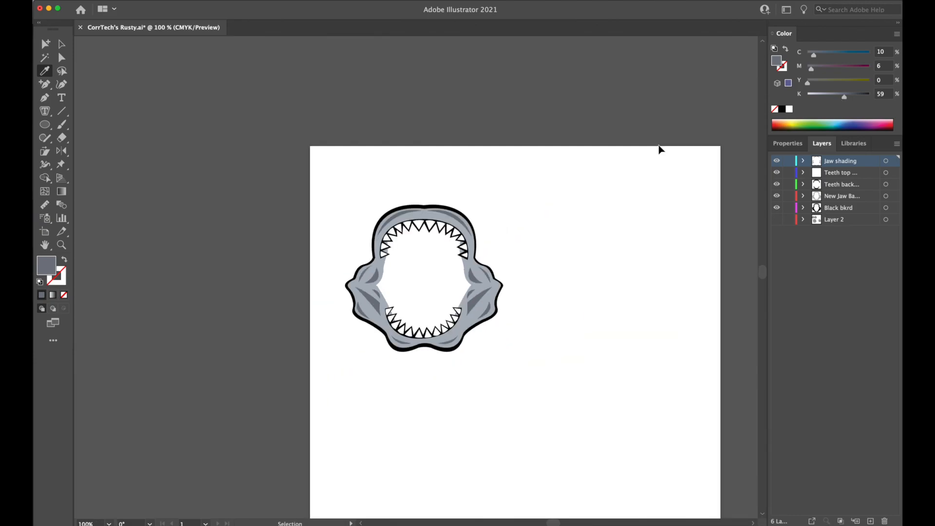
pyautogui.press('super+equal')
pyautogui.press('super+equal')
pyautogui.press('super+minus')
pyautogui.press('super+equal')
pyautogui.click(62, 43)
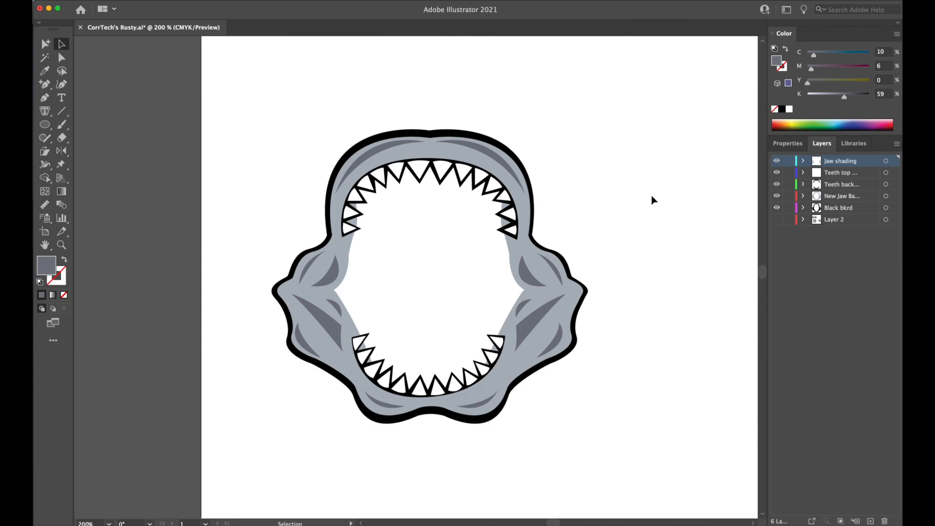
pyautogui.scroll(-1, 634, 226)
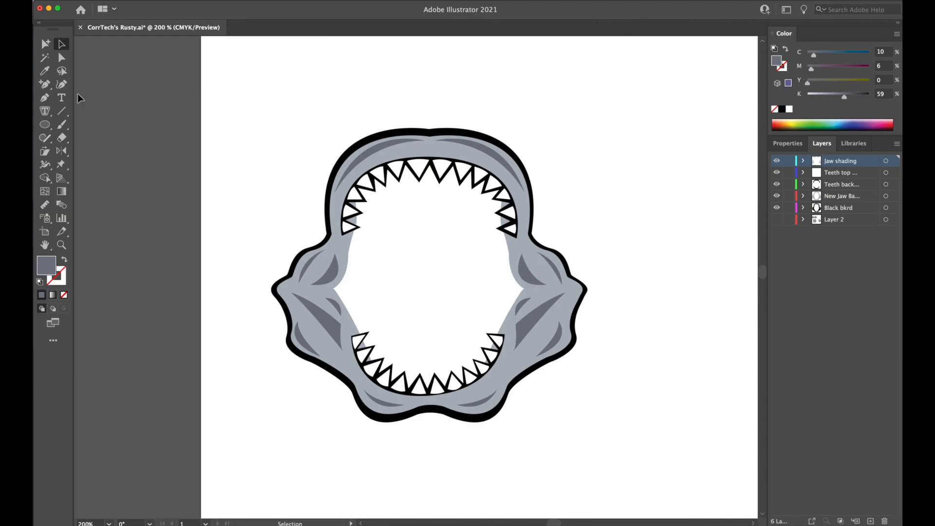
# Add a new layer directly beneath the Black bkrd layer for a Pen-drawn shape.
pyautogui.click(45, 98)
pyautogui.click(840, 209)
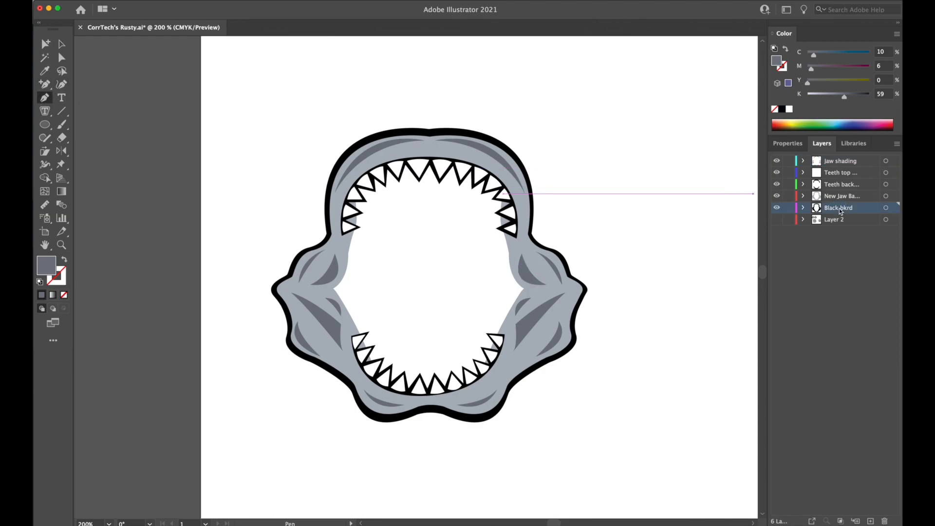
pyautogui.click(837, 222)
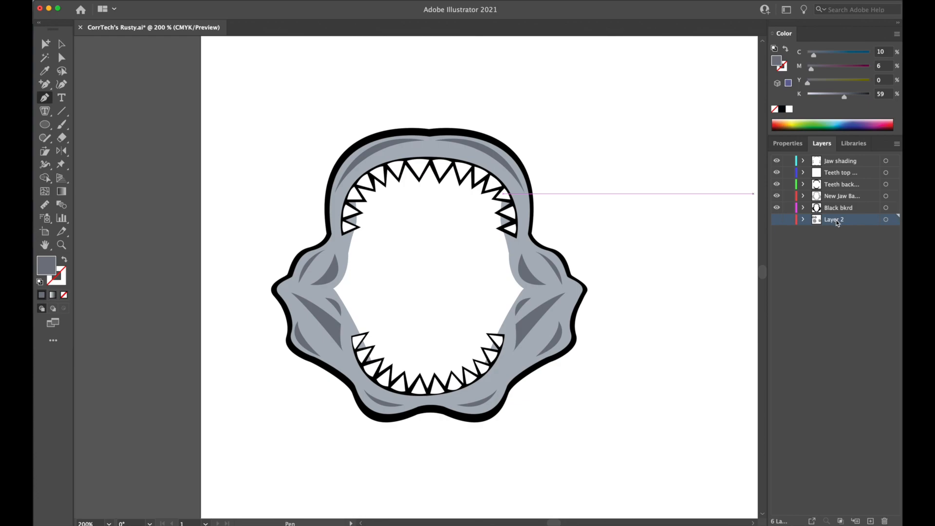
pyautogui.click(871, 521)
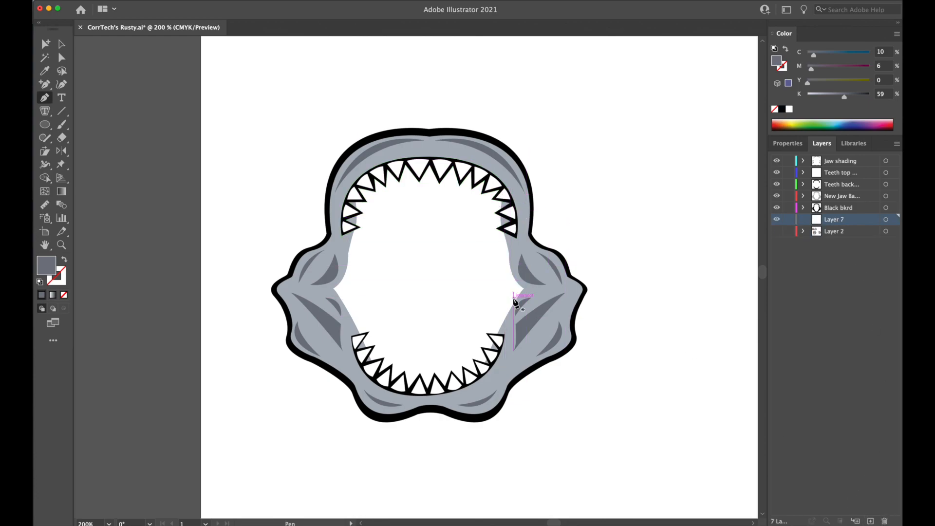
# Start a Pen path at the right jaw hinge and trace it up just inside the inner edge to the upper jaw.
pyautogui.click(516, 290)
pyautogui.moveTo(504, 254); pyautogui.dragTo(507, 233)
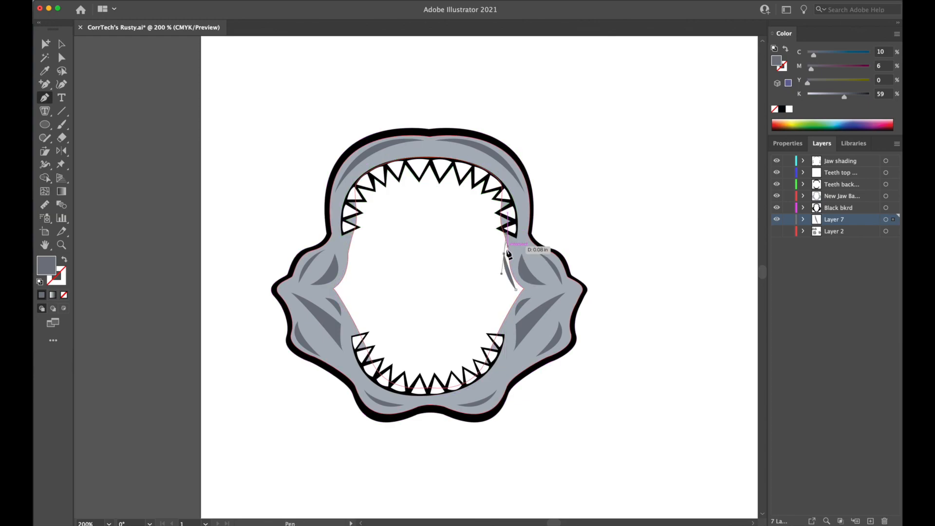
pyautogui.click(505, 254)
pyautogui.click(496, 206)
pyautogui.moveTo(491, 158); pyautogui.dragTo(483, 125)
pyautogui.click(491, 157)
pyautogui.click(436, 147)
pyautogui.click(395, 150)
pyautogui.click(370, 165)
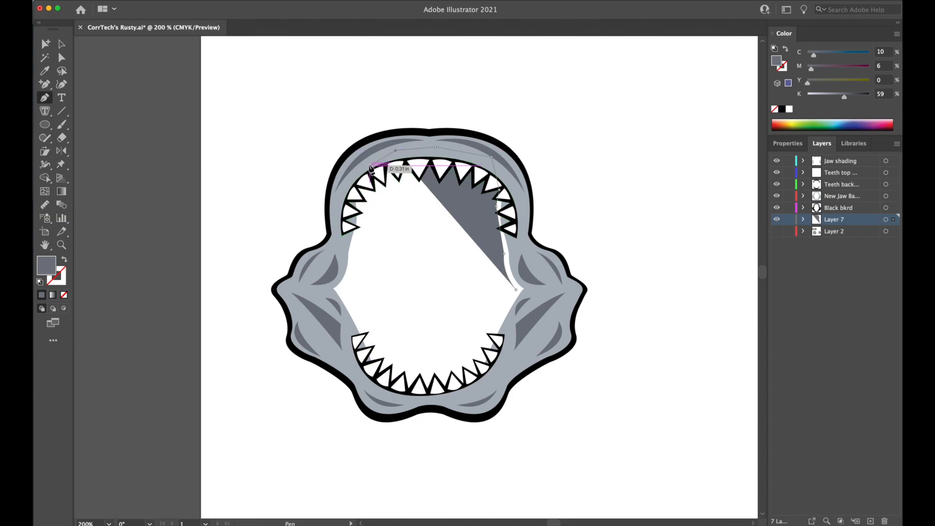
pyautogui.press('super+z')
pyautogui.press('super+z')
pyautogui.press('super+z')
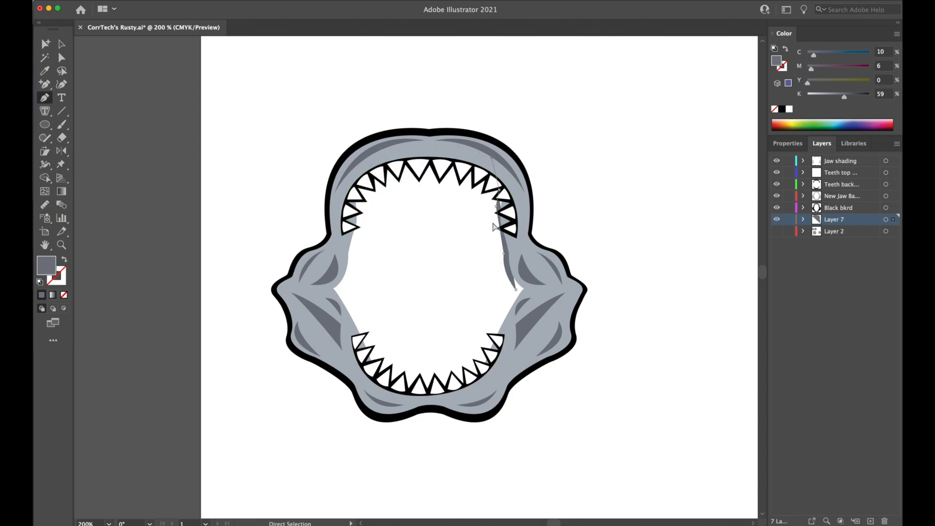
# Close the path down behind the right jaw and back to the hinge, and fill it with the outer outline's black.
pyautogui.click(518, 186)
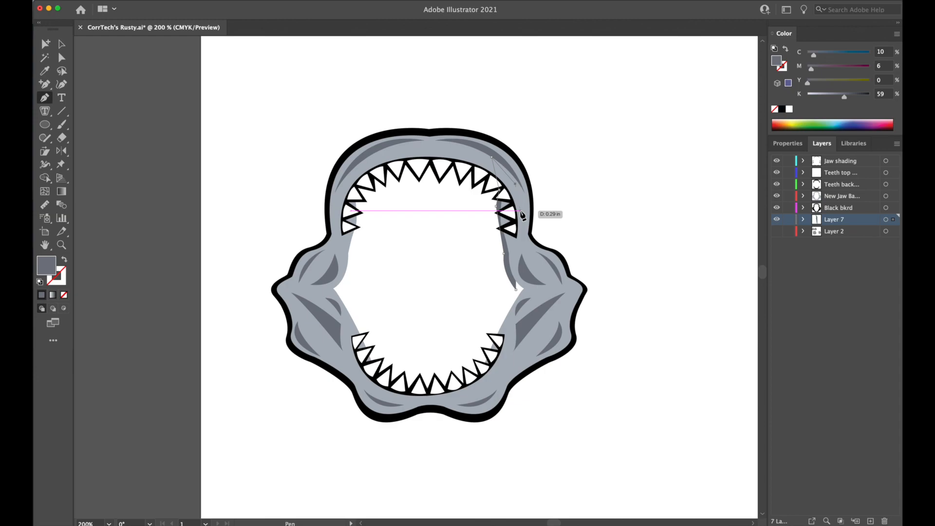
pyautogui.click(524, 258)
pyautogui.click(536, 285)
pyautogui.click(536, 295)
pyautogui.click(524, 311)
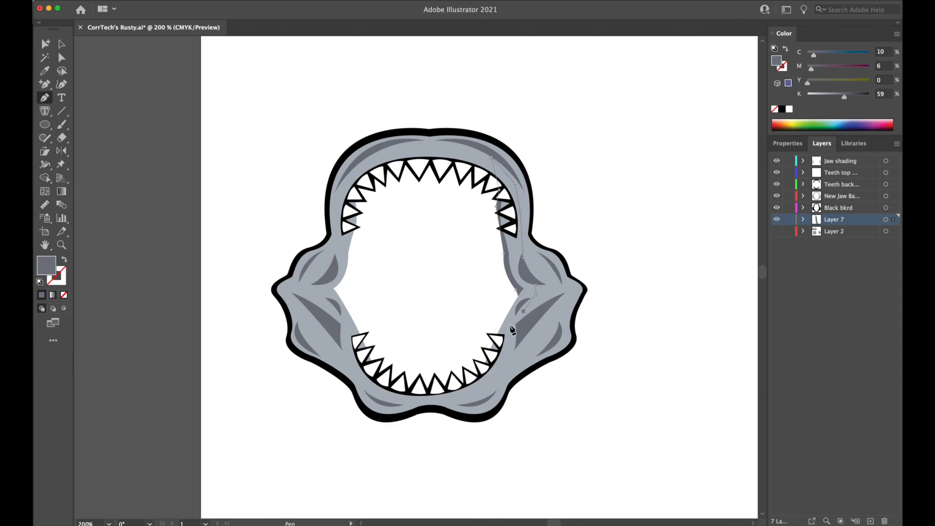
pyautogui.click(505, 341)
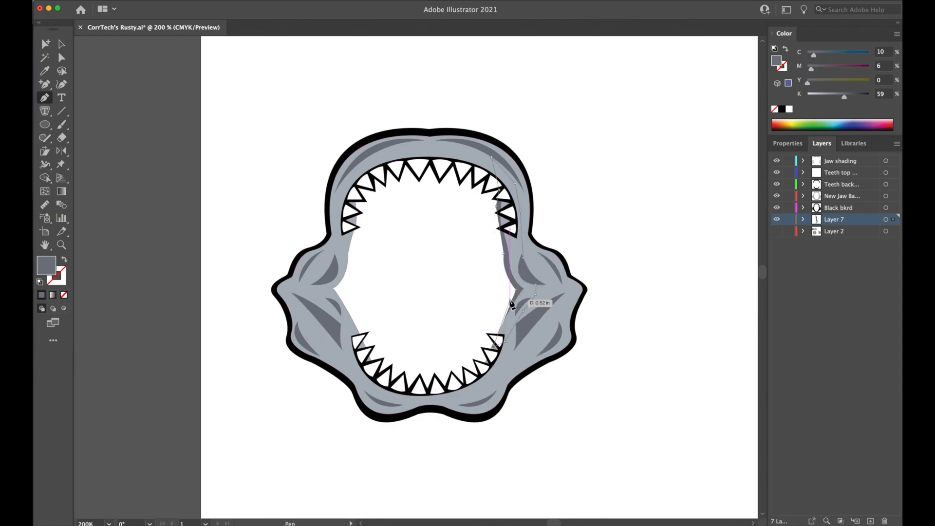
pyautogui.moveTo(516, 290); pyautogui.dragTo(528, 267)
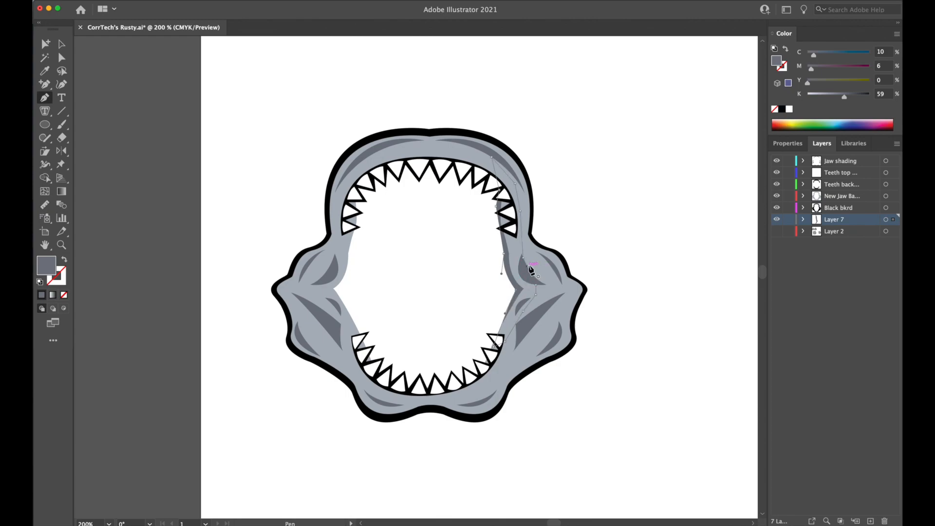
pyautogui.click(45, 70)
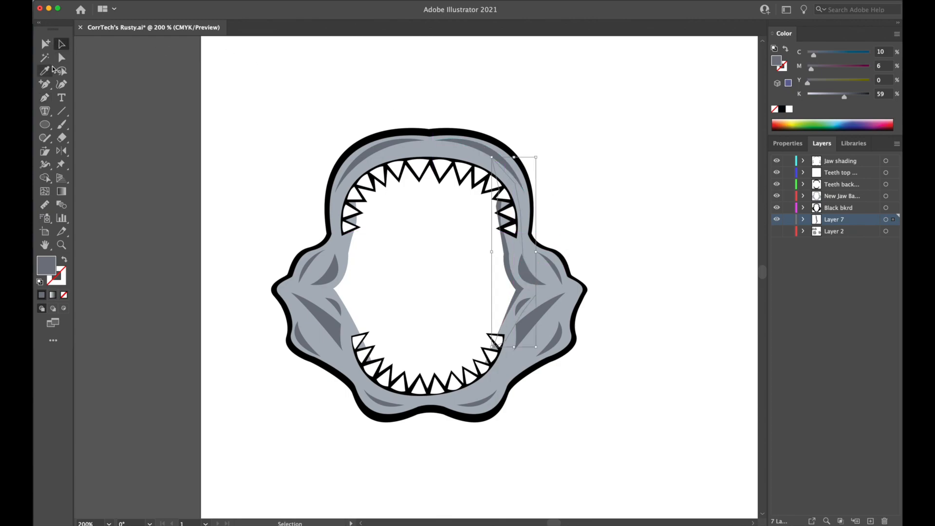
pyautogui.click(437, 127)
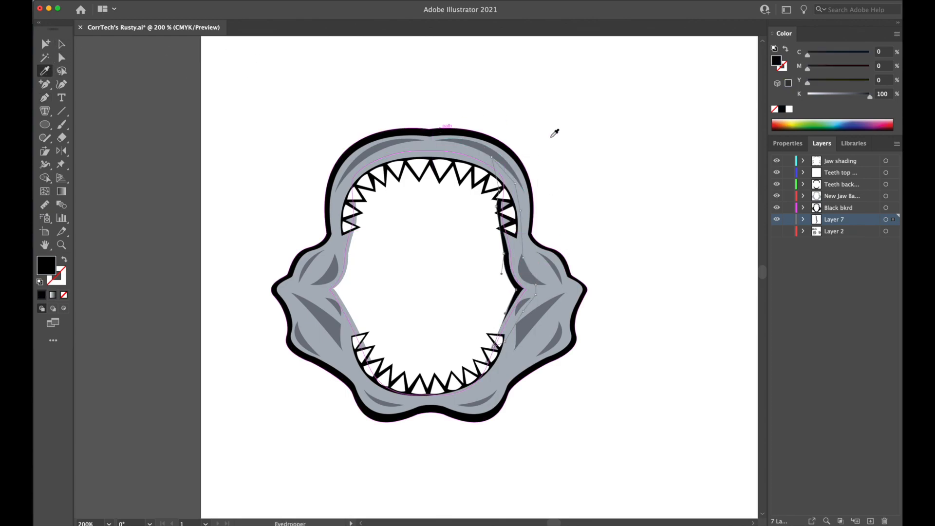
# Examine the black inner edge on the jaw's right side from a distance and close up.
pyautogui.press('super+minus')
pyautogui.press('super+minus')
pyautogui.press('super+minus')
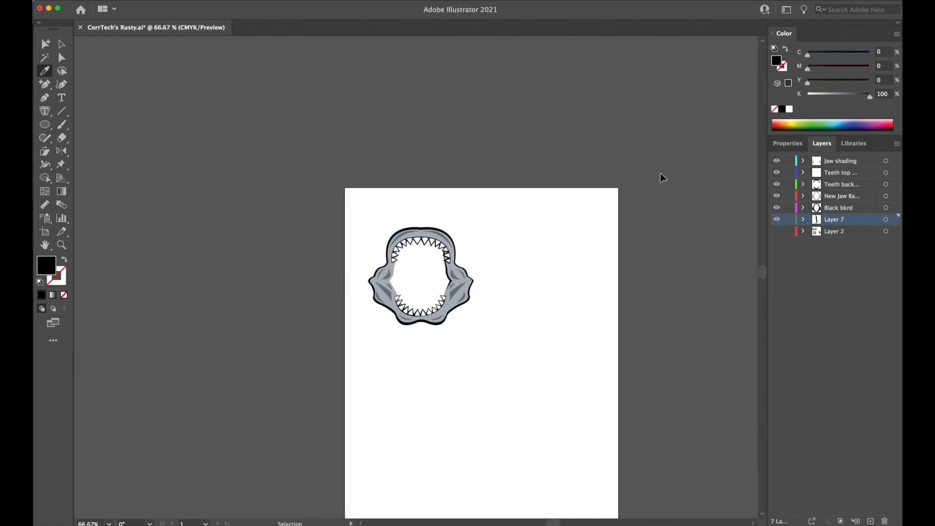
pyautogui.press('super+equal')
pyautogui.press('super+equal')
pyautogui.press('super+equal')
pyautogui.press('super+equal')
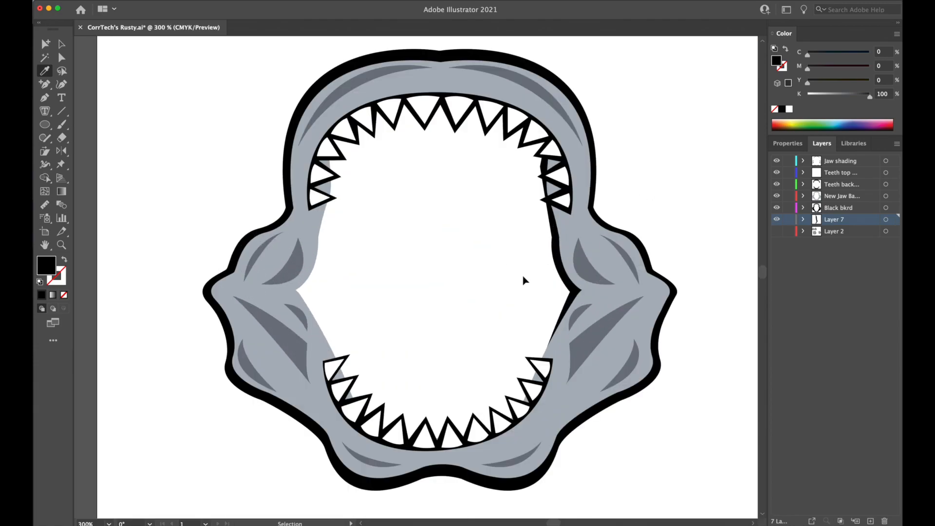
pyautogui.press('super+minus')
pyautogui.press('super+minus')
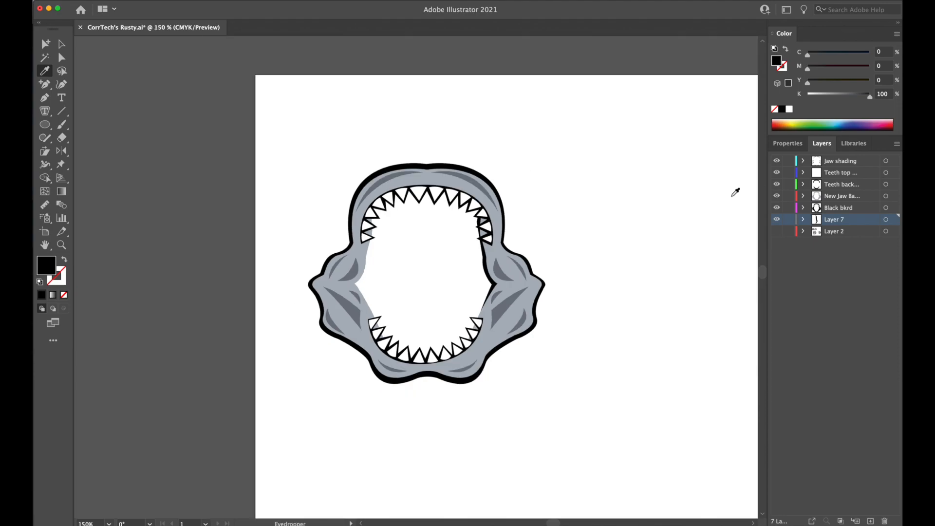
# Show the Layer 2 artwork, compare the redrawn jaw with the stippled original from near and far, and hide the layer again.
pyautogui.click(777, 232)
pyautogui.moveTo(557, 370); pyautogui.dragTo(436, 54)
pyautogui.scroll(3, 575, 188)
pyautogui.moveTo(571, 179); pyautogui.dragTo(674, 340)
pyautogui.moveTo(609, 245); pyautogui.dragTo(575, 232)
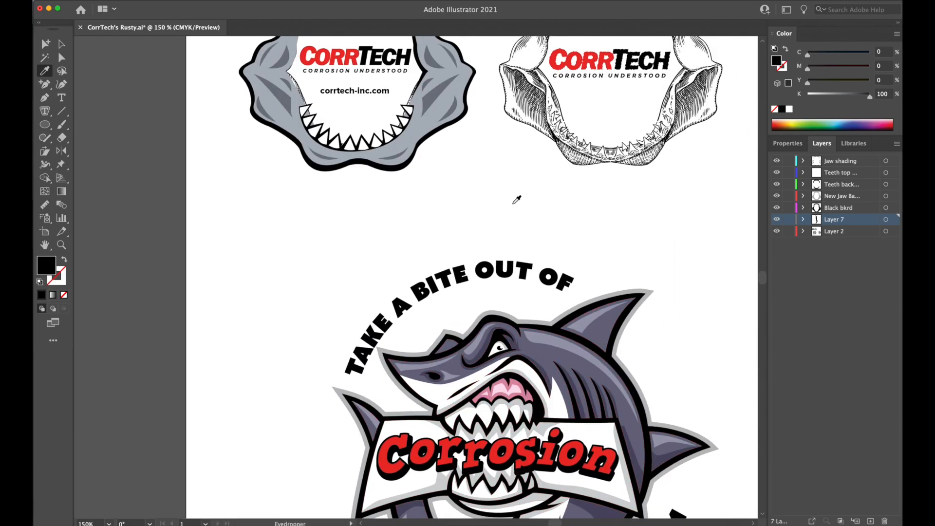
pyautogui.moveTo(466, 193); pyautogui.dragTo(495, 269)
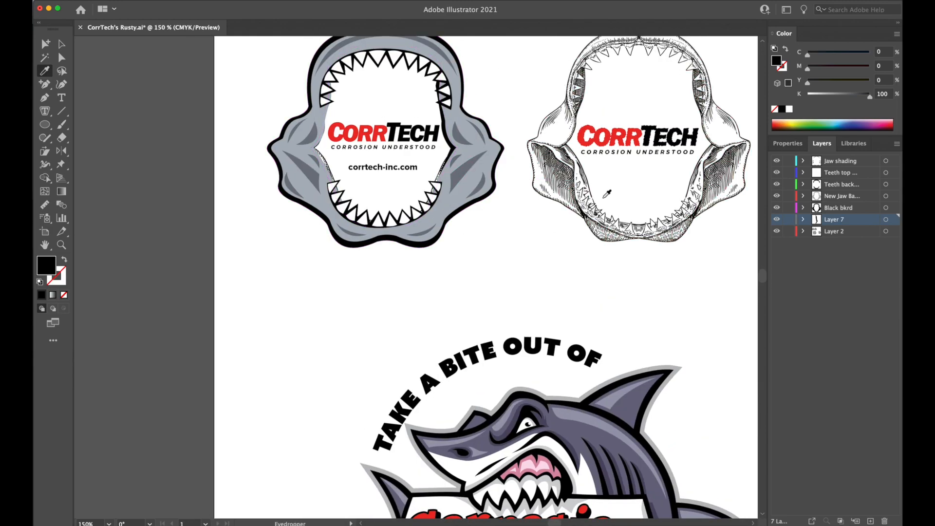
pyautogui.press('super+minus')
pyautogui.press('super+minus')
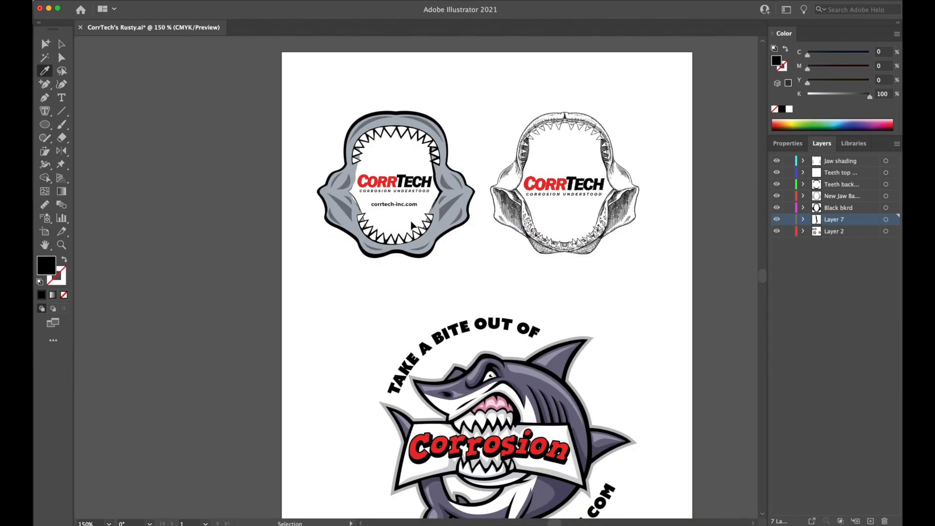
pyautogui.press('super+minus')
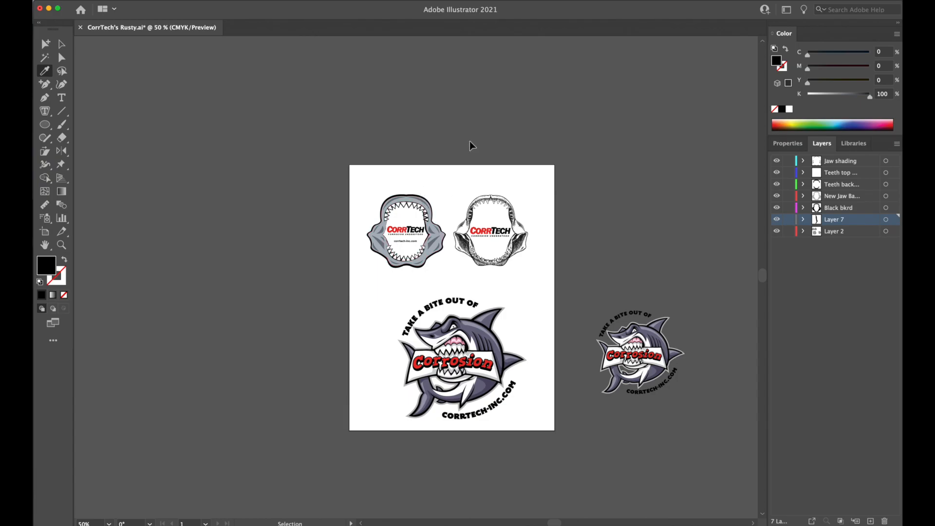
pyautogui.press('super+equal')
pyautogui.press('super+equal')
pyautogui.press('super+equal')
pyautogui.press('super+equal')
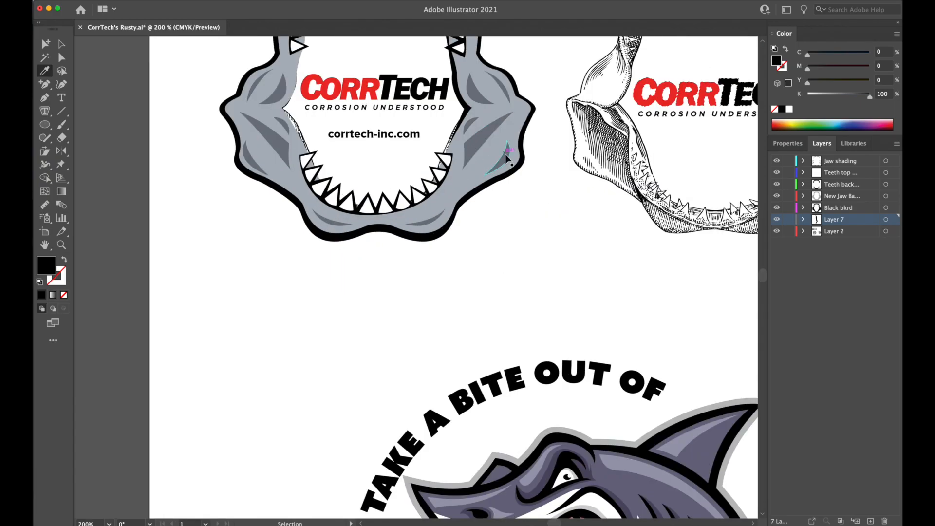
pyautogui.press('super+equal')
pyautogui.moveTo(612, 210); pyautogui.dragTo(717, 419)
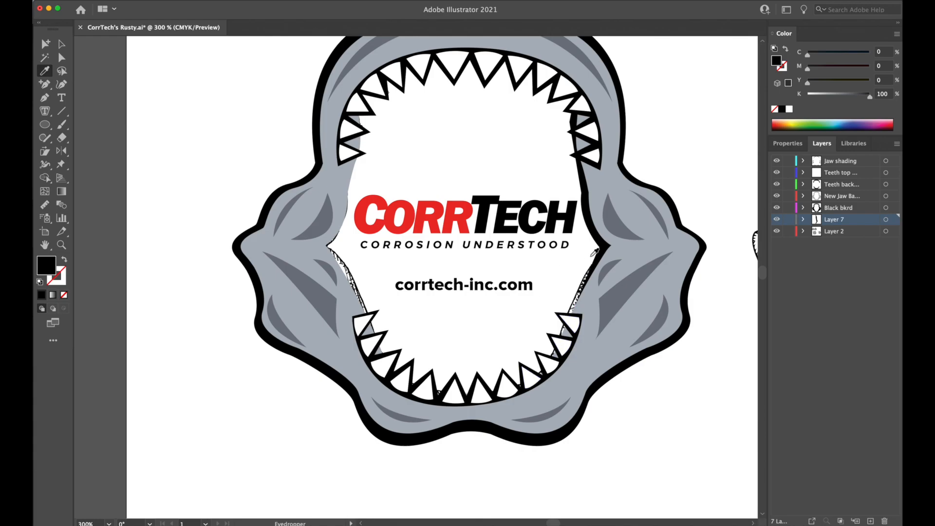
pyautogui.scroll(3, 632, 301)
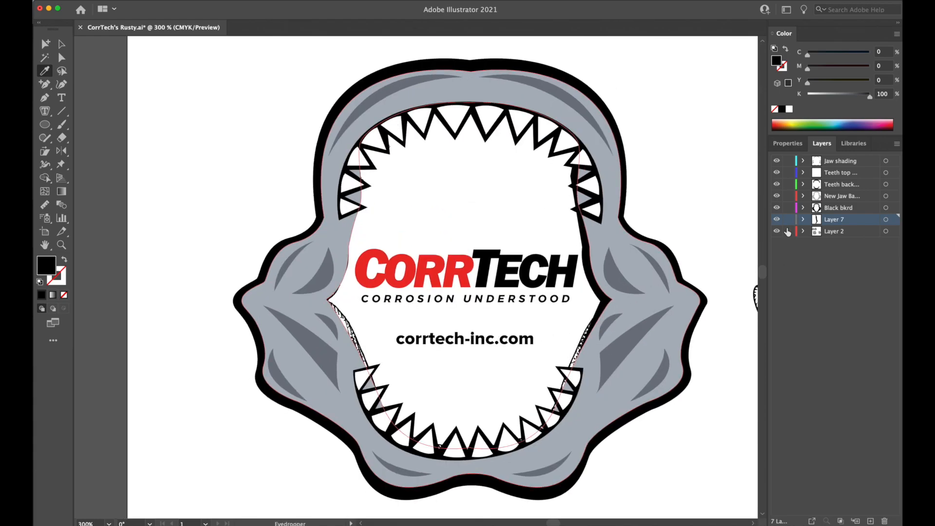
pyautogui.click(779, 232)
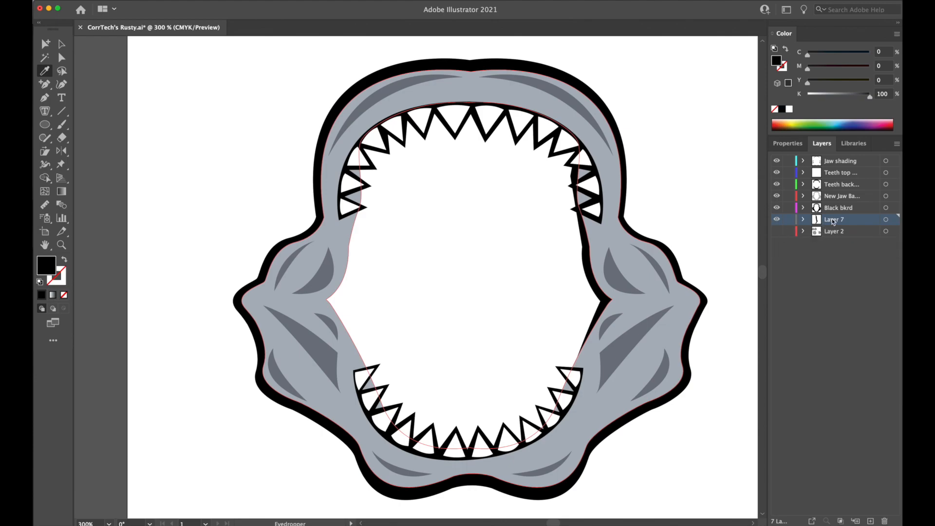
# Delete the black Pen-drawn shape along the jaw's right inner edge on Layer 7.
pyautogui.press('a')
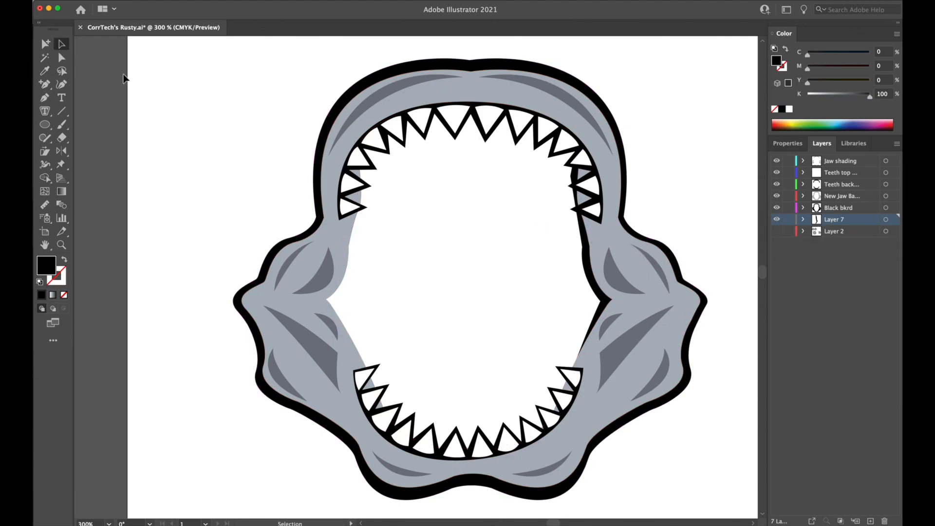
pyautogui.click(586, 256)
pyautogui.press('Delete')
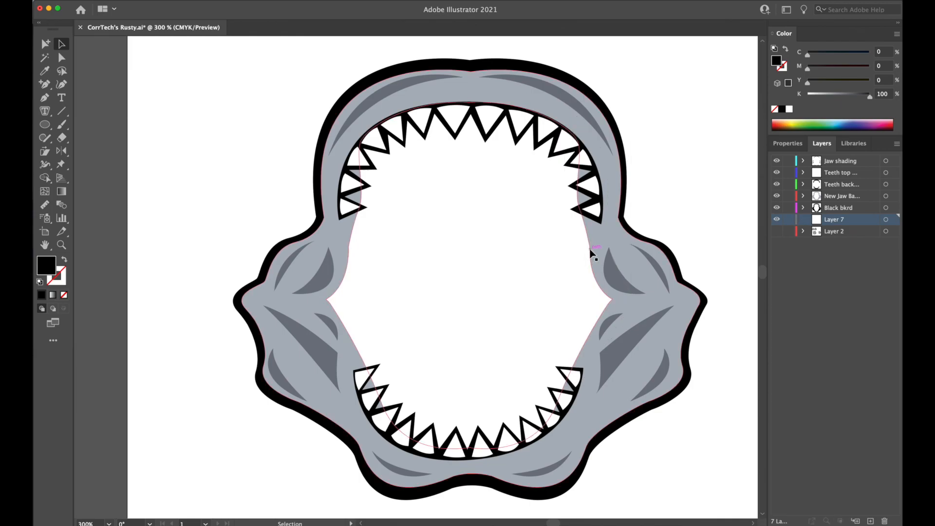
# Copy the blue-grey jaw base shape and paste the duplicate in the empty area to the right of the jaw artwork.
pyautogui.moveTo(591, 253); pyautogui.dragTo(611, 247)
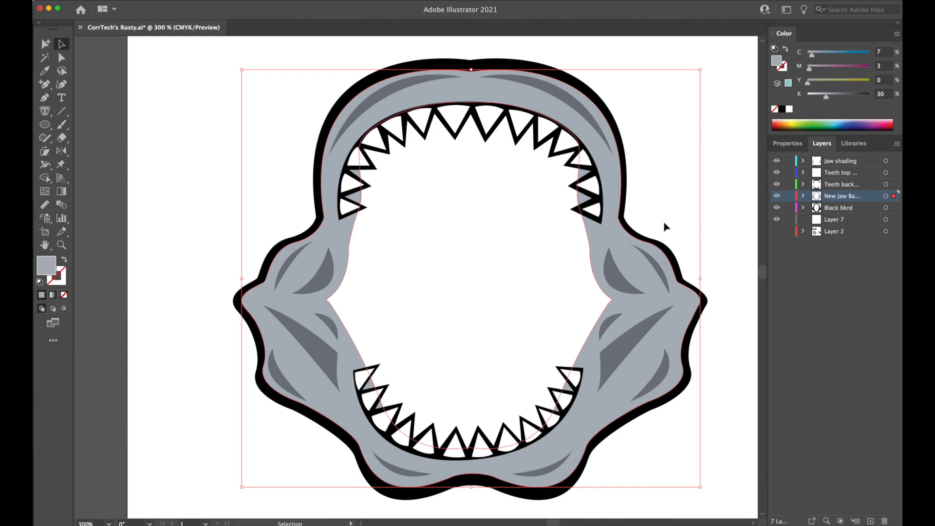
pyautogui.hscroll(10, 697, 226)
pyautogui.press('cmd+x')
pyautogui.press('cmd+v')
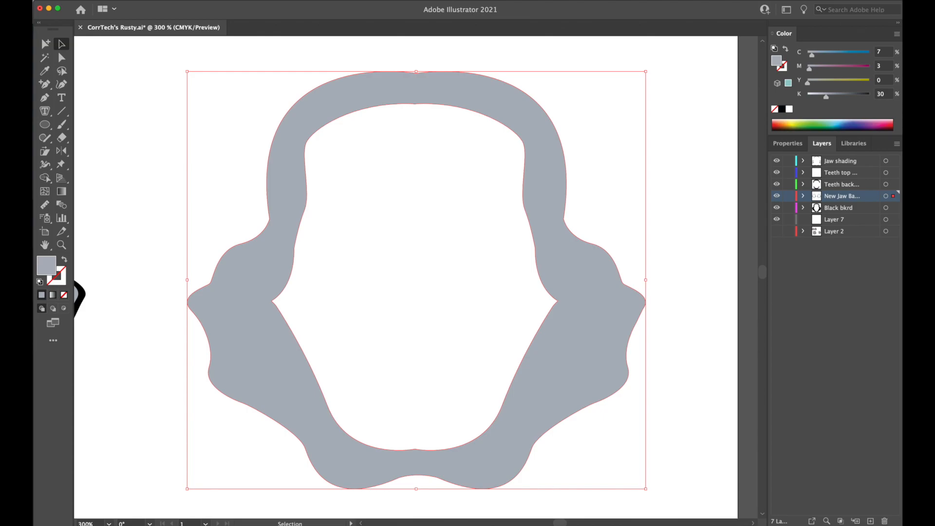
# Release the compound path of the duplicated jaw base into separate outer and inner contours.
pyautogui.click(33, 1)
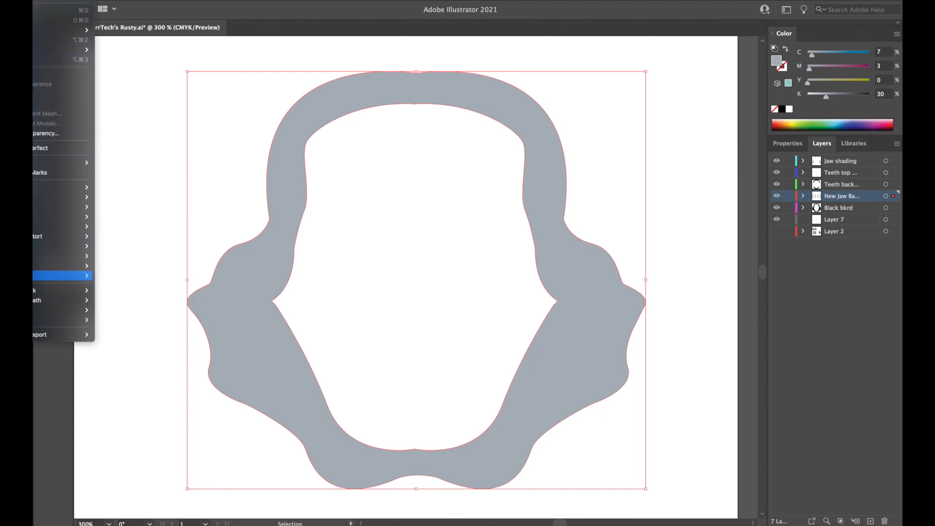
pyautogui.moveTo(88, 300)
pyautogui.click(129, 309)
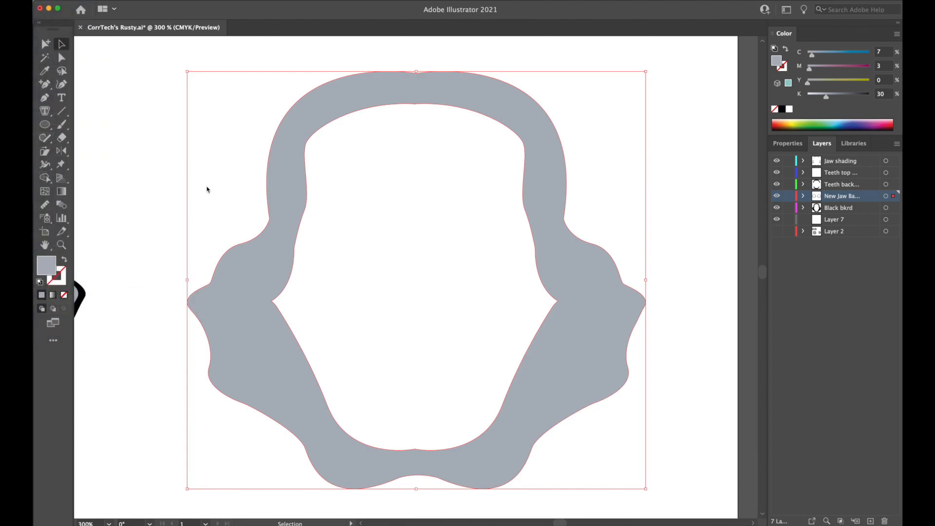
pyautogui.click(147, 202)
# Delete the duplicate's outer contour, keeping only the mouth-opening shape.
pyautogui.click(427, 176)
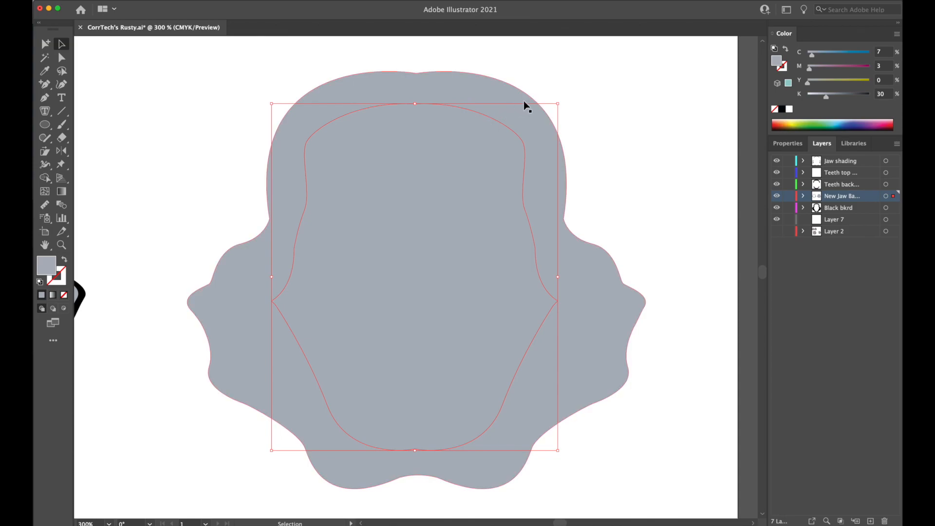
pyautogui.click(479, 90)
pyautogui.press('Delete')
pyautogui.click(470, 133)
pyautogui.press('a')
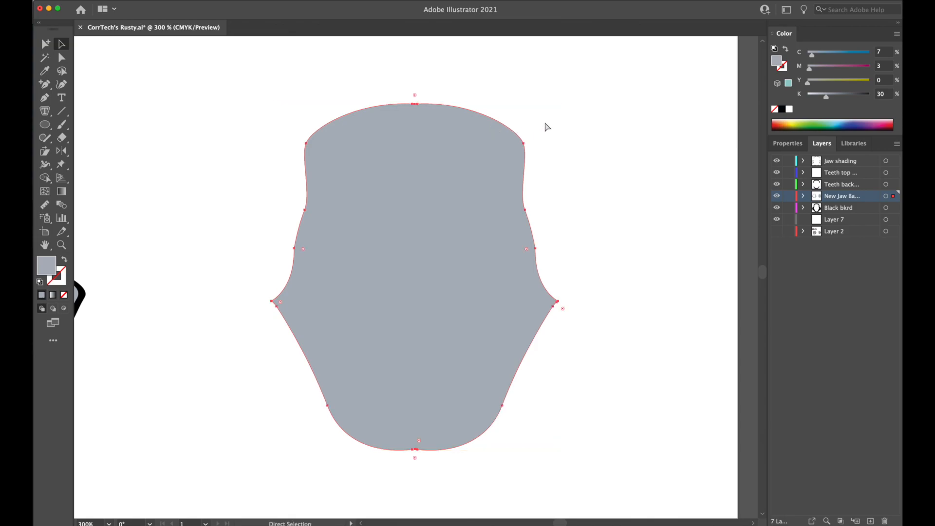
# Paste a second copy over the mouth-opening shape and darken its fill to 57% K, keeping it in front.
pyautogui.press('super+v')
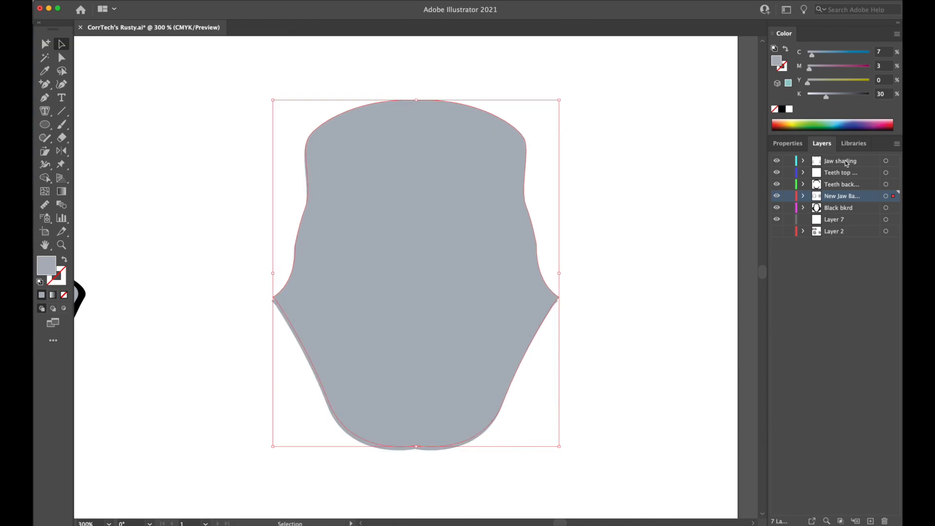
pyautogui.moveTo(837, 94); pyautogui.dragTo(843, 98)
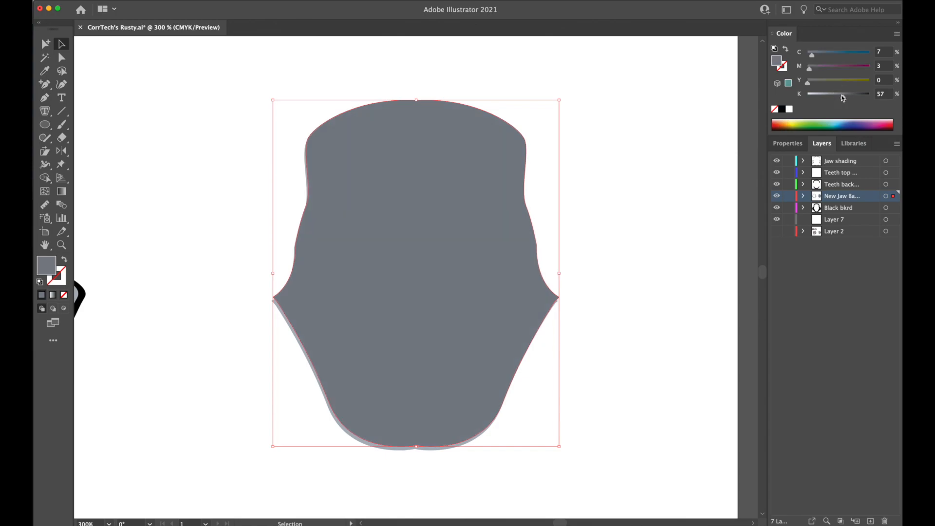
pyautogui.press('super+[')
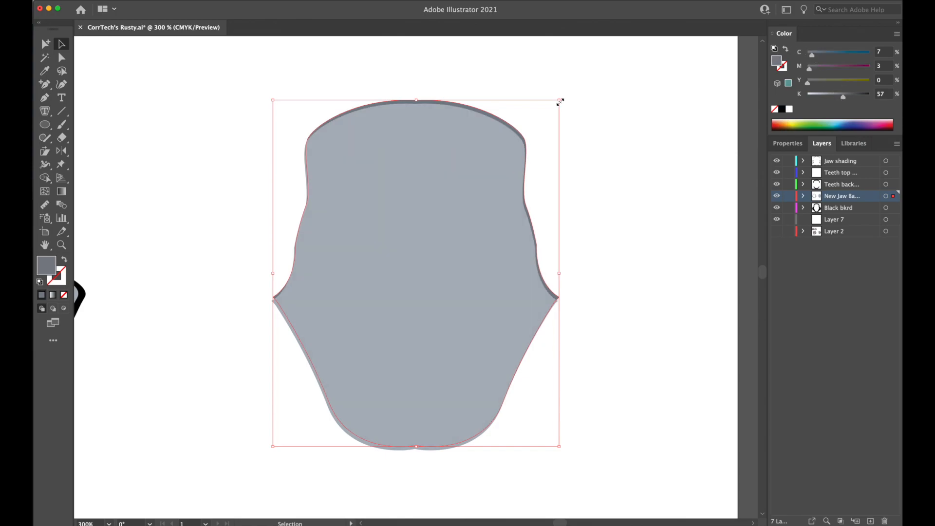
pyautogui.press('super')
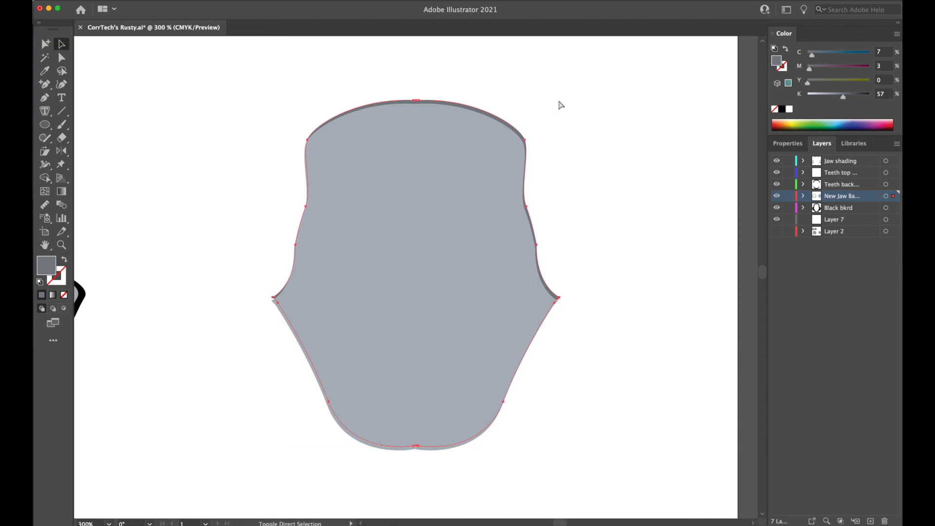
pyautogui.press('super+z')
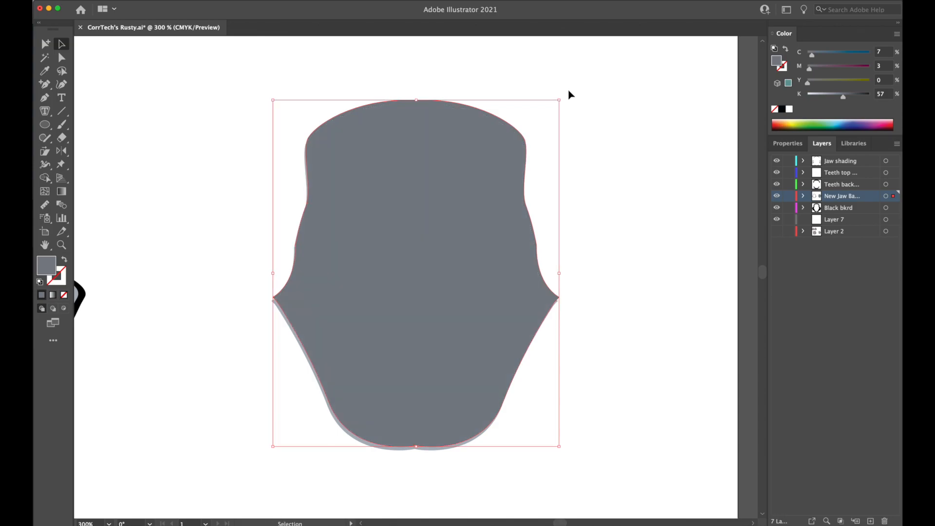
# Scale the dark copy down and centre it inside the light mouth-opening shape, leaving an even border all around.
pyautogui.moveTo(559, 100); pyautogui.dragTo(534, 118)
pyautogui.moveTo(481, 169); pyautogui.dragTo(478, 155)
pyautogui.moveTo(415, 427); pyautogui.dragTo(416, 441)
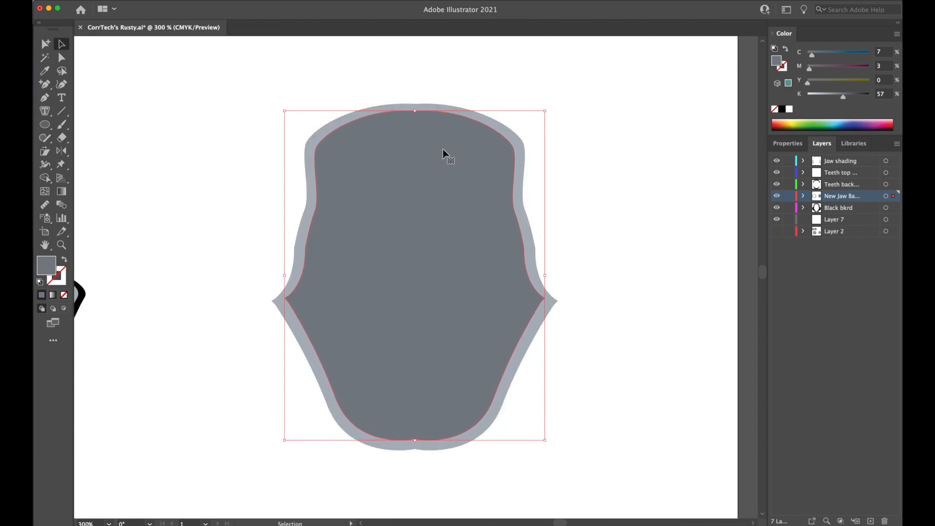
pyautogui.moveTo(415, 111); pyautogui.dragTo(416, 112)
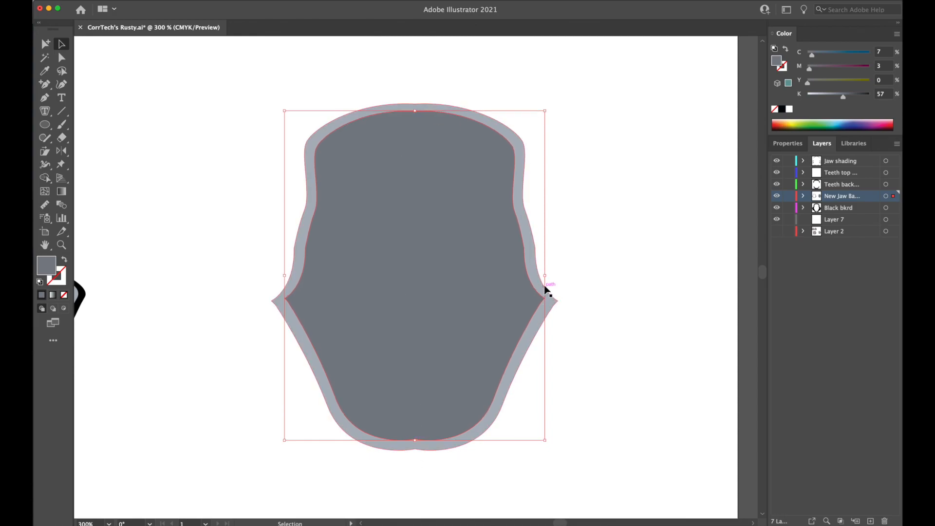
pyautogui.press('Down')
pyautogui.press('Down')
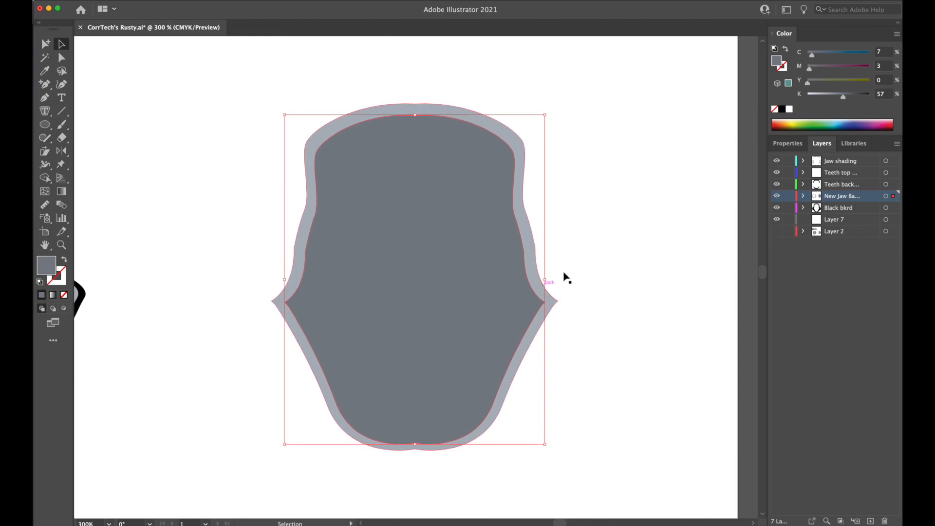
pyautogui.press('Up')
pyautogui.click(635, 325)
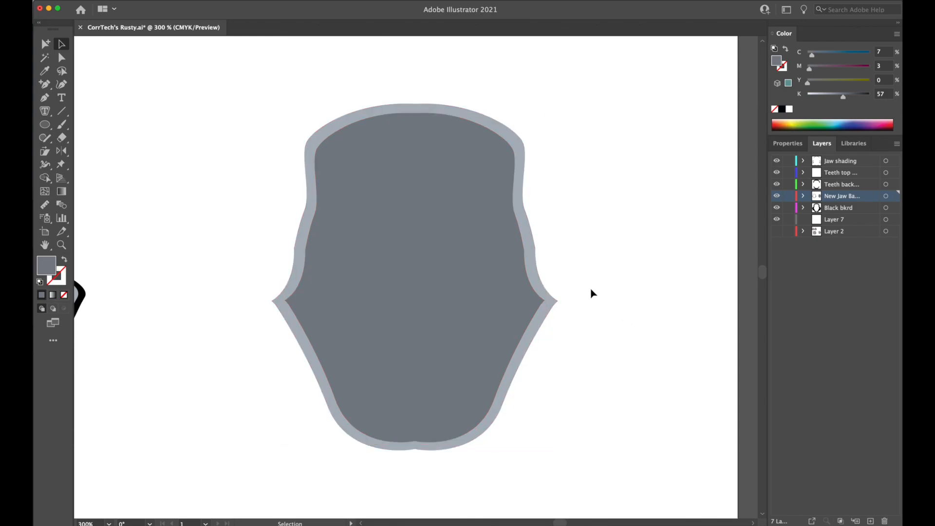
# Try to combine the light and dark mouth-opening shapes into a compound path, and undo it.
pyautogui.click(475, 333)
pyautogui.click(171, 104)
pyautogui.moveTo(205, 118); pyautogui.dragTo(313, 177)
pyautogui.moveTo(234, 155); pyautogui.dragTo(374, 194)
pyautogui.click(4, 0)
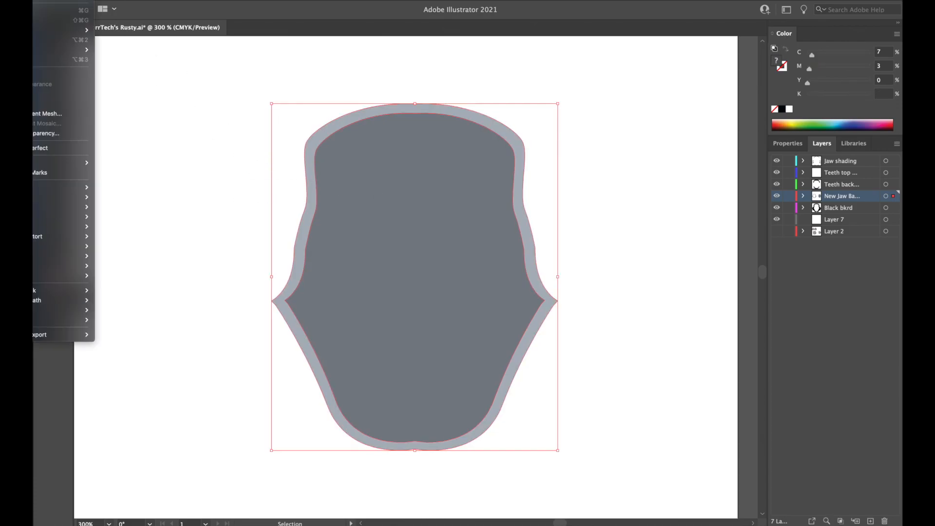
pyautogui.moveTo(35, 301)
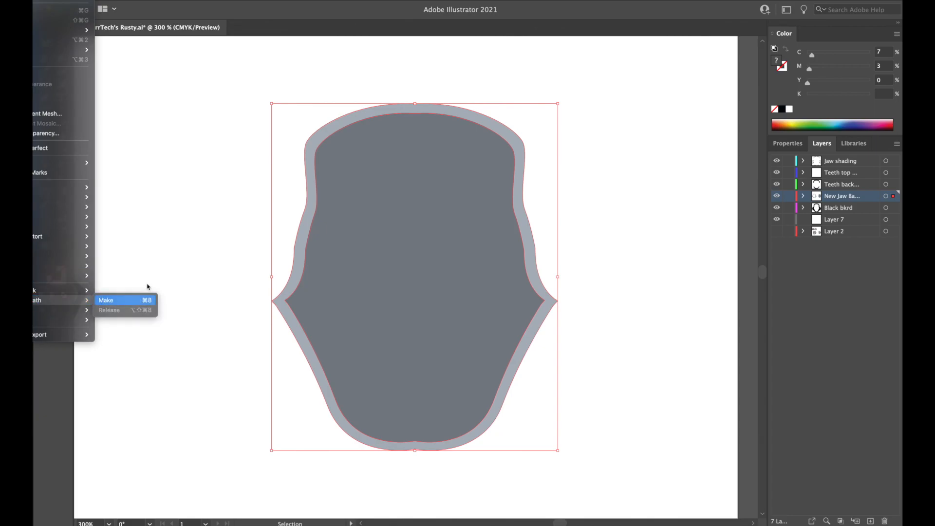
pyautogui.click(131, 300)
pyautogui.moveTo(491, 194); pyautogui.dragTo(480, 211)
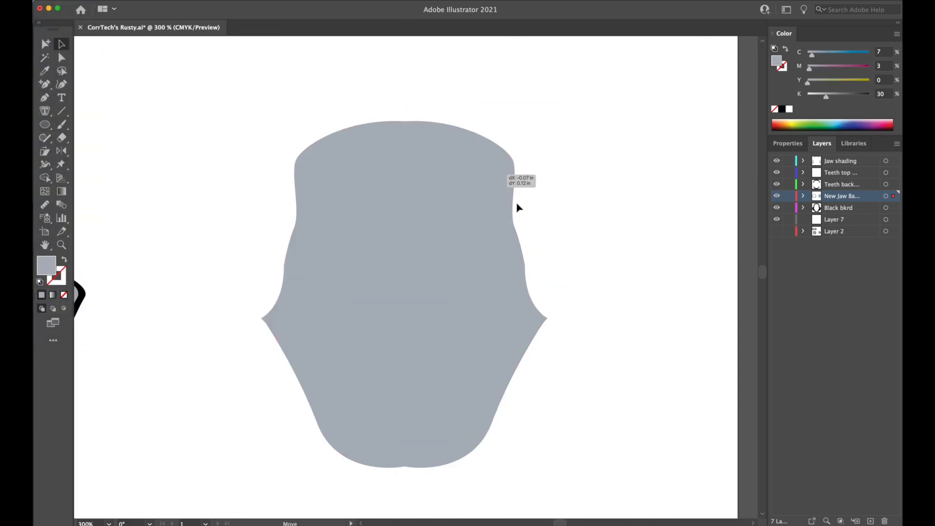
pyautogui.press('super+z')
pyautogui.press('super+z')
# Try a clipping mask on the light and dark mouth-opening shapes, and undo it.
pyautogui.moveTo(613, 198); pyautogui.dragTo(483, 256)
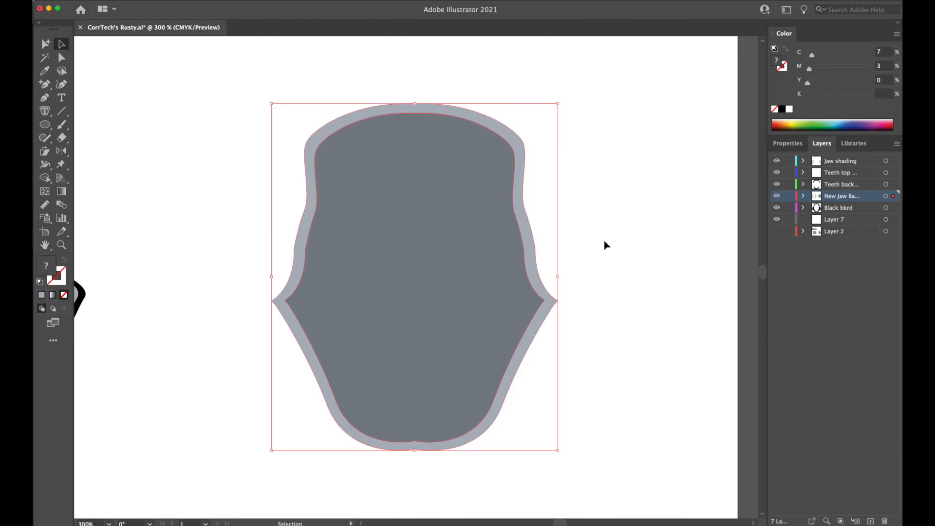
pyautogui.press('super+7')
pyautogui.moveTo(578, 234); pyautogui.dragTo(474, 221)
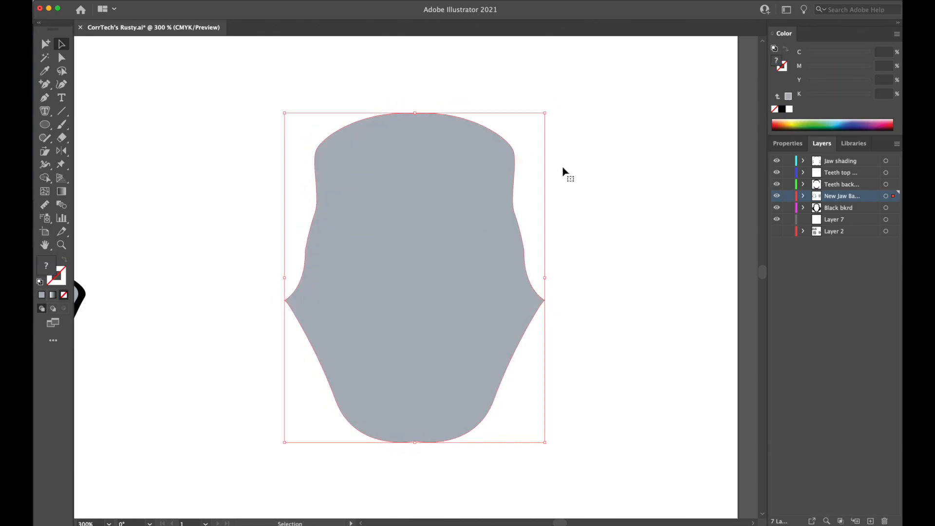
pyautogui.press('super+z')
# Try moving the dark inner shape off the light one, and undo the move.
pyautogui.click(548, 146)
pyautogui.moveTo(503, 131); pyautogui.dragTo(484, 159)
pyautogui.press('super+z')
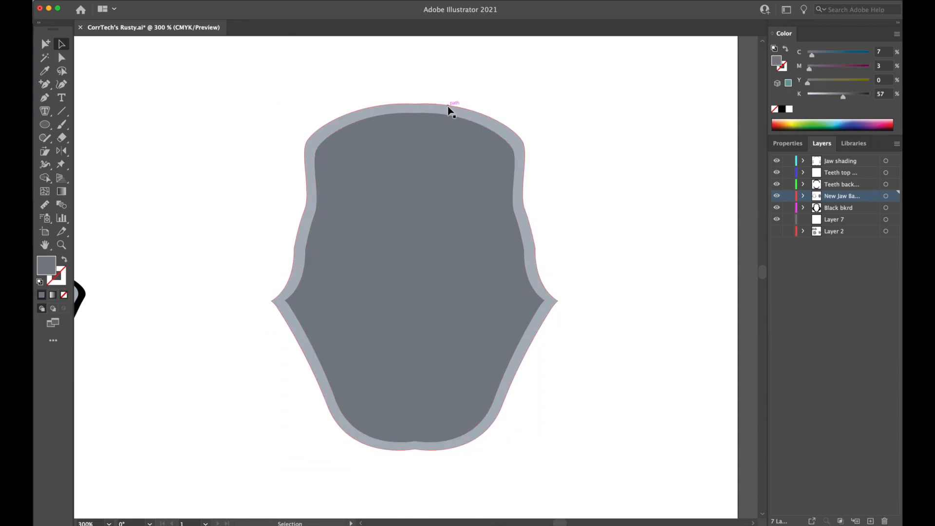
pyautogui.click(449, 112)
pyautogui.press('a')
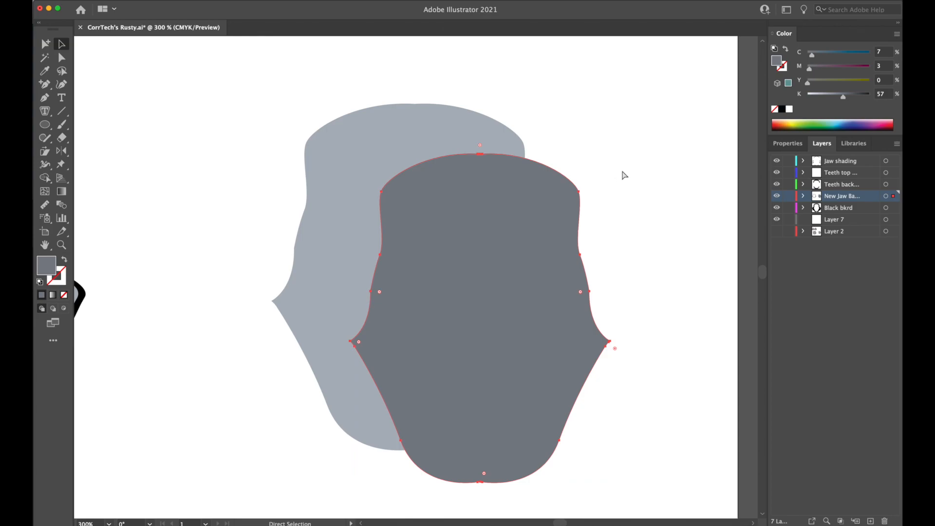
pyautogui.press('super+z')
# Make a compound path from both the light outer and dark inner mouth-opening shapes.
pyautogui.moveTo(573, 167); pyautogui.dragTo(496, 201)
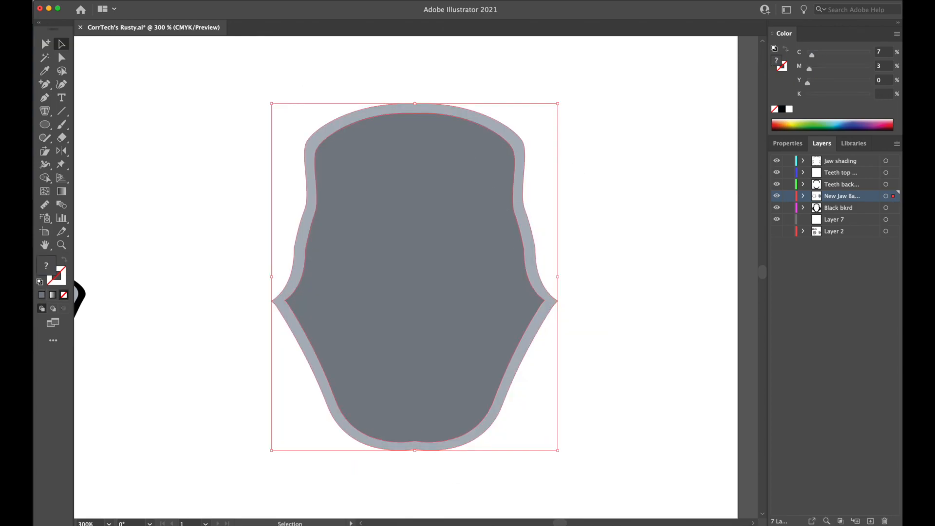
pyautogui.click(34, 1)
pyautogui.moveTo(35, 304)
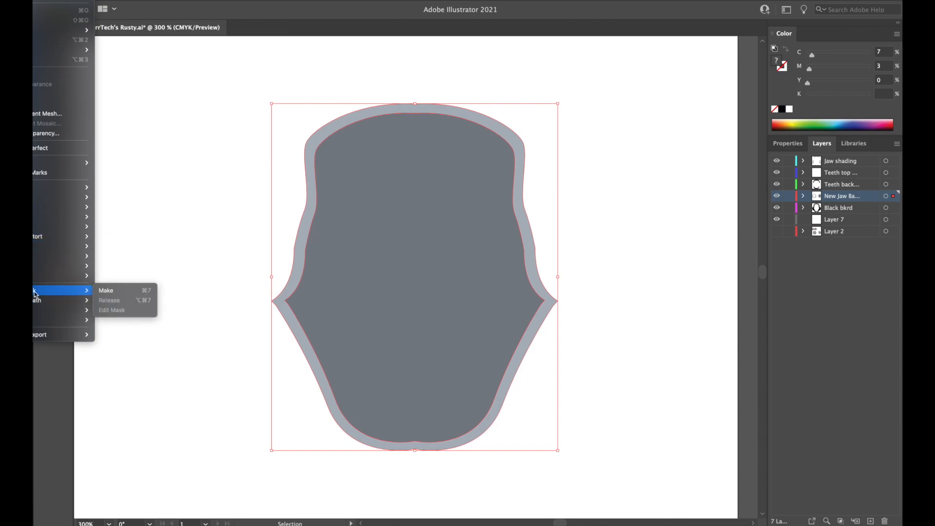
pyautogui.click(186, 232)
pyautogui.moveTo(194, 235); pyautogui.dragTo(356, 300)
pyautogui.press('a')
pyautogui.hotkey('ctrl', '8')
pyautogui.press('v')
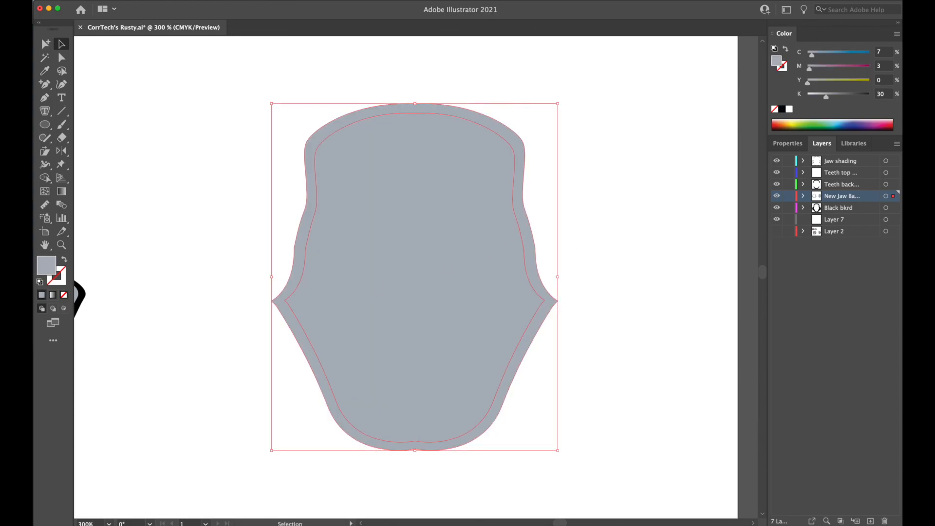
# Try deleting part of the mouth-opening compound path, and undo back to separate light and dark shapes.
pyautogui.click(62, 58)
pyautogui.click(151, 98)
pyautogui.click(374, 166)
pyautogui.click(226, 193)
pyautogui.click(393, 202)
pyautogui.press('Delete')
pyautogui.press('super+z')
pyautogui.press('super+z')
# Try moving the dark inner mouth-opening shape across the light outer one, and undo the move.
pyautogui.click(59, 47)
pyautogui.click(199, 120)
pyautogui.click(383, 154)
pyautogui.click(259, 167)
pyautogui.click(397, 146)
pyautogui.click(265, 185)
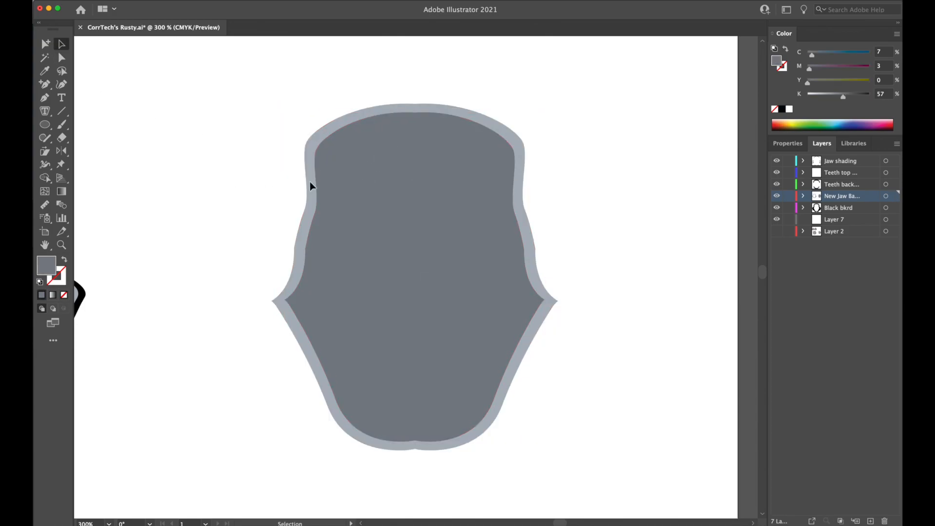
pyautogui.click(323, 127)
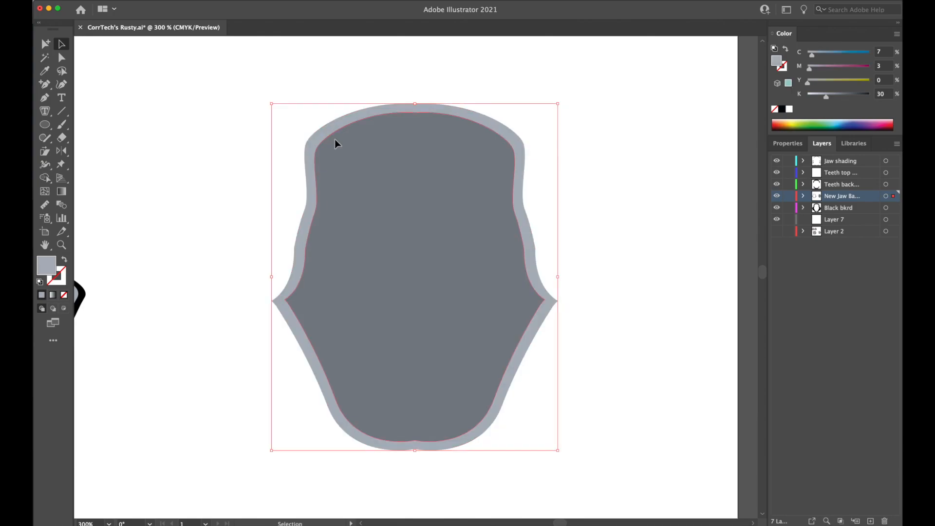
pyautogui.click(334, 140)
pyautogui.moveTo(337, 143); pyautogui.dragTo(396, 150)
pyautogui.press('super+z')
pyautogui.press('shift+super+z')
pyautogui.moveTo(462, 178); pyautogui.dragTo(395, 175)
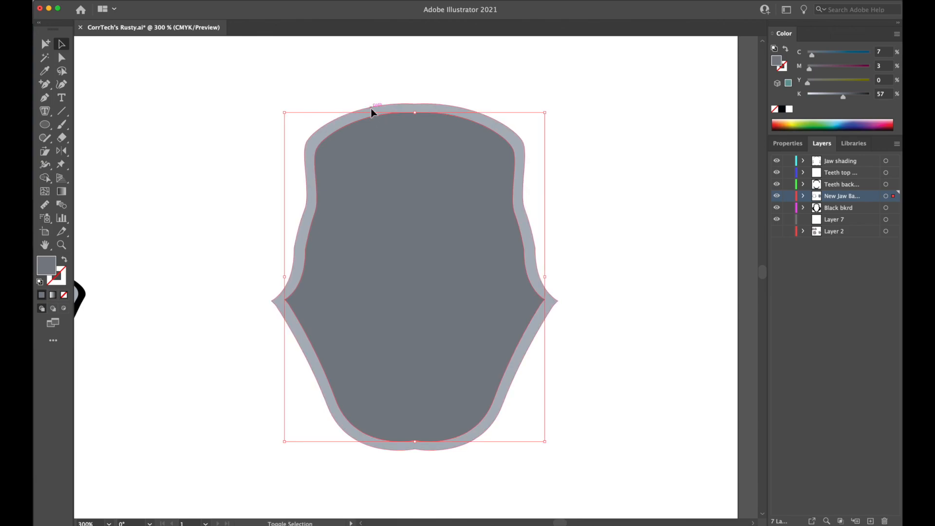
# Move the light and dark mouth-opening shapes to Layer 7 and hide the layers from Black bkrd up to Jaw shading.
pyautogui.keyDown('shift'); pyautogui.click(372, 109); pyautogui.keyUp('shift')
pyautogui.moveTo(889, 223); pyautogui.dragTo(891, 224)
pyautogui.click(652, 222)
pyautogui.moveTo(777, 210); pyautogui.dragTo(777, 162)
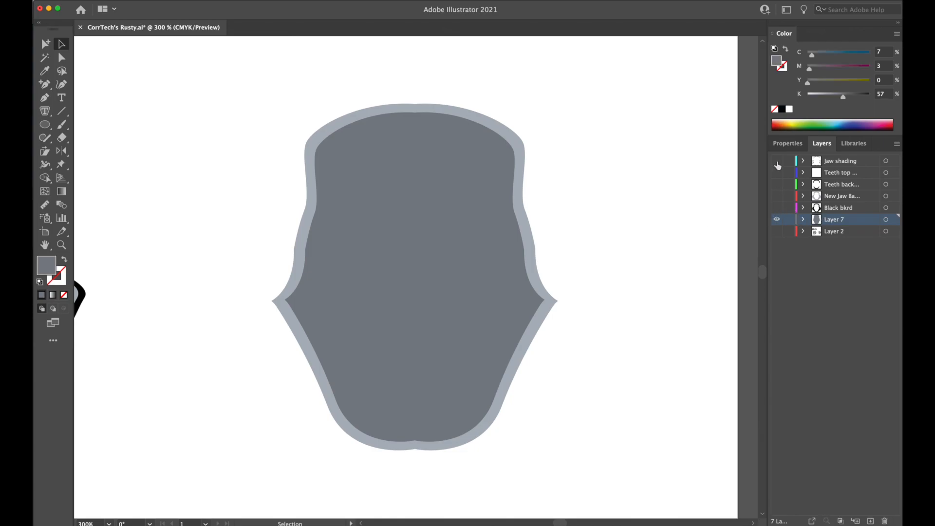
# Try a clipping mask and a compound path on the two Layer 7 shapes, undoing each.
pyautogui.click(475, 283)
pyautogui.press('a')
pyautogui.press('super+7')
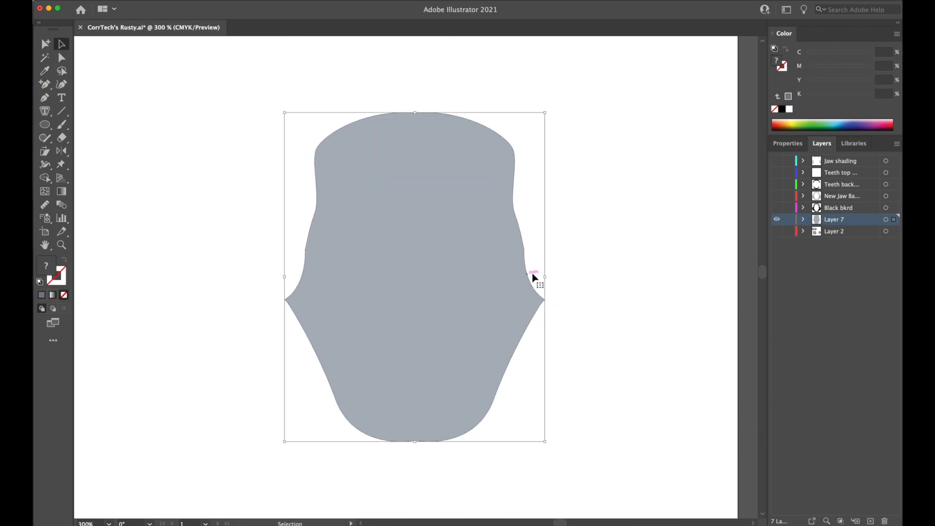
pyautogui.press('super+z')
pyautogui.press('super+8')
pyautogui.click(592, 253)
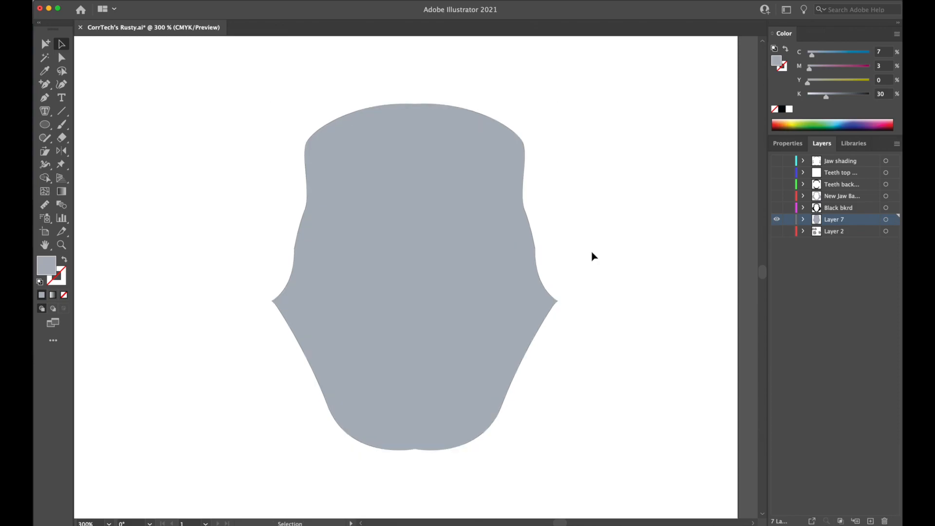
pyautogui.press('super+z')
pyautogui.click(592, 253)
# Try grouping the light and dark mouth-opening shapes and moving the dark one, and undo both changes.
pyautogui.click(484, 266)
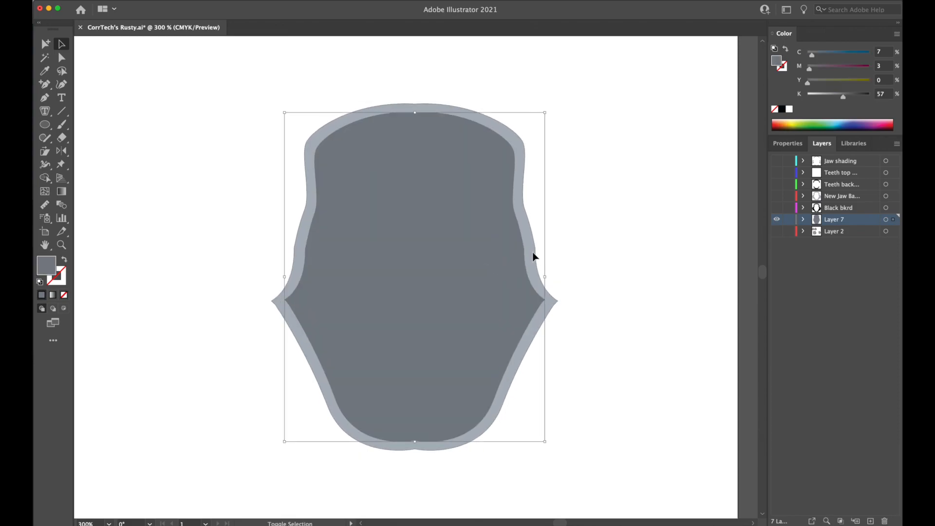
pyautogui.keyDown('shift'); pyautogui.click(533, 255); pyautogui.keyUp('shift')
pyautogui.press('a')
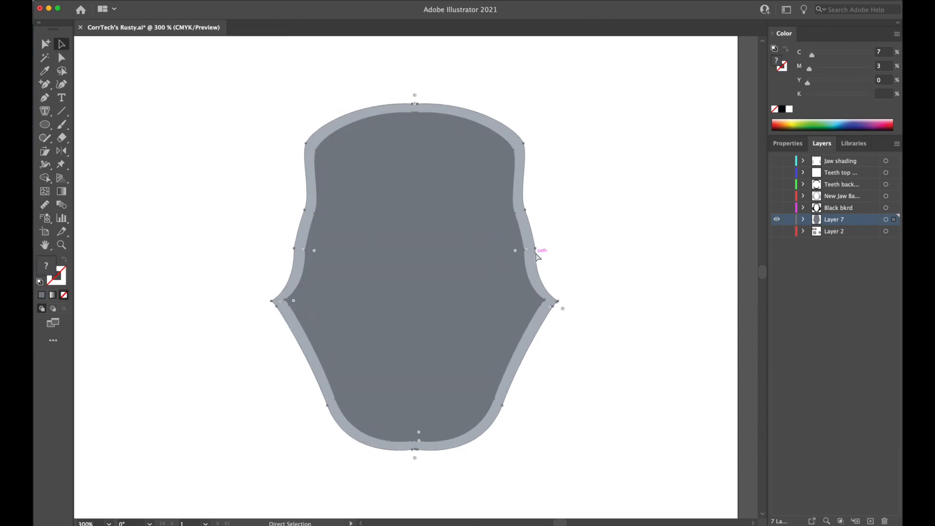
pyautogui.press('super+g')
pyautogui.click(562, 263)
pyautogui.moveTo(512, 265); pyautogui.dragTo(446, 259)
pyautogui.press('super+z')
pyautogui.click(603, 254)
pyautogui.press('super+z')
# Make a compound path from the light and dark mouth-opening shapes on Layer 7.
pyautogui.click(459, 74)
pyautogui.click(446, 108)
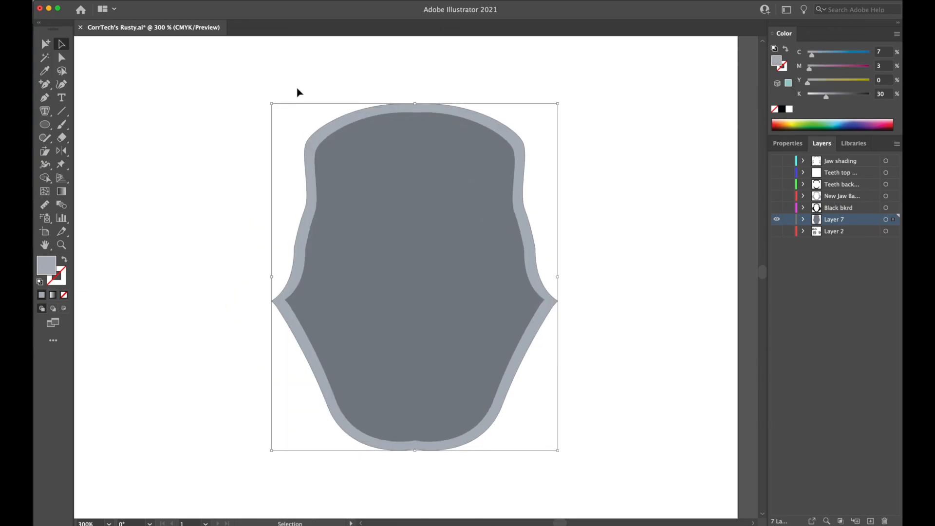
pyautogui.keyDown('shift'); pyautogui.click(409, 163); pyautogui.keyUp('shift')
pyautogui.press('super+8')
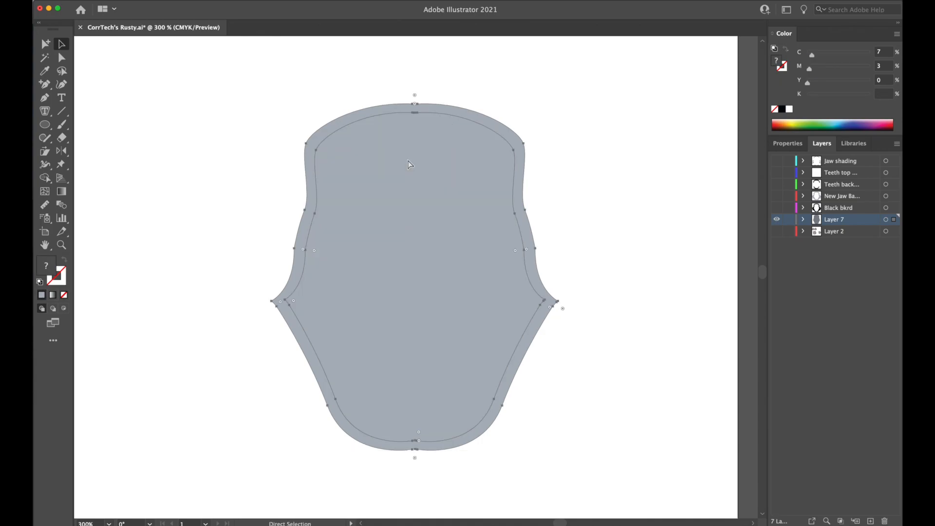
pyautogui.click(496, 92)
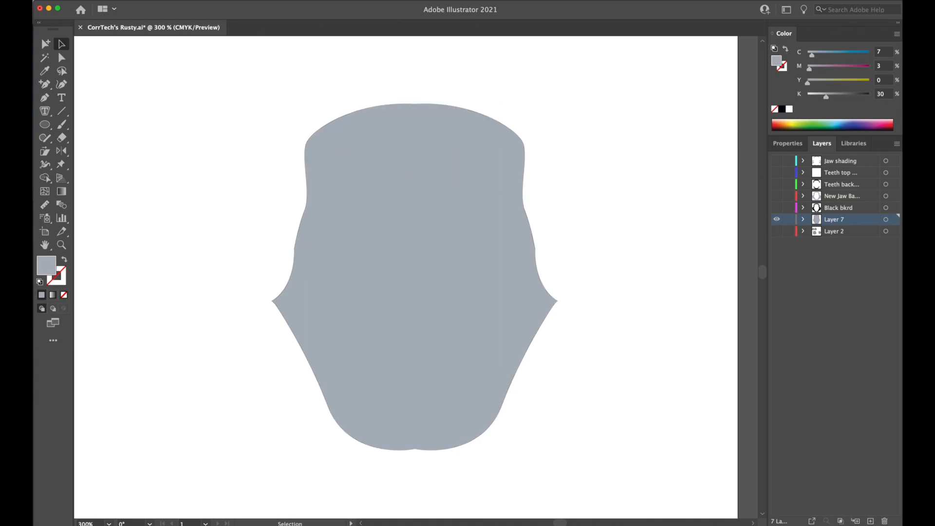
# Switch to Outline view and try moving parts of the mouth-opening compound path, undoing each move.
pyautogui.click(97, 0)
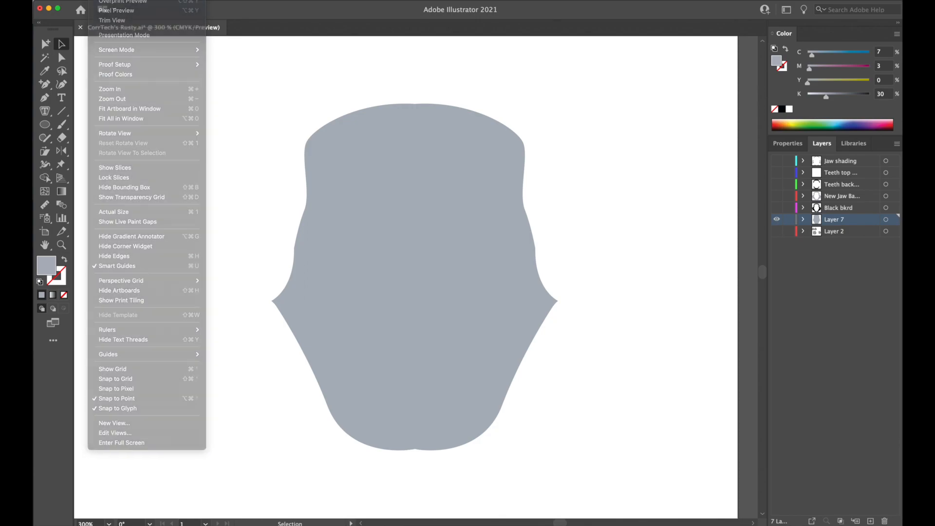
pyautogui.press('super+y')
pyautogui.click(349, 129)
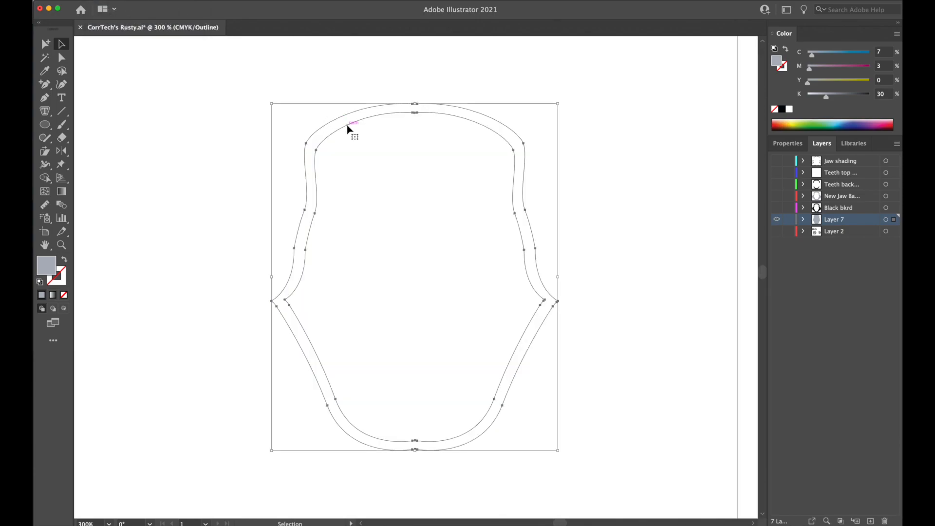
pyautogui.moveTo(349, 128); pyautogui.dragTo(353, 155)
pyautogui.press('super+z')
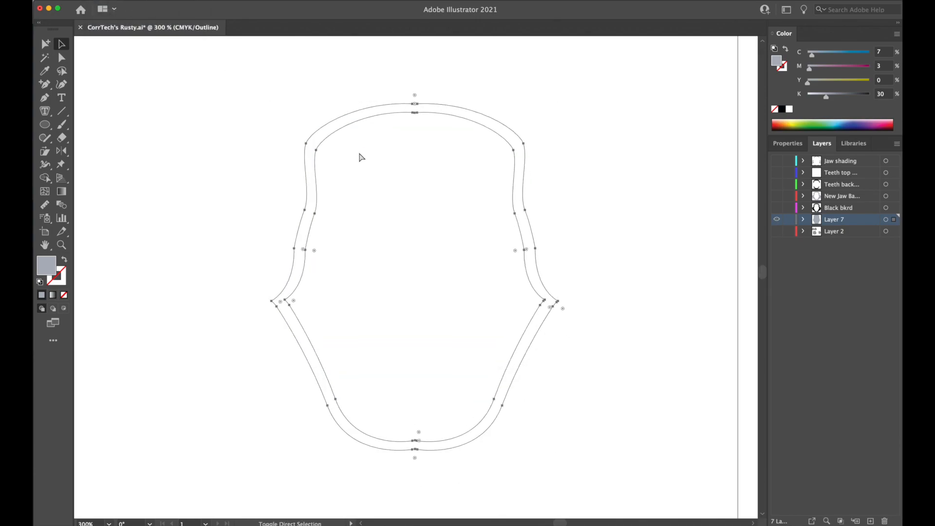
pyautogui.click(404, 61)
pyautogui.click(443, 104)
pyautogui.press('a')
pyautogui.moveTo(512, 206); pyautogui.dragTo(505, 234)
pyautogui.press('super+z')
pyautogui.click(630, 203)
pyautogui.press('super+z')
pyautogui.click(540, 223)
pyautogui.press('super+z')
pyautogui.press('v')
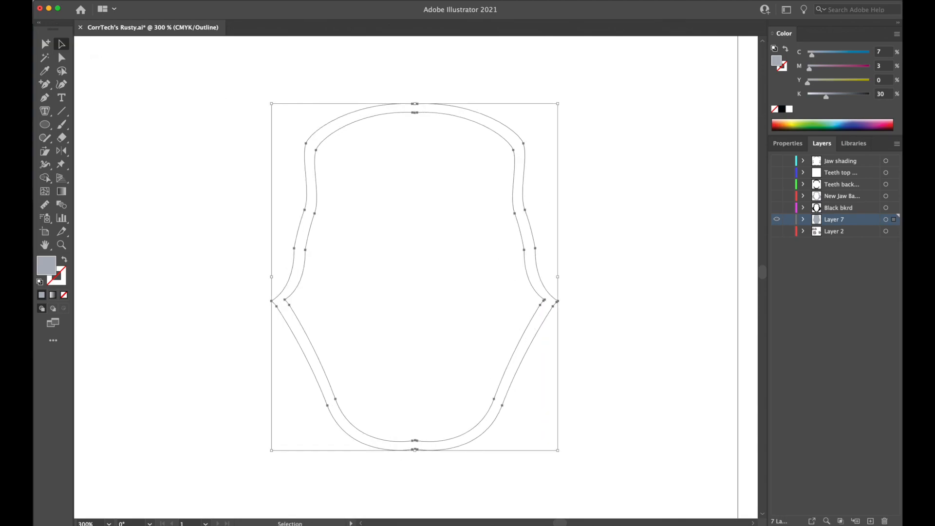
# Release the mouth-opening compound path into separate outlines.
pyautogui.click(2, 0)
pyautogui.moveTo(36, 301)
pyautogui.click(120, 309)
pyautogui.click(288, 169)
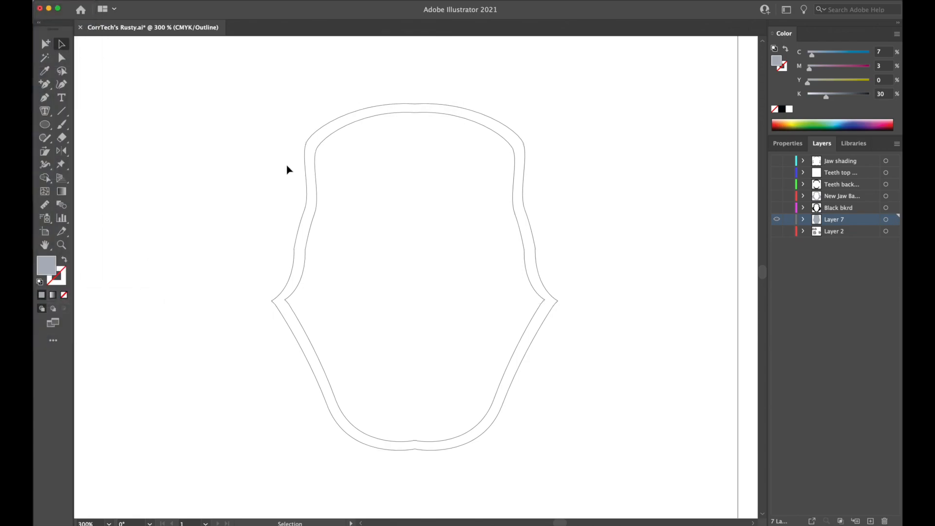
# Try moving one mouth-opening outline and deleting the outer one, undoing both changes.
pyautogui.click(343, 135)
pyautogui.click(211, 137)
pyautogui.moveTo(331, 143); pyautogui.dragTo(317, 177)
pyautogui.press('super+z')
pyautogui.click(394, 104)
pyautogui.press('Delete')
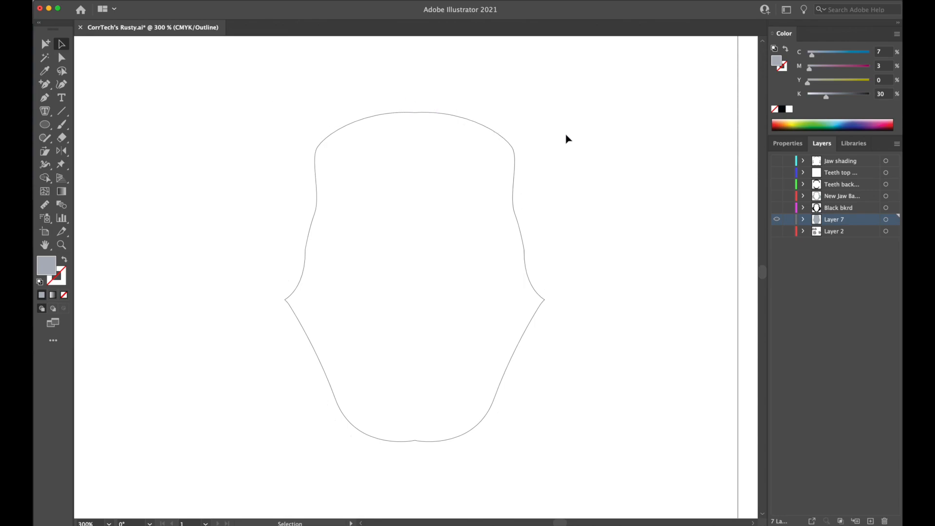
pyautogui.press('super+z')
# Try pulling the outer outline's top centre and side corner anchor points out of place, and undo the moves.
pyautogui.click(523, 135)
pyautogui.click(514, 141)
pyautogui.press('a')
pyautogui.moveTo(419, 109); pyautogui.dragTo(436, 55)
pyautogui.moveTo(412, 104); pyautogui.dragTo(366, 80)
pyautogui.click(257, 75)
pyautogui.press('super+z')
pyautogui.press('super+z')
pyautogui.press('super+z')
pyautogui.press('super+z')
pyautogui.moveTo(558, 301); pyautogui.dragTo(582, 322)
pyautogui.press('super+z')
pyautogui.click(272, 133)
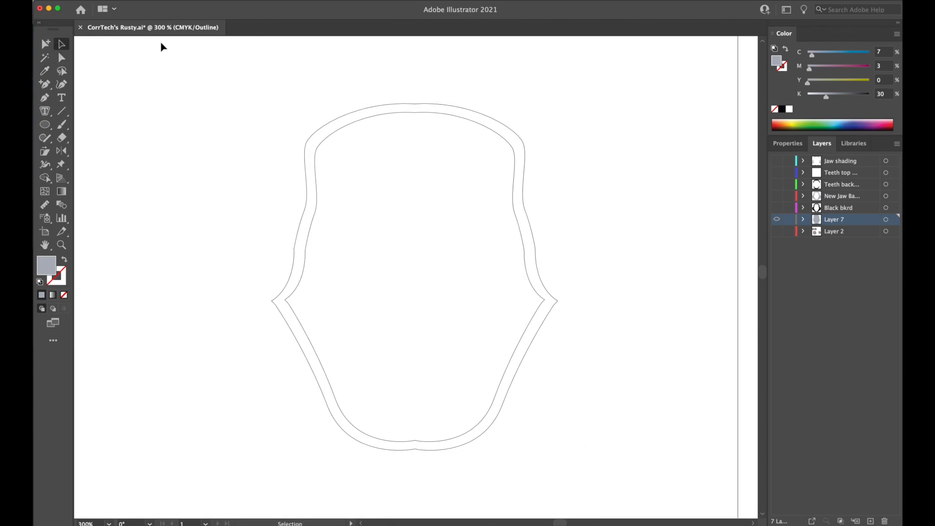
# Return to Preview mode, darken the inner mouth-opening shape by raising its black value, and select both shapes.
pyautogui.click(100, 0)
pyautogui.press('super+y')
pyautogui.click(390, 133)
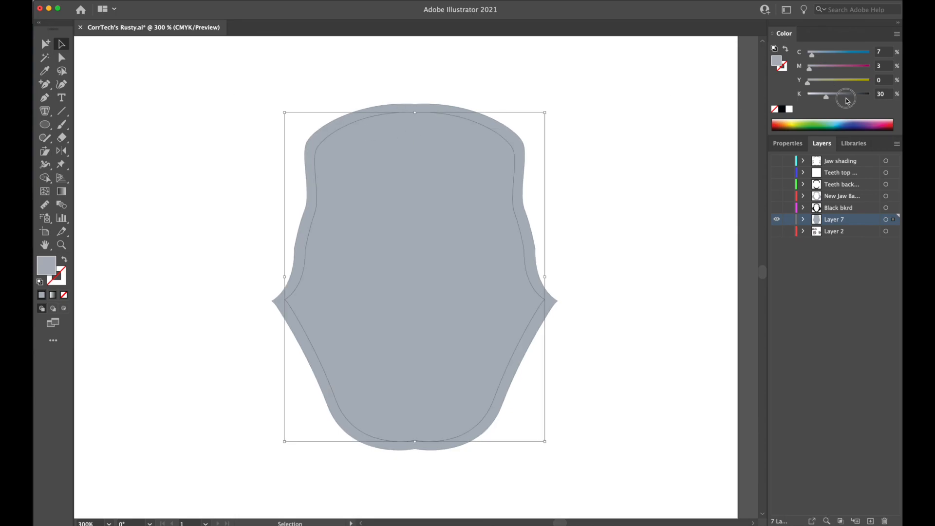
pyautogui.moveTo(826, 96); pyautogui.dragTo(850, 96)
pyautogui.keyDown('shift'); pyautogui.click(492, 129); pyautogui.keyUp('shift')
pyautogui.press('a')
pyautogui.press('super+z')
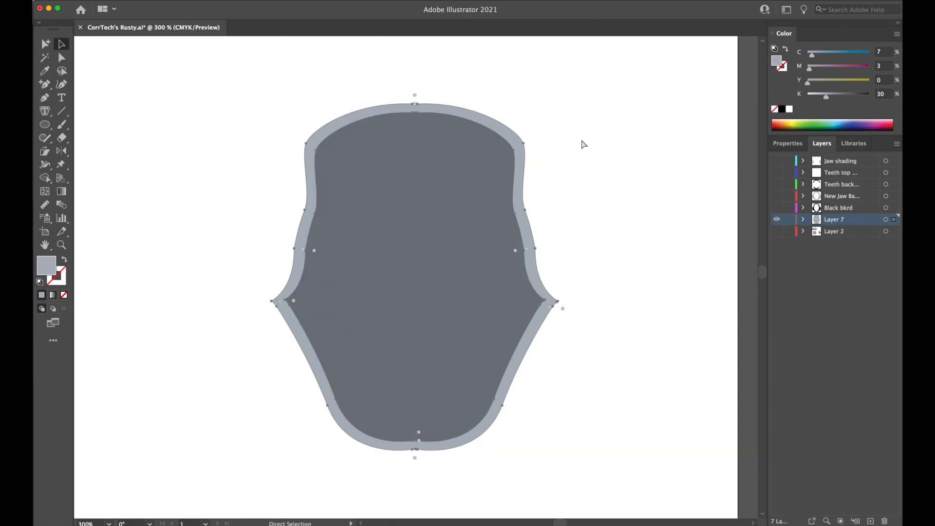
# Delete both mouth-opening shapes from Layer 7 and show the hidden jaw and teeth layers again.
pyautogui.press('v')
pyautogui.press('super+a')
pyautogui.press('Delete')
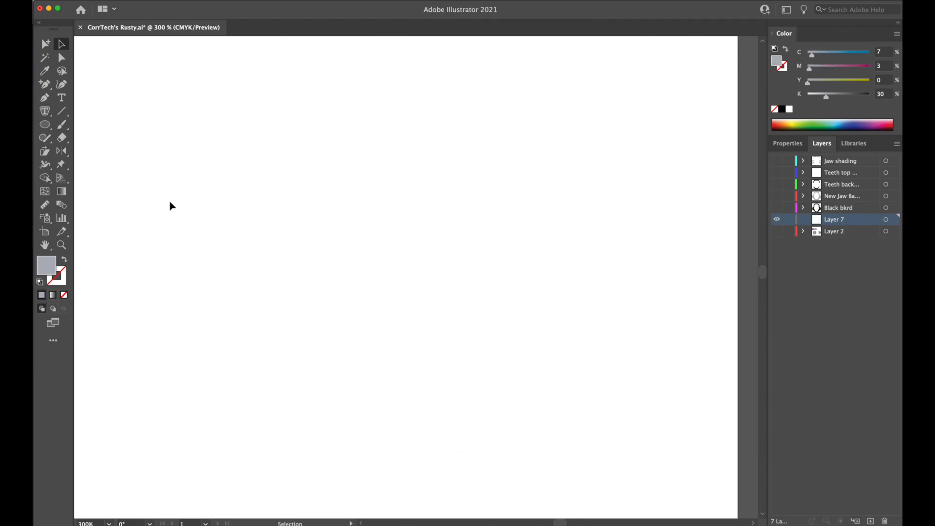
pyautogui.press('space')
pyautogui.moveTo(777, 169); pyautogui.dragTo(778, 209)
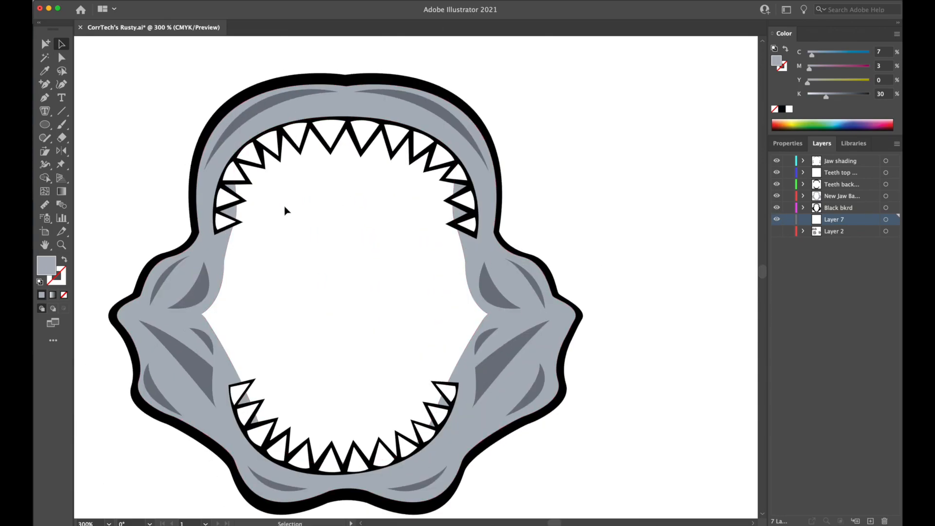
# Copy the grey jaw base shape and place the duplicate in empty space beside the artwork.
pyautogui.click(230, 266)
pyautogui.press('space')
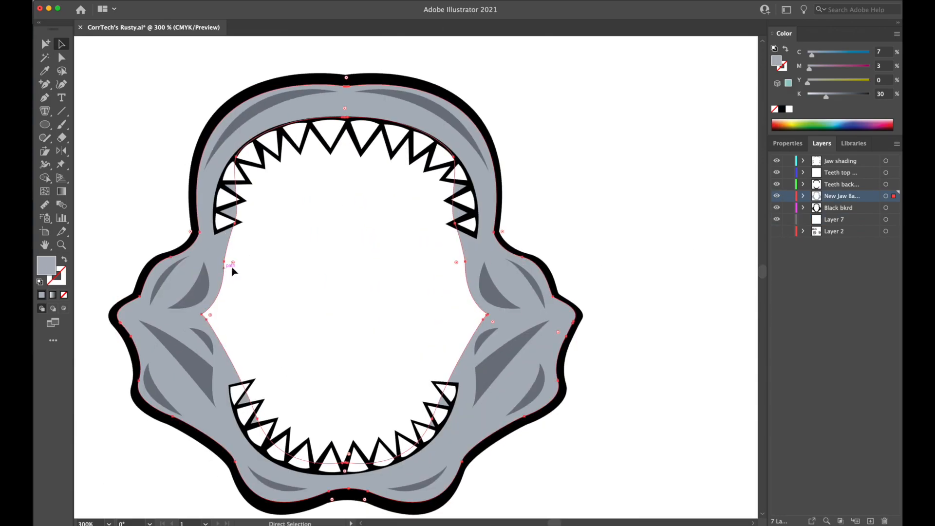
pyautogui.moveTo(678, 210); pyautogui.dragTo(265, 211)
pyautogui.moveTo(438, 256); pyautogui.dragTo(326, 273)
pyautogui.click(454, 260)
pyautogui.press('super+v')
pyautogui.press('v')
# Try moving the jaw base copy, undo it, then enter and leave isolation mode on its compound path.
pyautogui.click(129, 146)
pyautogui.click(282, 159)
pyautogui.click(254, 138)
pyautogui.moveTo(320, 136); pyautogui.dragTo(305, 149)
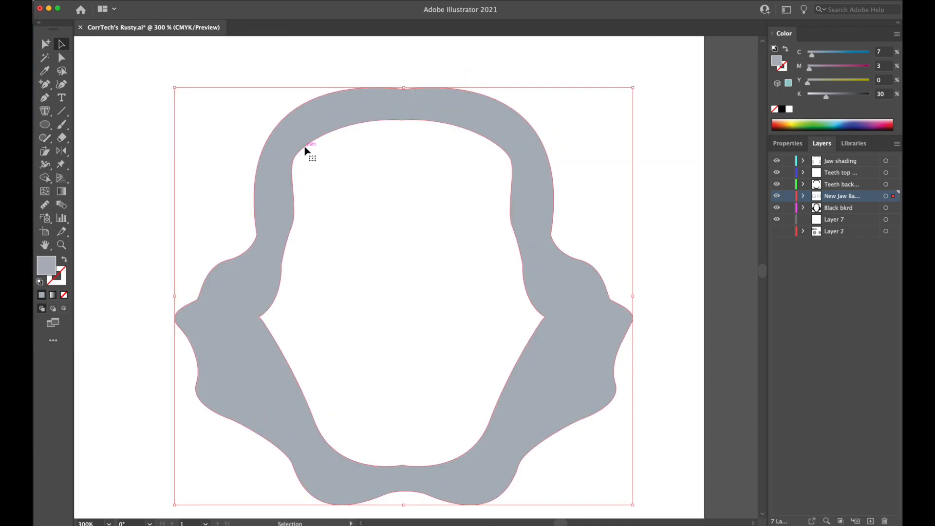
pyautogui.press('super+z')
pyautogui.doubleClick(321, 127)
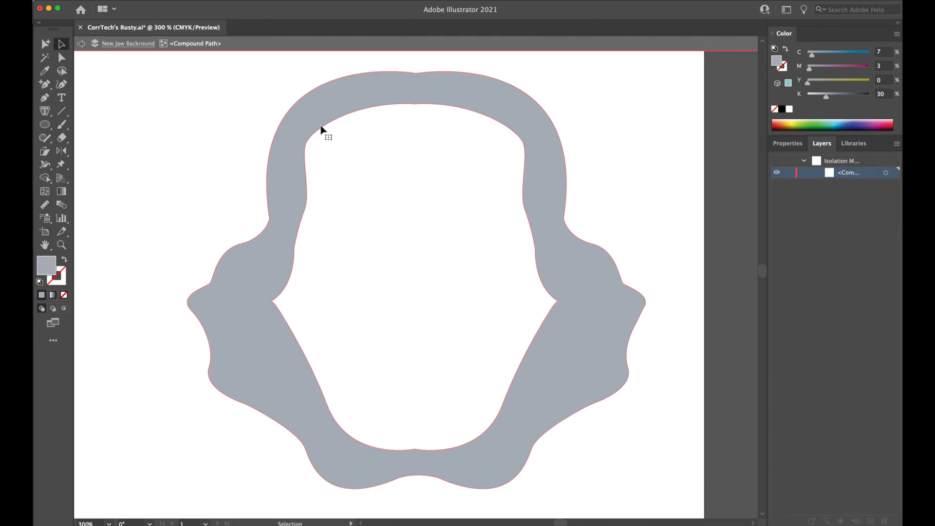
pyautogui.click(321, 128)
pyautogui.press('a')
pyautogui.press('v')
pyautogui.doubleClick(230, 142)
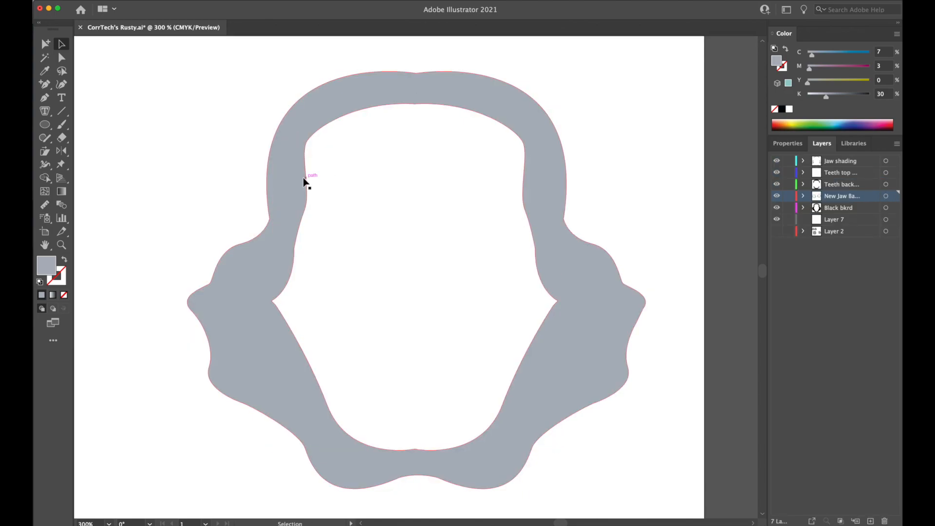
# Remove the rest of the jaw base copy to keep only the mouth opening as a filled shape.
pyautogui.click(304, 179)
pyautogui.press('Delete')
pyautogui.press('super+z')
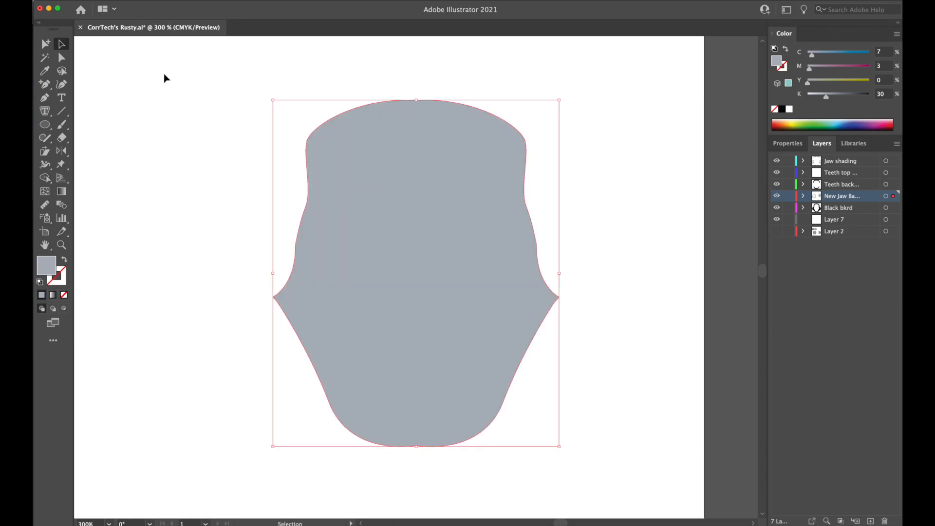
pyautogui.click(24, 1)
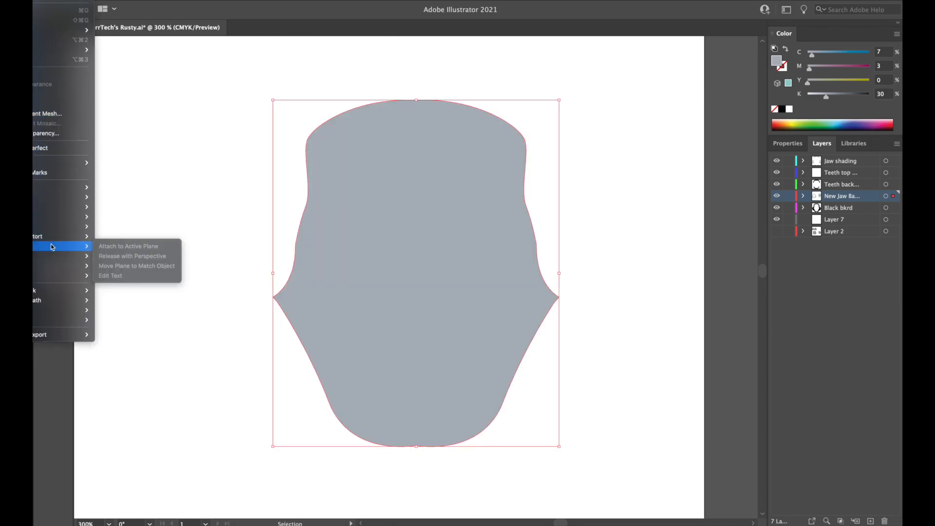
pyautogui.moveTo(41, 293)
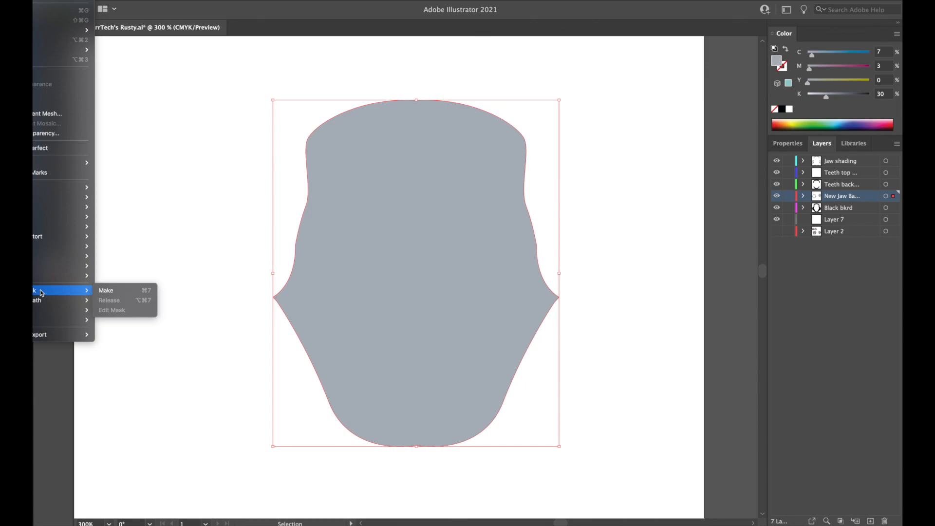
pyautogui.click(118, 282)
pyautogui.click(232, 249)
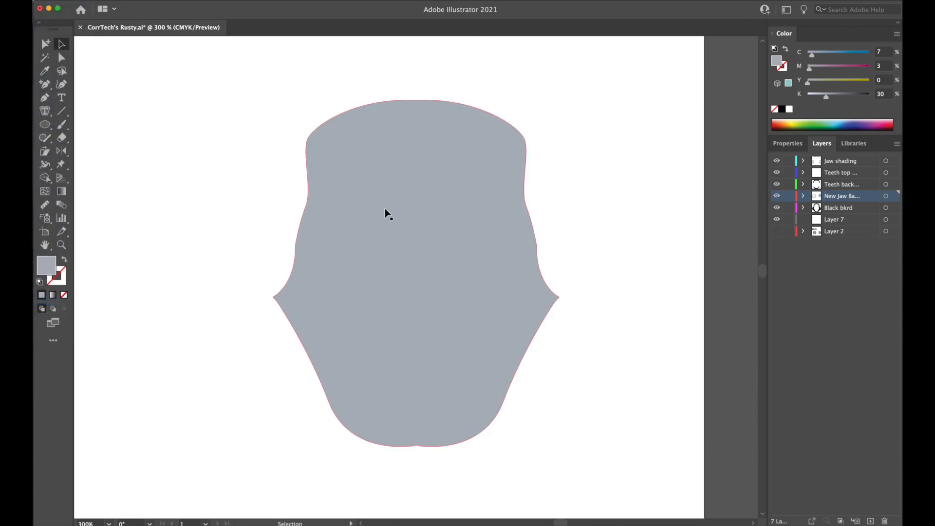
# Duplicate the mouth-opening shape with 75% black, scale the copy to about two thirds, and centre it inside the original.
pyautogui.moveTo(424, 195); pyautogui.dragTo(441, 204)
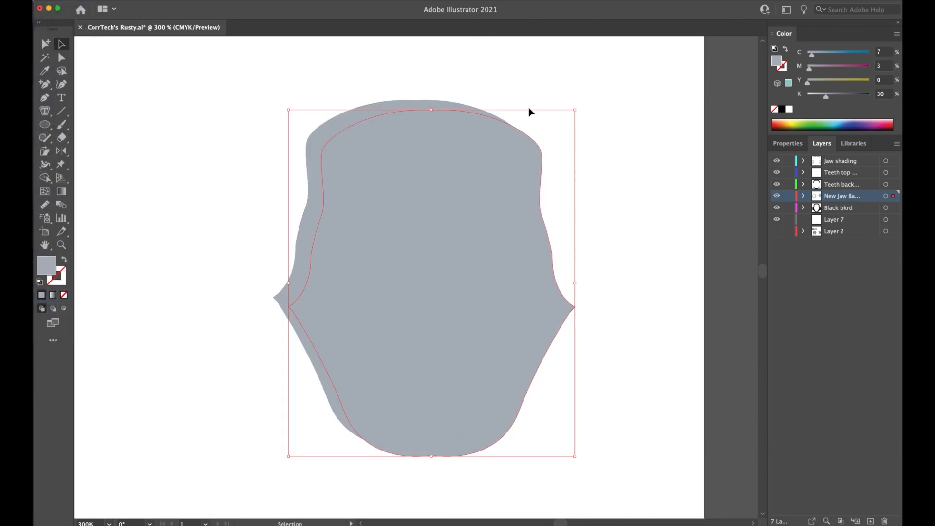
pyautogui.click(855, 94)
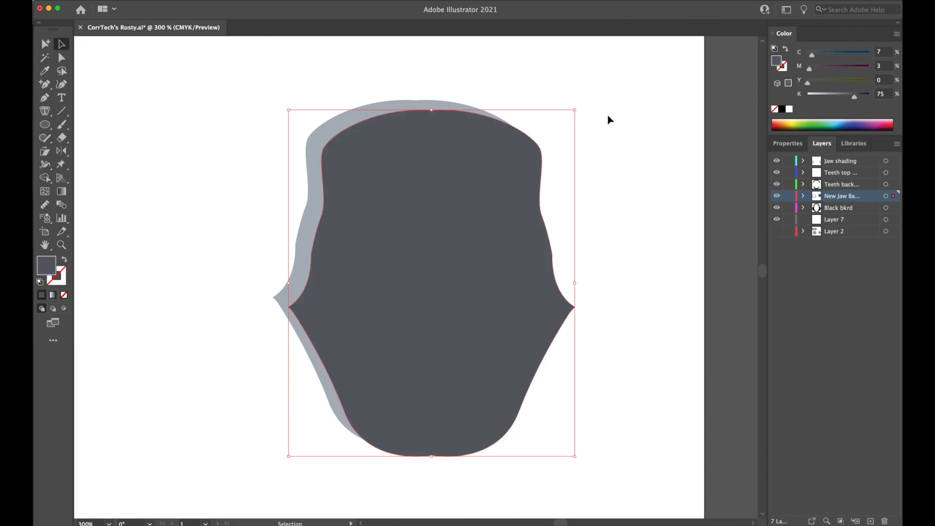
pyautogui.moveTo(575, 110); pyautogui.dragTo(481, 179)
pyautogui.moveTo(409, 223); pyautogui.dragTo(437, 167)
# Try a compound path on the large and small mouth-opening shapes, undo it, and make a clipping mask from them instead.
pyautogui.keyDown('shift'); pyautogui.click(530, 240); pyautogui.keyUp('shift')
pyautogui.press('super+8')
pyautogui.press('super+z')
pyautogui.press('super+7')
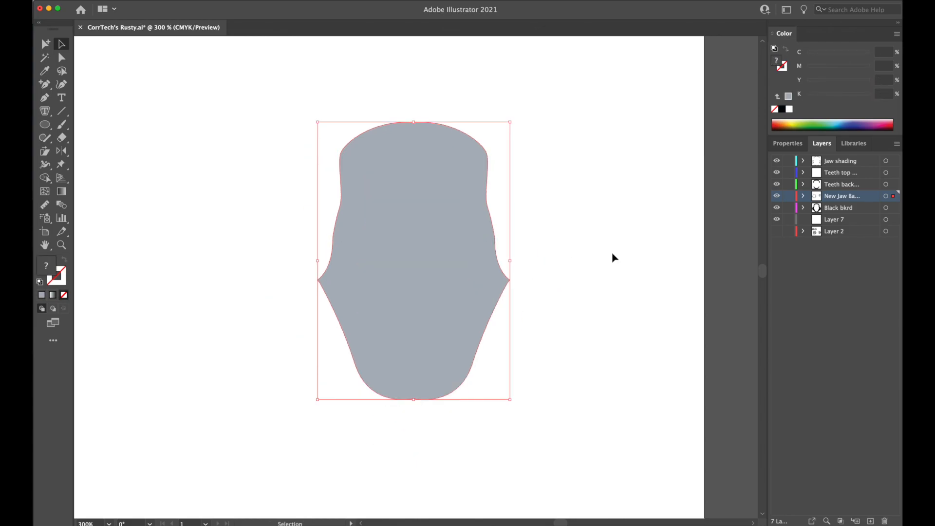
pyautogui.press('v')
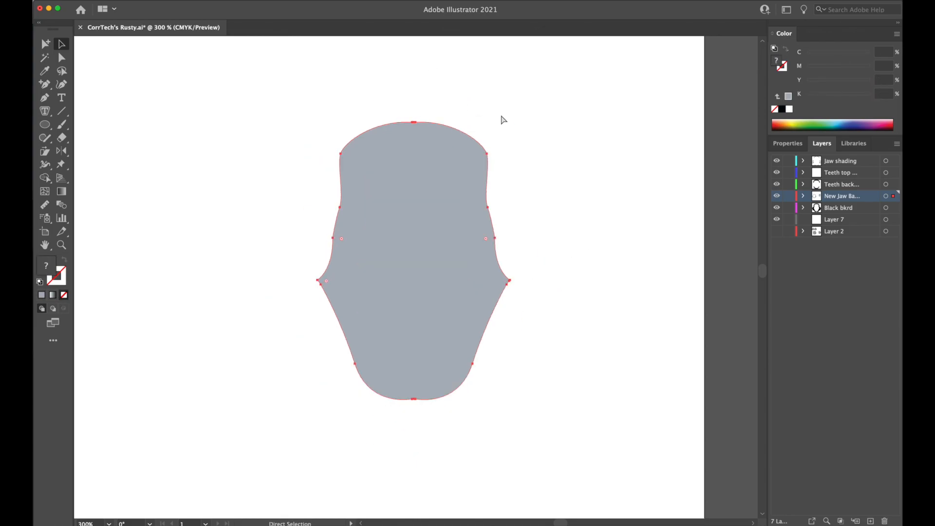
# Release the clipping mask and remove the scaled-down copy, keeping only the large mouth-opening shape.
pyautogui.press('alt+super+7')
pyautogui.click(604, 156)
pyautogui.click(446, 181)
pyautogui.press('Delete')
pyautogui.click(480, 177)
pyautogui.press('Delete')
pyautogui.press('a')
pyautogui.press('super+z')
pyautogui.press('v')
pyautogui.click(548, 188)
pyautogui.click(511, 205)
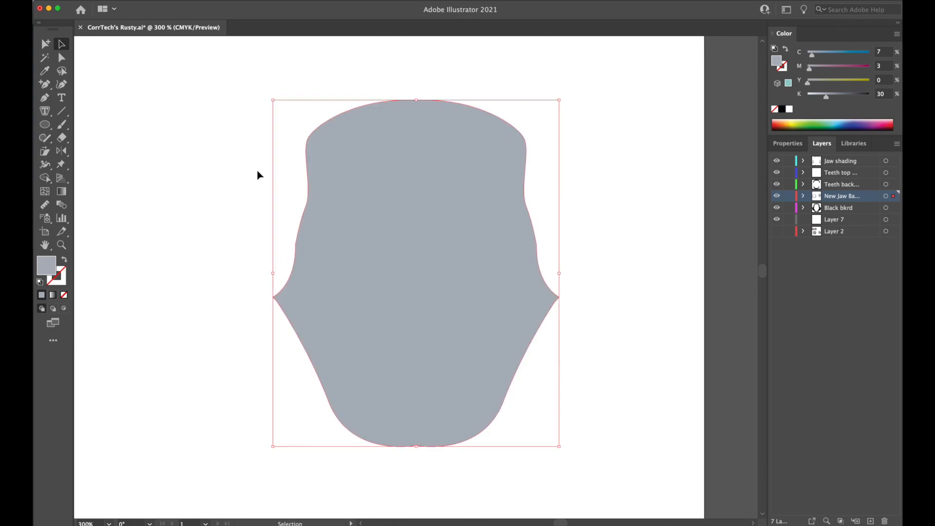
# Delete the large mouth-opening shape from the New Jaw Base layer so only the original jaw artwork remains.
pyautogui.click(230, 175)
pyautogui.click(341, 182)
pyautogui.press('Delete')
pyautogui.press('space')
pyautogui.moveTo(236, 205); pyautogui.dragTo(628, 224)
pyautogui.moveTo(399, 244); pyautogui.dragTo(568, 183)
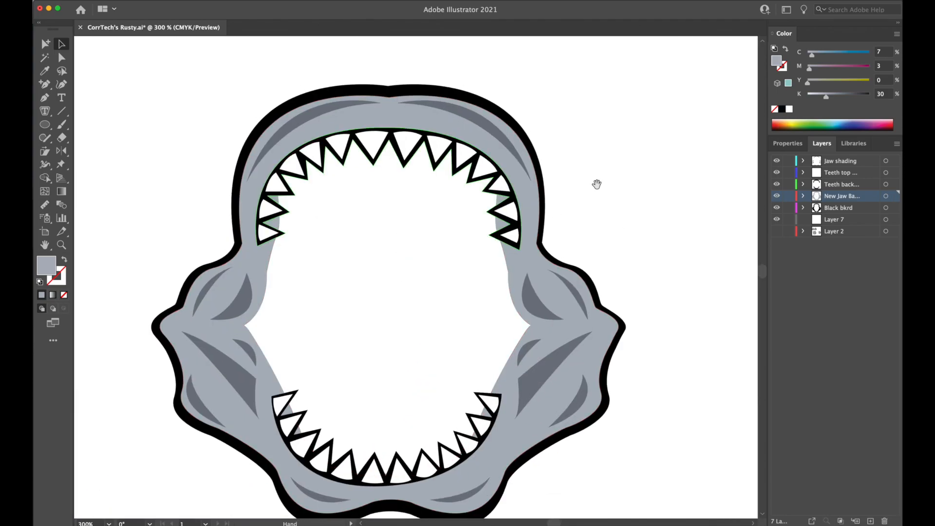
pyautogui.press('super+equal')
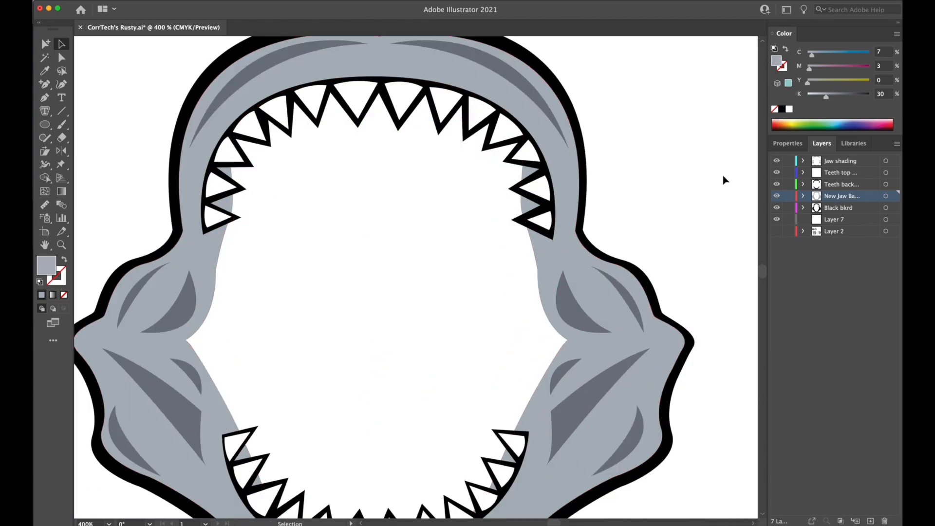
pyautogui.hscroll(-3, 682, 214)
# Rename Layer 7 with a name starting "Bkrd of enti" to mark it as the overall background layer.
pyautogui.click(841, 220)
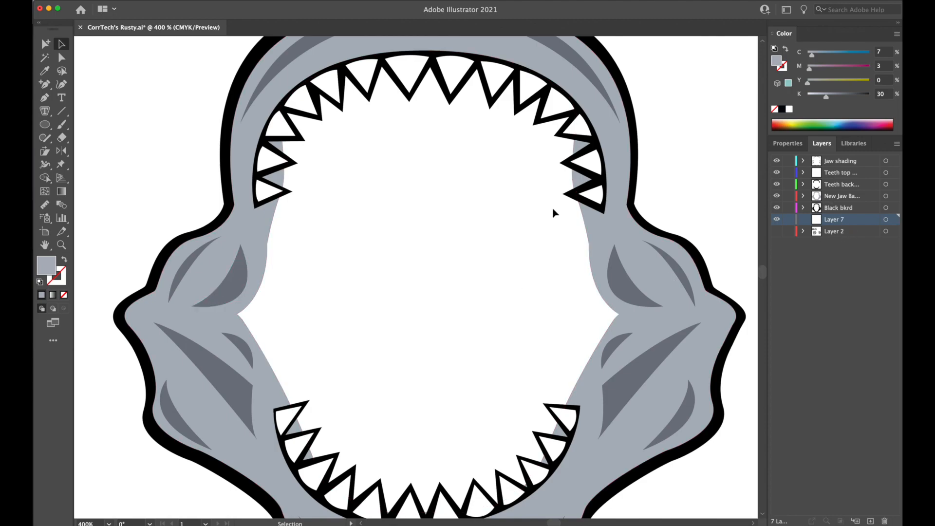
pyautogui.doubleClick(834, 220)
pyautogui.write('Bk')
pyautogui.press('Return')
# Start a Pen path just inside the right mouth corner on the renamed background layer.
pyautogui.click(47, 101)
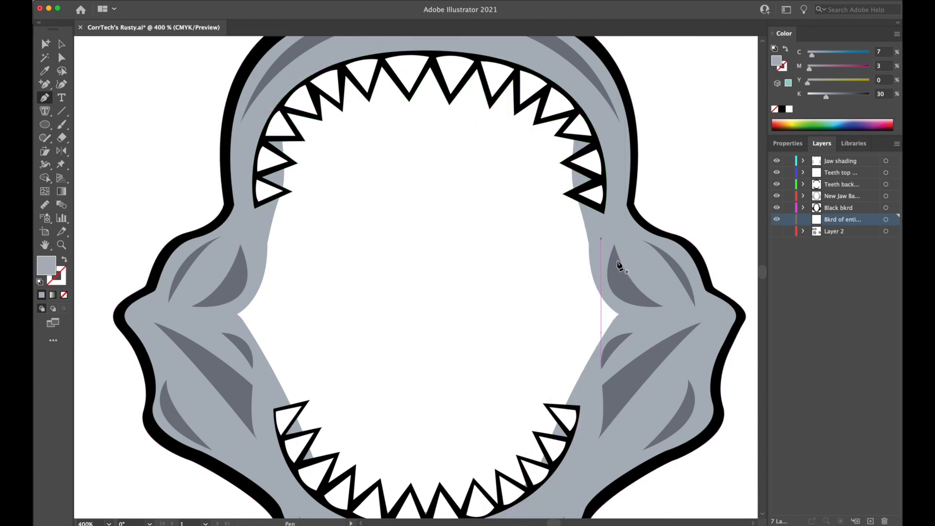
pyautogui.click(603, 314)
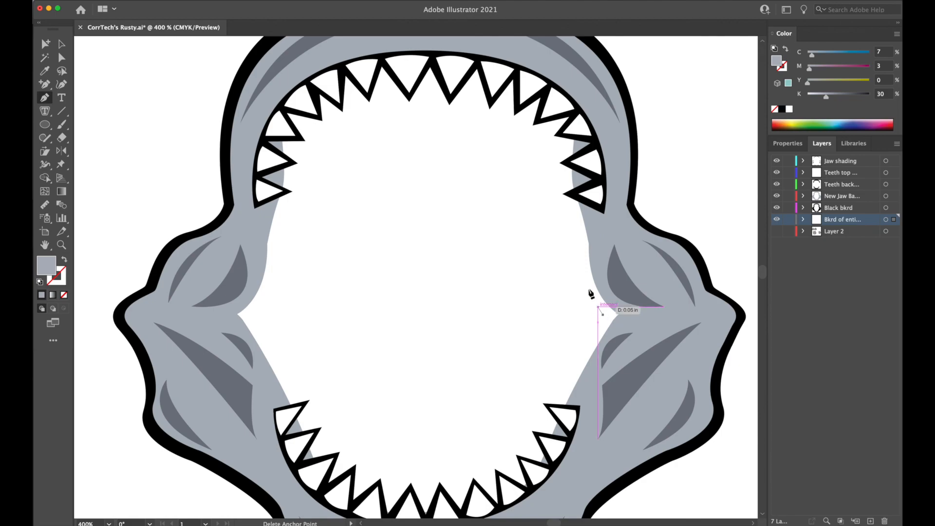
pyautogui.moveTo(579, 246); pyautogui.dragTo(578, 188)
pyautogui.click(579, 246)
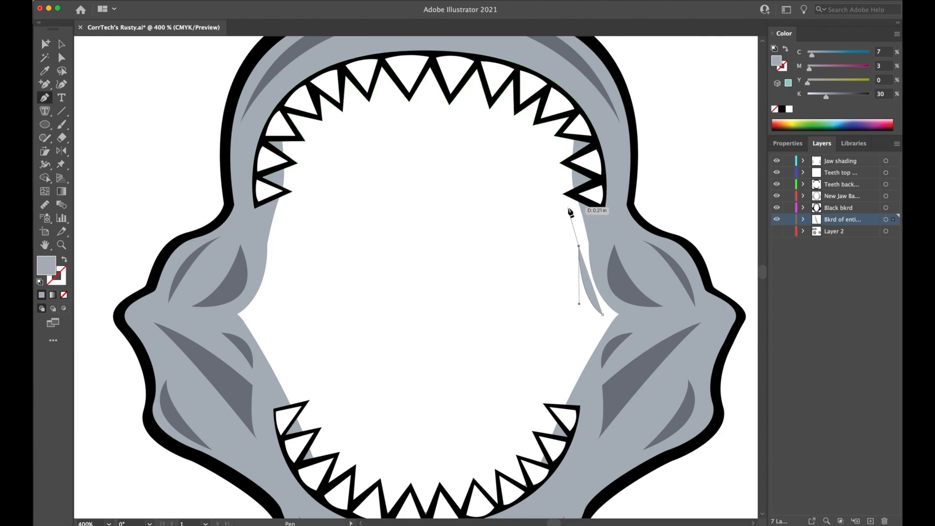
pyautogui.moveTo(578, 188); pyautogui.dragTo(571, 161)
pyautogui.press('super+z')
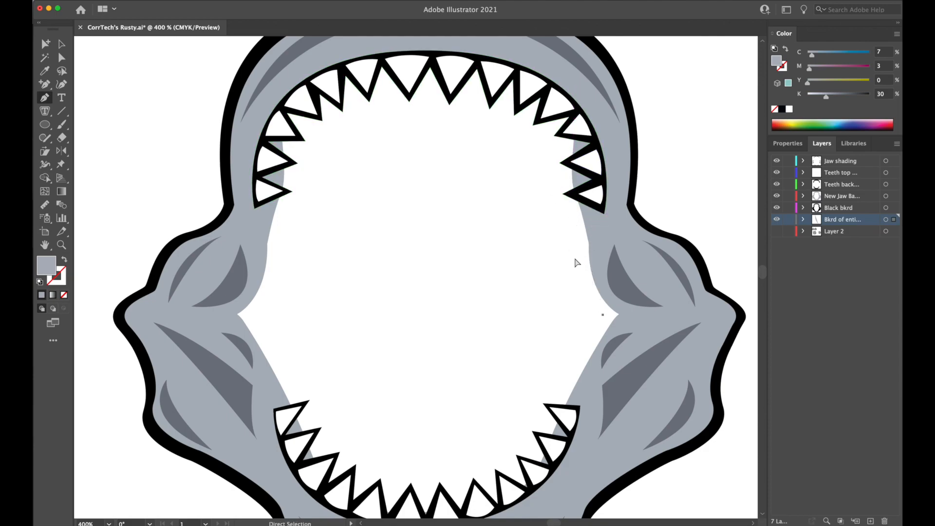
pyautogui.moveTo(577, 244); pyautogui.dragTo(580, 203)
pyautogui.press('super+z')
# Curve the path up along the right inner jaw edge, over the upper right teeth and back down behind the jaw.
pyautogui.moveTo(581, 246); pyautogui.dragTo(562, 186)
pyautogui.click(580, 247)
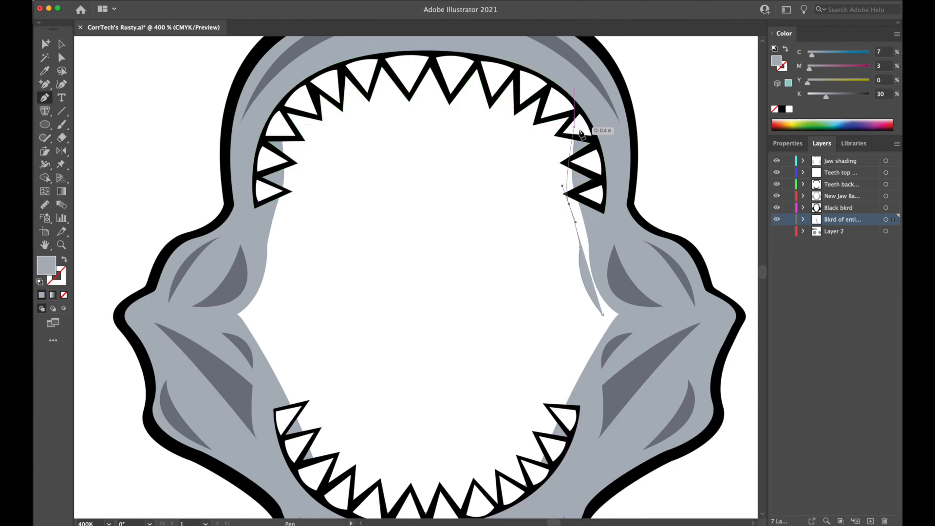
pyautogui.click(574, 109)
pyautogui.moveTo(574, 110); pyautogui.dragTo(606, 94)
pyautogui.moveTo(612, 159); pyautogui.dragTo(611, 223)
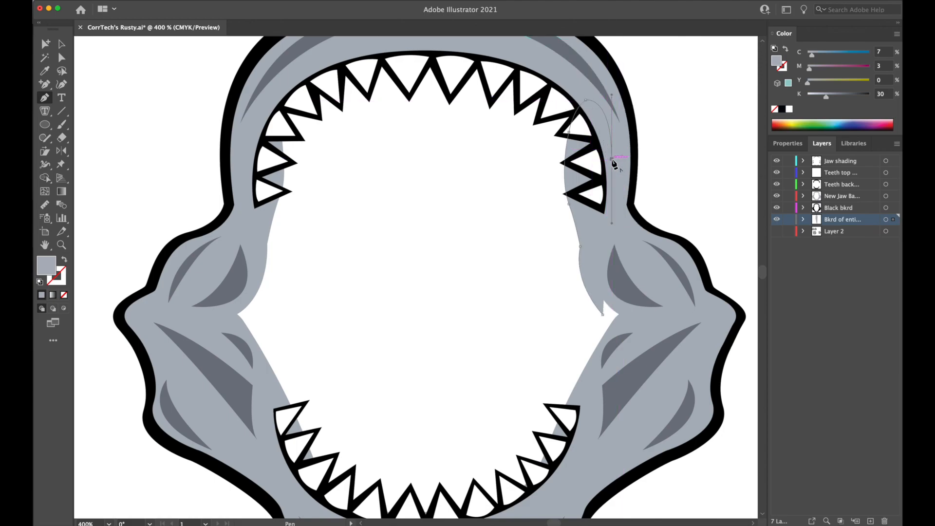
# Continue the path down behind the right jaw to the lower teeth, then up the inner edge, closing it at the mouth corner.
pyautogui.click(620, 235)
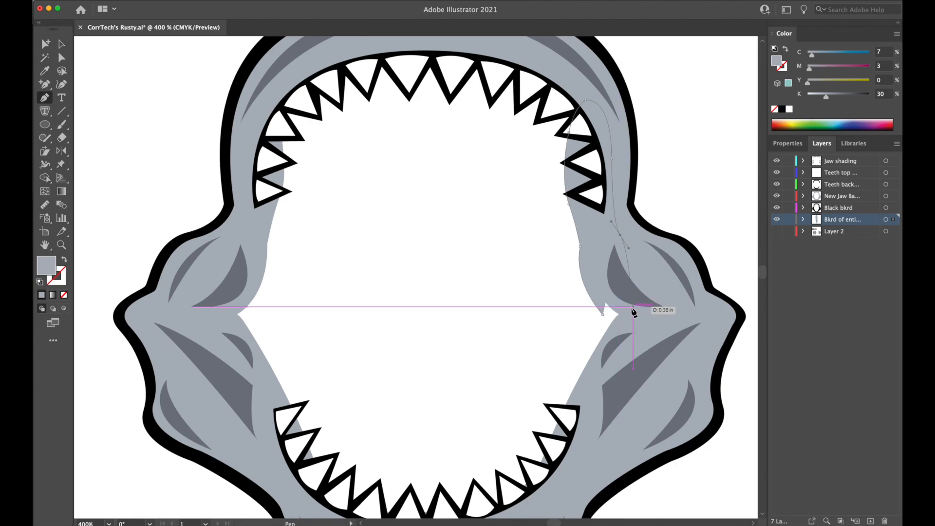
pyautogui.click(663, 305)
pyautogui.moveTo(663, 306); pyautogui.dragTo(681, 315)
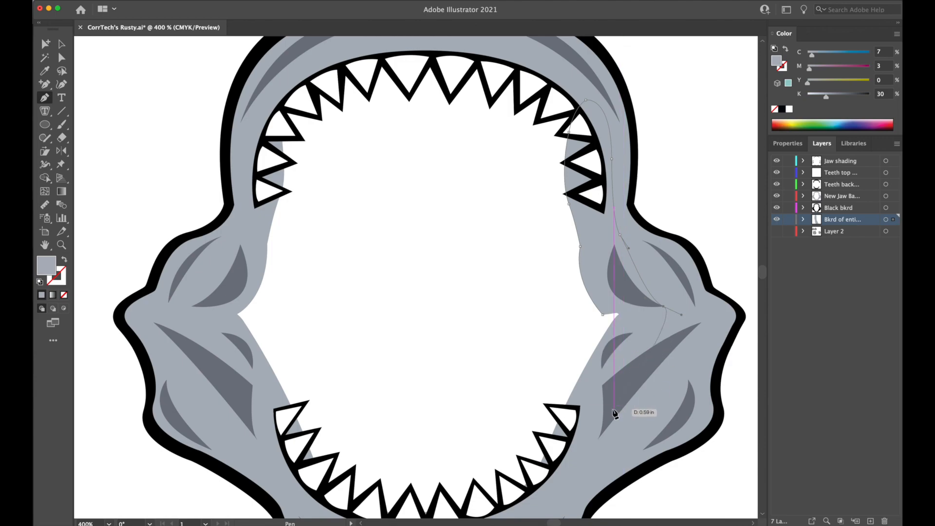
pyautogui.click(552, 484)
pyautogui.click(535, 472)
pyautogui.moveTo(565, 387); pyautogui.dragTo(575, 371)
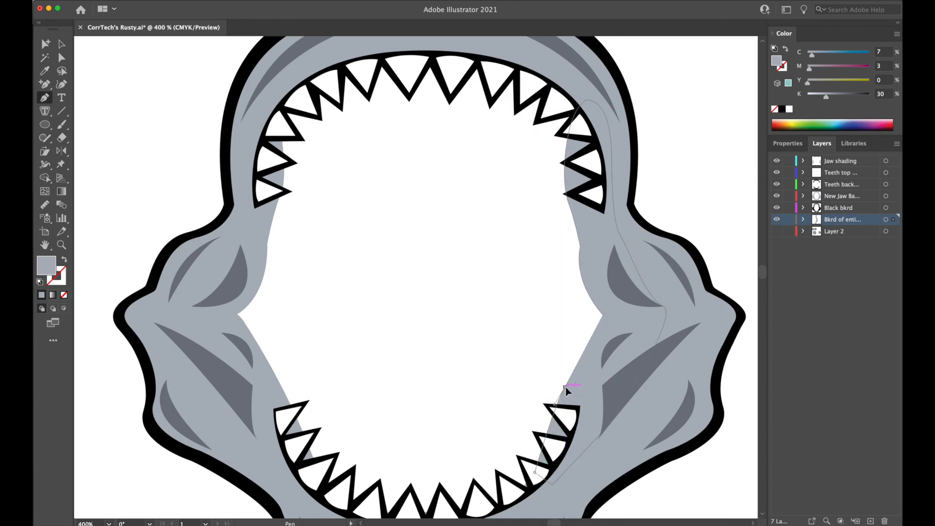
pyautogui.moveTo(603, 314); pyautogui.dragTo(621, 296)
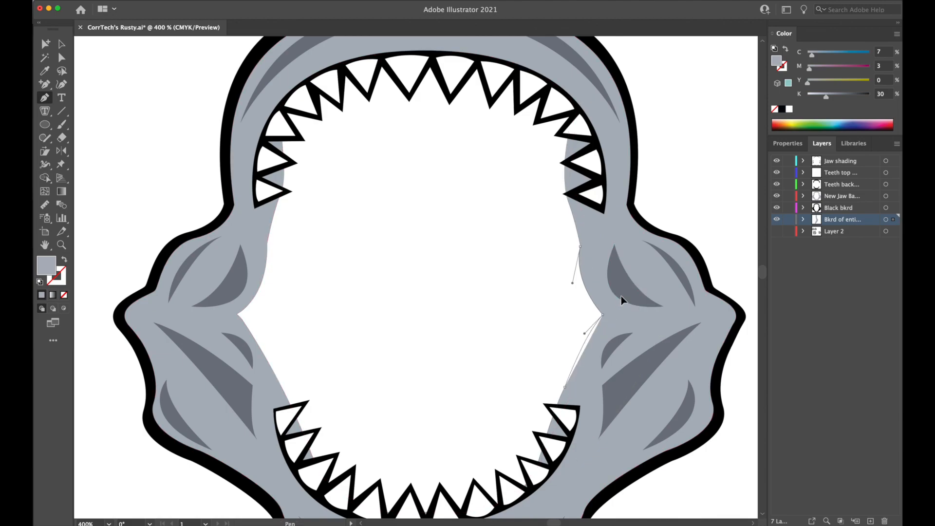
# Fill the new right inner shape with black sampled from the jaw's outer outline.
pyautogui.click(46, 73)
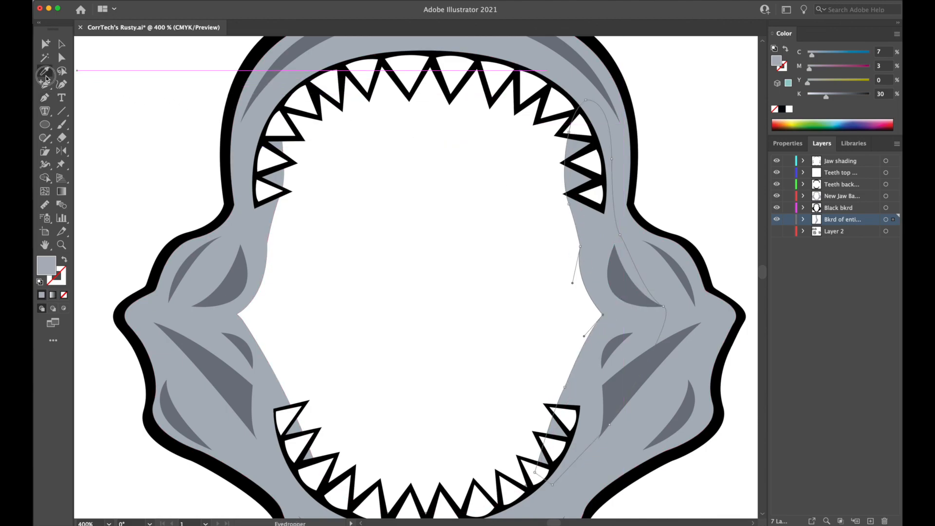
pyautogui.click(616, 69)
pyautogui.keyDown('super'); pyautogui.click(692, 205); pyautogui.keyUp('super')
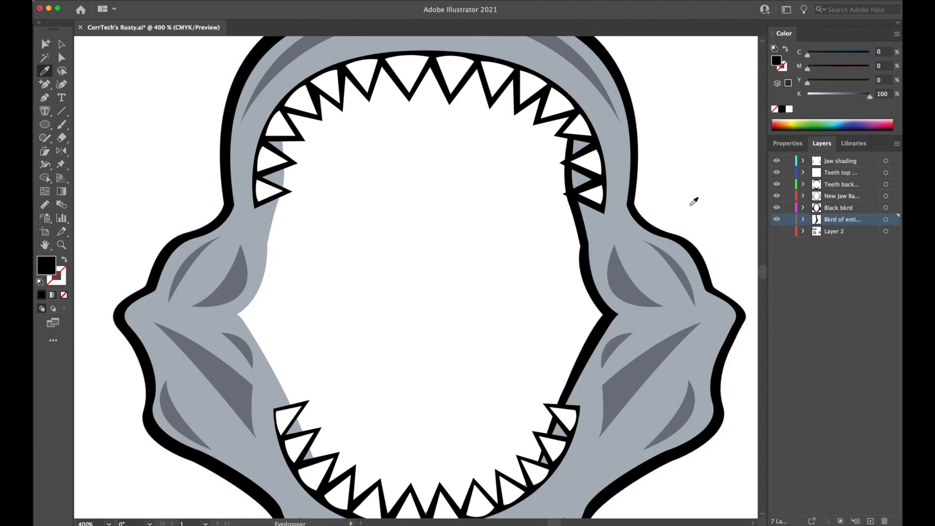
pyautogui.press('super+minus')
pyautogui.press('super+minus')
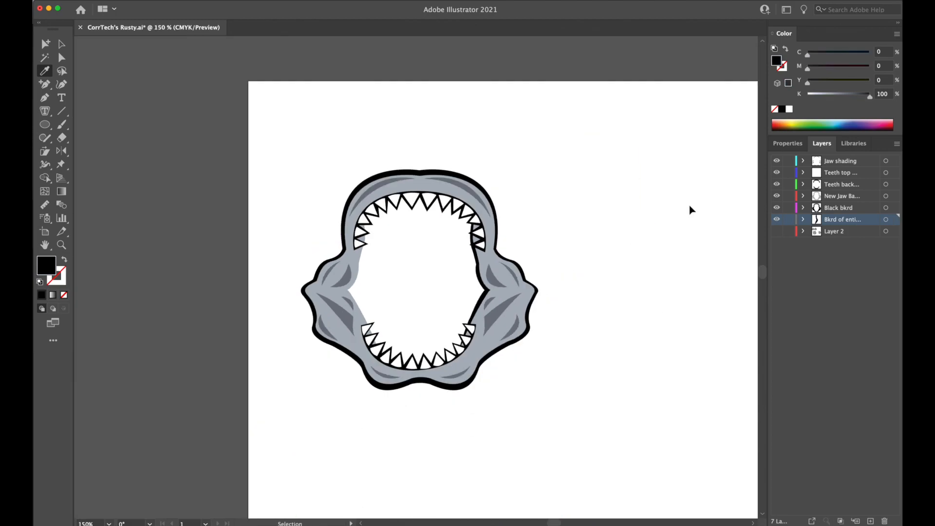
pyautogui.press('super+equal')
pyautogui.press('super+equal')
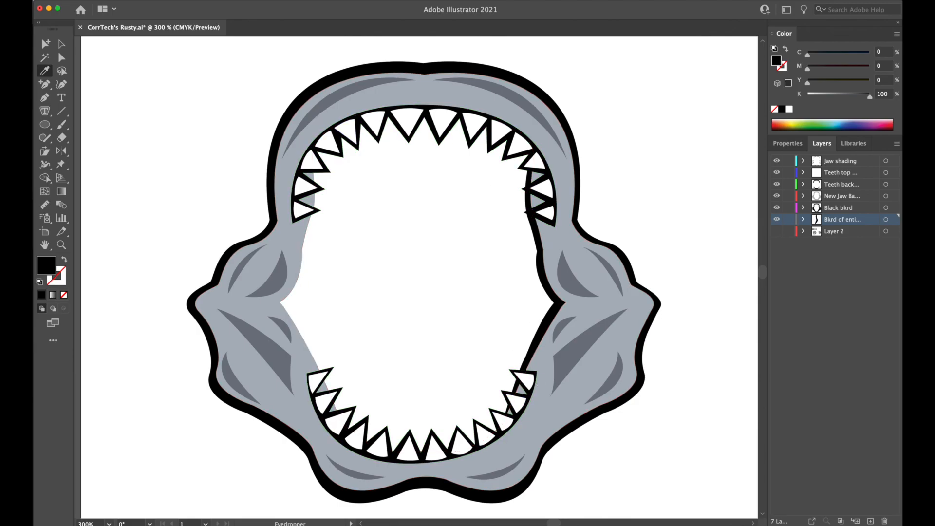
# Move the right inner shape's upper anchors outward behind the jaw so no black protrudes between the upper right teeth.
pyautogui.click(61, 58)
pyautogui.press('super+equal')
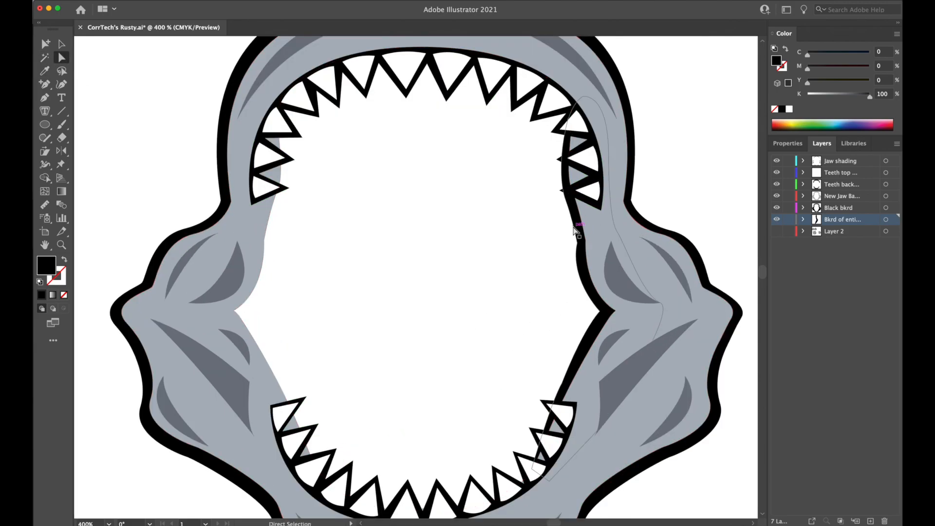
pyautogui.moveTo(565, 129); pyautogui.dragTo(596, 131)
pyautogui.moveTo(565, 190)
pyautogui.mouseDown()
pyautogui.moveTo(615, 200)
pyautogui.moveTo(573, 193)
pyautogui.mouseUp()
pyautogui.click(674, 170)
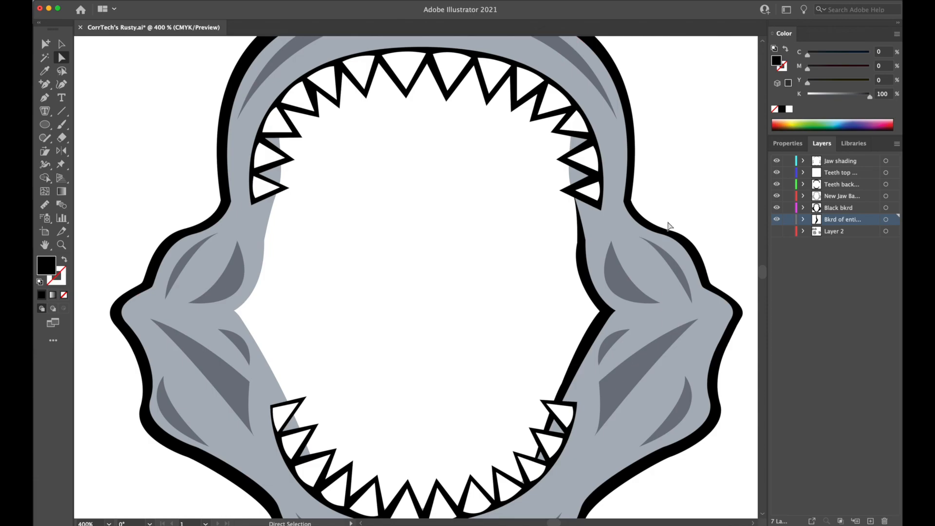
pyautogui.press('super+1')
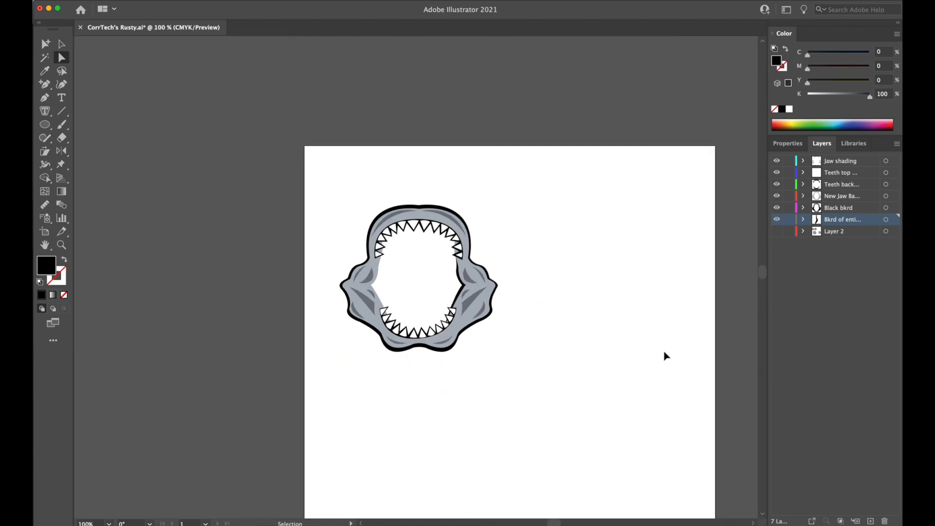
pyautogui.press('super+equal')
pyautogui.press('super+equal')
pyautogui.press('super+equal')
pyautogui.press('super+equal')
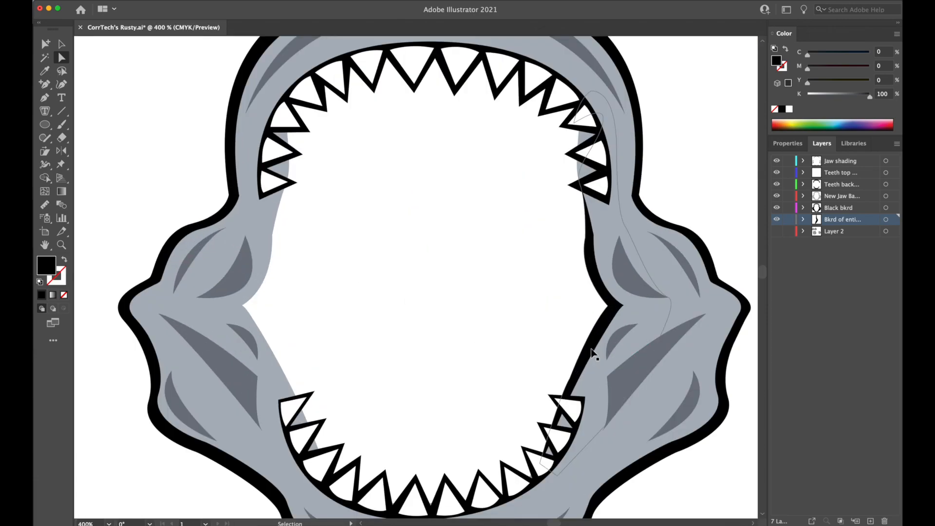
# Draw the left inner outline edge with the Pen tool from the lower left teeth through the mouth corner to the upper left teeth.
pyautogui.click(44, 99)
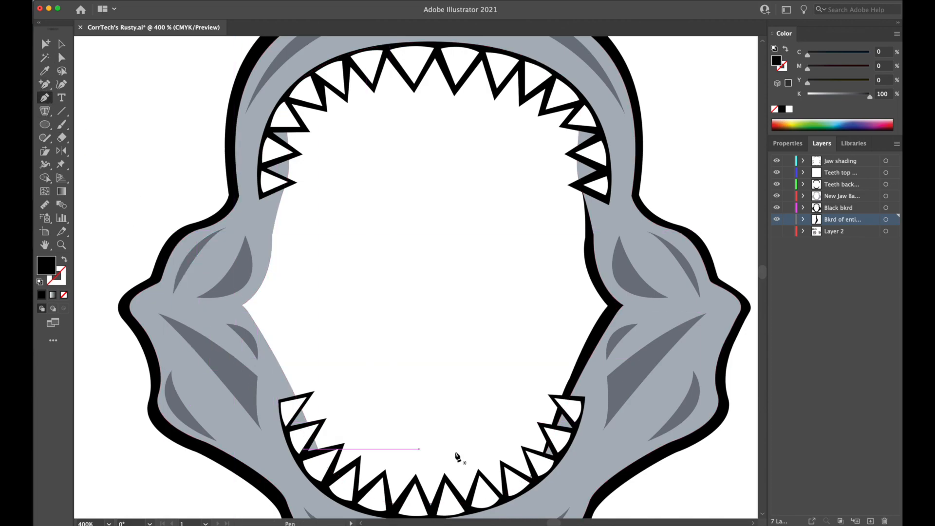
pyautogui.click(319, 453)
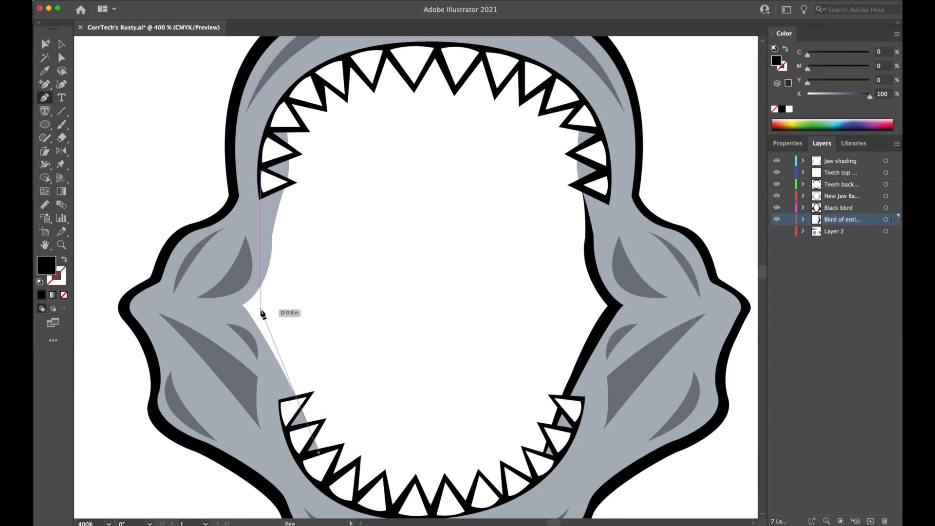
pyautogui.moveTo(261, 308); pyautogui.dragTo(223, 247)
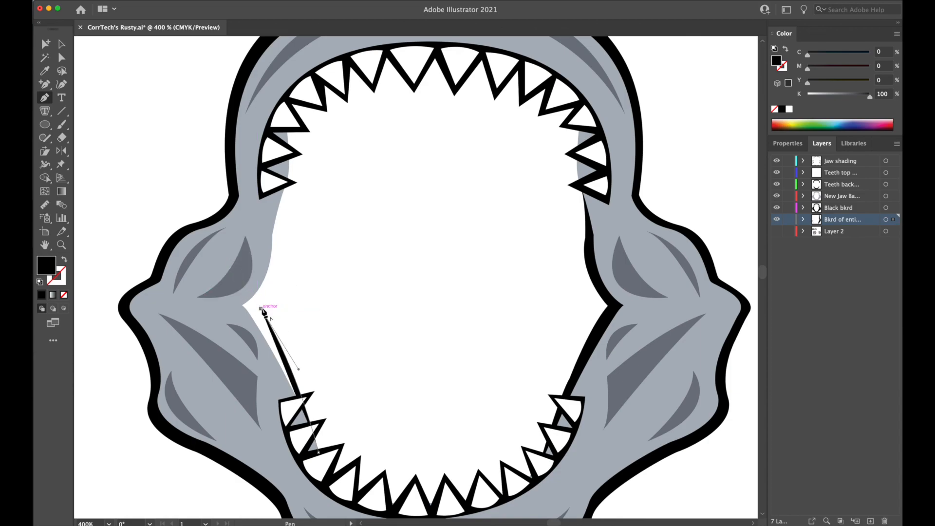
pyautogui.moveTo(263, 308); pyautogui.dragTo(292, 163)
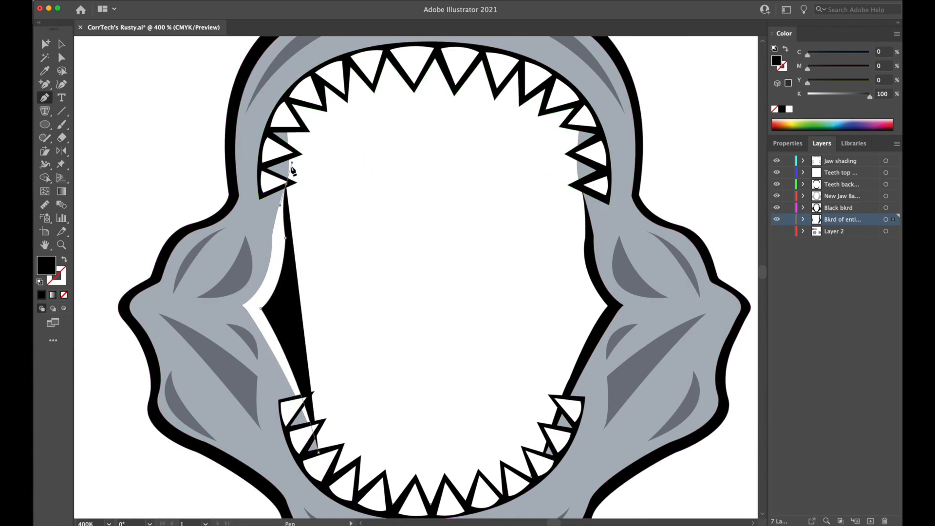
pyautogui.click(285, 185)
# Route the left path back down behind the jaw and close it at the lower left teeth as a black shape.
pyautogui.click(254, 196)
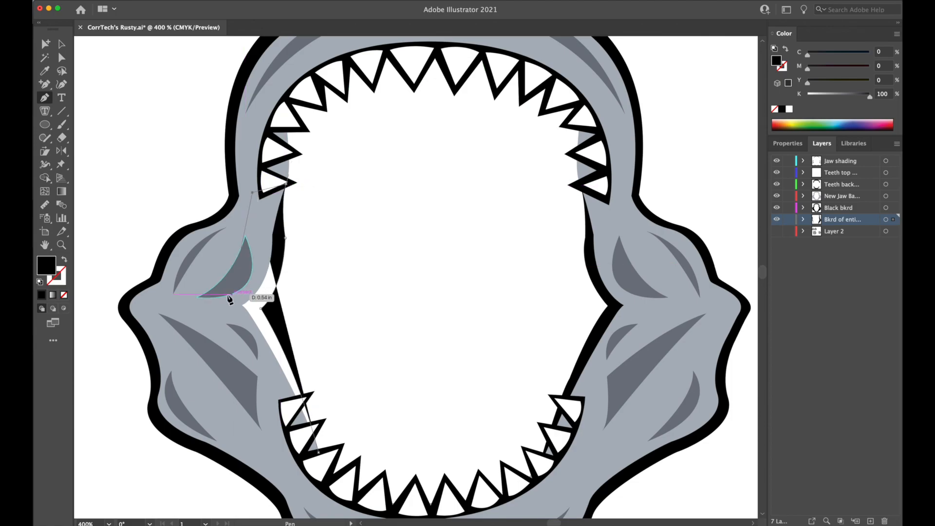
pyautogui.click(210, 304)
pyautogui.click(224, 398)
pyautogui.click(292, 463)
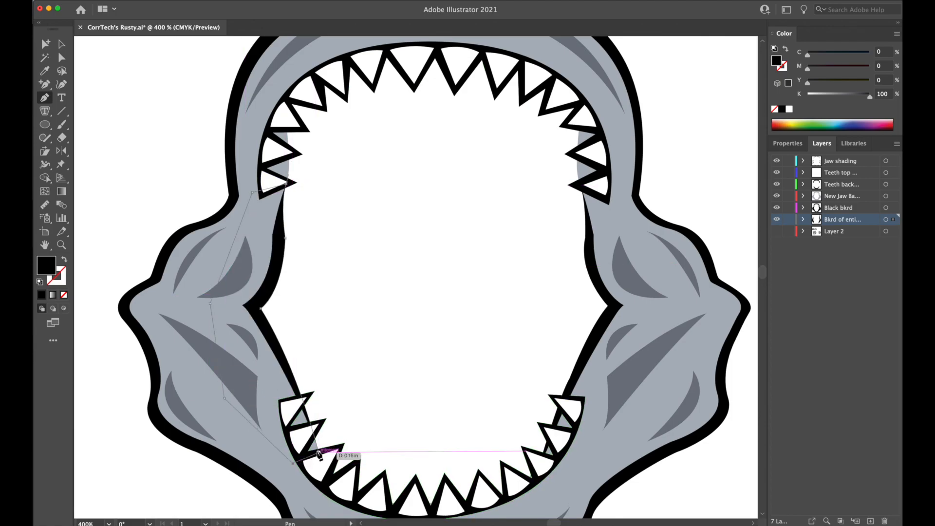
pyautogui.moveTo(319, 452); pyautogui.dragTo(334, 378)
pyautogui.click(61, 44)
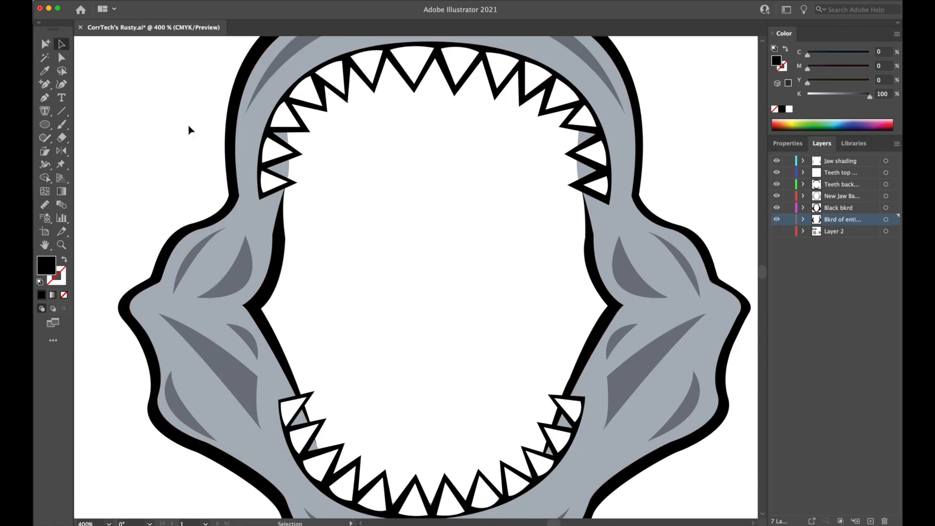
# Examine the whole jaw at several magnifications to judge the black inner outlines on both sides.
pyautogui.press('super+minus')
pyautogui.press('super+minus')
pyautogui.press('super+minus')
pyautogui.press('super+minus')
pyautogui.press('super+minus')
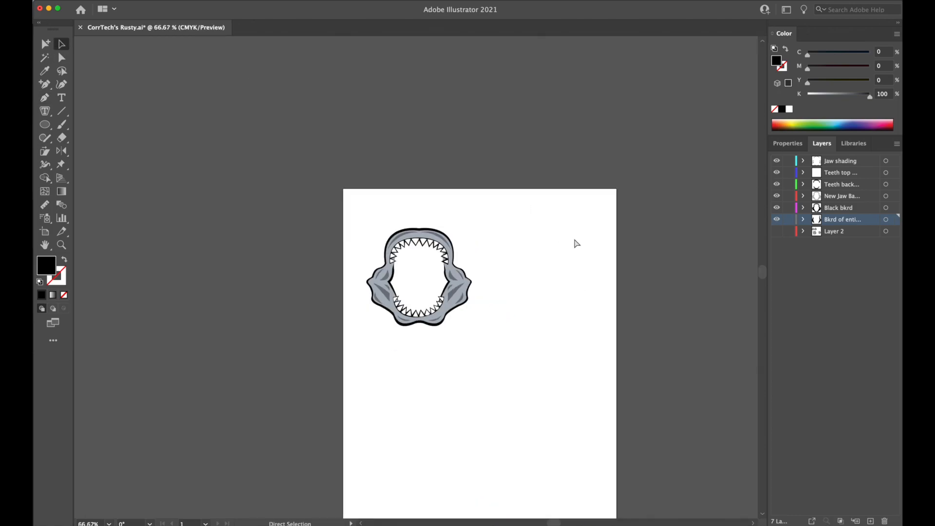
pyautogui.press('super+plus')
pyautogui.press('super+plus')
pyautogui.press('super+plus')
pyautogui.press('super+plus')
pyautogui.press('super+plus')
pyautogui.press('super+plus')
pyautogui.press('super+minus')
pyautogui.press('super+minus')
pyautogui.press('super+minus')
pyautogui.press('super+minus')
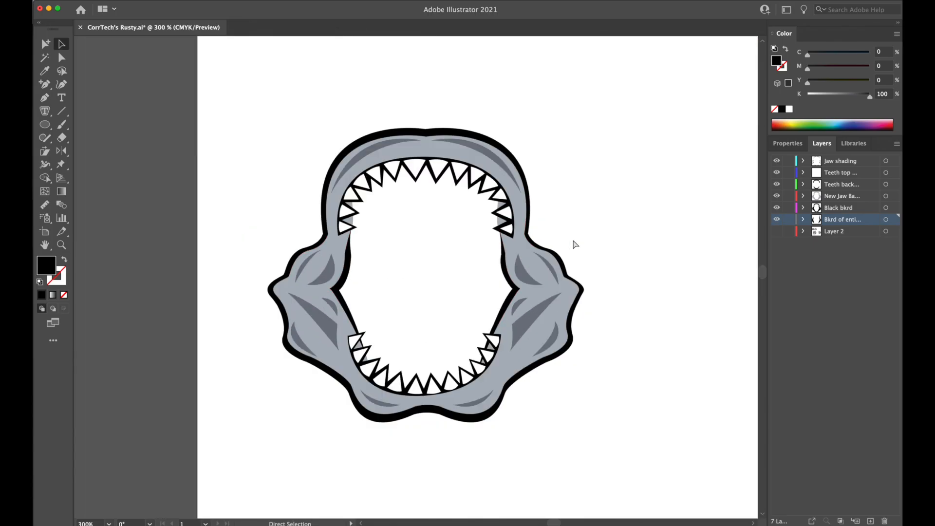
pyautogui.press('super+plus')
pyautogui.press('super+plus')
pyautogui.press('super+plus')
pyautogui.press('super+plus')
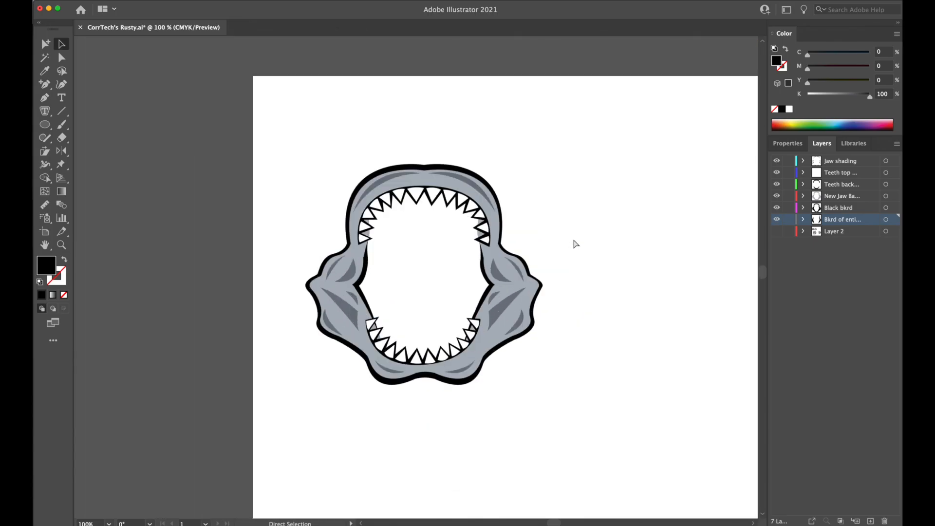
# Try moving the left black inner shape into the mouth opening to expose it, and undo the move.
pyautogui.moveTo(282, 281); pyautogui.dragTo(429, 247)
pyautogui.press('super+z')
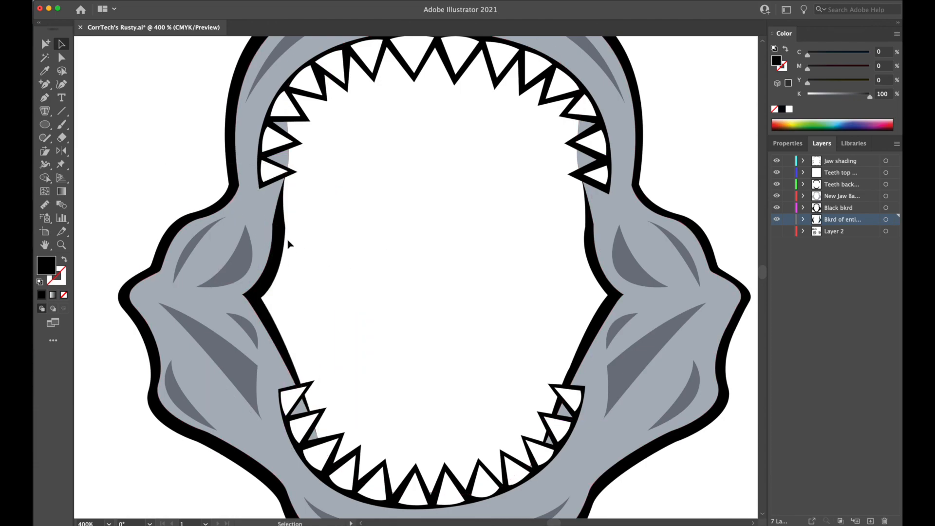
pyautogui.moveTo(288, 244); pyautogui.dragTo(367, 231)
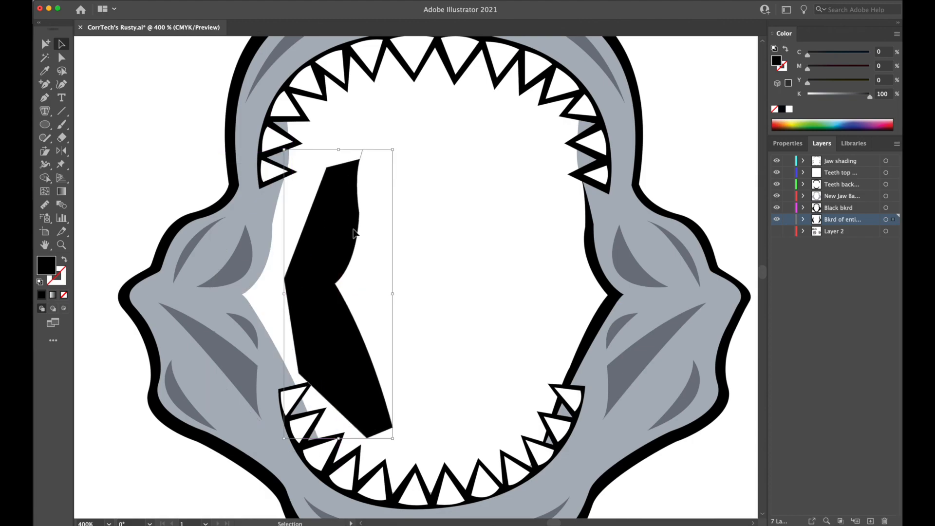
pyautogui.press('super+z')
# Hide the jaw shading, both teeth layers and the new jaw base layer to inspect the black background shapes alone.
pyautogui.click(151, 158)
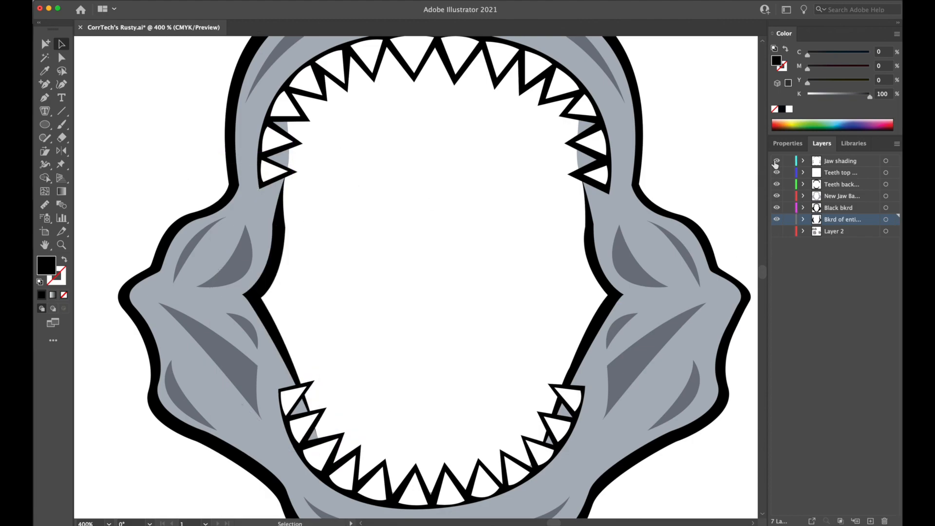
pyautogui.click(778, 203)
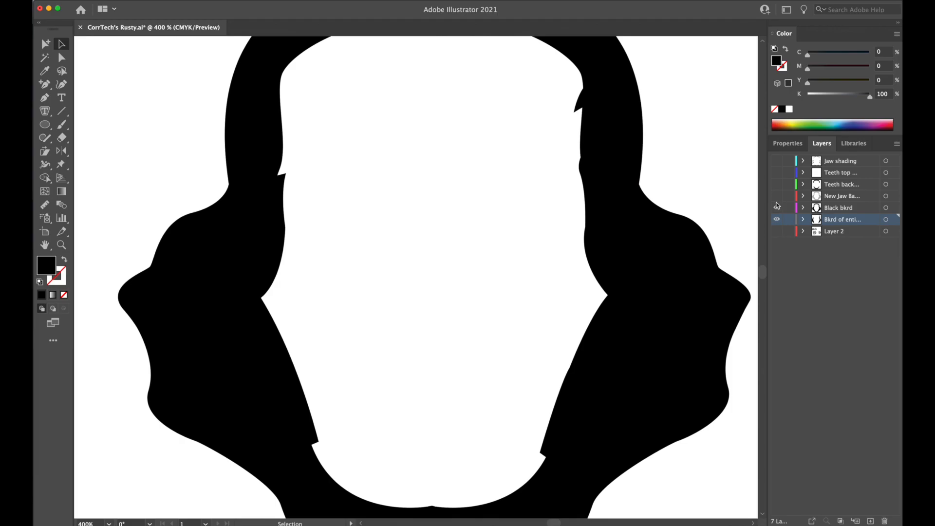
# Check the black inner shapes alone, restore all jaw layers, and reshape the left black inner edge above the mouth corner.
pyautogui.click(776, 210)
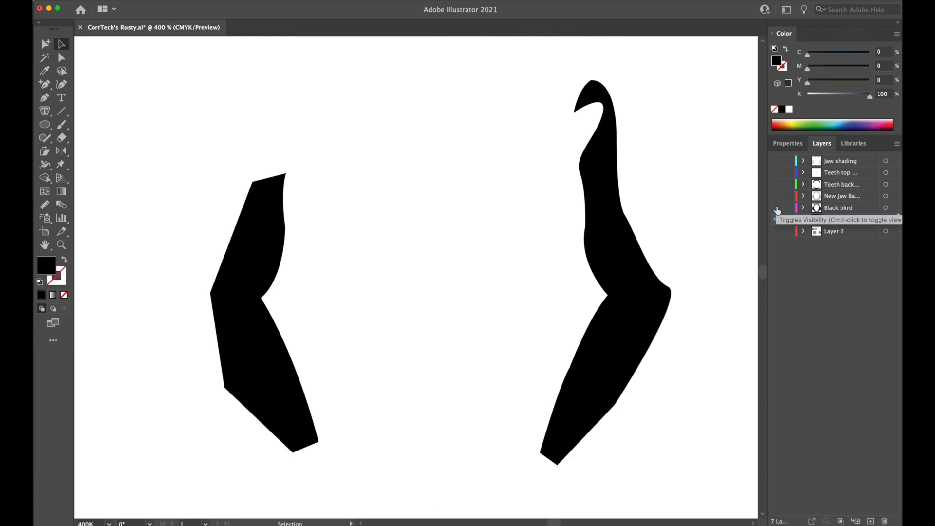
pyautogui.click(778, 160)
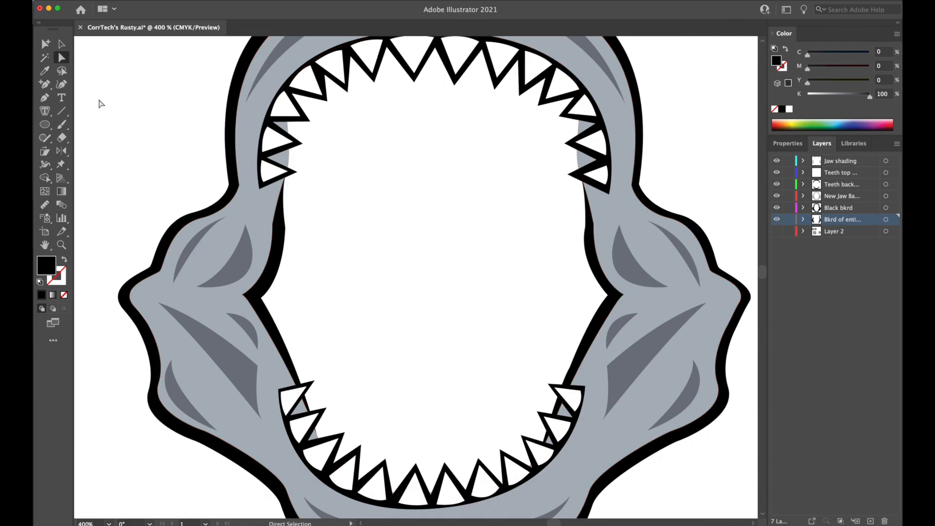
pyautogui.moveTo(285, 227); pyautogui.dragTo(284, 221)
pyautogui.moveTo(282, 279); pyautogui.dragTo(286, 280)
pyautogui.click(168, 139)
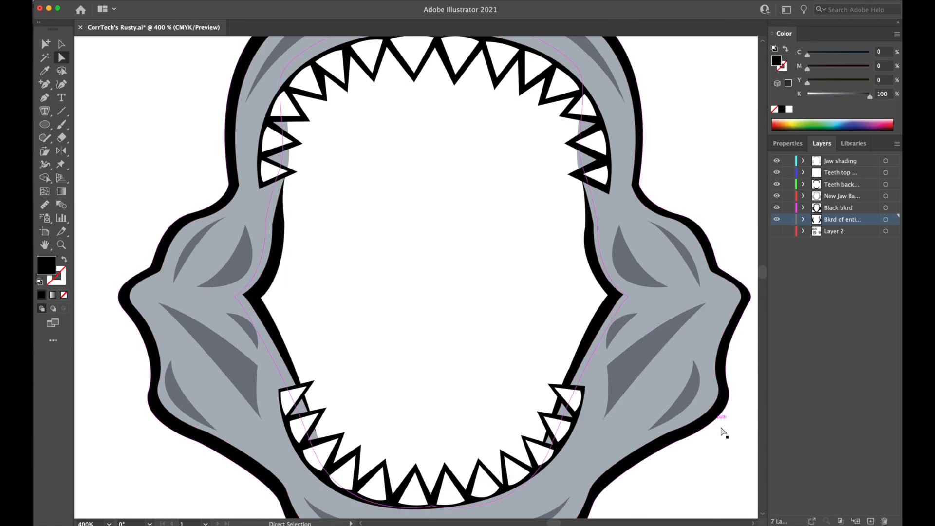
# Show Layer 2 and compare the redrawn jaw with the original line-art jaw and the other artwork on the artboard.
pyautogui.press('super+minus')
pyautogui.press('super+minus')
pyautogui.press('super+minus')
pyautogui.press('super+minus')
pyautogui.press('super+minus')
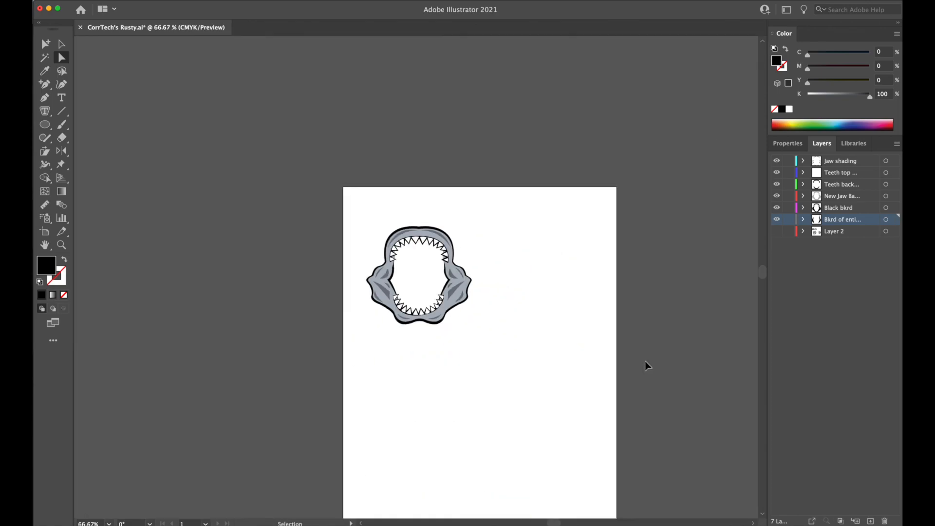
pyautogui.press('super+equal')
pyautogui.press('super+equal')
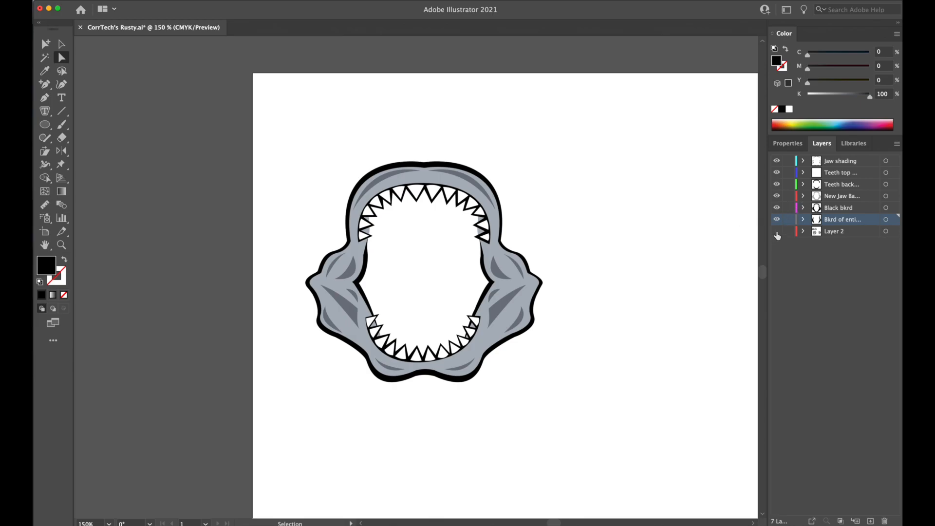
pyautogui.click(777, 232)
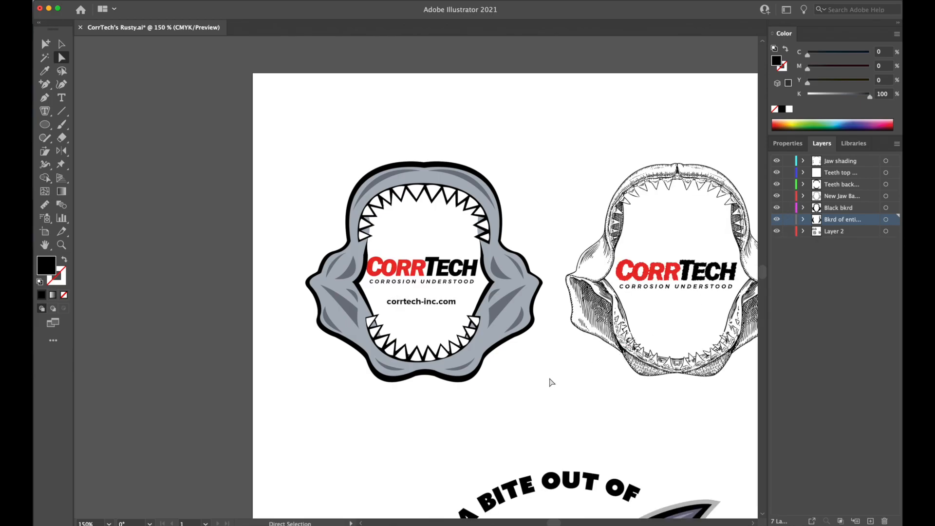
pyautogui.moveTo(572, 370); pyautogui.dragTo(518, 278)
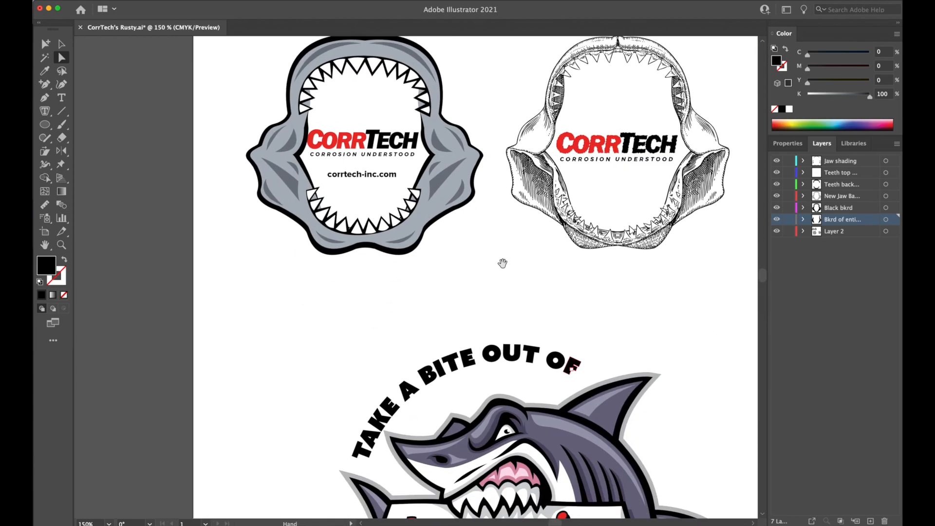
pyautogui.moveTo(469, 251); pyautogui.dragTo(522, 359)
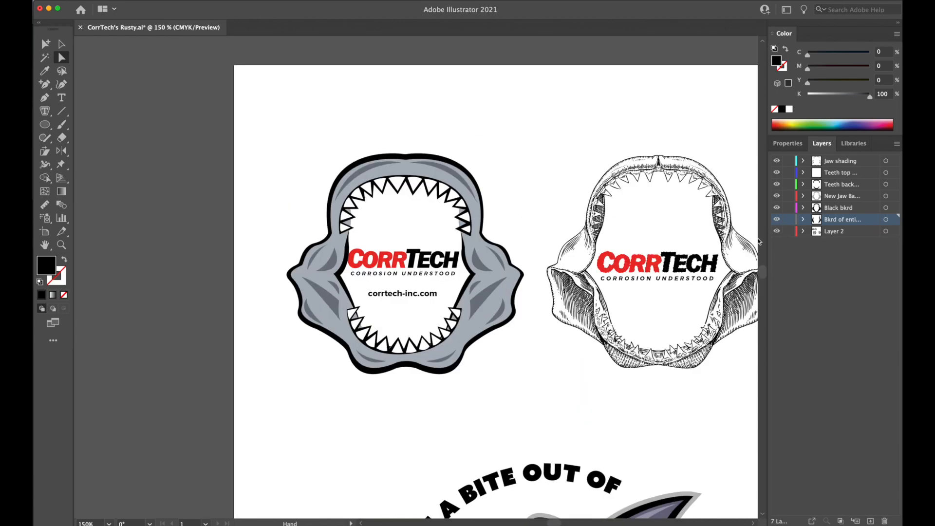
# Hide every layer except Layer 2 and move the original stippled jaw off the left side of the artboard.
pyautogui.click(61, 44)
pyautogui.click(34, 2)
pyautogui.click(45, 40)
pyautogui.click(281, 111)
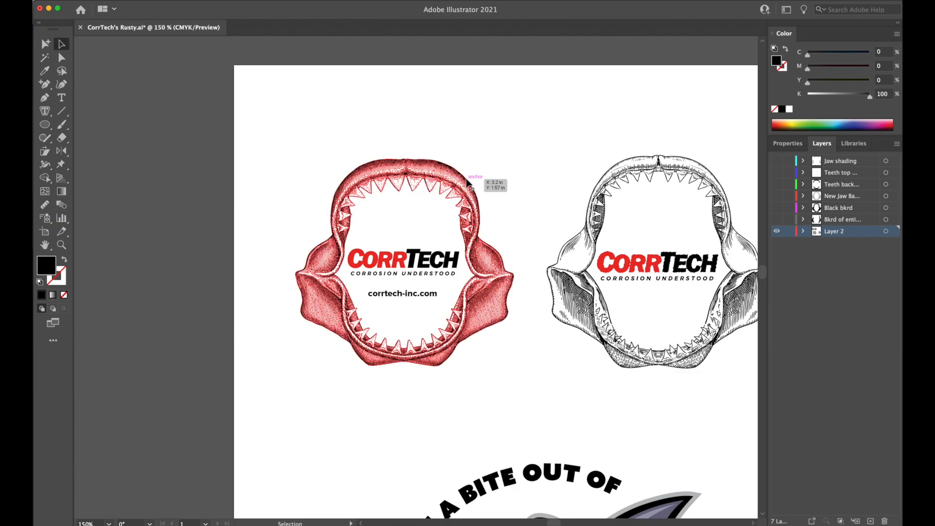
pyautogui.moveTo(453, 182); pyautogui.dragTo(136, 167)
pyautogui.click(401, 111)
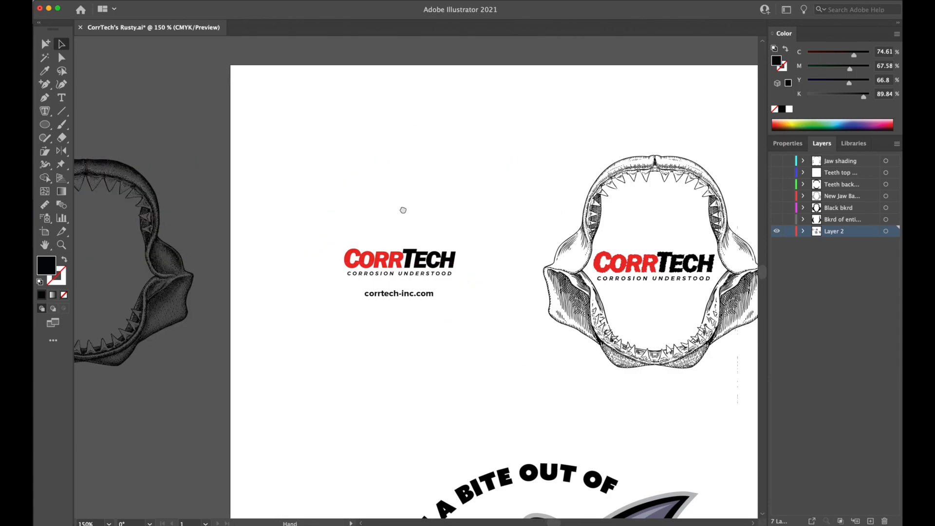
# Move the second line-art jaw off the right side of the artboard, leaving its CorrTech logo in place.
pyautogui.hscroll(5, 401, 209)
pyautogui.moveTo(340, 193); pyautogui.dragTo(361, 215)
pyautogui.moveTo(390, 250); pyautogui.dragTo(713, 243)
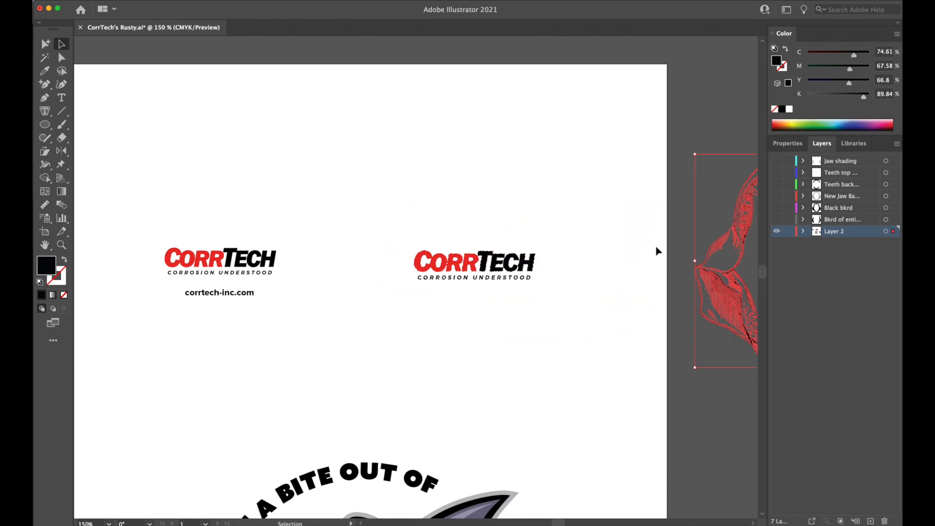